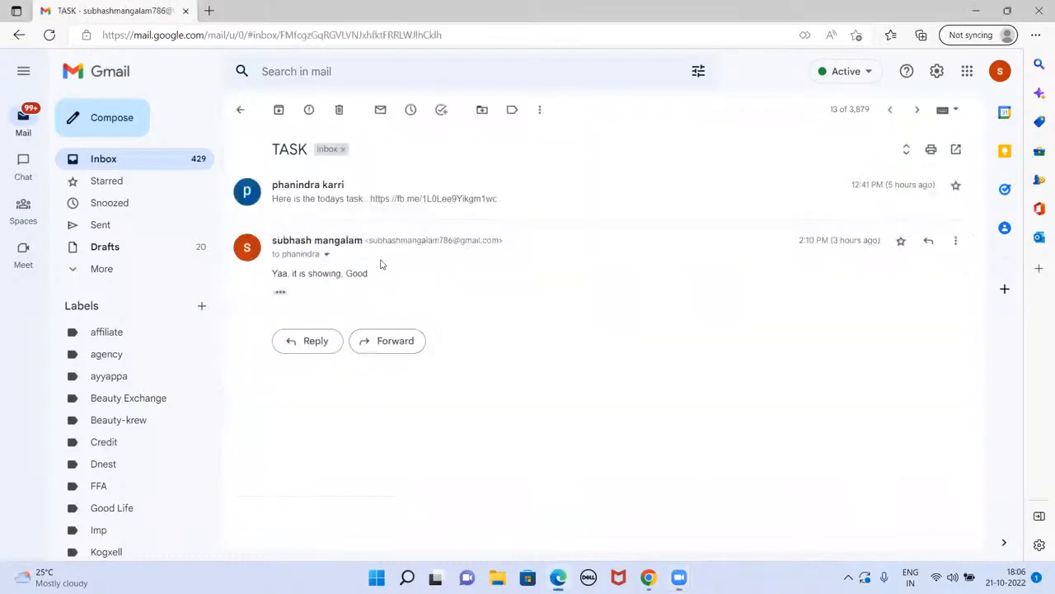
# Step: Check the Task email's ad preview, expanding its caption and viewing Desktop Feed, then close it
pyautogui.click(413, 220)
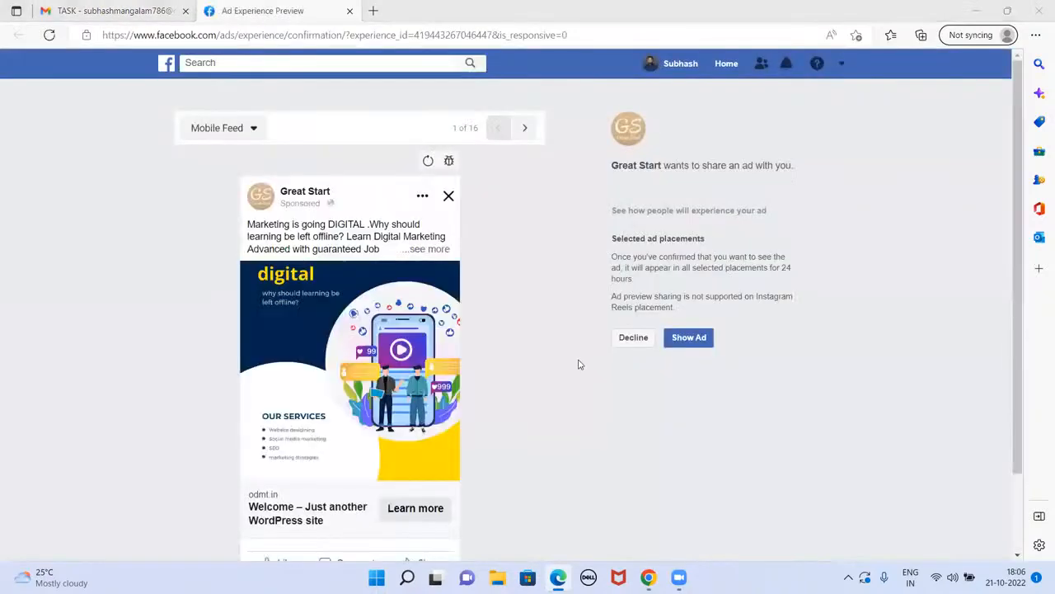
pyautogui.scroll(-1, 445, 374)
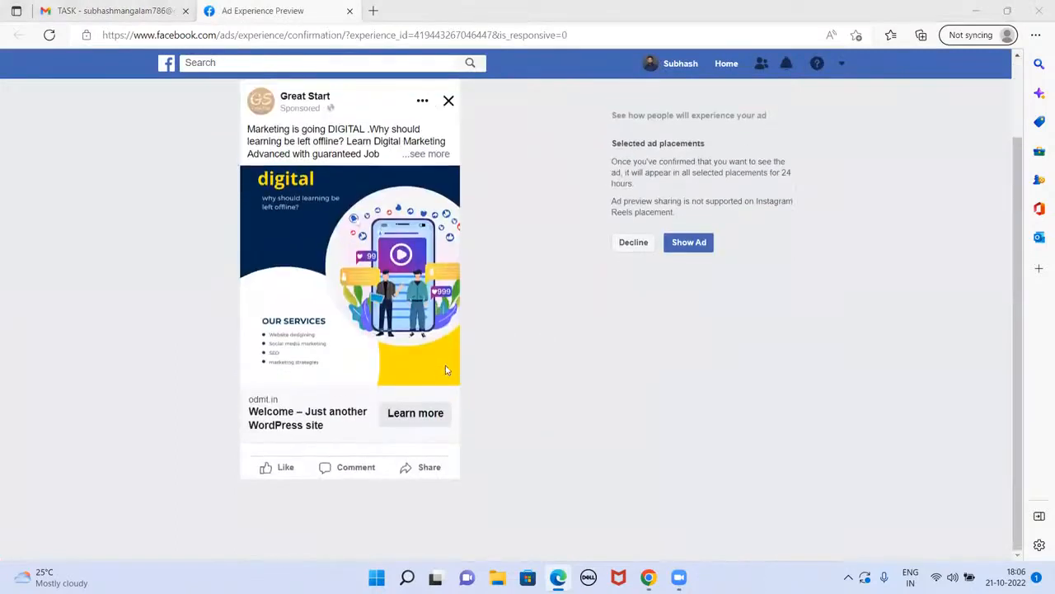
pyautogui.scroll(1, 419, 328)
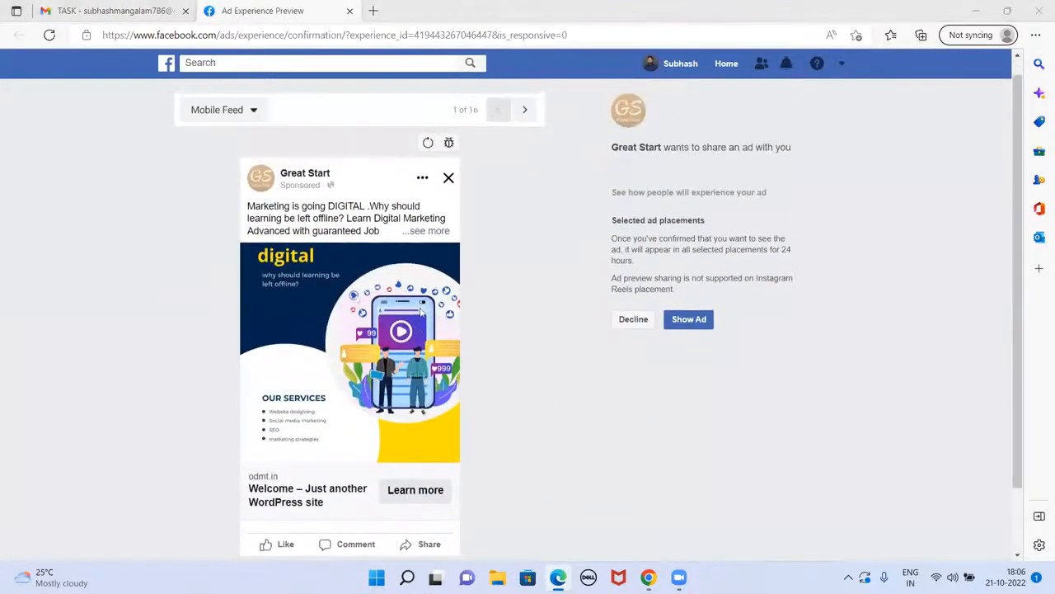
pyautogui.click(429, 230)
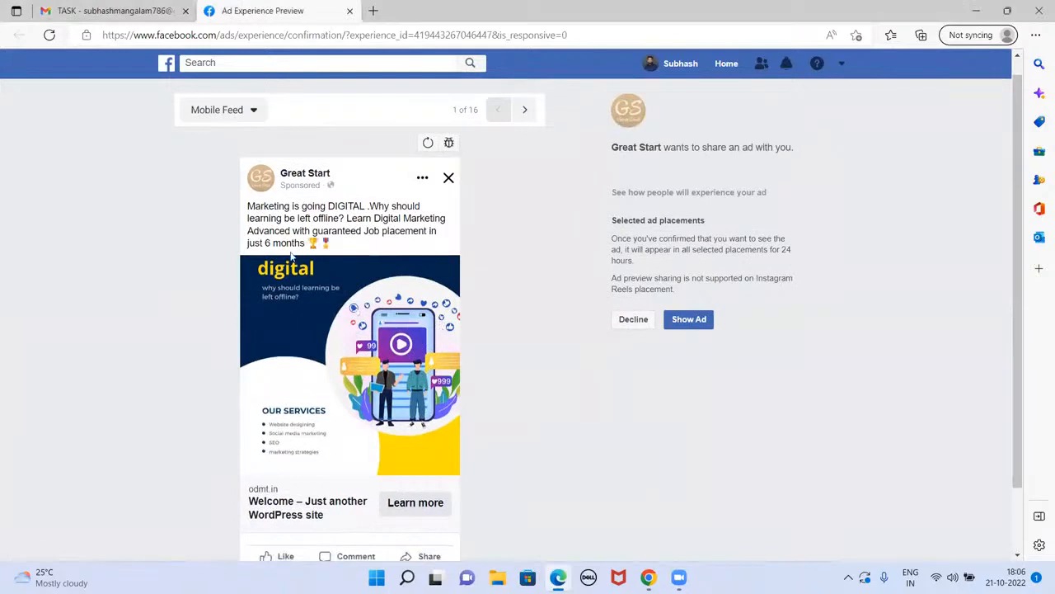
pyautogui.click(524, 110)
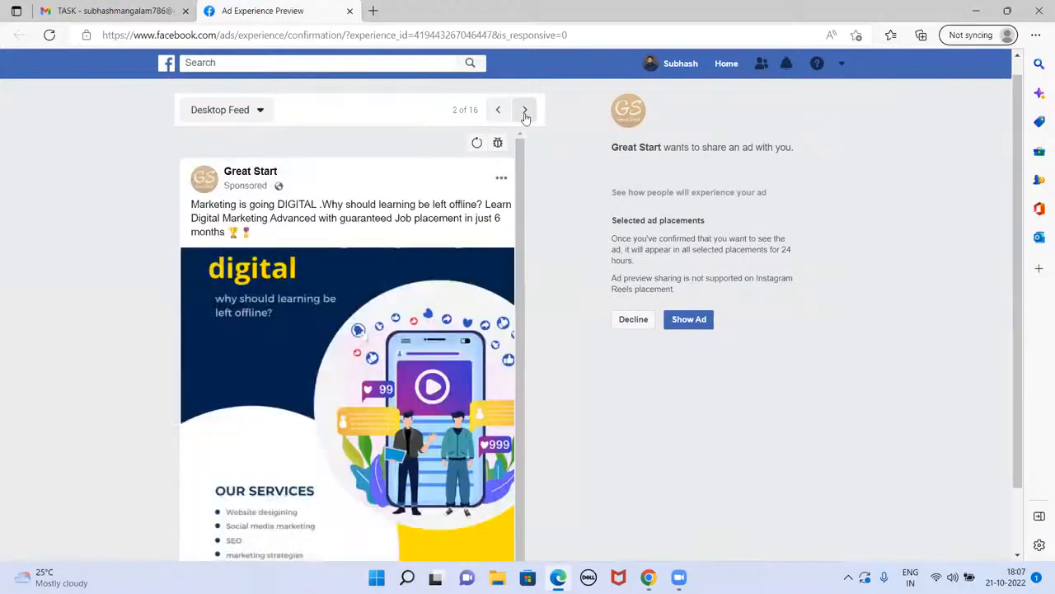
pyautogui.scroll(-2, 484, 282)
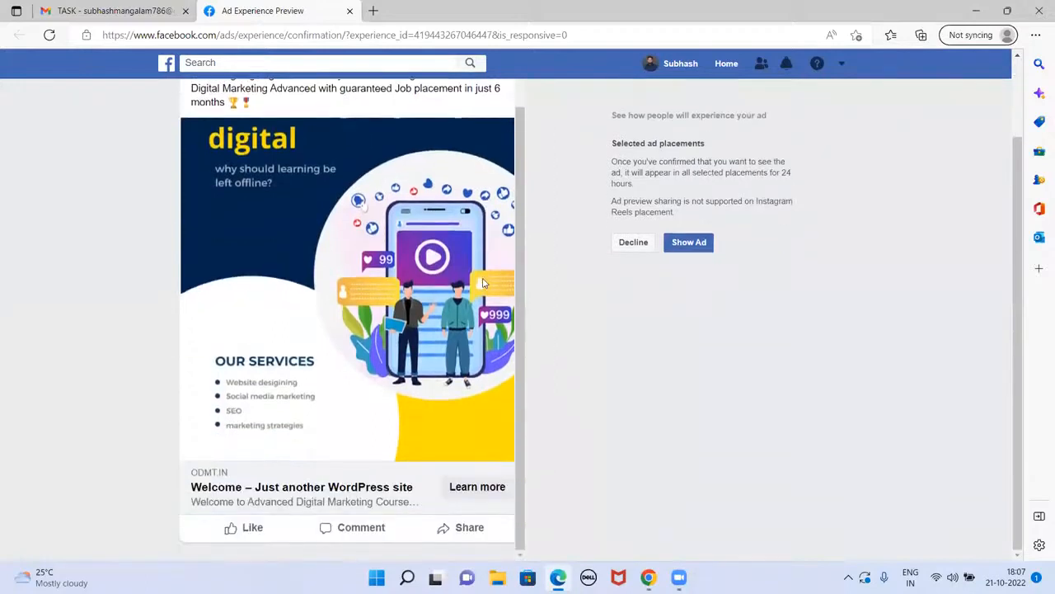
pyautogui.scroll(1, 484, 283)
pyautogui.scroll(-1, 484, 283)
pyautogui.scroll(2, 483, 283)
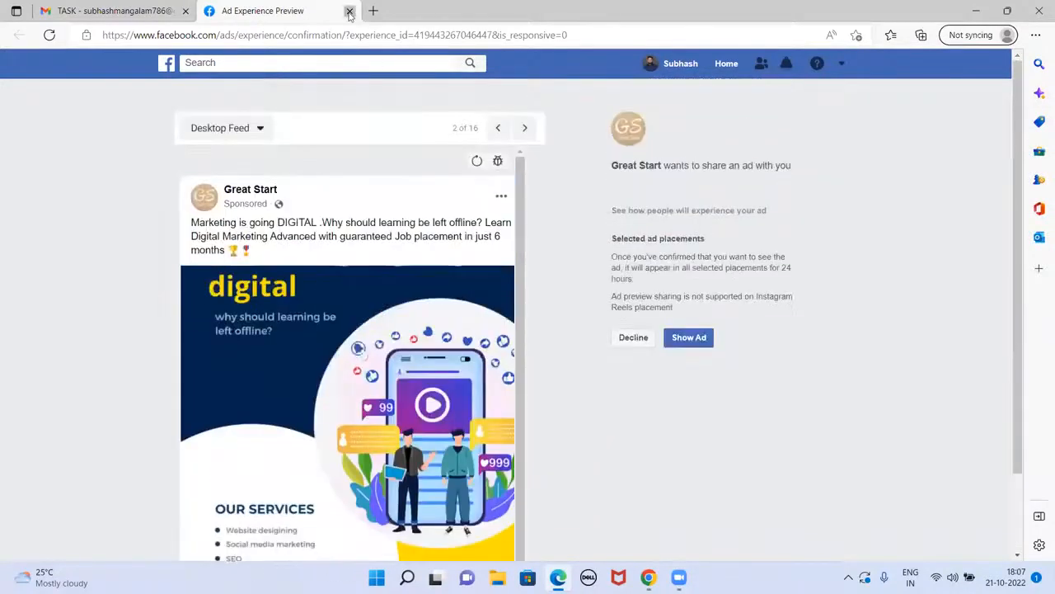
pyautogui.click(349, 11)
# Step: Open the fb.me link in the 'text' email and scroll through the New Awareness ad previews
pyautogui.click(240, 109)
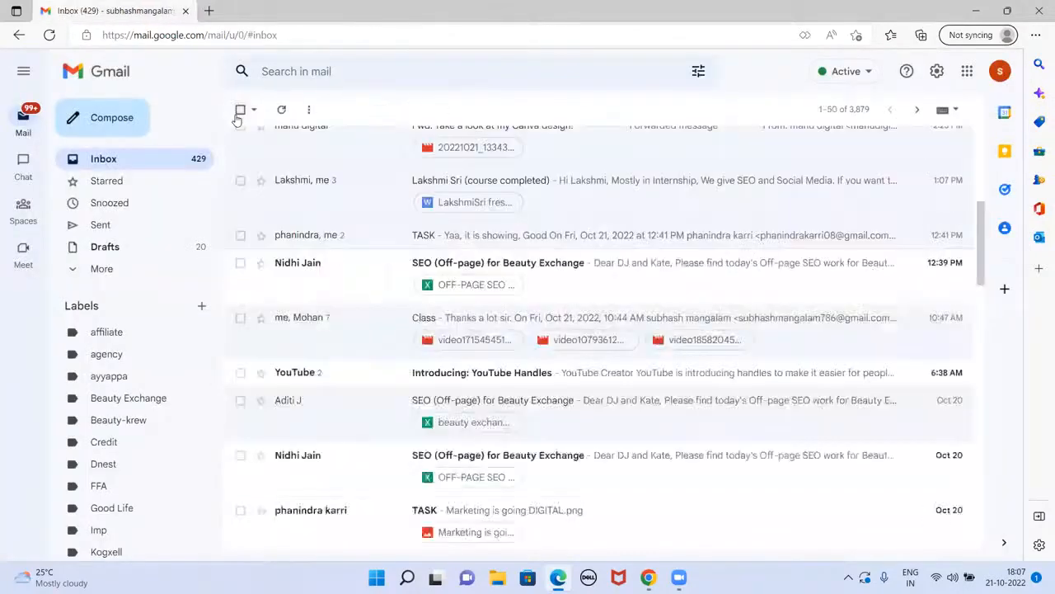
pyautogui.scroll(1, 482, 320)
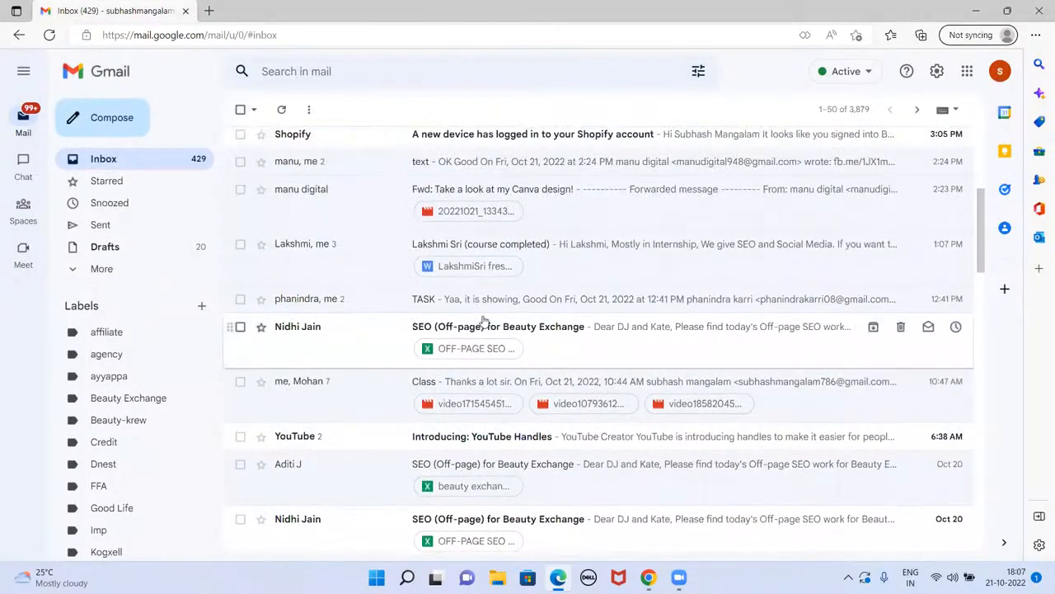
pyautogui.scroll(1, 484, 320)
pyautogui.scroll(1, 483, 318)
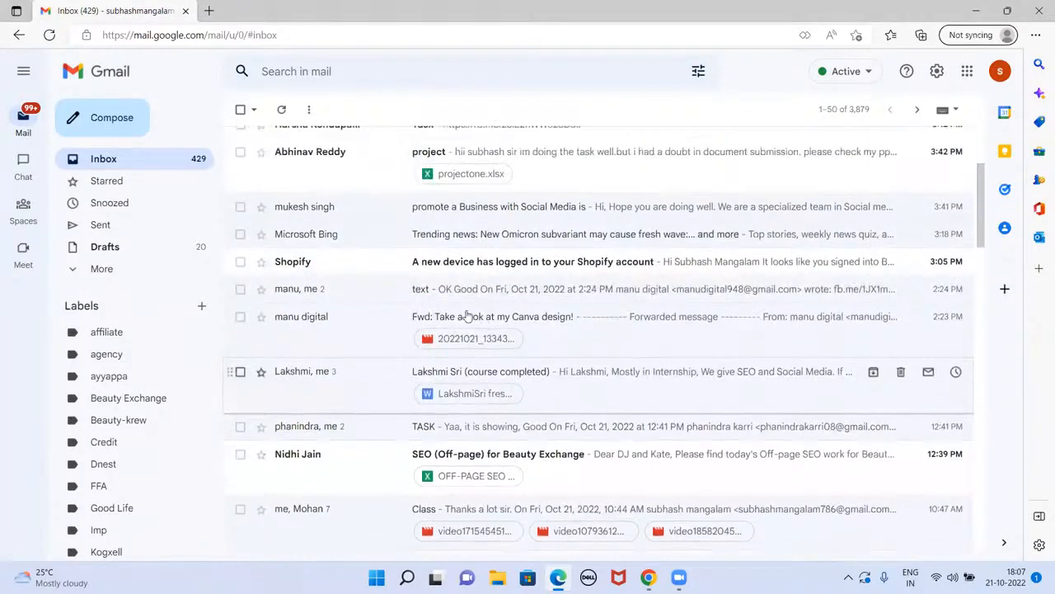
pyautogui.click(422, 290)
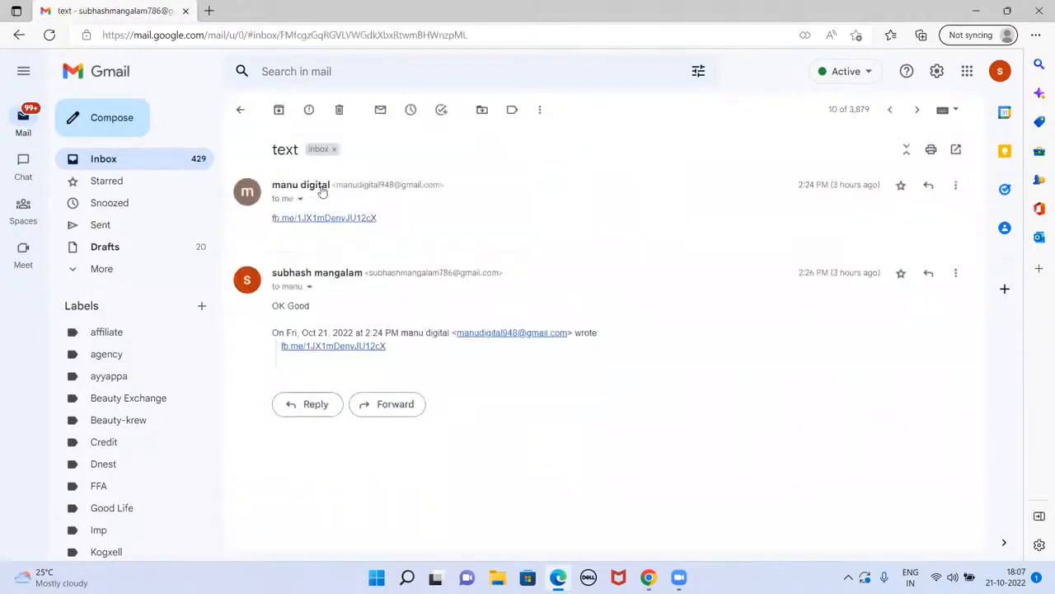
pyautogui.click(325, 219)
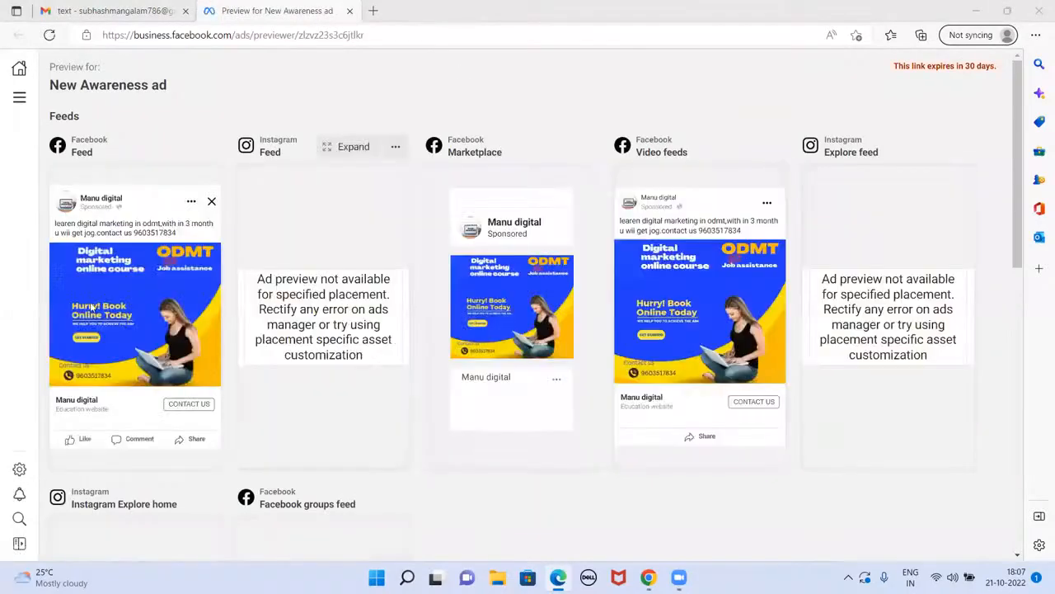
pyautogui.scroll(-8, 601, 372)
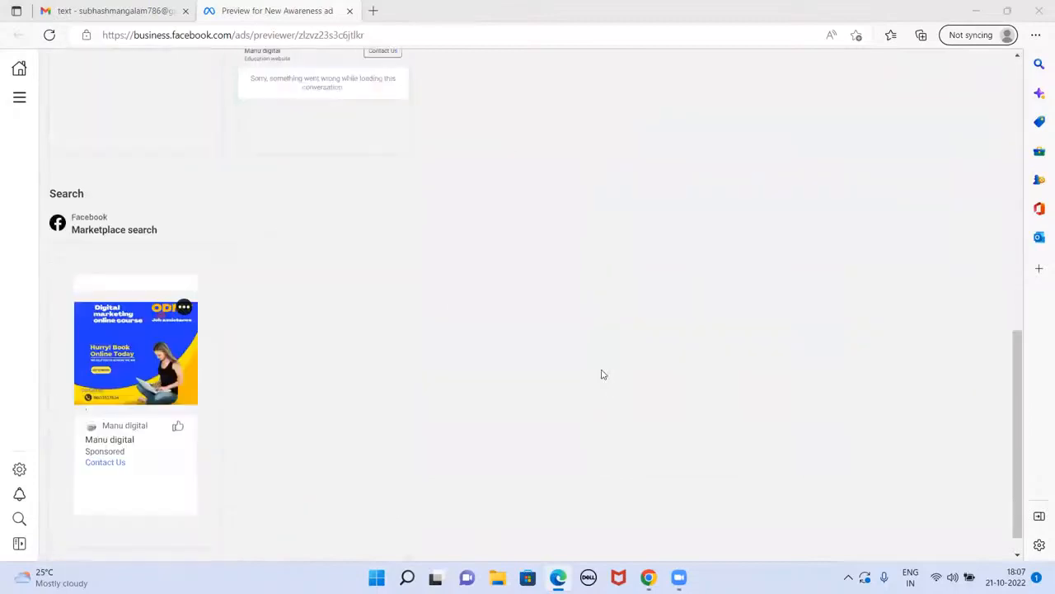
pyautogui.scroll(7, 601, 372)
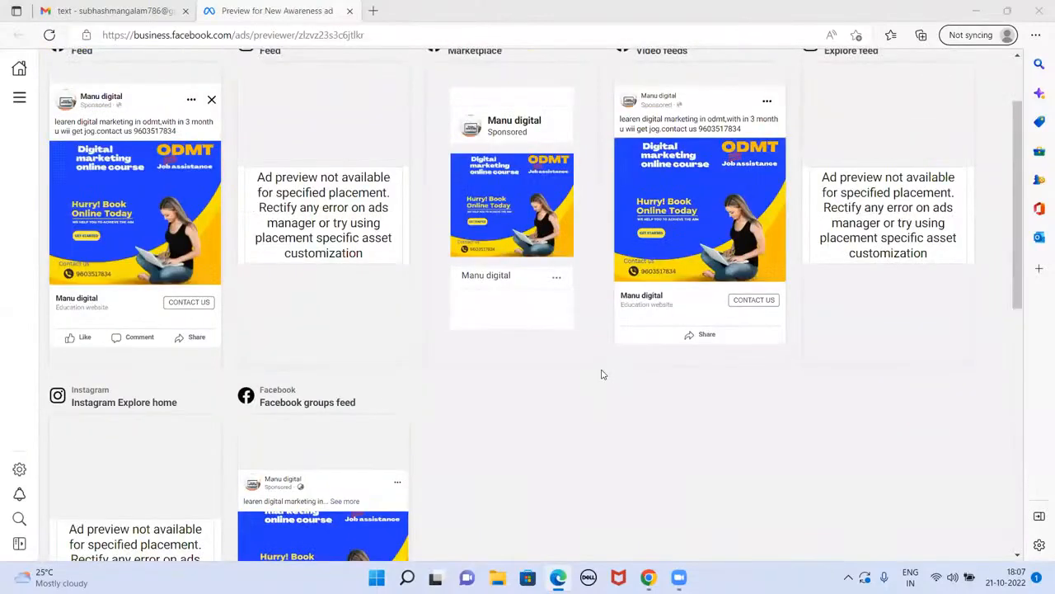
pyautogui.scroll(2, 601, 375)
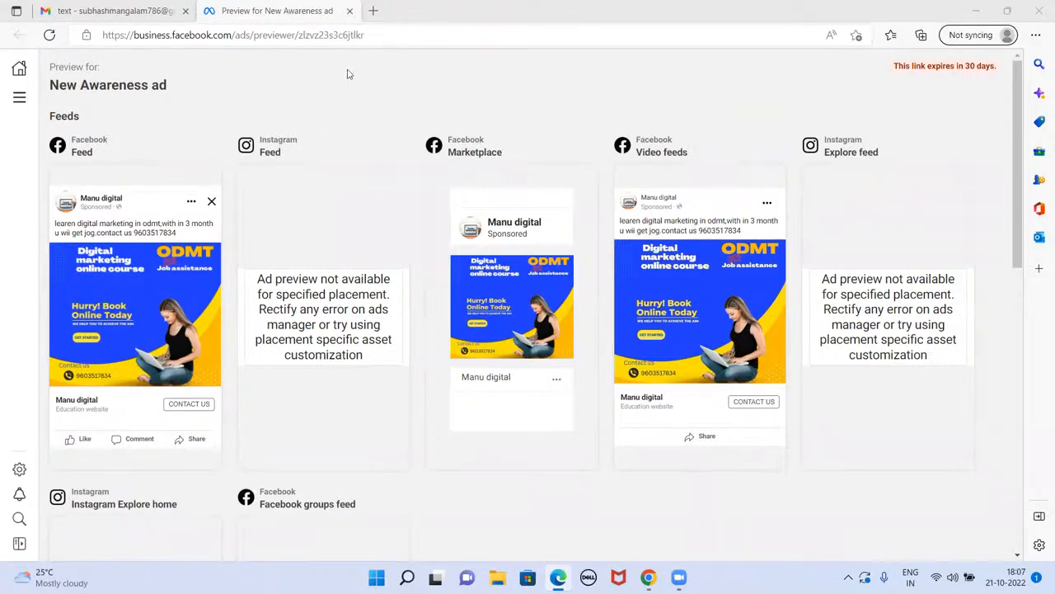
# Step: Close the New Awareness preview and open the preview link in the Task email
pyautogui.click(349, 11)
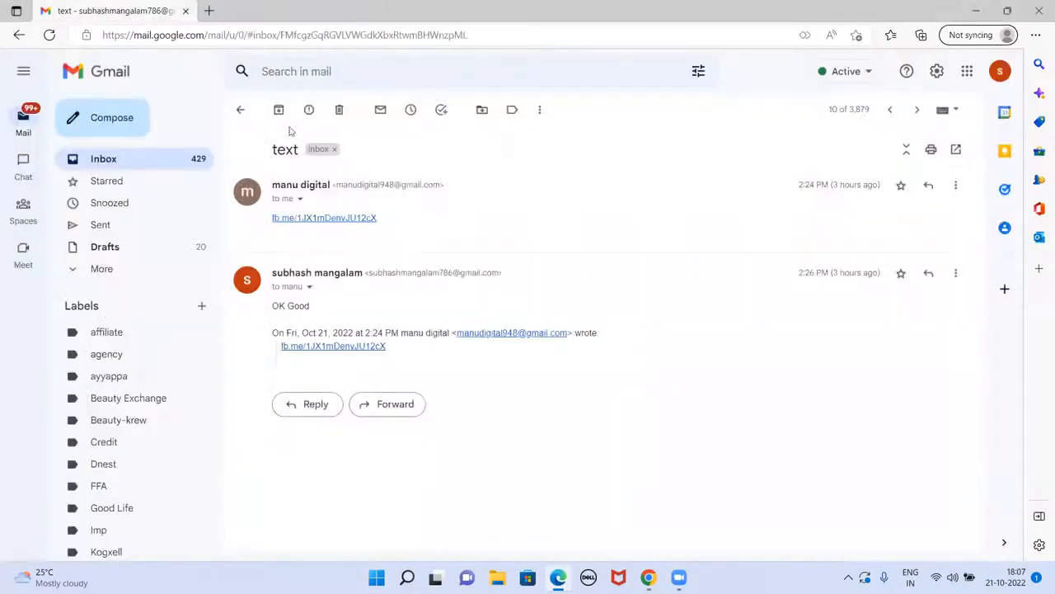
pyautogui.click(240, 109)
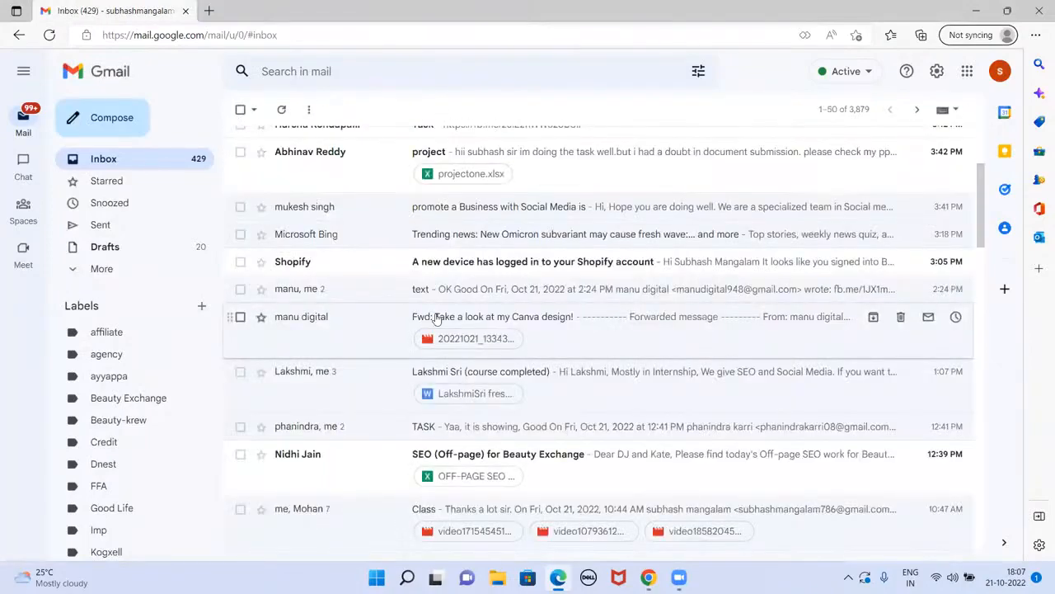
pyautogui.scroll(1, 437, 319)
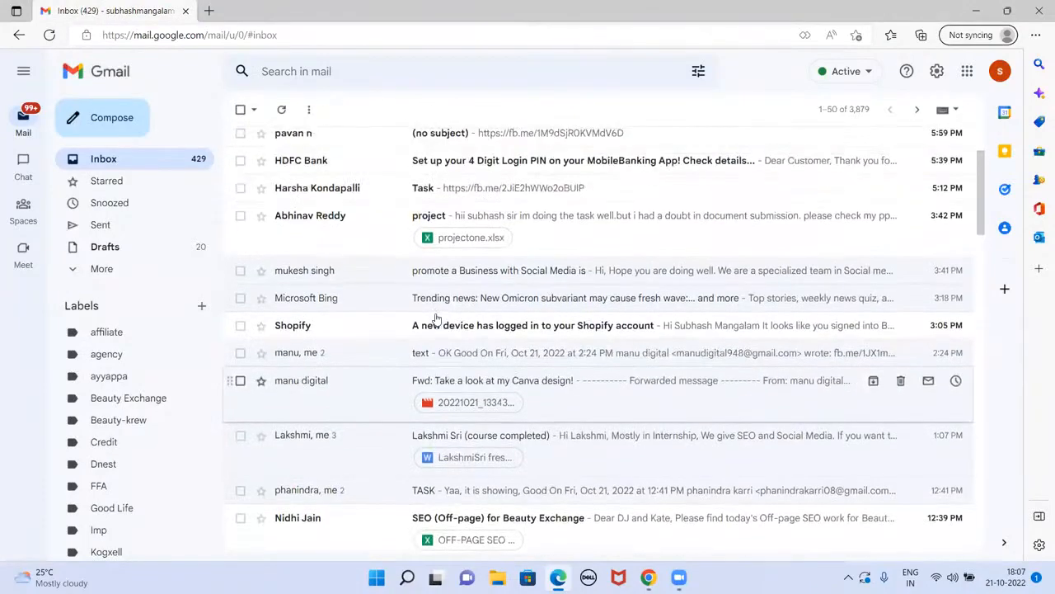
pyautogui.scroll(1, 450, 268)
pyautogui.click(429, 259)
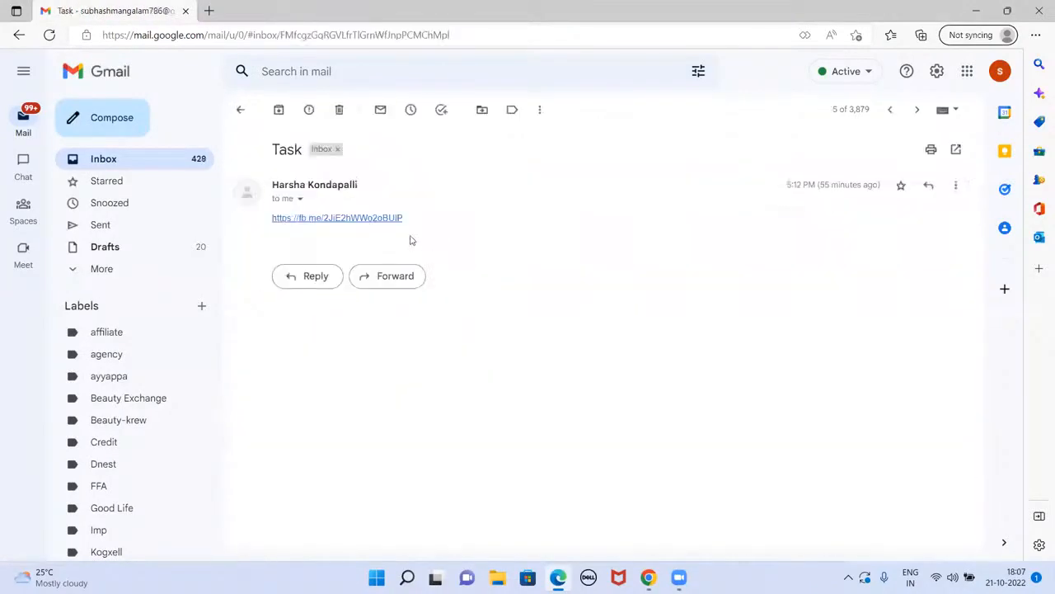
pyautogui.click(395, 219)
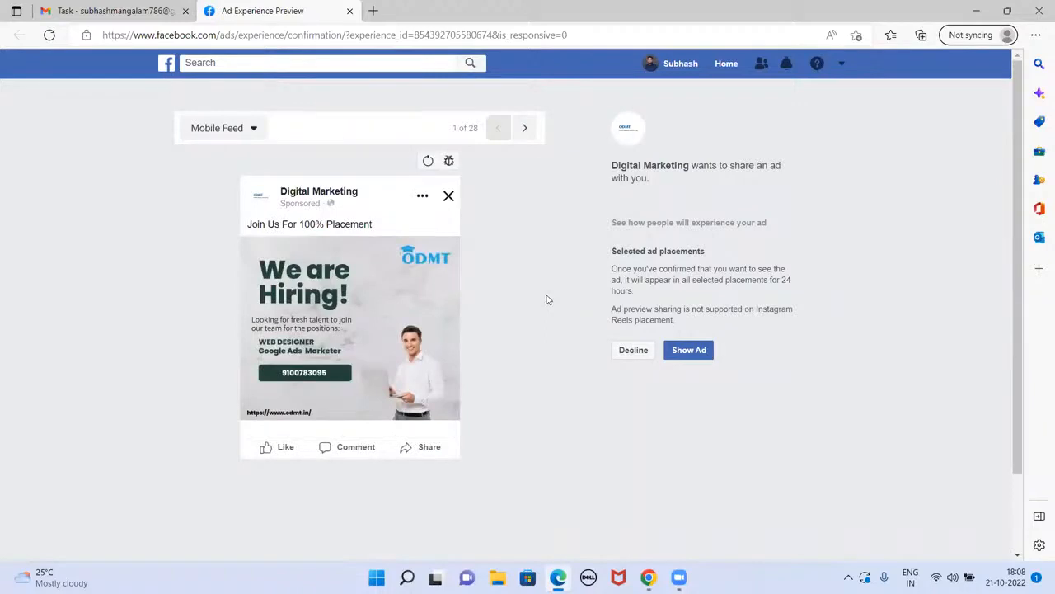
# Step: Cycle the hiring ad through Desktop Feed, Instant Articles and in-stream video placements, then close it
pyautogui.click(524, 132)
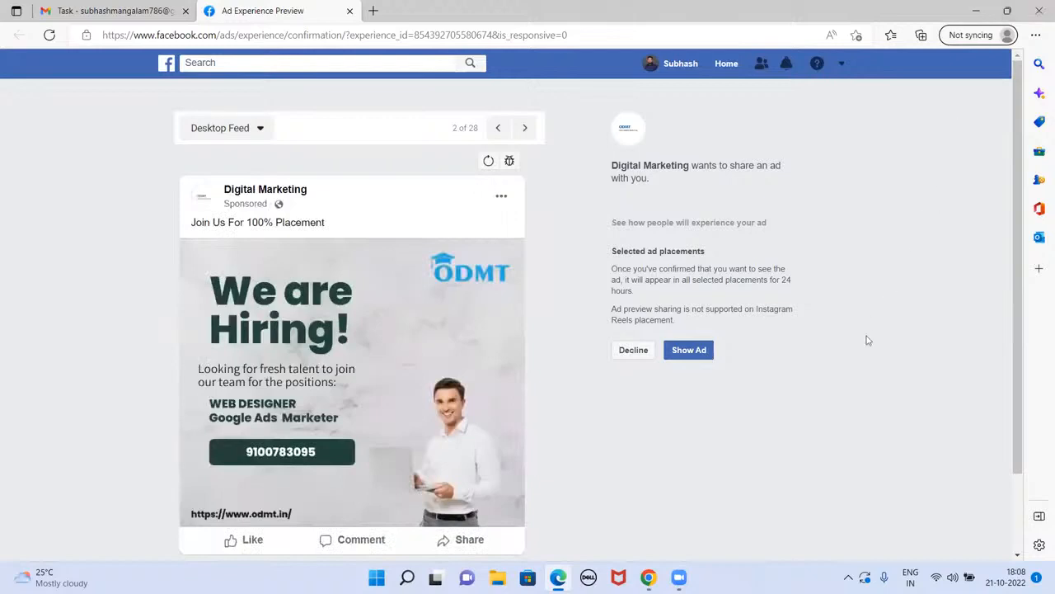
pyautogui.click(525, 132)
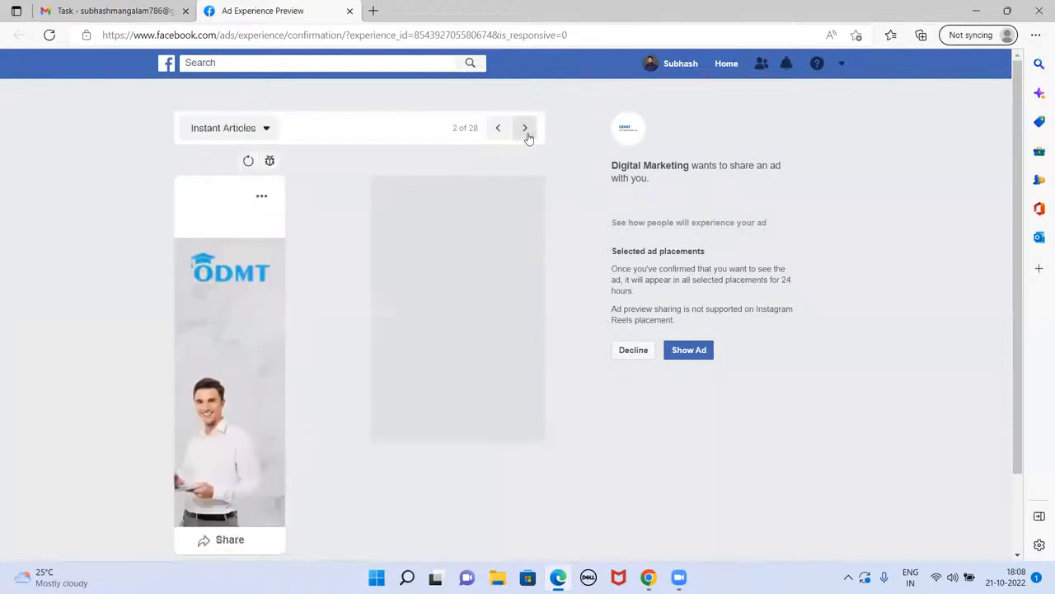
pyautogui.click(526, 132)
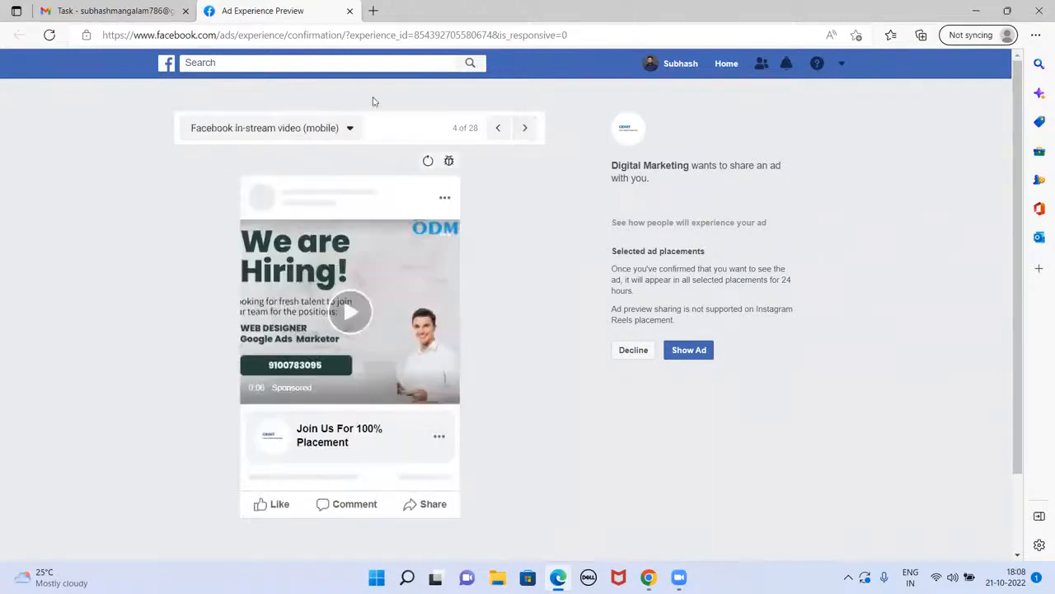
pyautogui.click(350, 11)
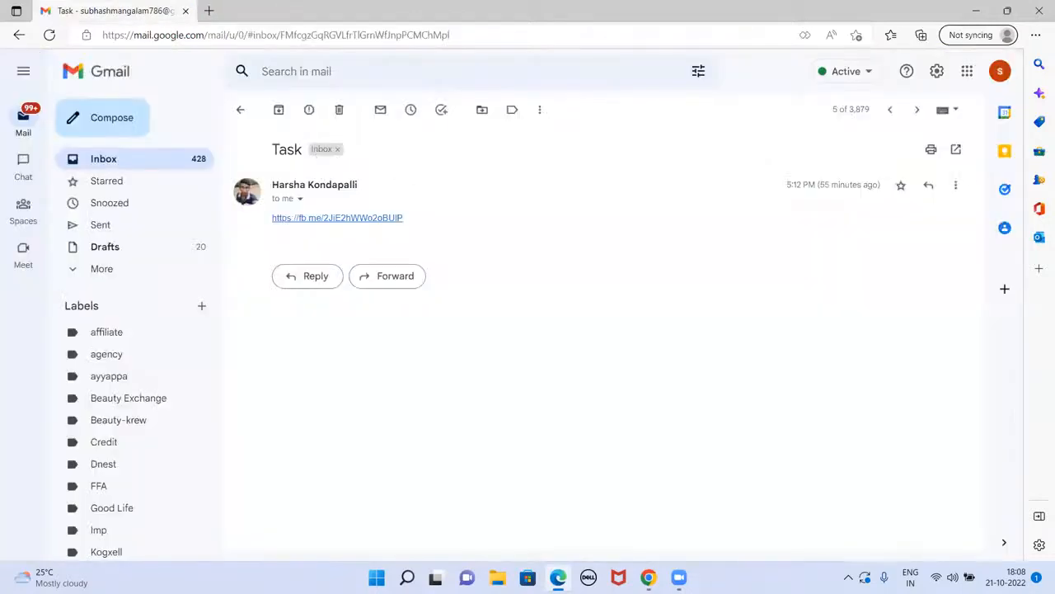
# Step: Open the no-subject email's preview link, scroll through the New Awareness ad's Instagram placements, then close it
pyautogui.click(240, 109)
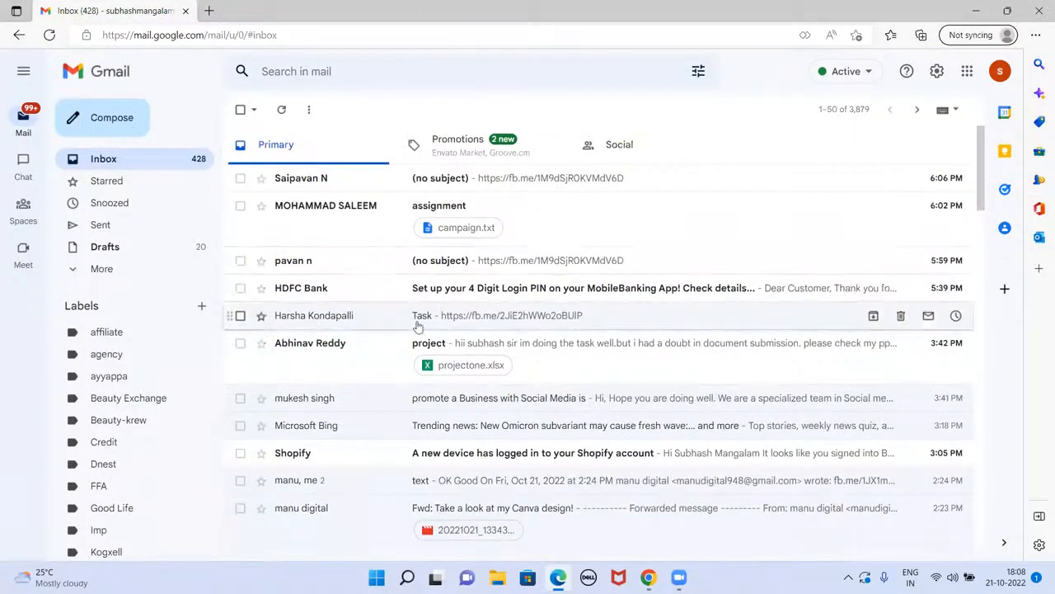
pyautogui.click(432, 259)
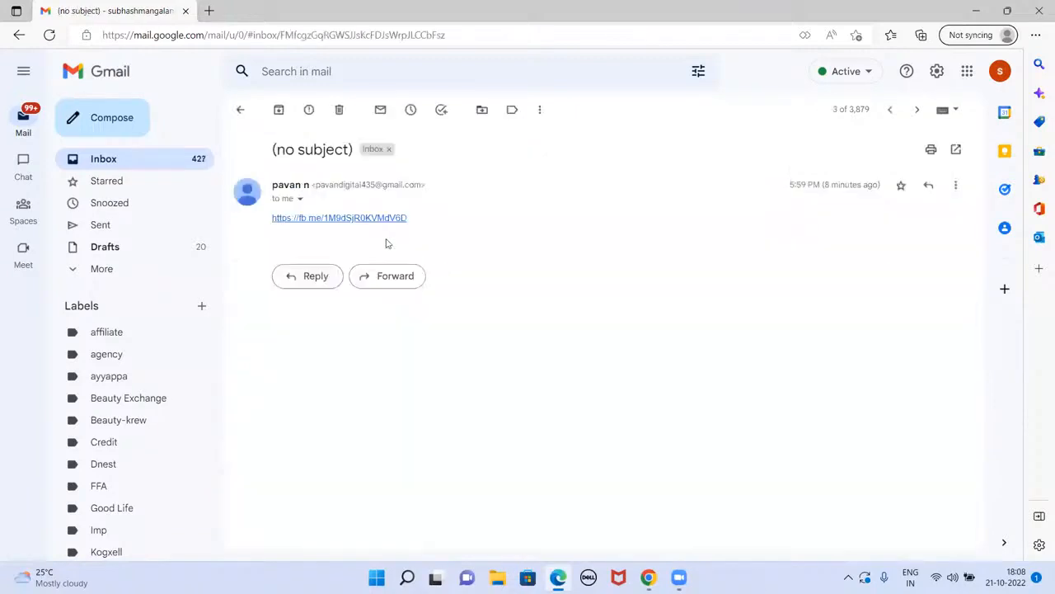
pyautogui.click(369, 219)
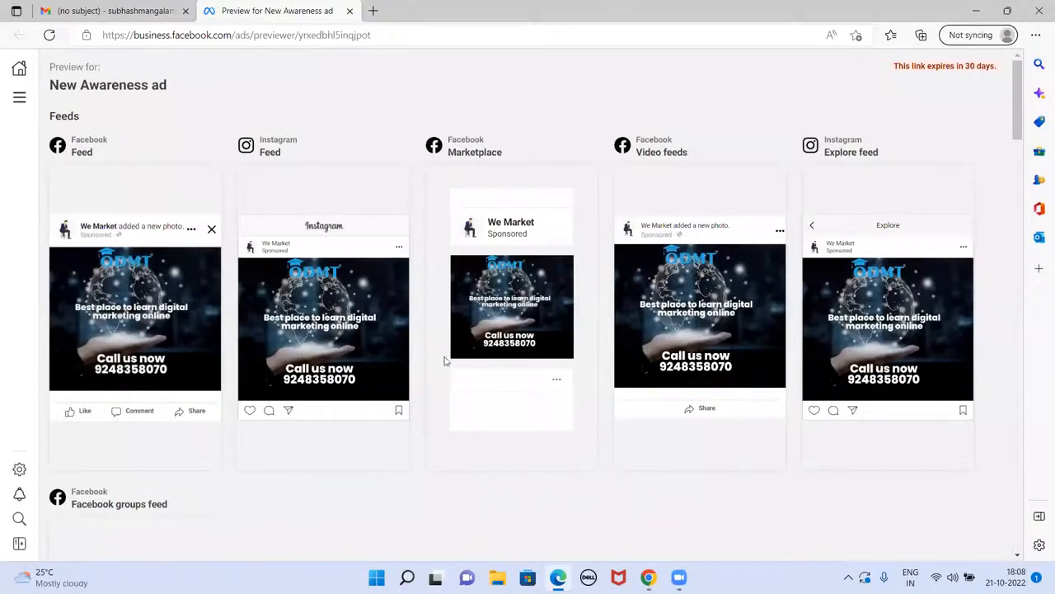
pyautogui.scroll(-8, 443, 360)
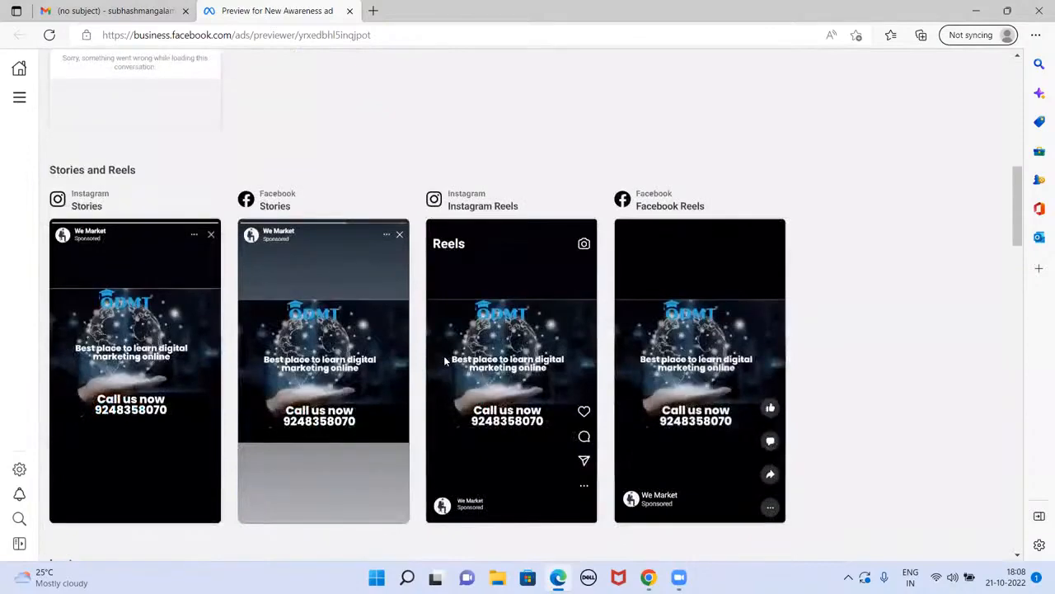
pyautogui.scroll(-1, 443, 361)
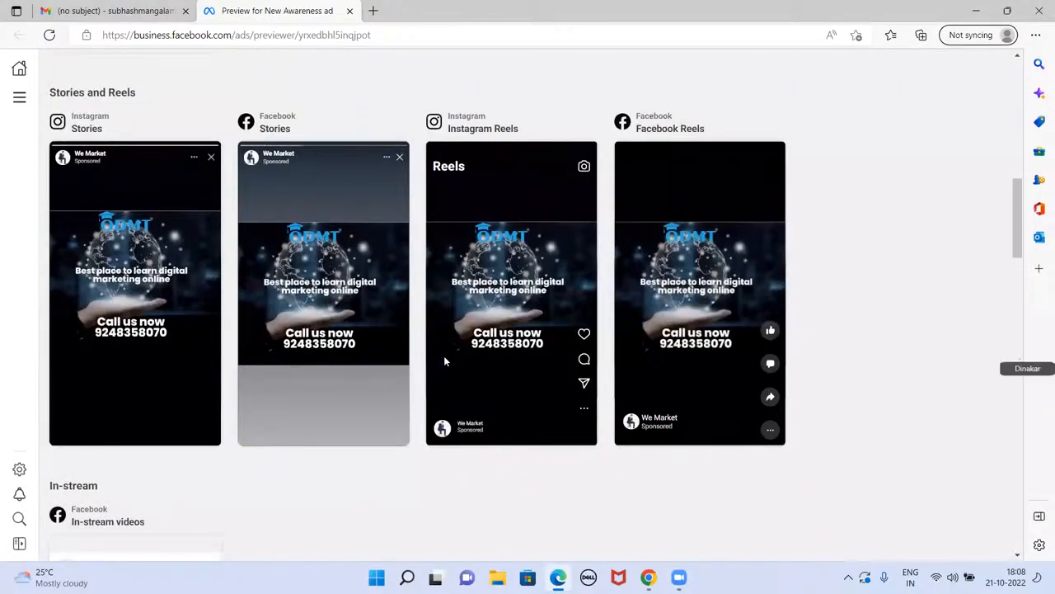
pyautogui.scroll(-5, 443, 360)
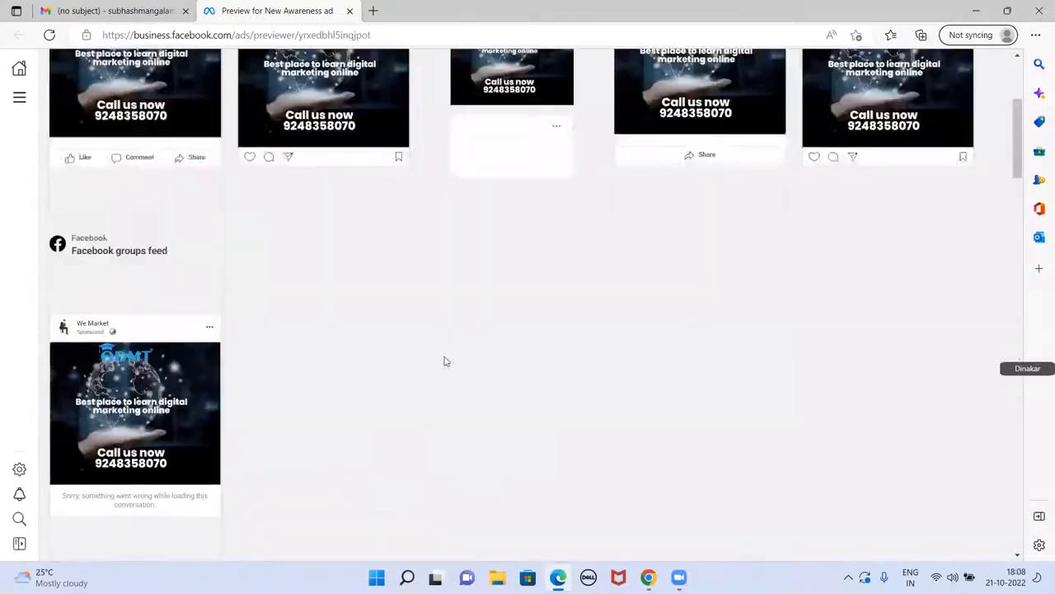
pyautogui.scroll(10, 443, 360)
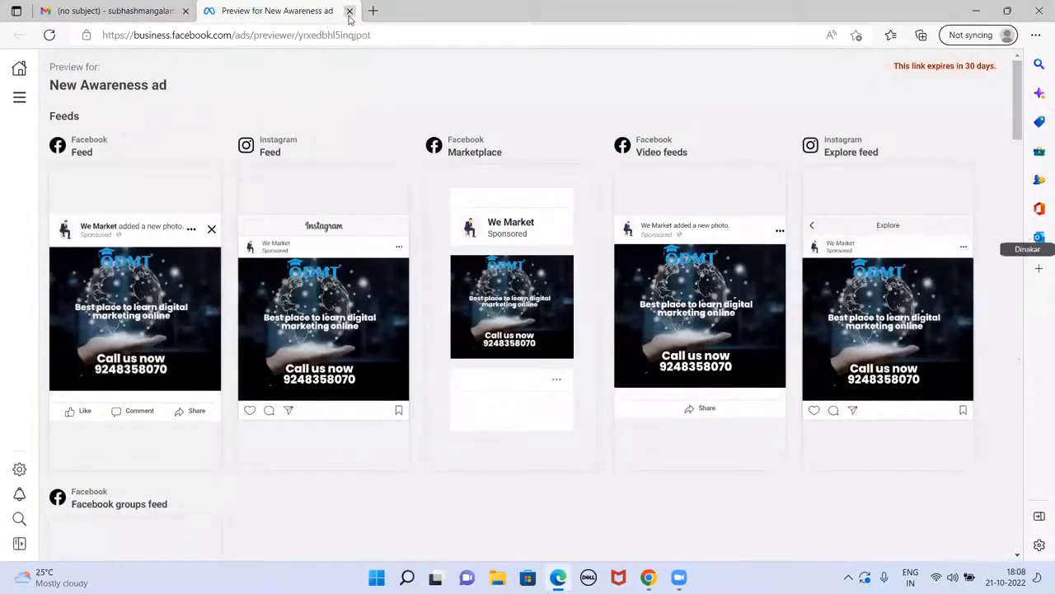
pyautogui.click(349, 12)
# Step: Load the fb.me link from the campaign.txt attachment in a new tab, then return to Gmail
pyautogui.click(238, 109)
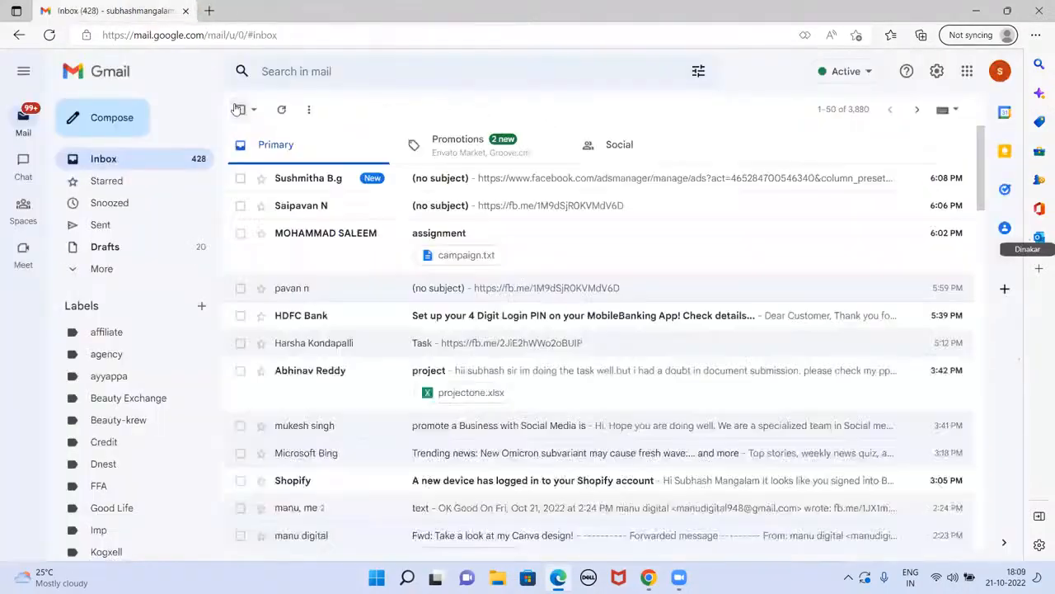
pyautogui.click(464, 259)
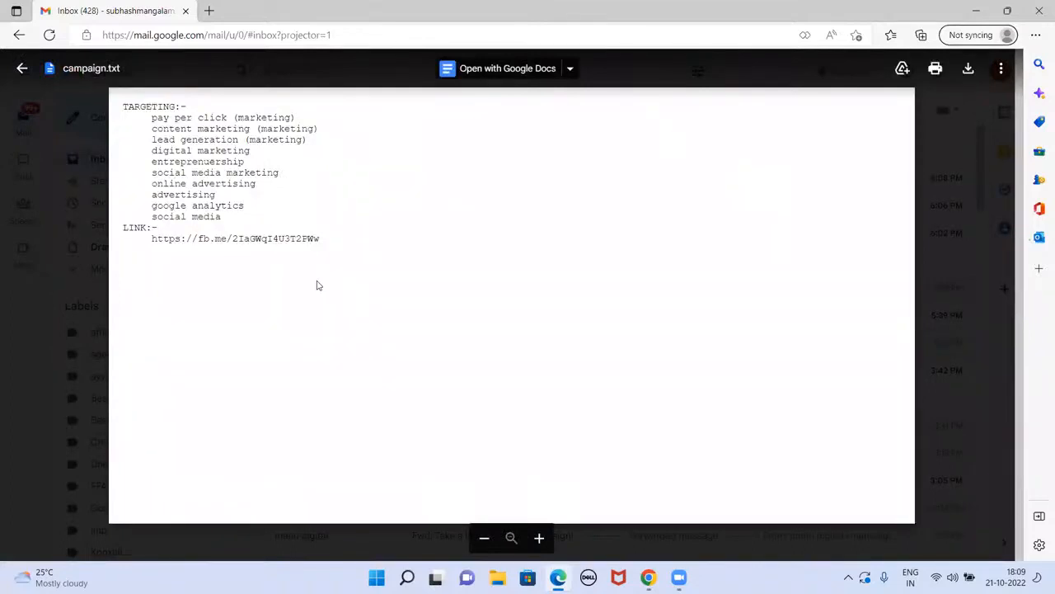
pyautogui.moveTo(323, 239); pyautogui.dragTo(156, 252)
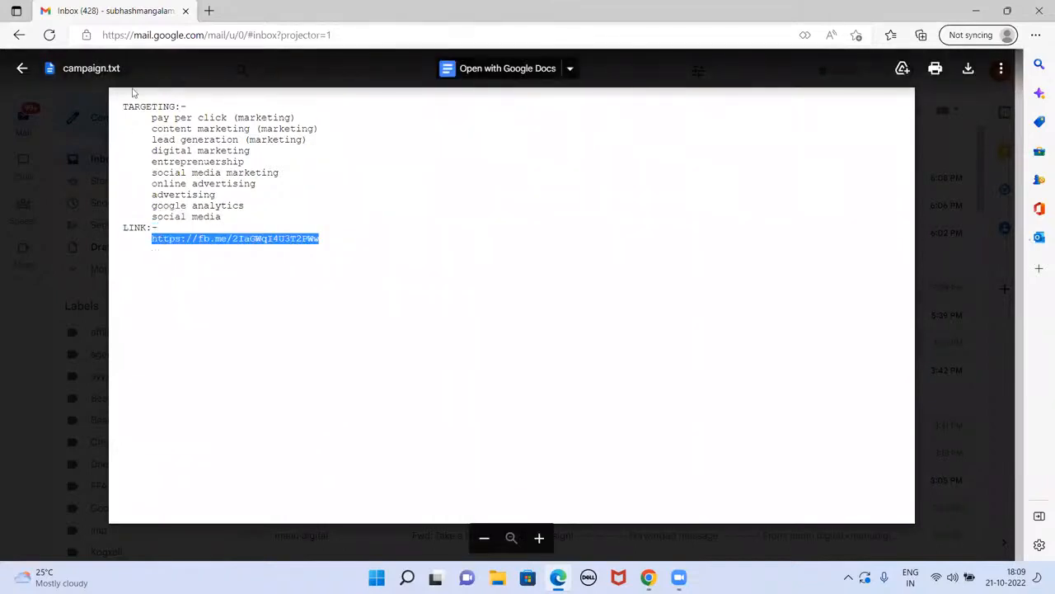
pyautogui.click(209, 11)
pyautogui.hotkey('ctrl', 'v')
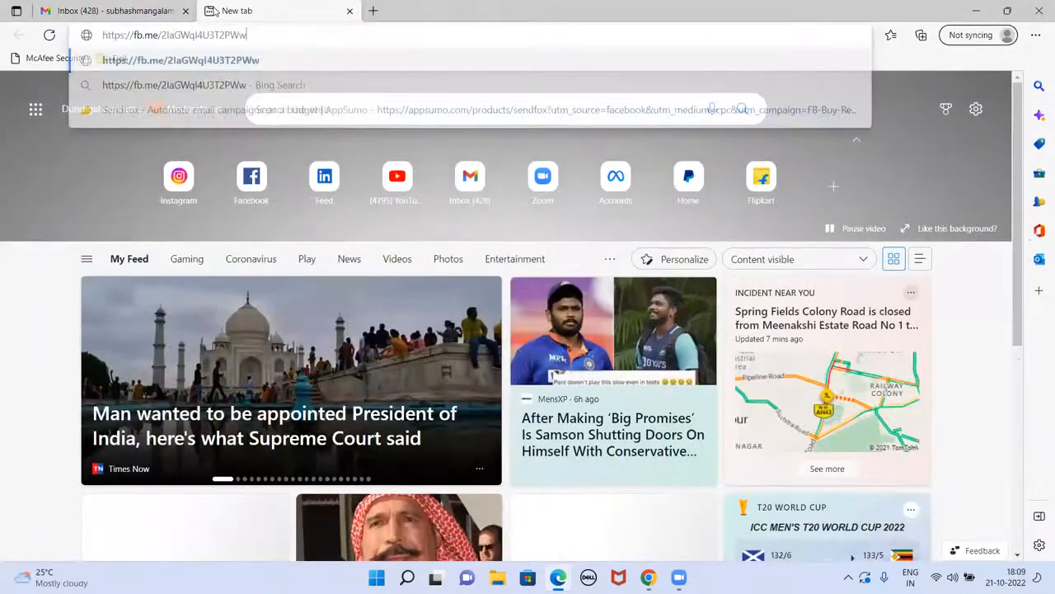
pyautogui.press('Return')
pyautogui.click(153, 6)
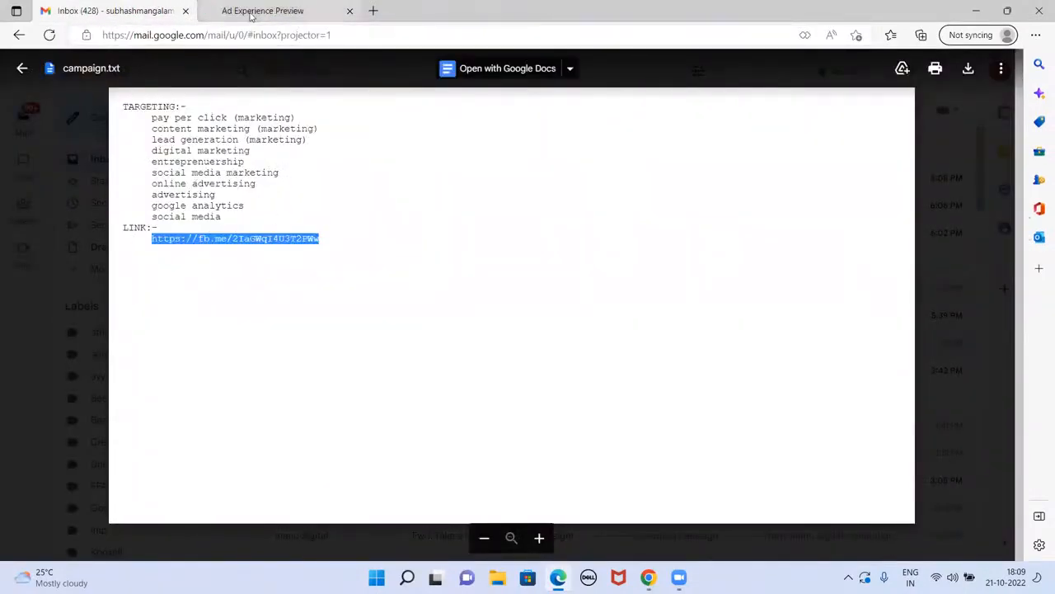
# Step: View the ODMT course ad in Mobile Feed and Desktop Feed, then close the preview tab
pyautogui.click(262, 11)
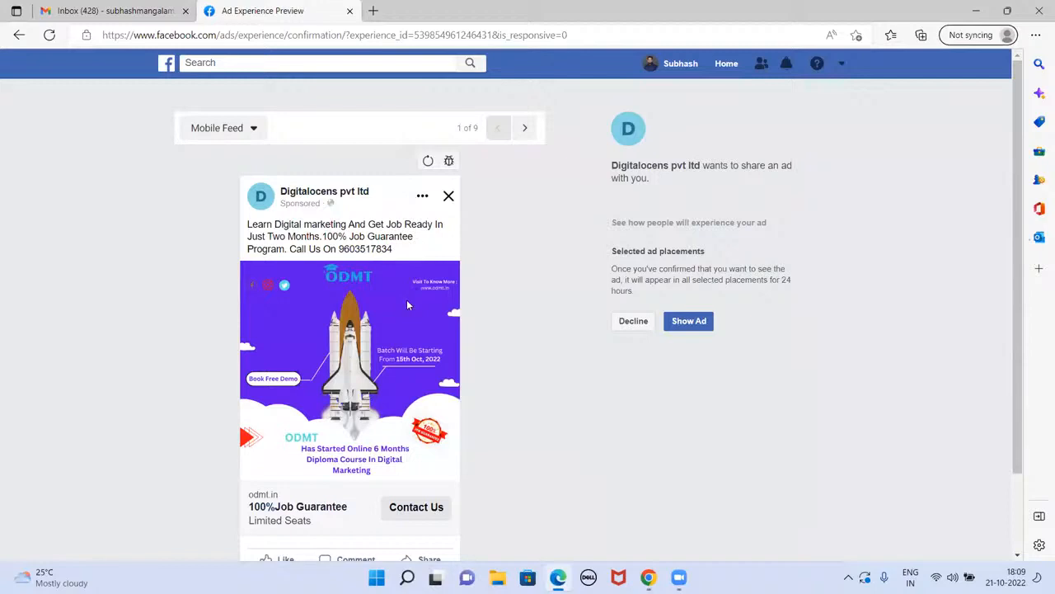
pyautogui.scroll(-1, 406, 305)
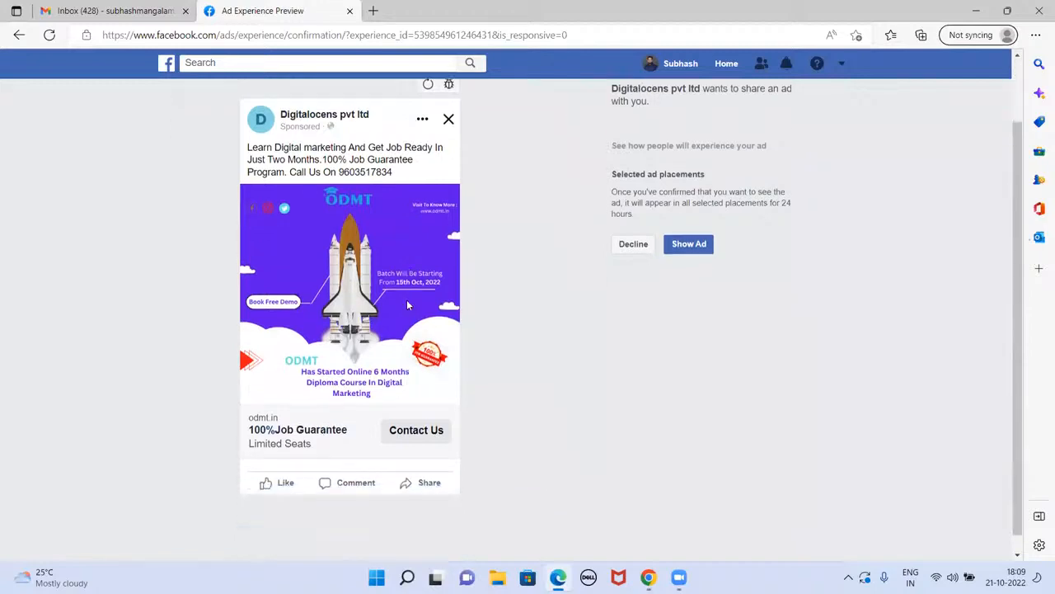
pyautogui.scroll(1, 406, 305)
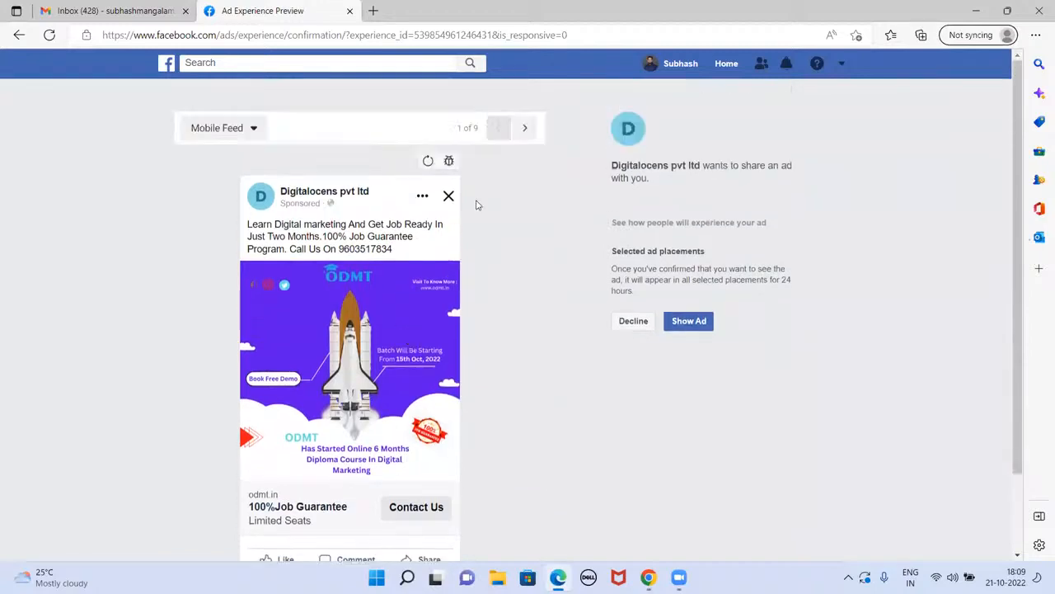
pyautogui.click(525, 129)
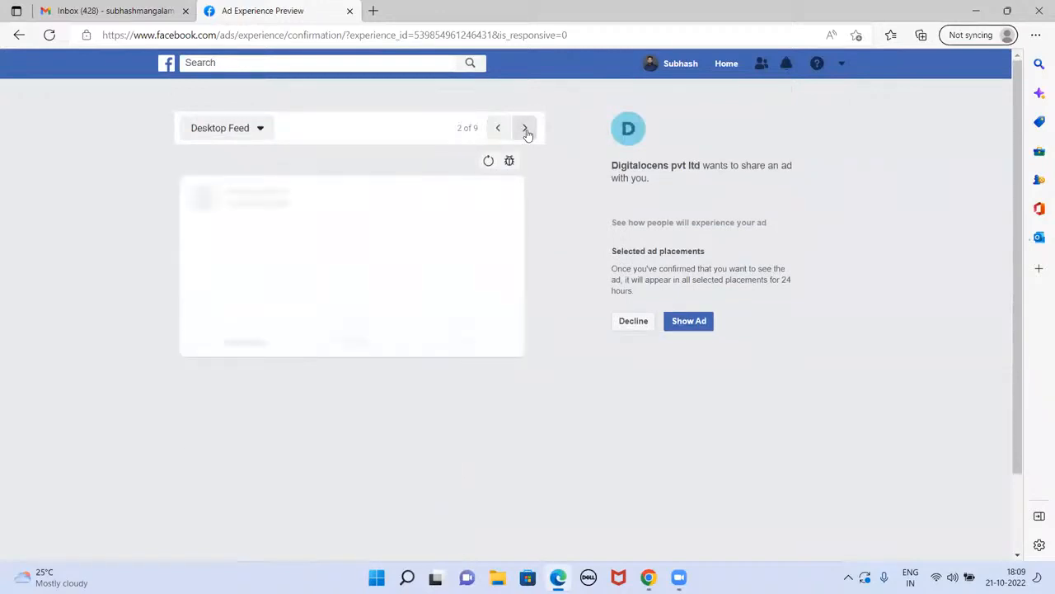
pyautogui.scroll(-1, 471, 233)
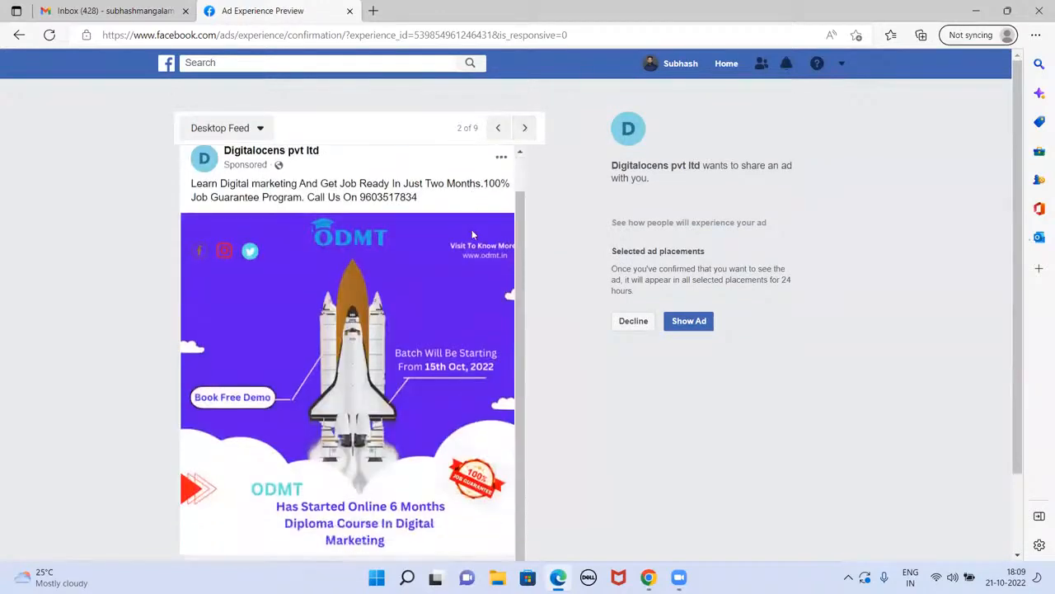
pyautogui.scroll(-1, 472, 235)
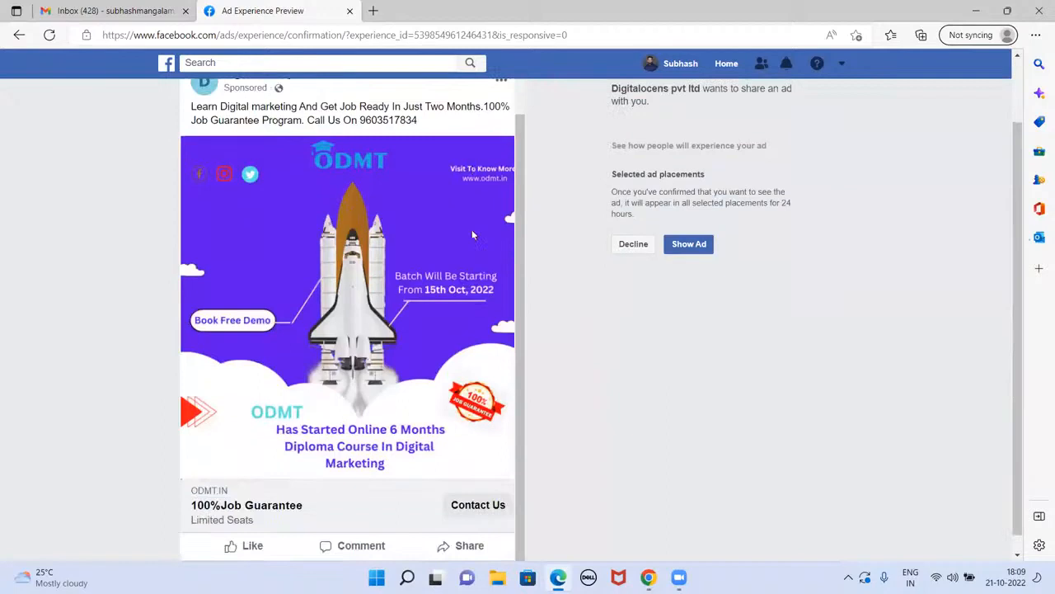
pyautogui.scroll(1, 473, 235)
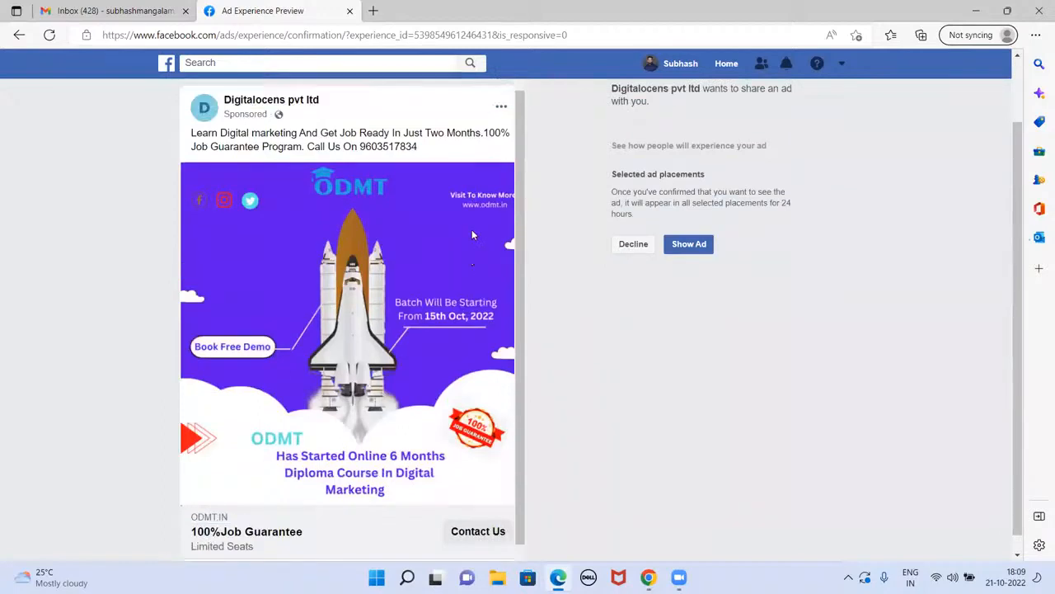
pyautogui.click(350, 12)
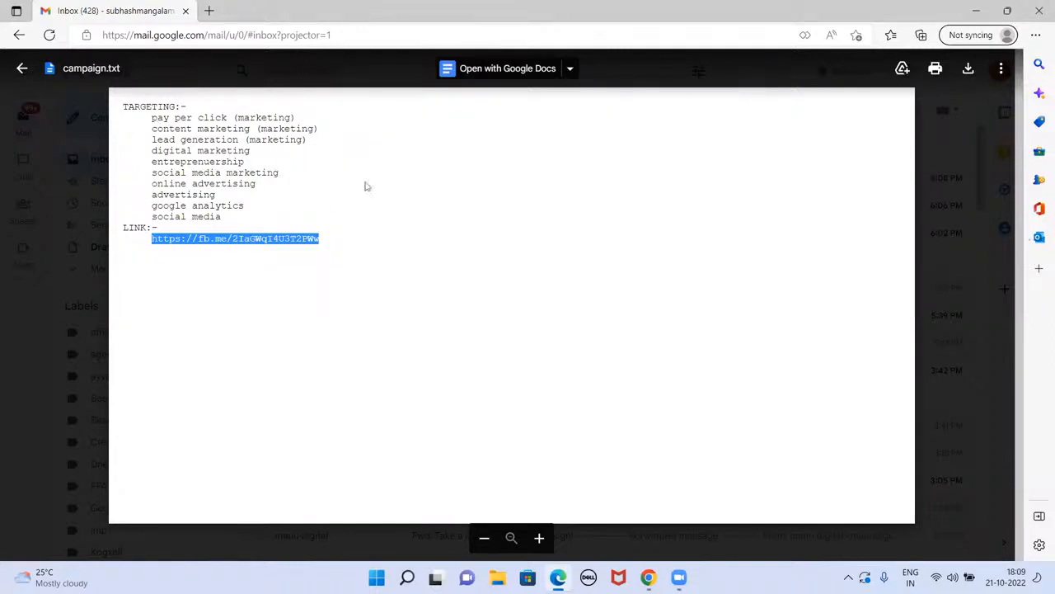
# Step: Open the facebook.com/adsmanager link from the latest no-subject email in a new tab
pyautogui.click(22, 68)
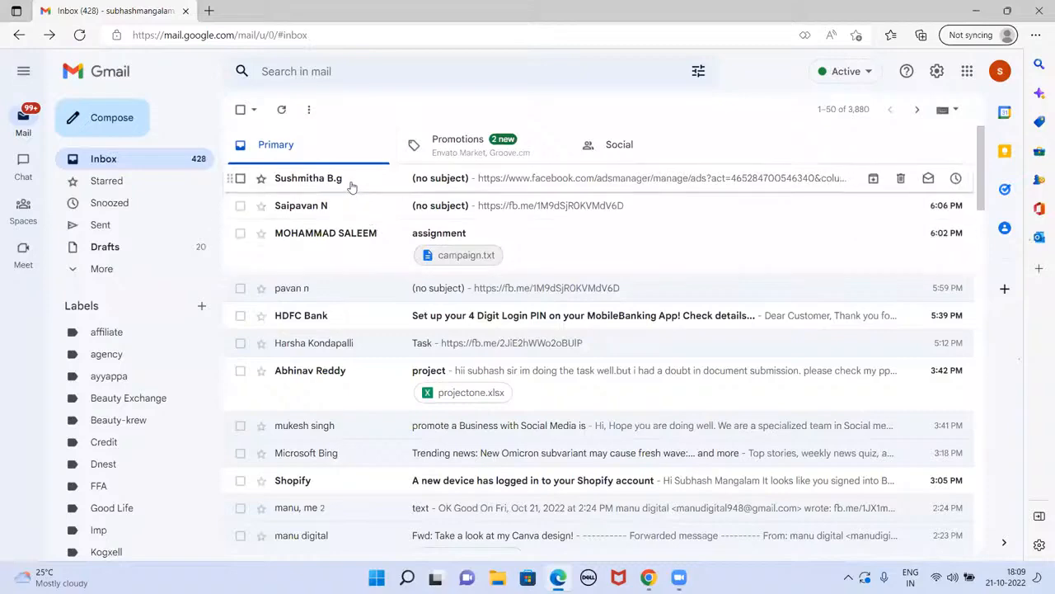
pyautogui.click(449, 206)
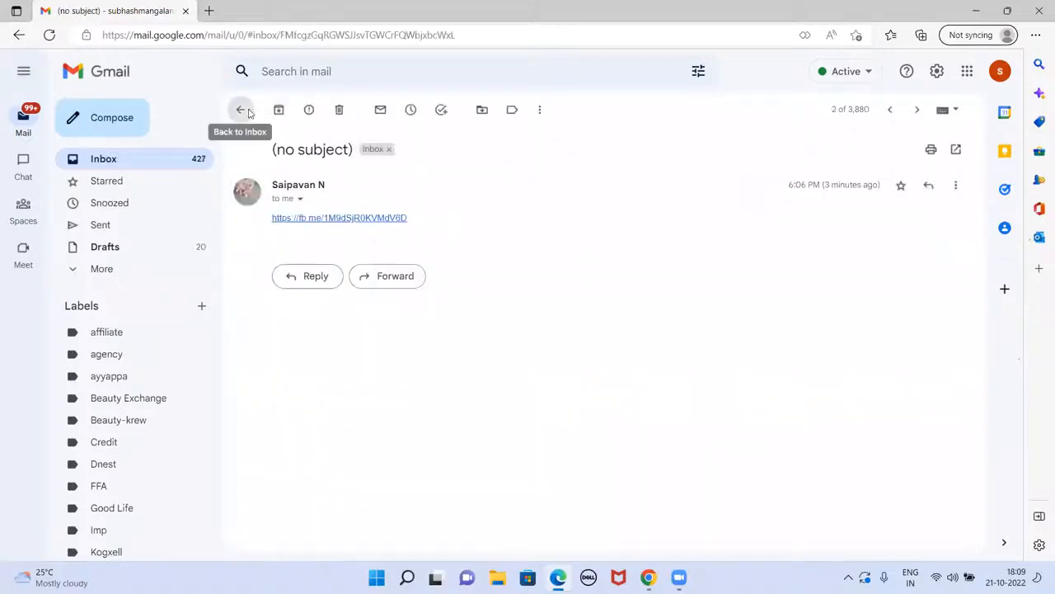
pyautogui.click(240, 109)
pyautogui.click(453, 184)
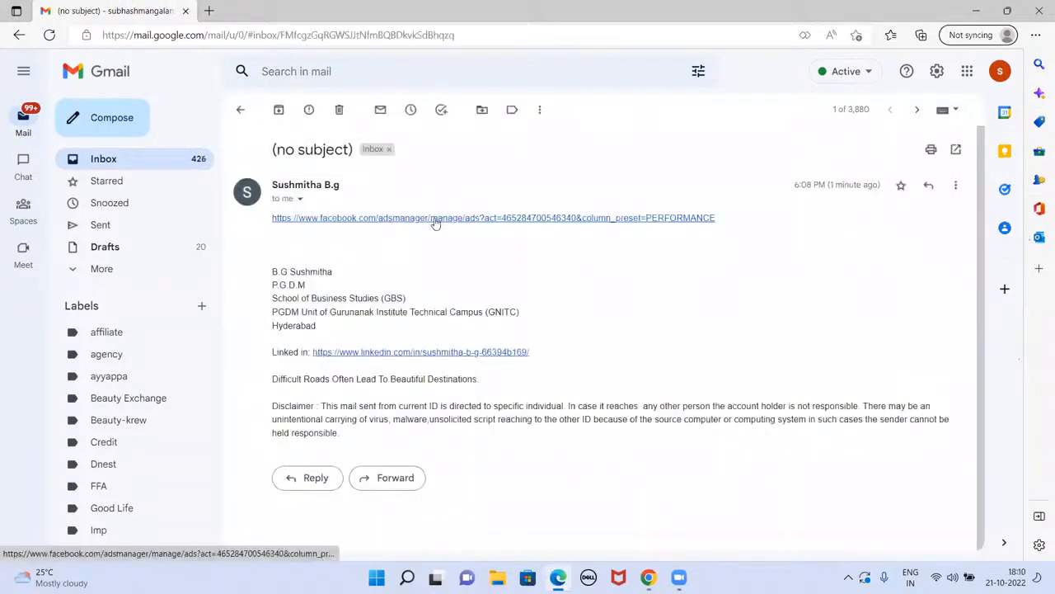
pyautogui.click(437, 220)
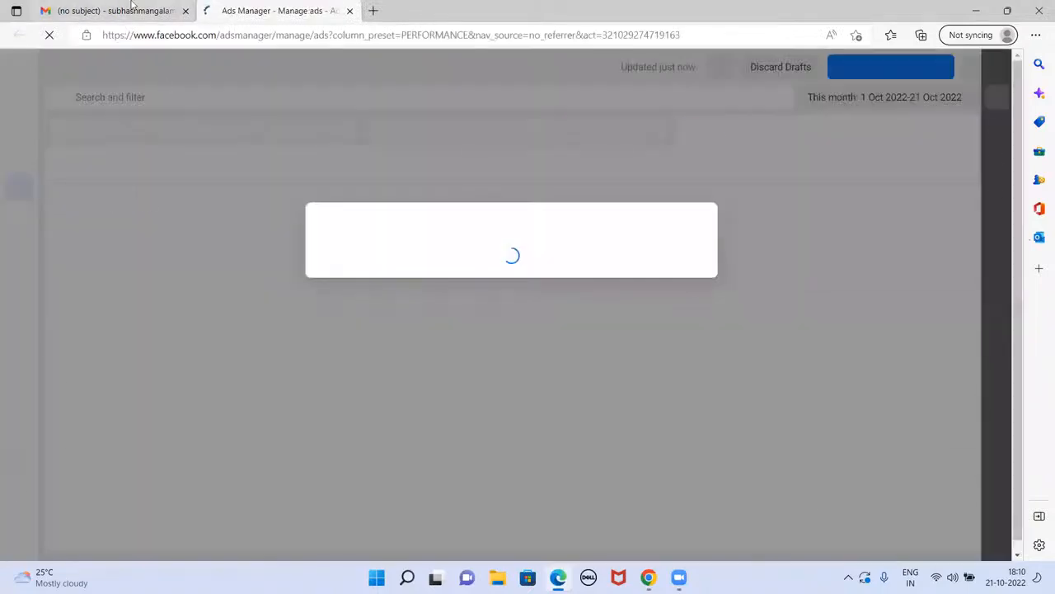
# Step: Dismiss the advertising restriction notice and try selecting the New Brand Awareness and New Awareness ads
pyautogui.click(132, 6)
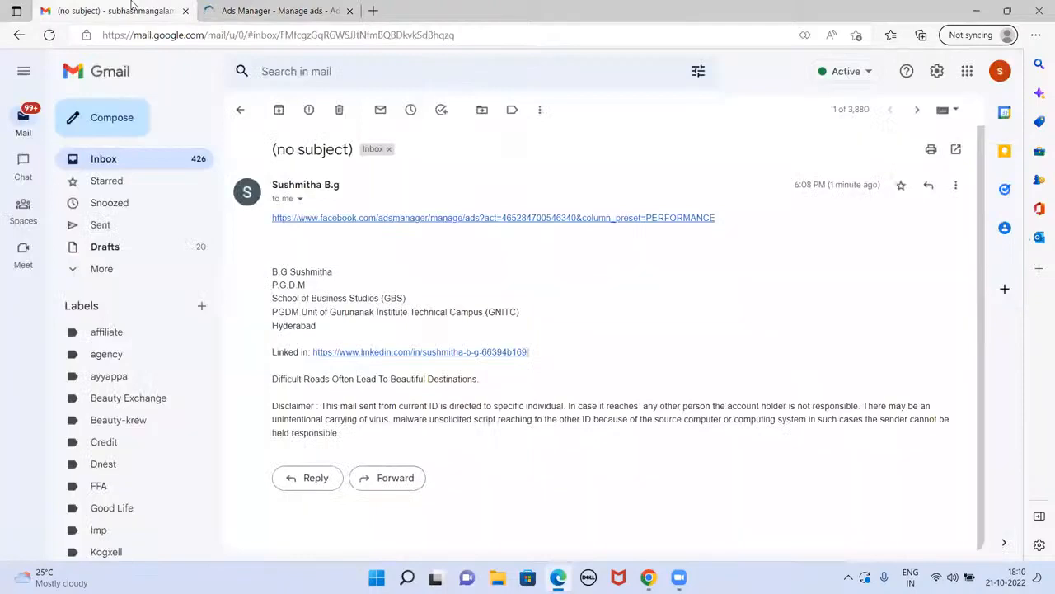
pyautogui.click(300, 11)
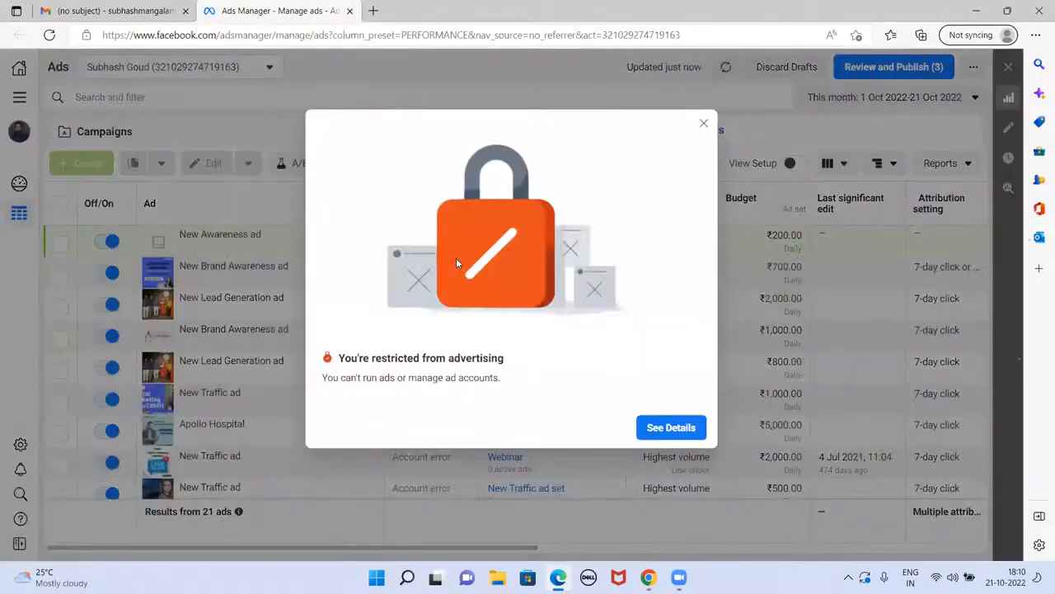
pyautogui.click(703, 123)
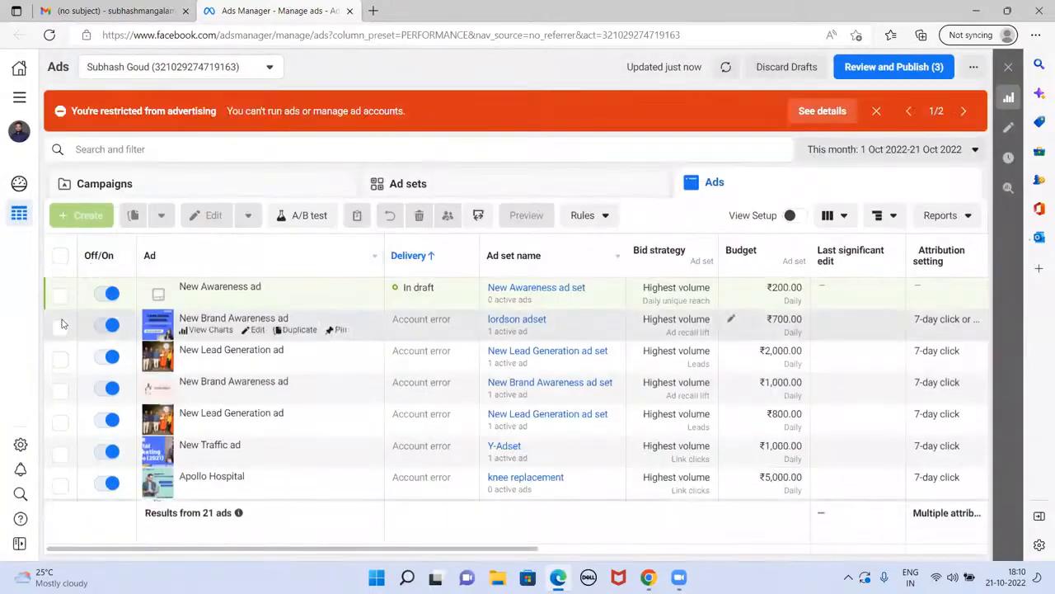
pyautogui.click(59, 327)
pyautogui.click(60, 328)
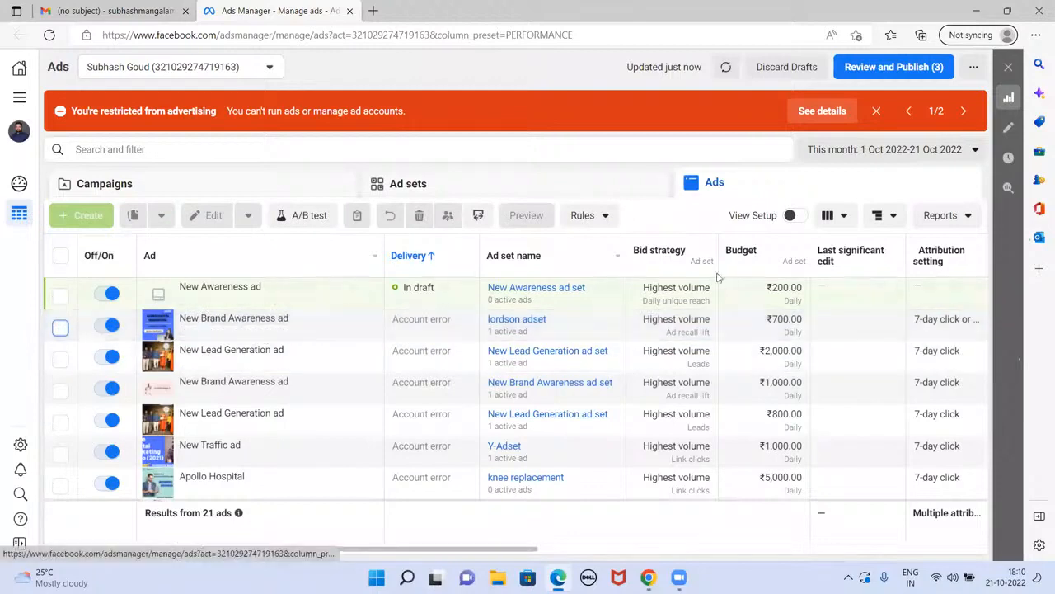
pyautogui.scroll(-2, 123, 346)
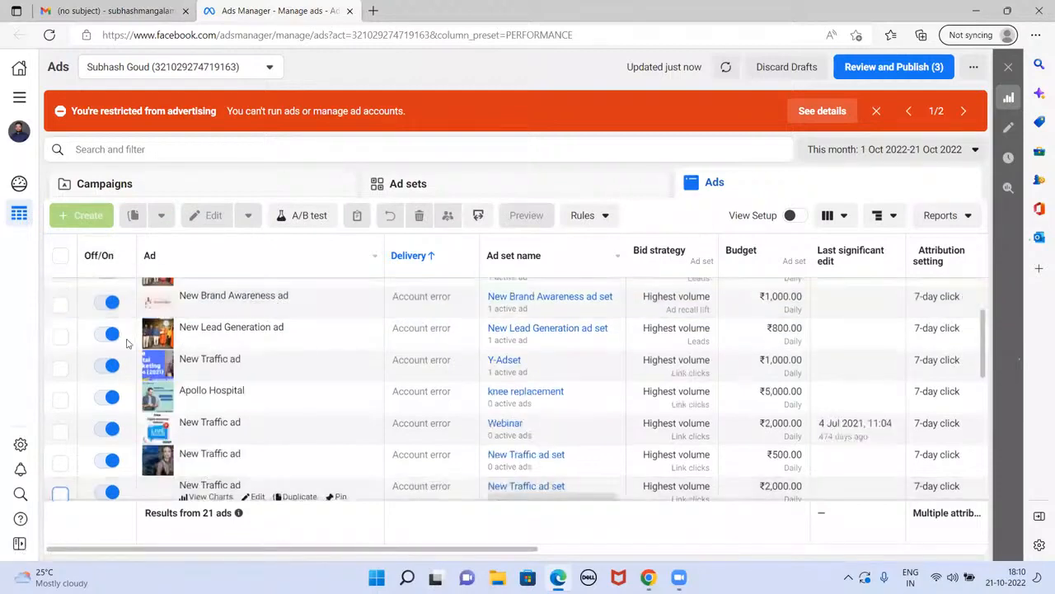
pyautogui.scroll(2, 177, 356)
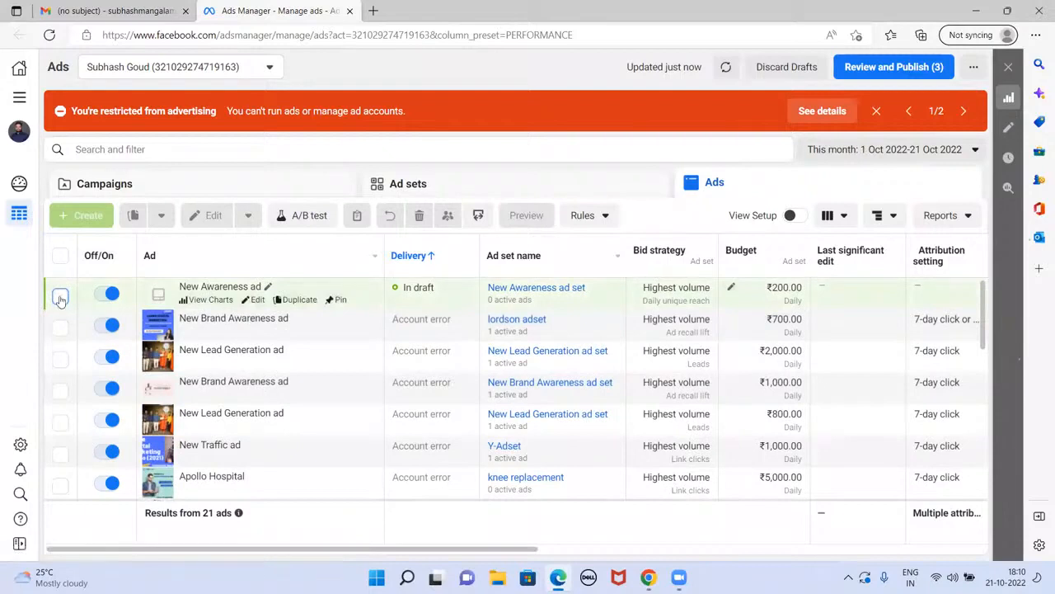
pyautogui.click(60, 298)
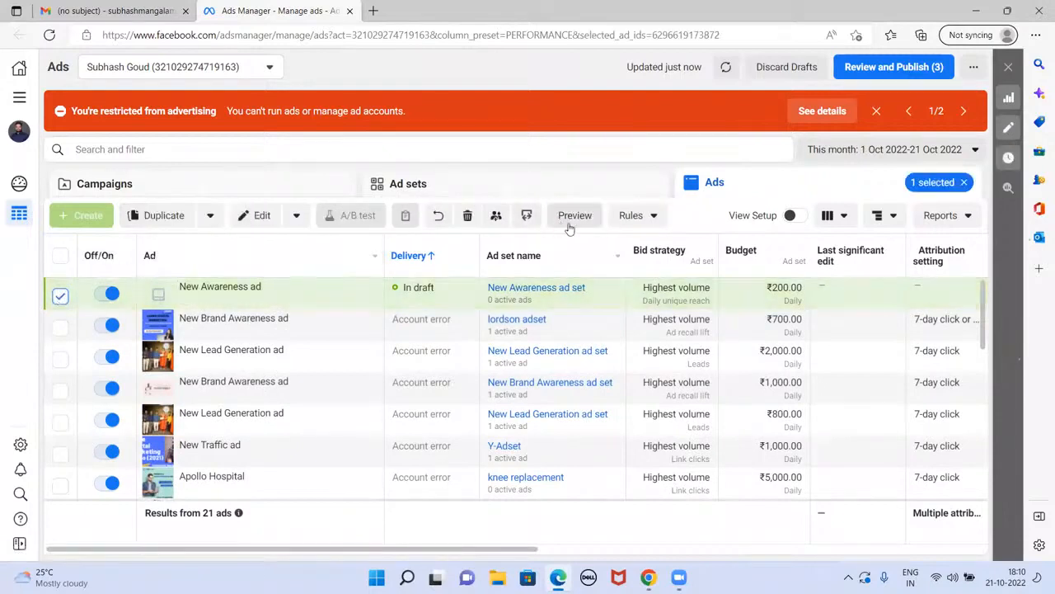
pyautogui.click(60, 295)
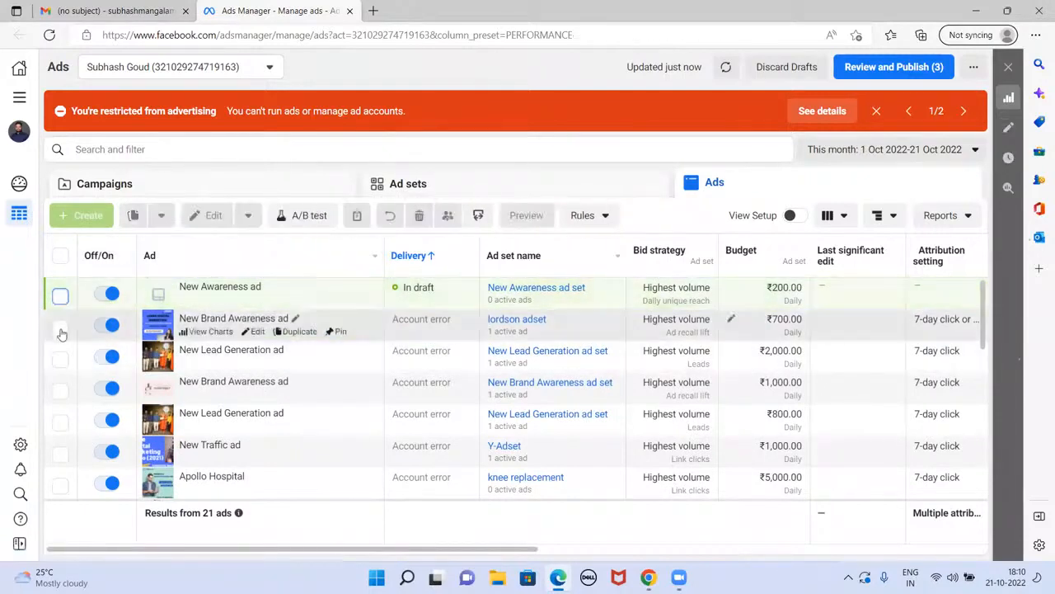
# Step: Preview the New Brand Awareness ad, then close Ads Manager and return to the Gmail inbox
pyautogui.click(61, 332)
pyautogui.click(567, 222)
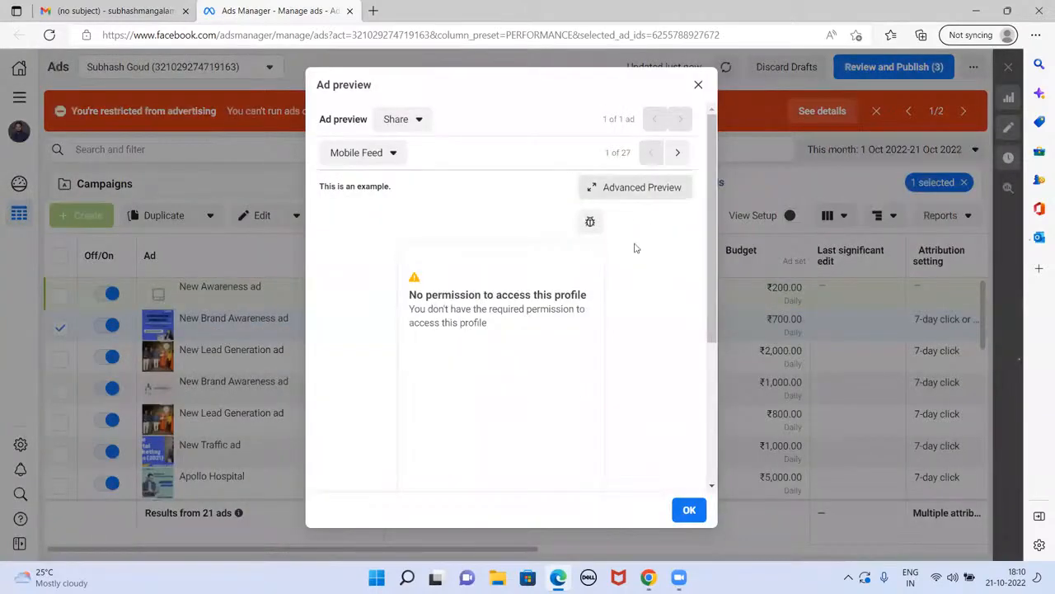
pyautogui.click(697, 87)
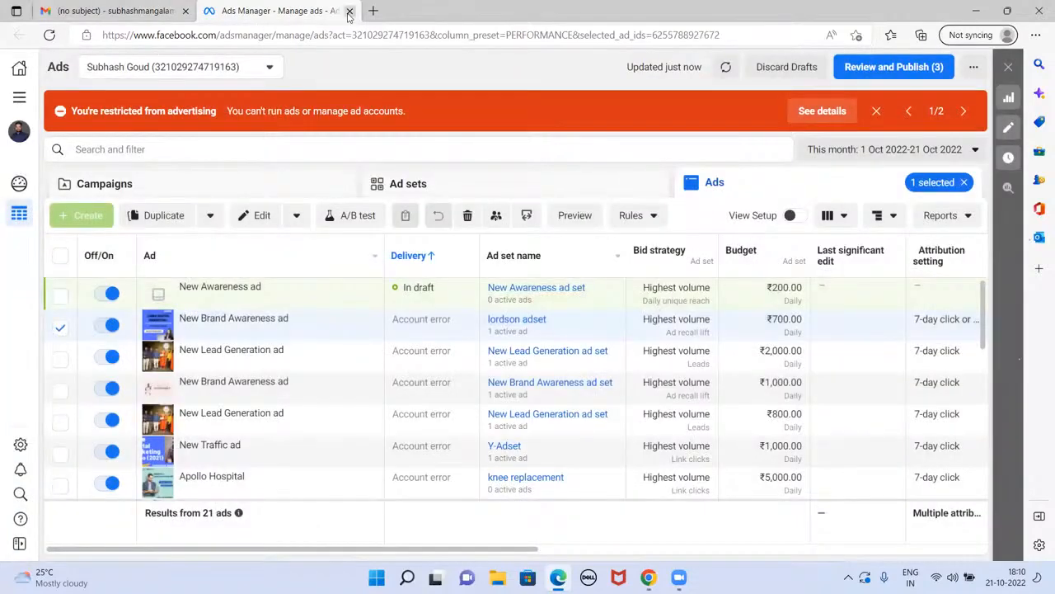
pyautogui.click(348, 11)
pyautogui.click(127, 161)
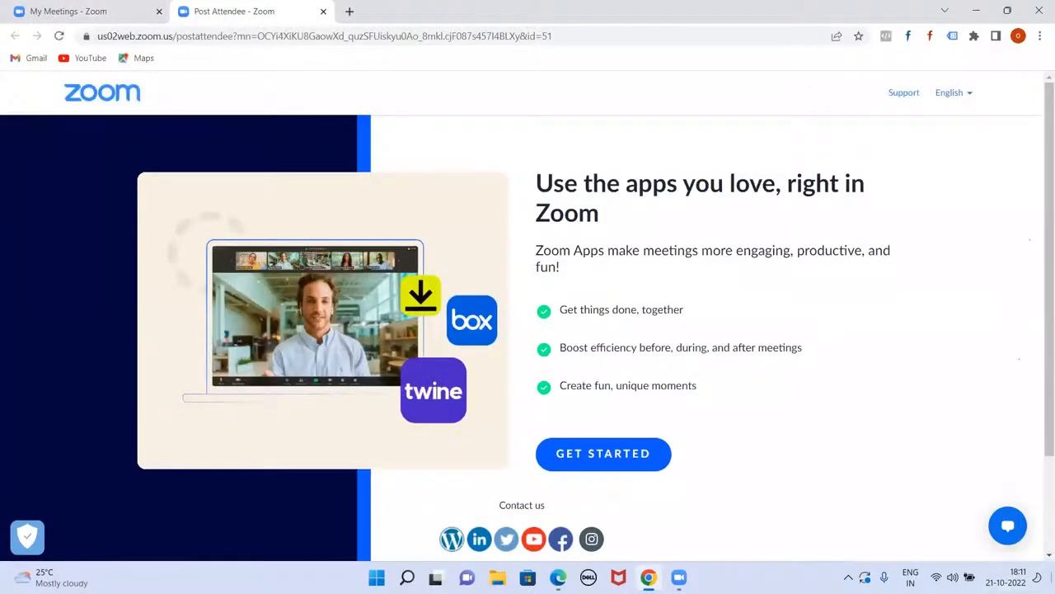
# Step: Load facebook.com/ads in a new tab to reach the Ads Manager Campaigns overview, then minimize Chrome
pyautogui.click(351, 12)
pyautogui.write('face')
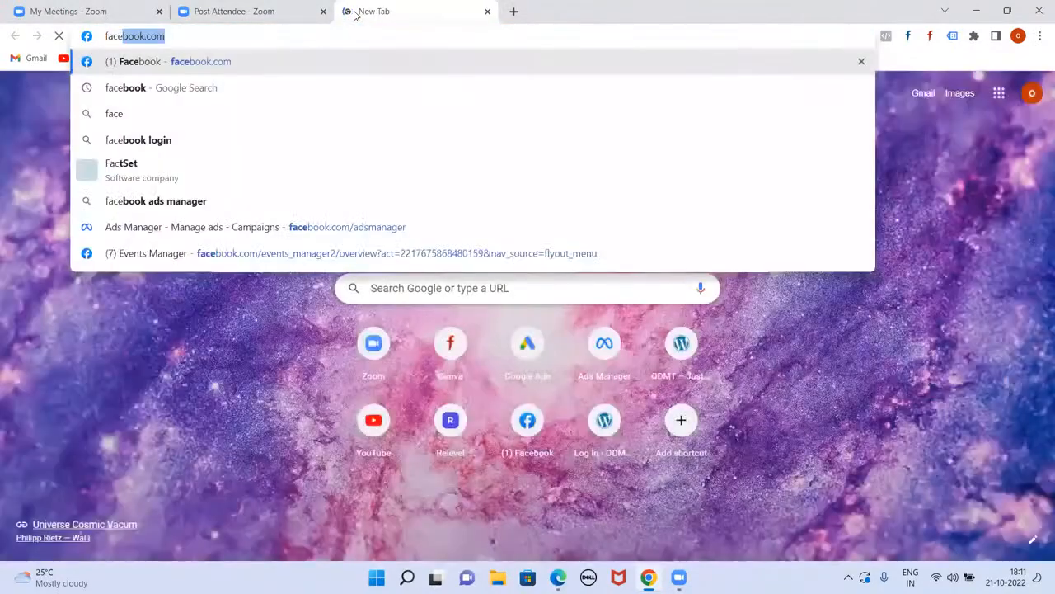
pyautogui.write('book.com/ads')
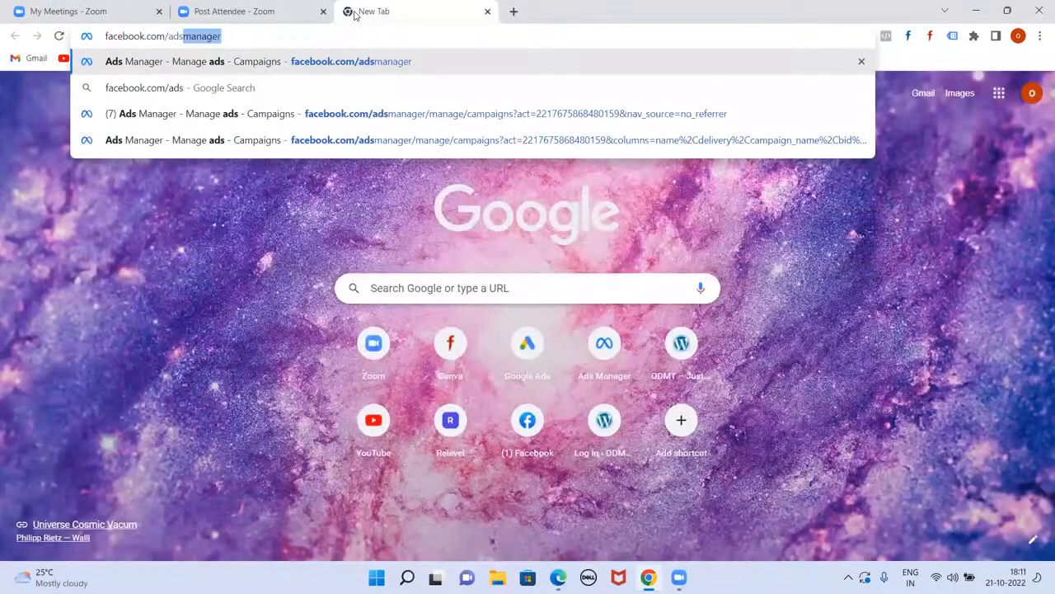
pyautogui.press('Return')
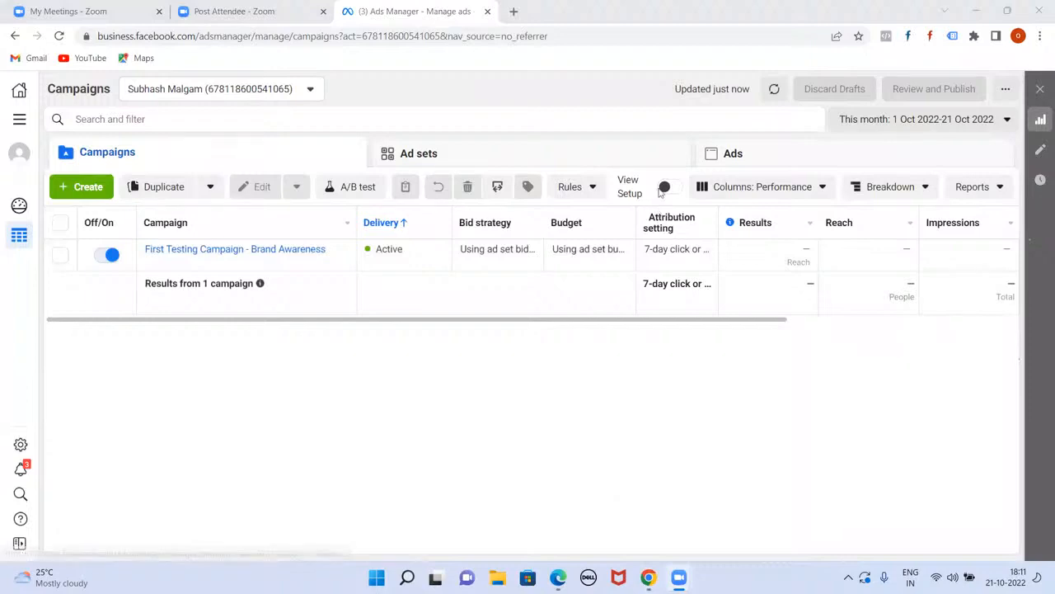
pyautogui.click(975, 14)
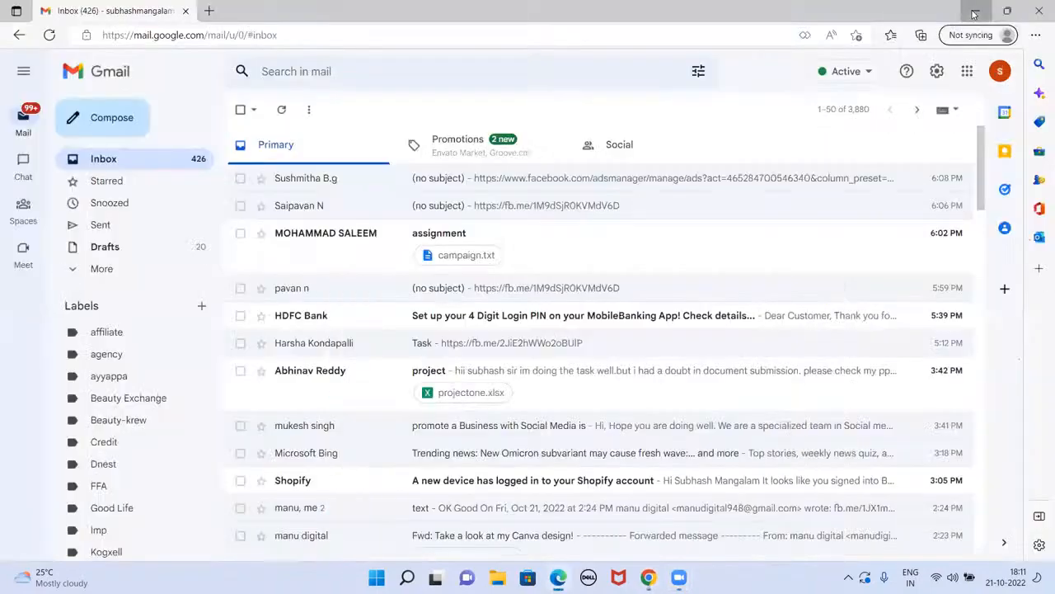
# Step: Open the ToolsApps note, clear its old URL list, enlarge the text and maximize Notepad
pyautogui.click(976, 11)
pyautogui.doubleClick(651, 289)
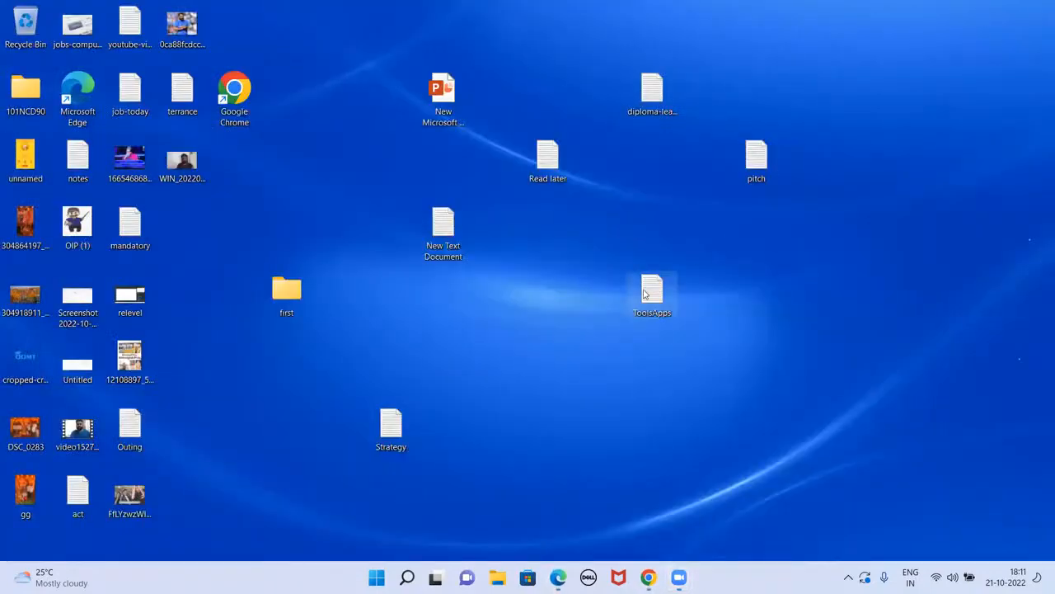
pyautogui.hotkey('ctrl', 'a')
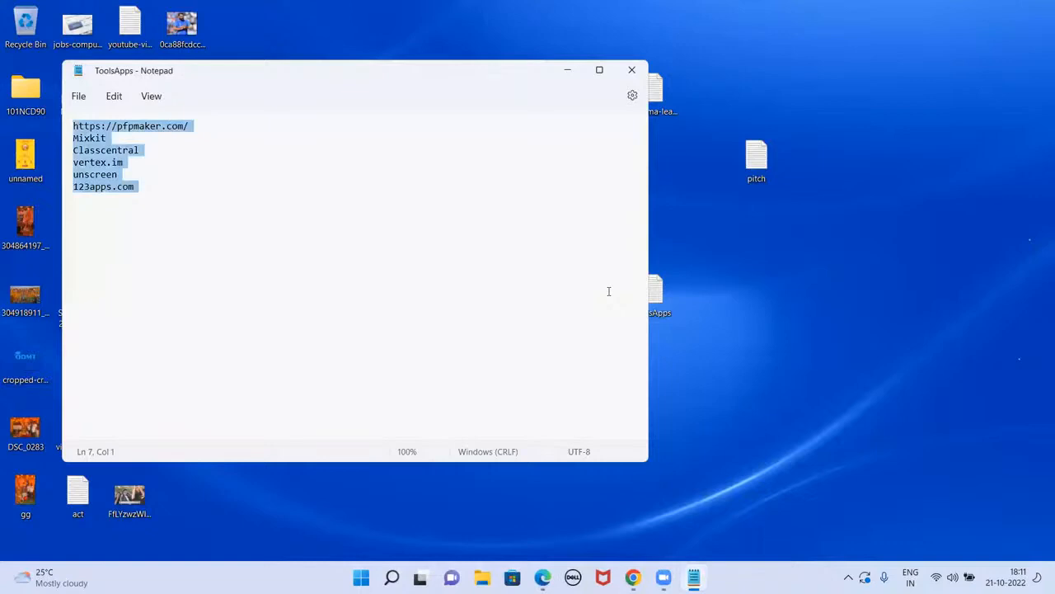
pyautogui.hotkey('ctrl', '+')
pyautogui.hotkey('ctrl', '+')
pyautogui.hotkey('ctrl', '+')
pyautogui.hotkey('ctrl', '+')
pyautogui.hotkey('ctrl', '+')
pyautogui.press('Delete')
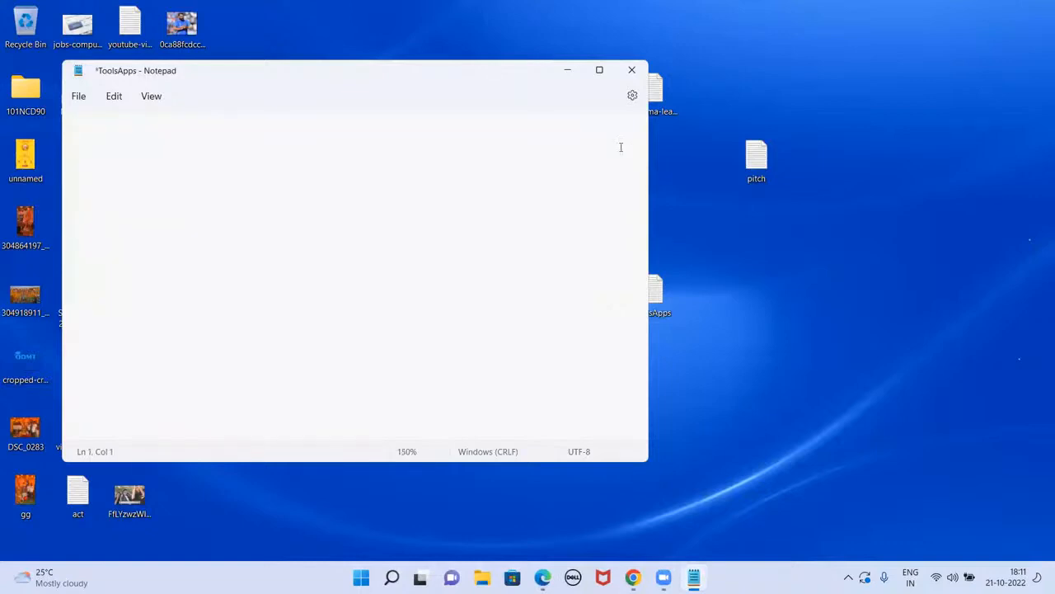
pyautogui.click(601, 71)
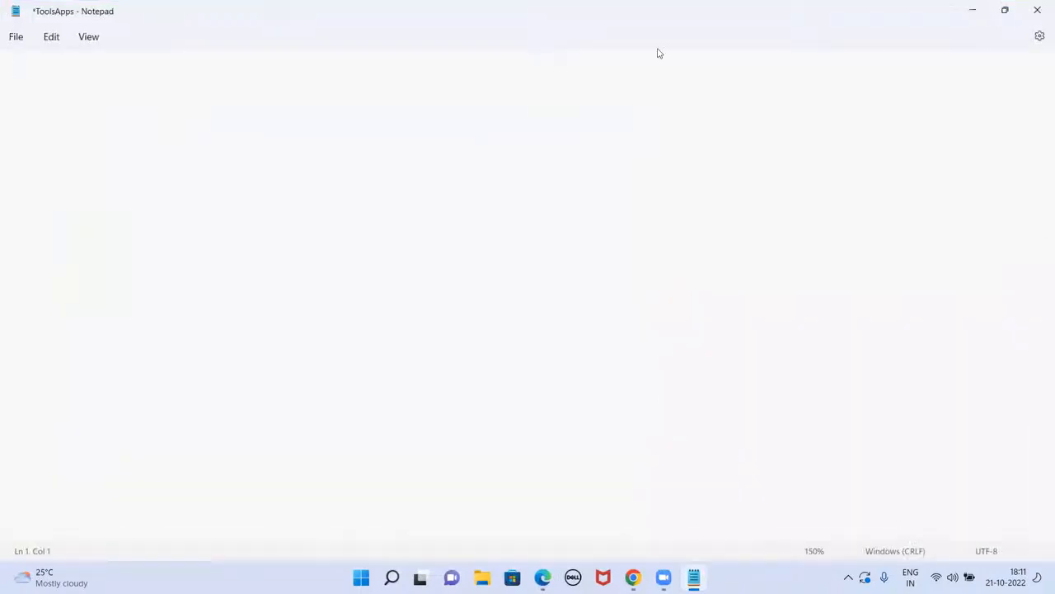
# Step: Type the lines Facebook Ads, facebook.com/adsmanager, Account, Campaign Ad Set Ads, adding a colon after Account
pyautogui.write('Facebook Ads')
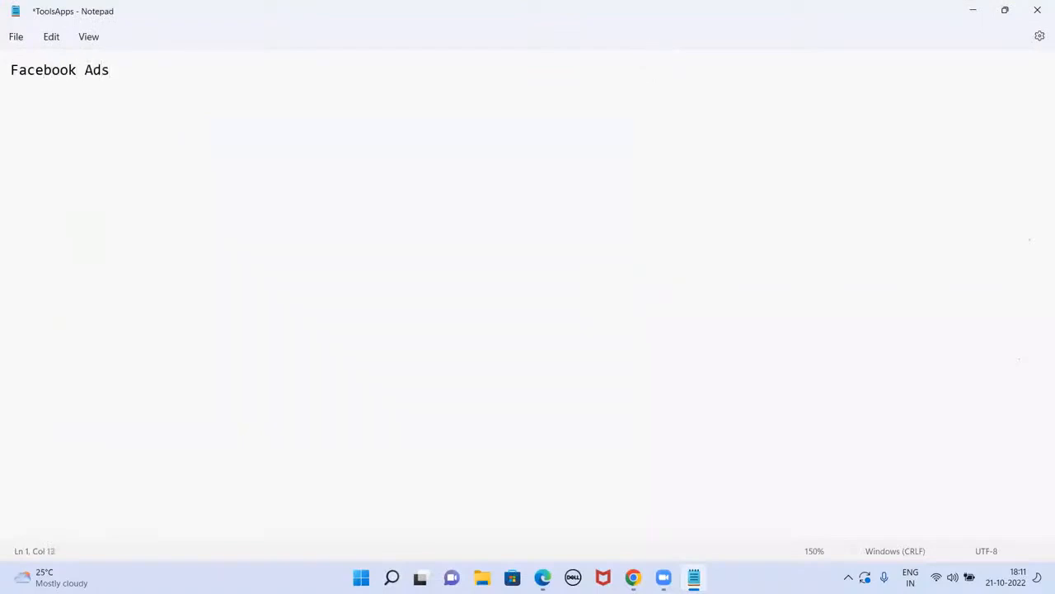
pyautogui.press('Return')
pyautogui.write('facebook.com/')
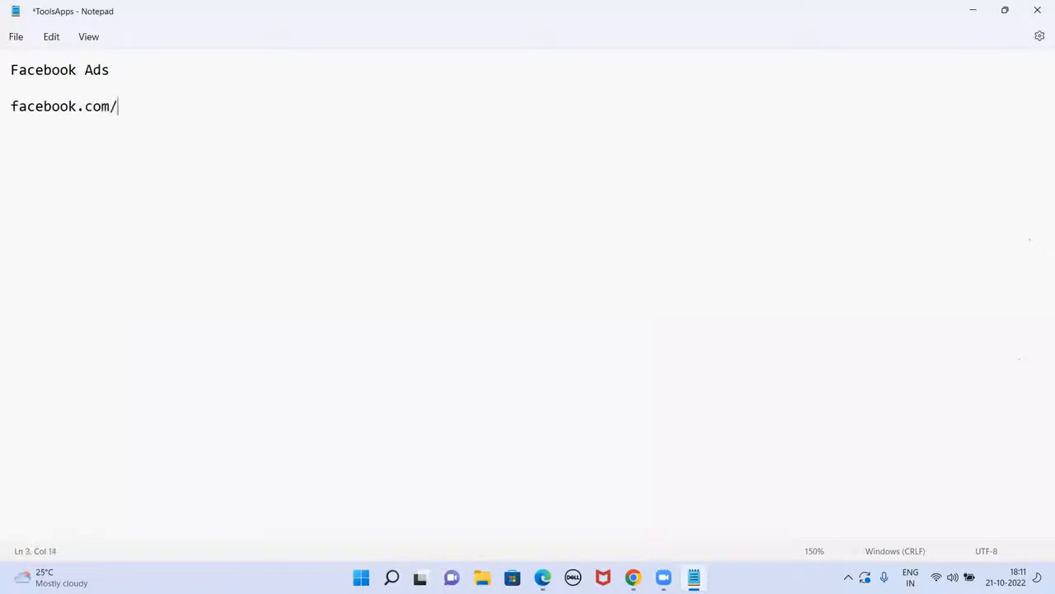
pyautogui.write('adsmanager')
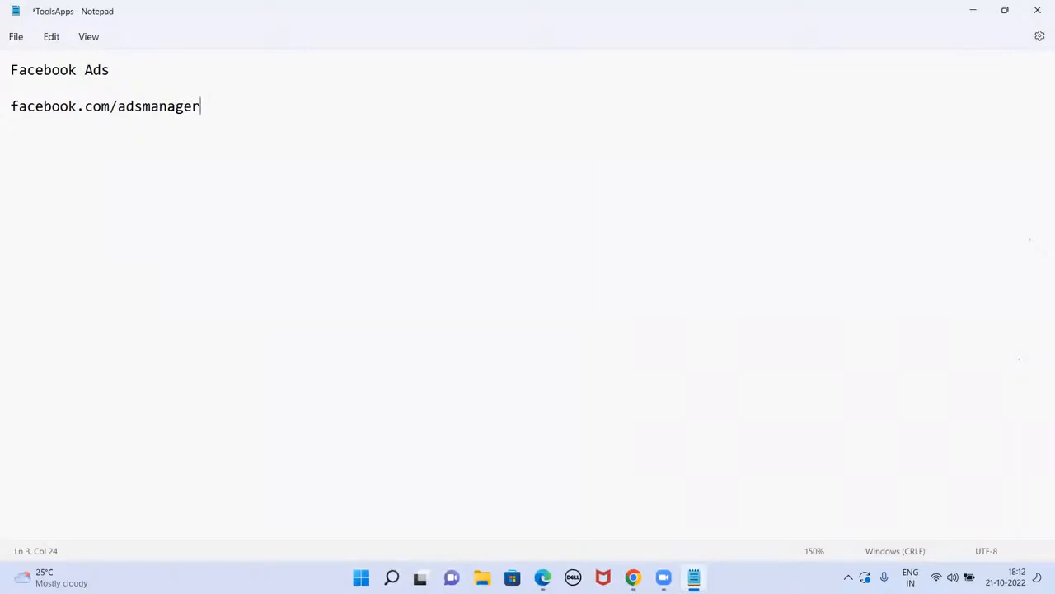
pyautogui.press('Return')
pyautogui.write('Account')
pyautogui.press('Return')
pyautogui.write('Campaig')
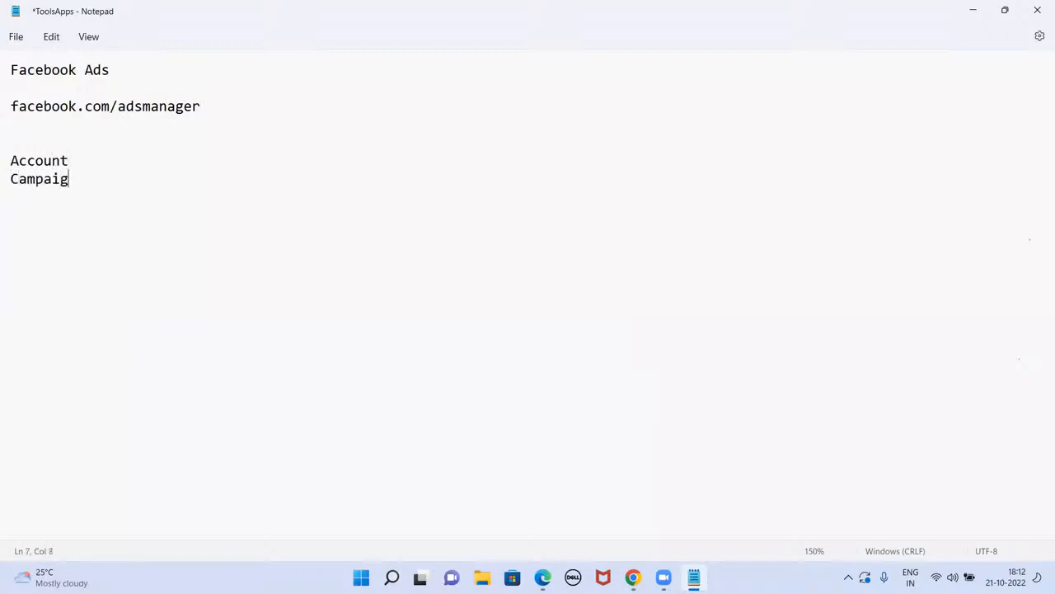
pyautogui.write('n Ad Set ')
pyautogui.write('Ads')
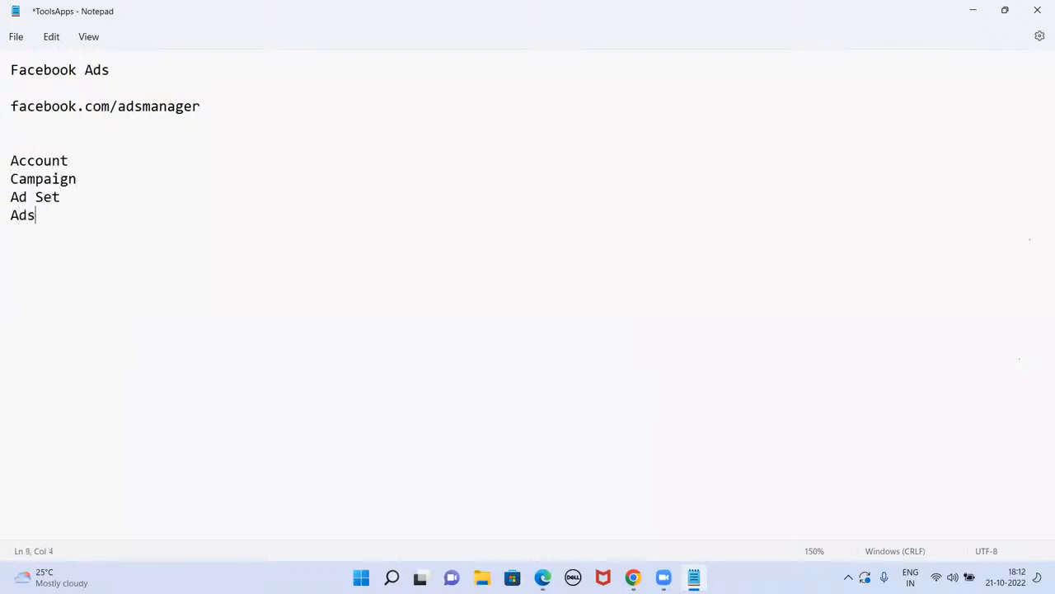
pyautogui.click(97, 162)
pyautogui.write(':')
# Step: Add 'Select Your Objective' to Campaign, audience/Placement/Budget to Ad Set, and Image/Carosel/Video to Ads
pyautogui.click(96, 182)
pyautogui.write(':')
pyautogui.write('Select Your Obj')
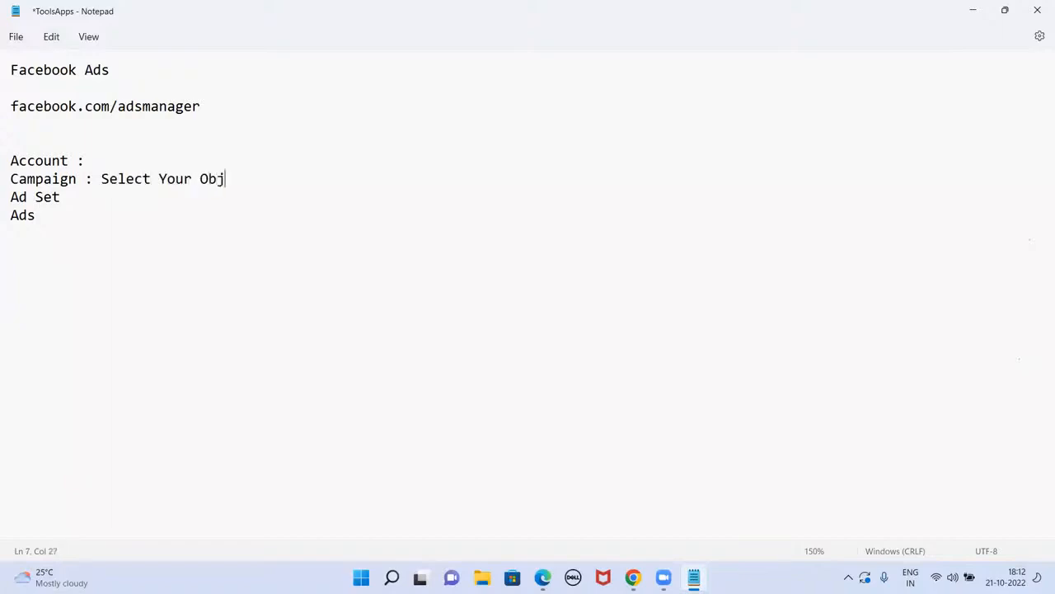
pyautogui.write('ective')
pyautogui.press('Down')
pyautogui.write(': 1. audience')
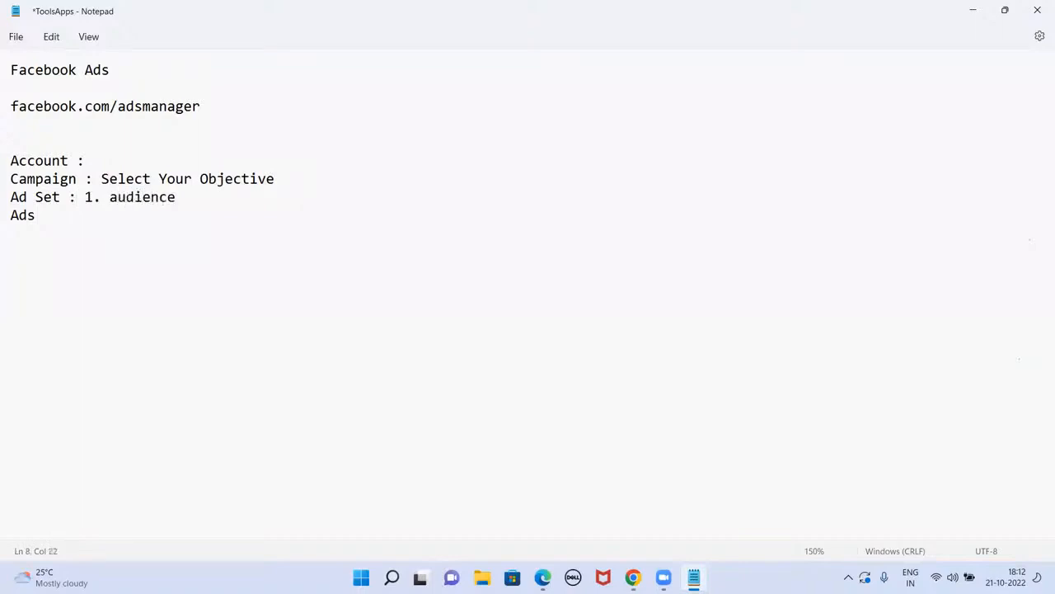
pyautogui.write(' 2. Placement 3. Budget Ads : ')
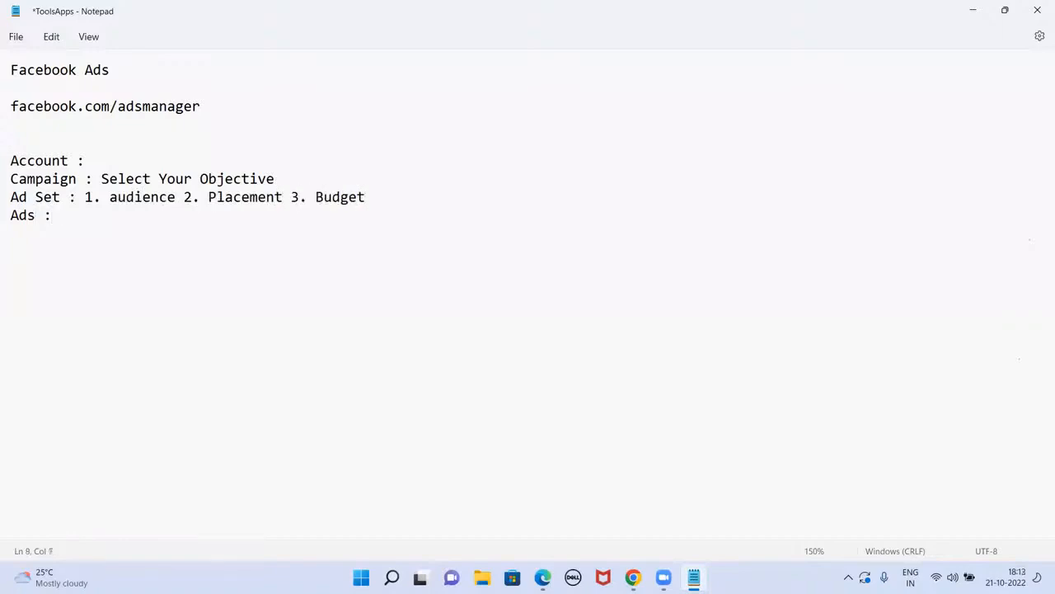
pyautogui.write('Image/Carosel/Video')
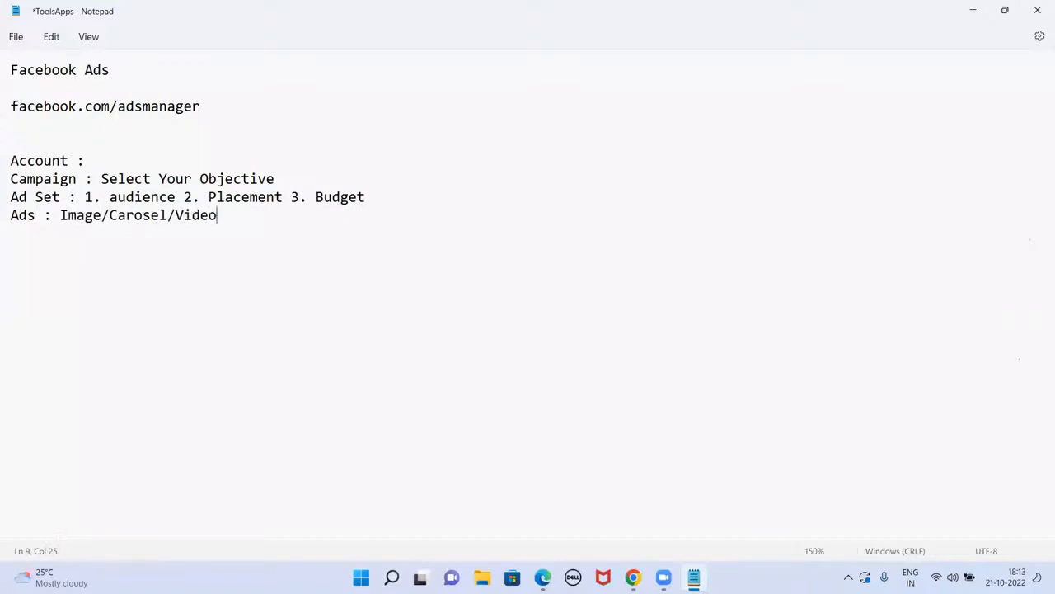
# Step: Add a 'Total :' line below the outline, then minimize Notepad
pyautogui.press('Return')
pyautogui.press('Return')
pyautogui.write('Total :')
pyautogui.click(283, 197)
pyautogui.click(973, 11)
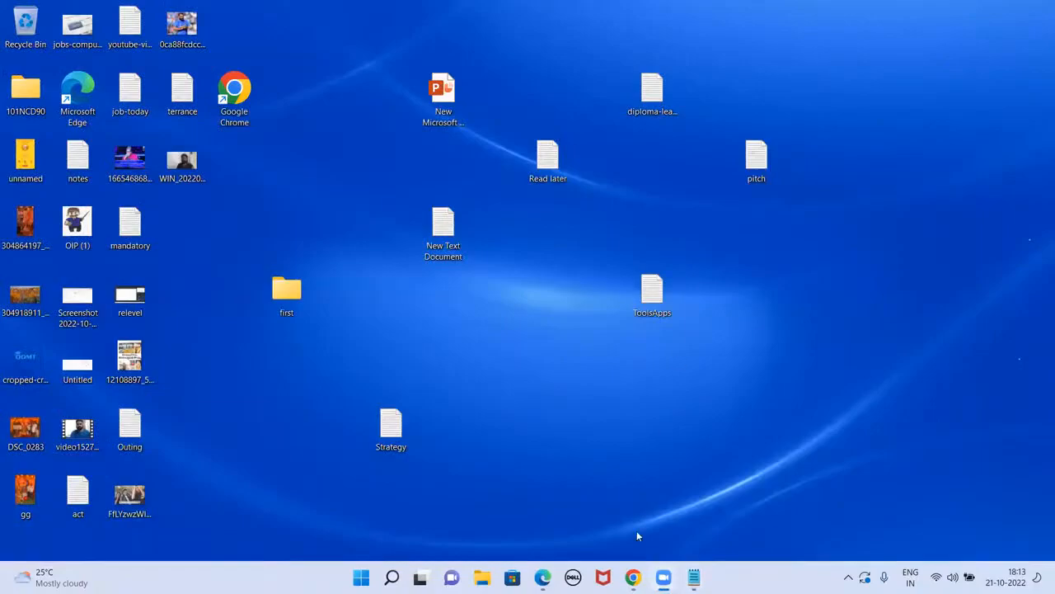
# Step: Restore the Chrome window showing the Ads Manager Campaigns page from the taskbar
pyautogui.click(633, 577)
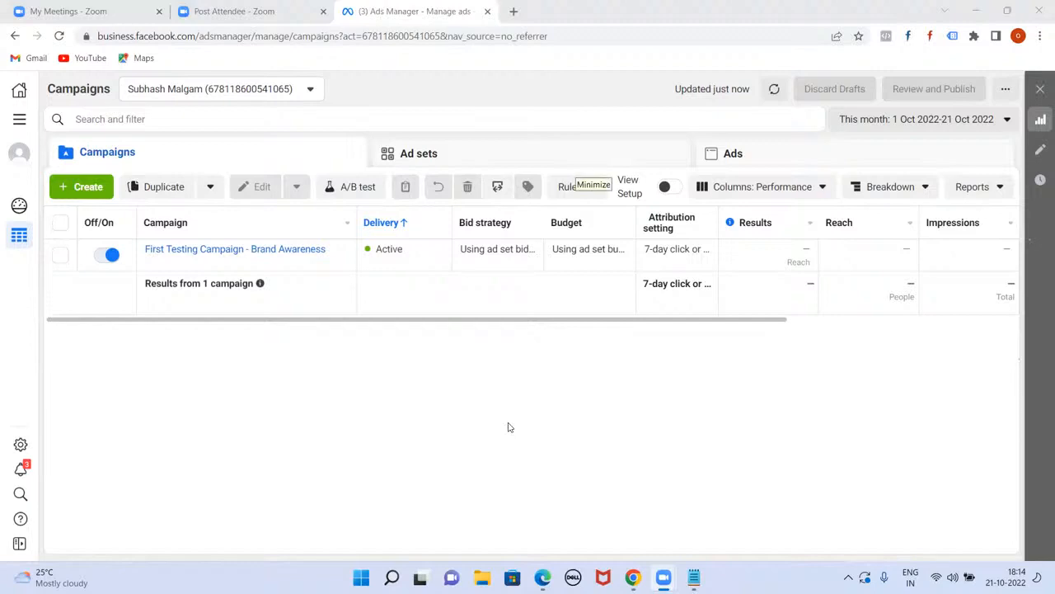
pyautogui.click(485, 323)
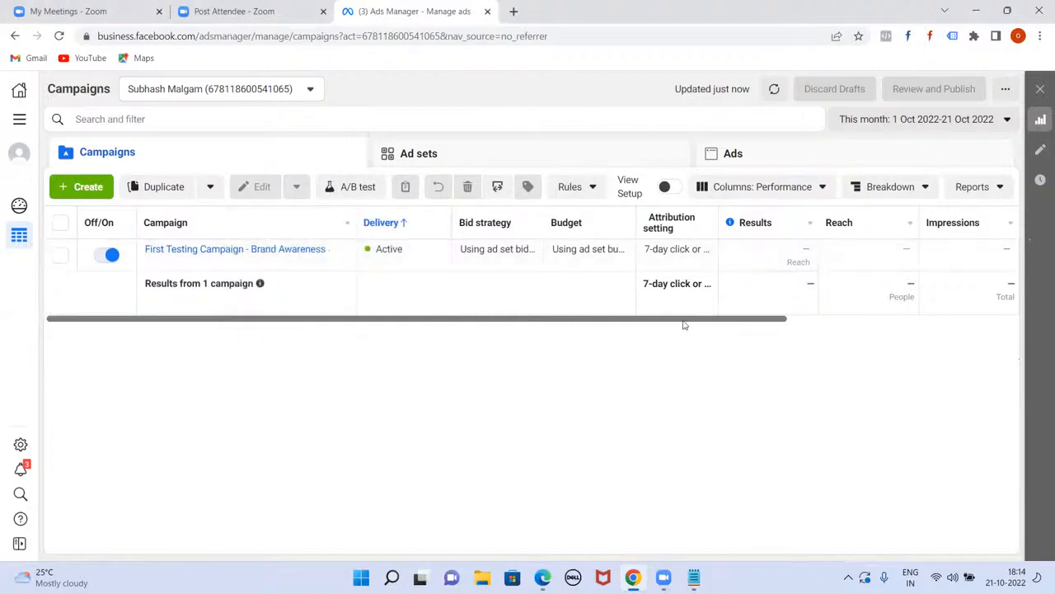
pyautogui.moveTo(684, 324); pyautogui.dragTo(907, 363)
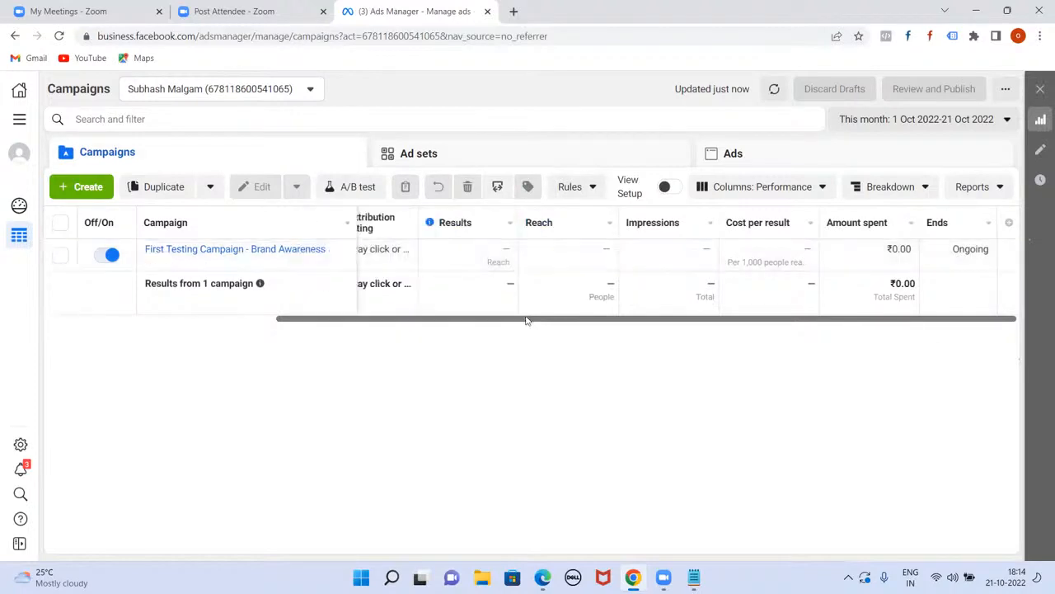
pyautogui.moveTo(883, 325); pyautogui.dragTo(608, 330)
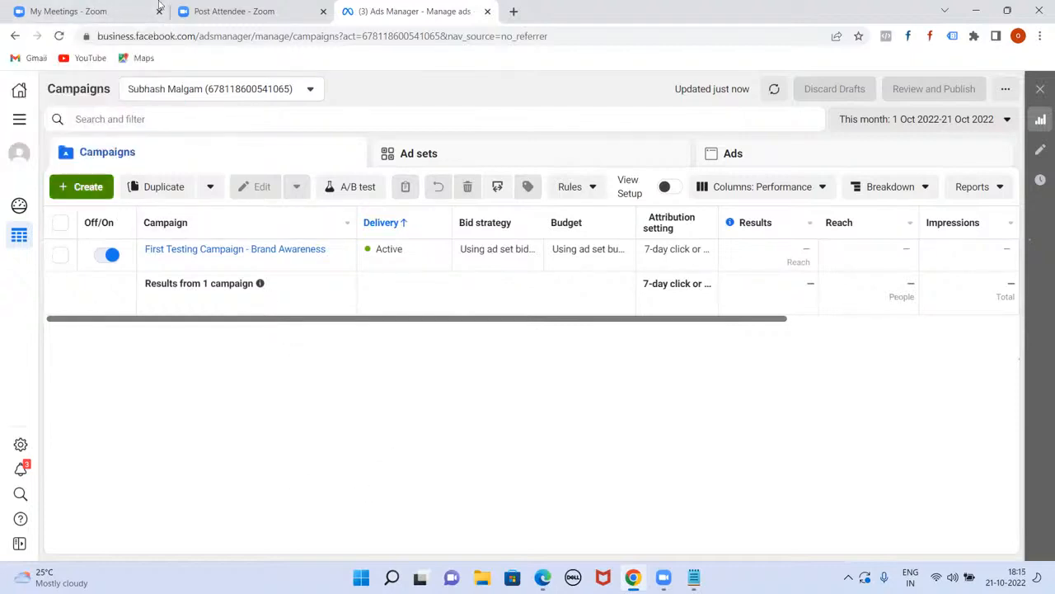
# Step: Create a new campaign with Traffic as the objective and review its Good for list
pyautogui.click(75, 193)
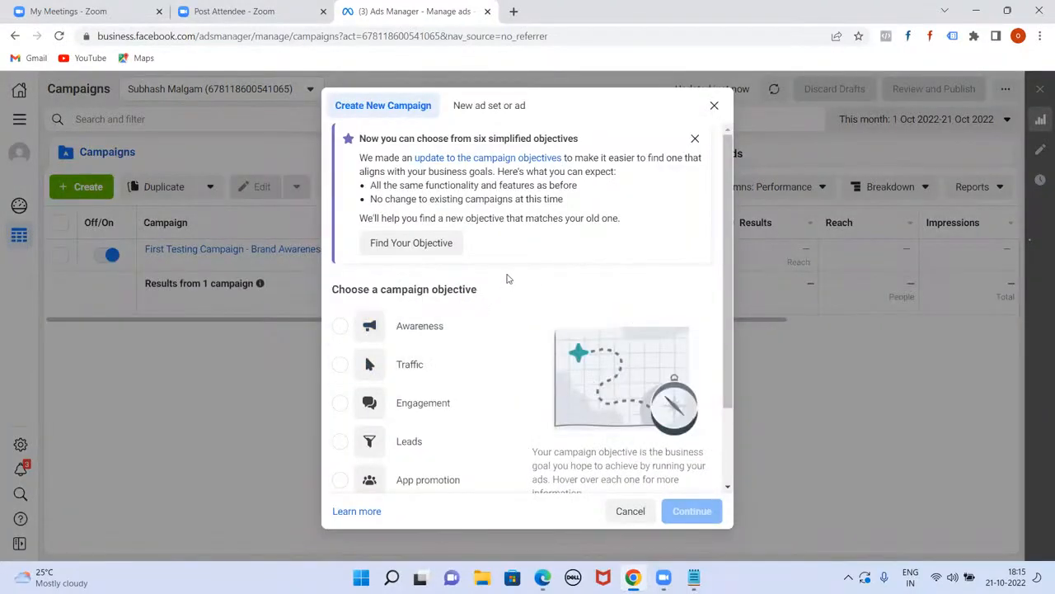
pyautogui.scroll(-1, 505, 281)
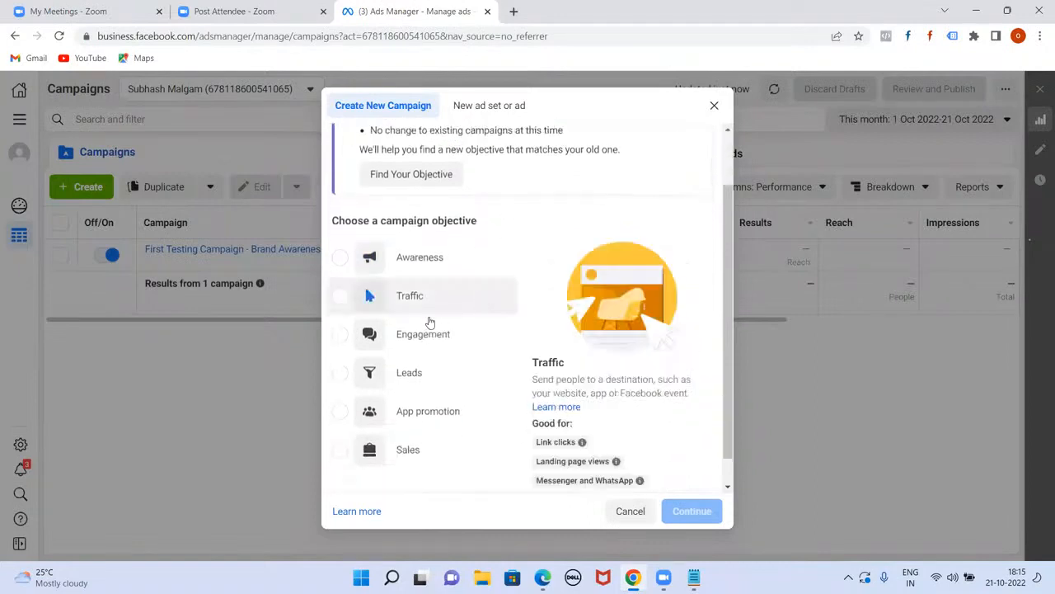
pyautogui.click(339, 297)
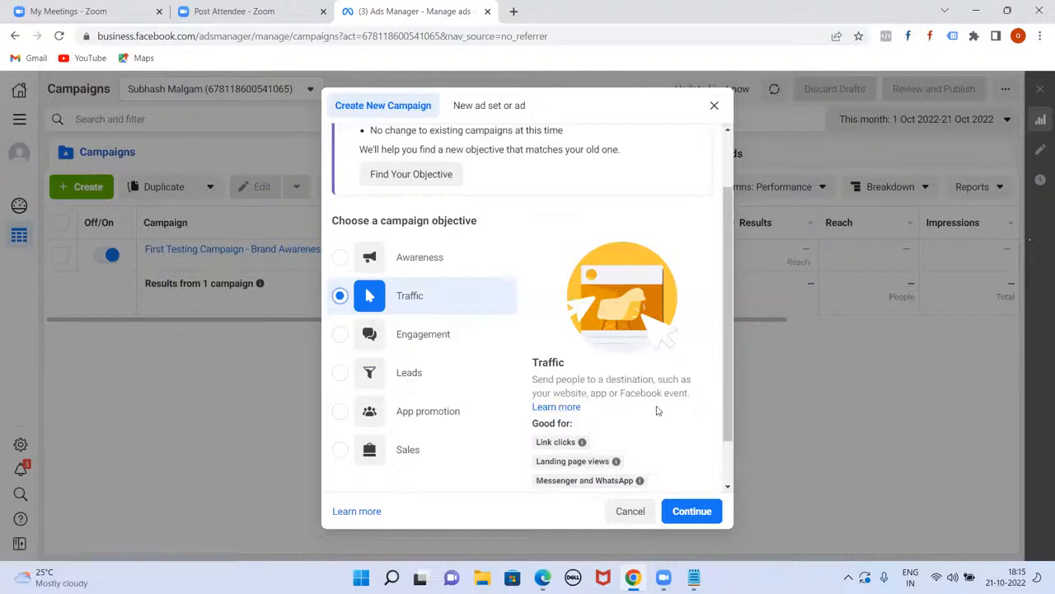
pyautogui.scroll(-1, 651, 419)
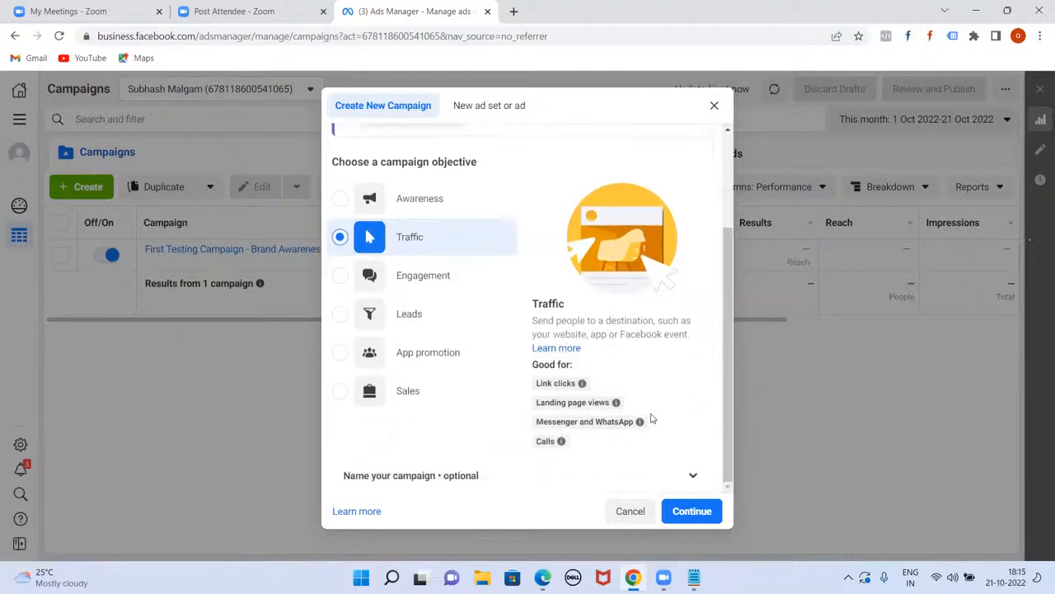
pyautogui.moveTo(567, 385)
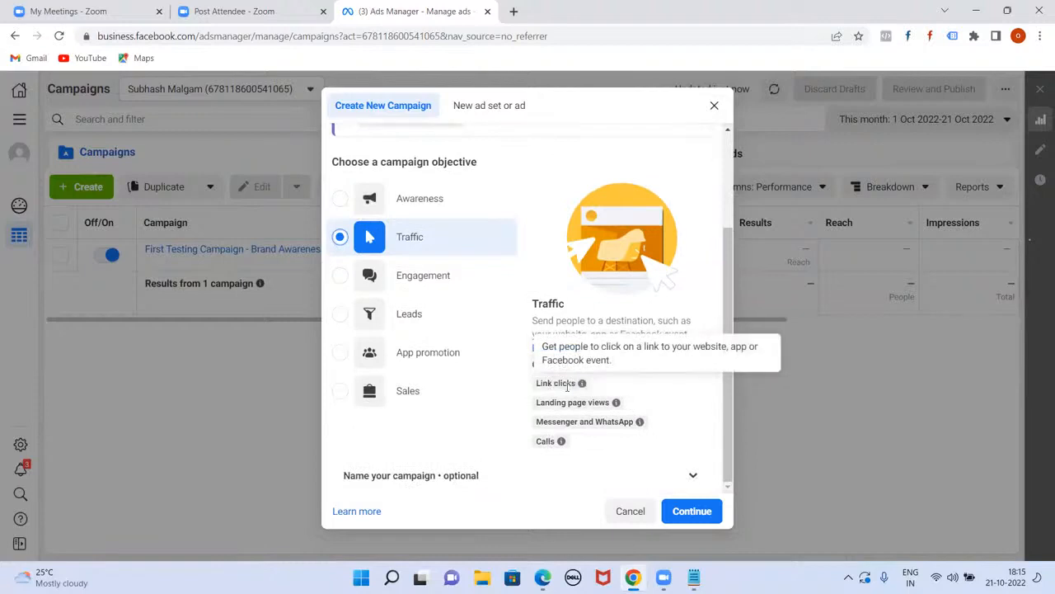
pyautogui.moveTo(575, 402)
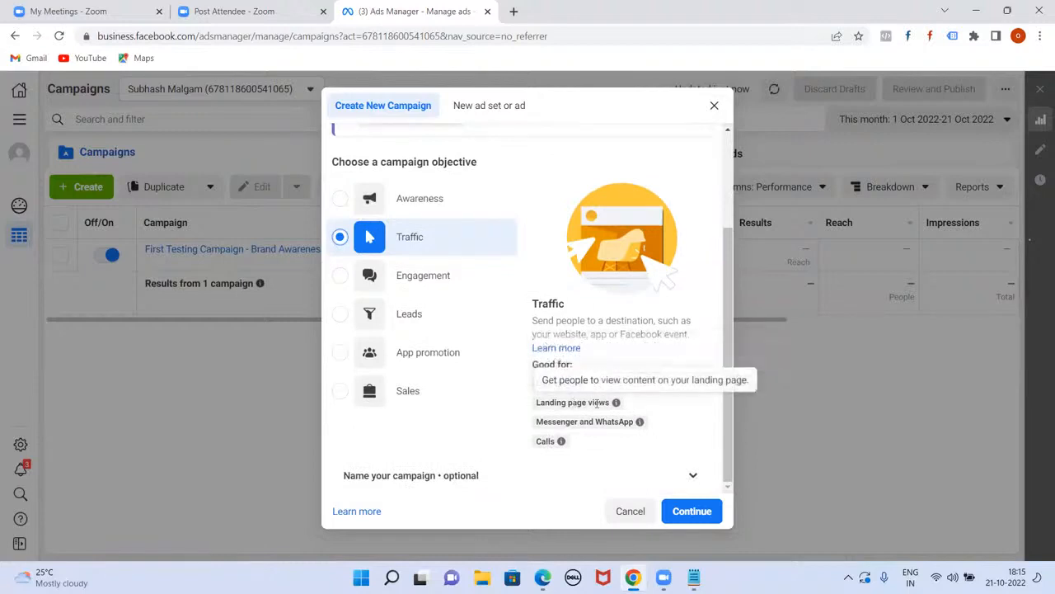
pyautogui.moveTo(600, 432)
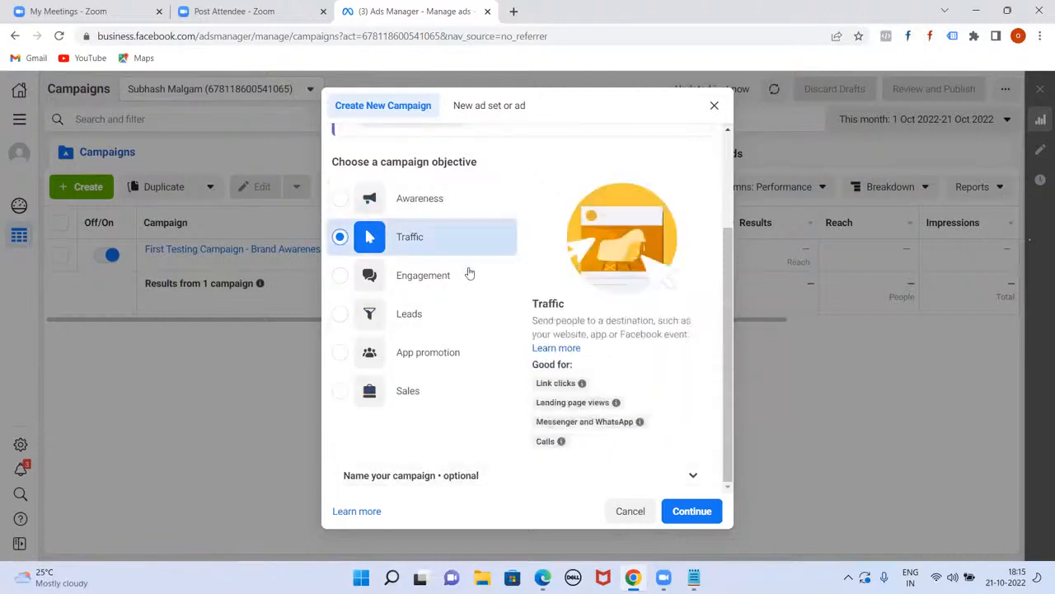
# Step: Continue with the Traffic objective and rename the campaign 'Hyderabad - Website Clicks'
pyautogui.moveTo(602, 413)
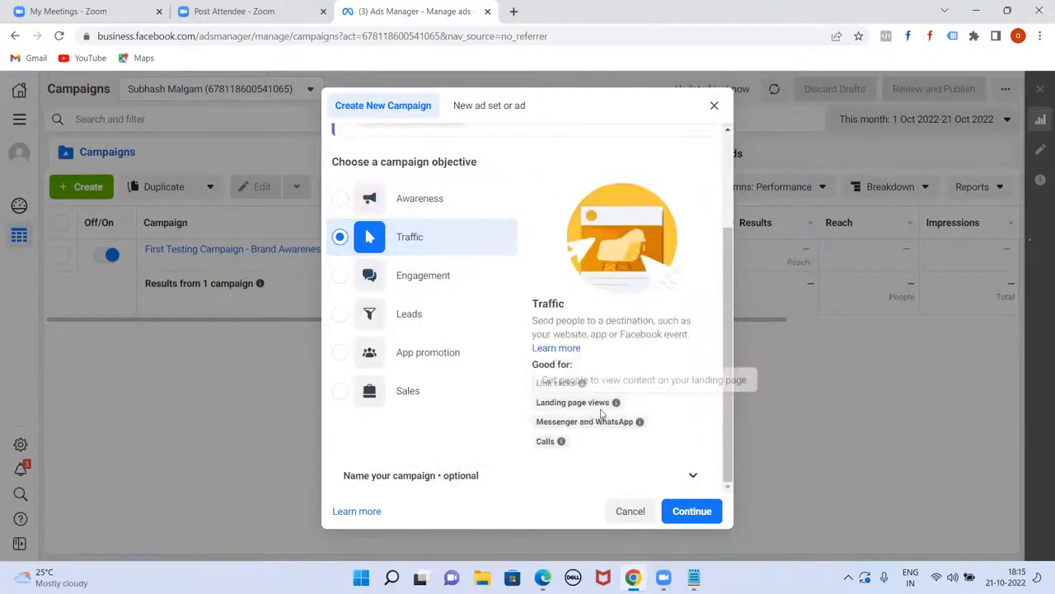
pyautogui.click(680, 509)
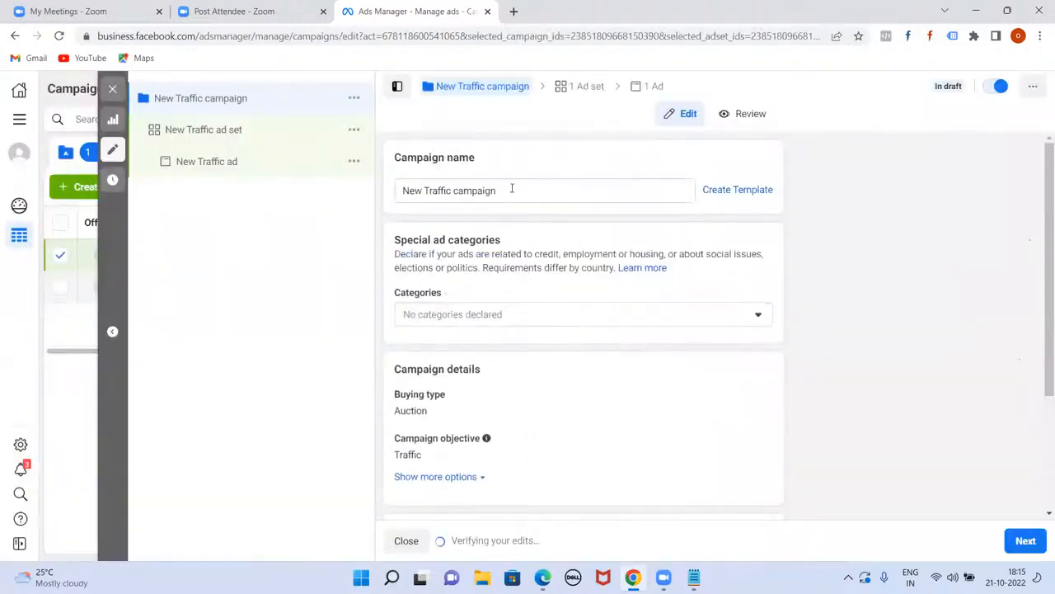
pyautogui.doubleClick(511, 188)
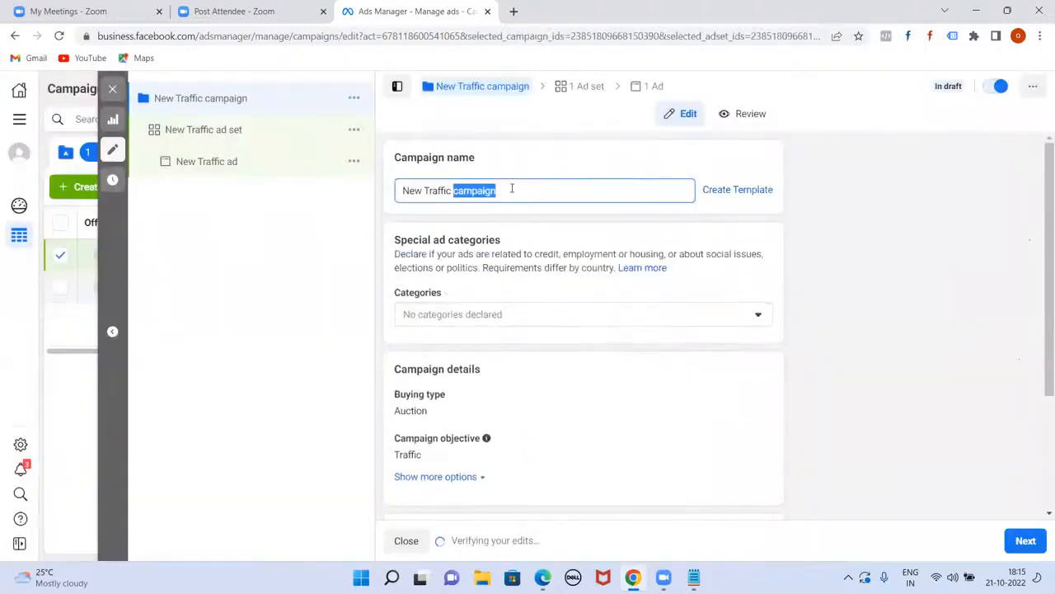
pyautogui.tripleClick(512, 188)
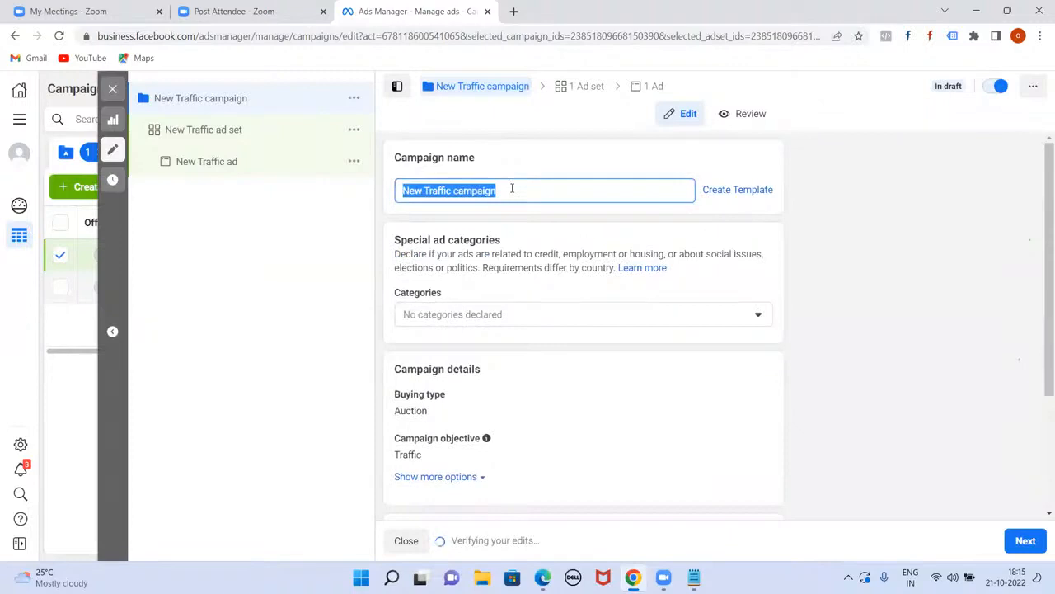
pyautogui.write('Hyderaba')
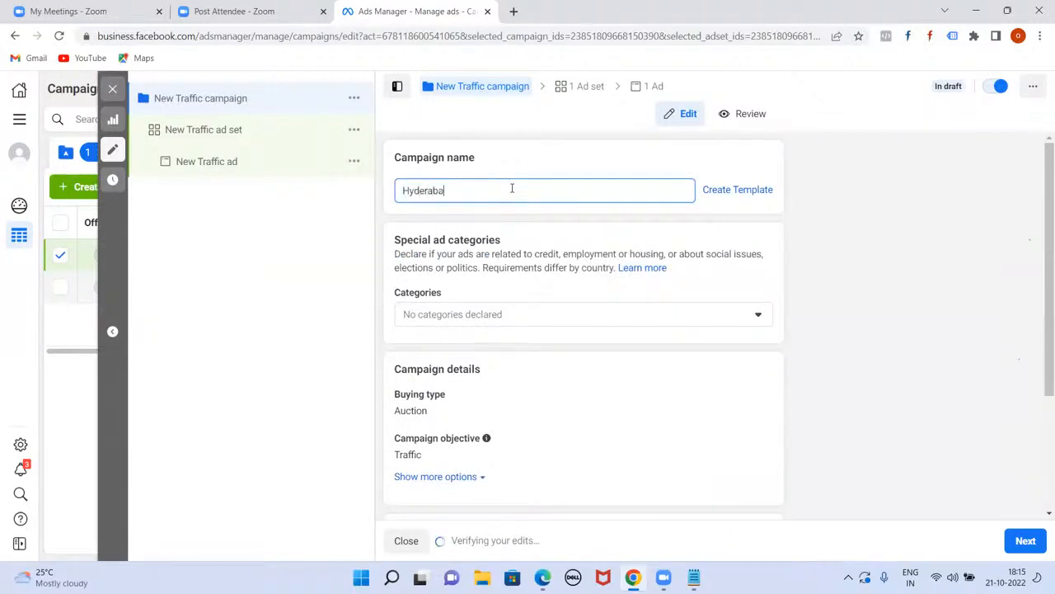
pyautogui.write('d ')
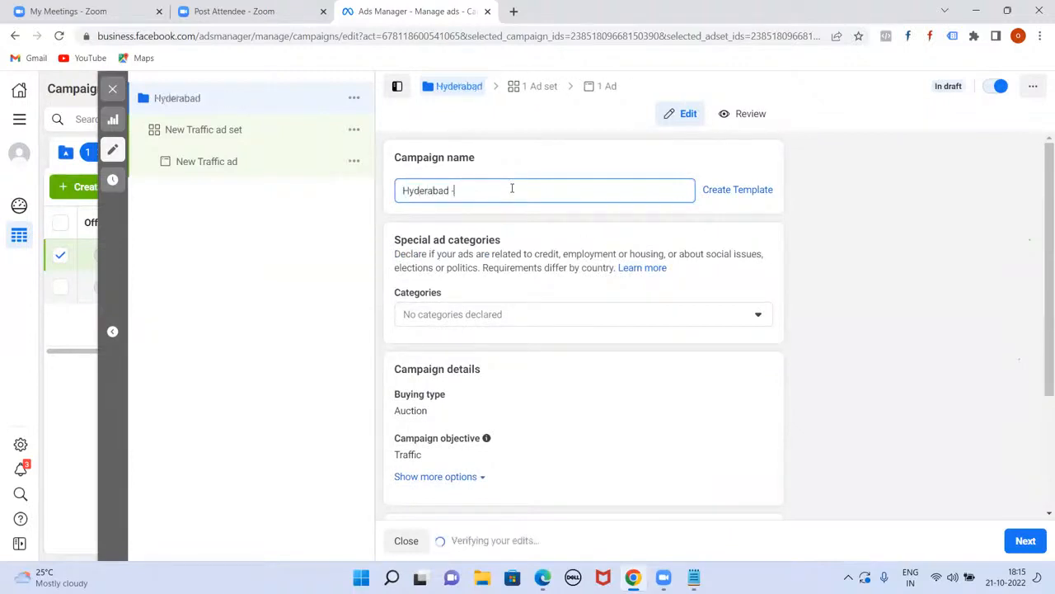
pyautogui.write('- Website Clicks')
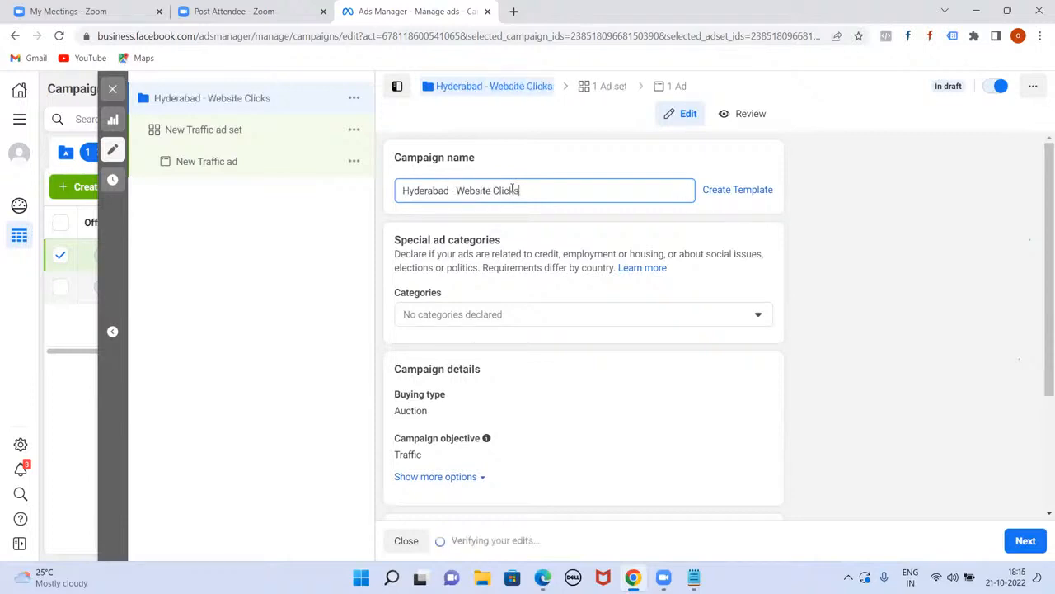
pyautogui.scroll(-2, 626, 346)
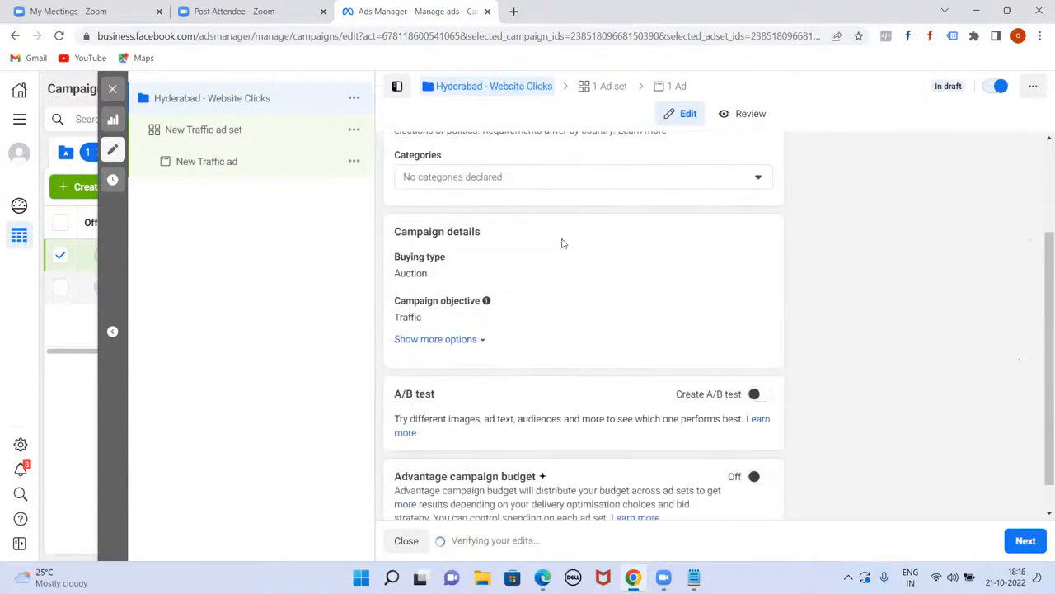
pyautogui.scroll(1, 517, 262)
# Step: Leave the Special Ad Categories list empty, declaring no categories
pyautogui.click(759, 246)
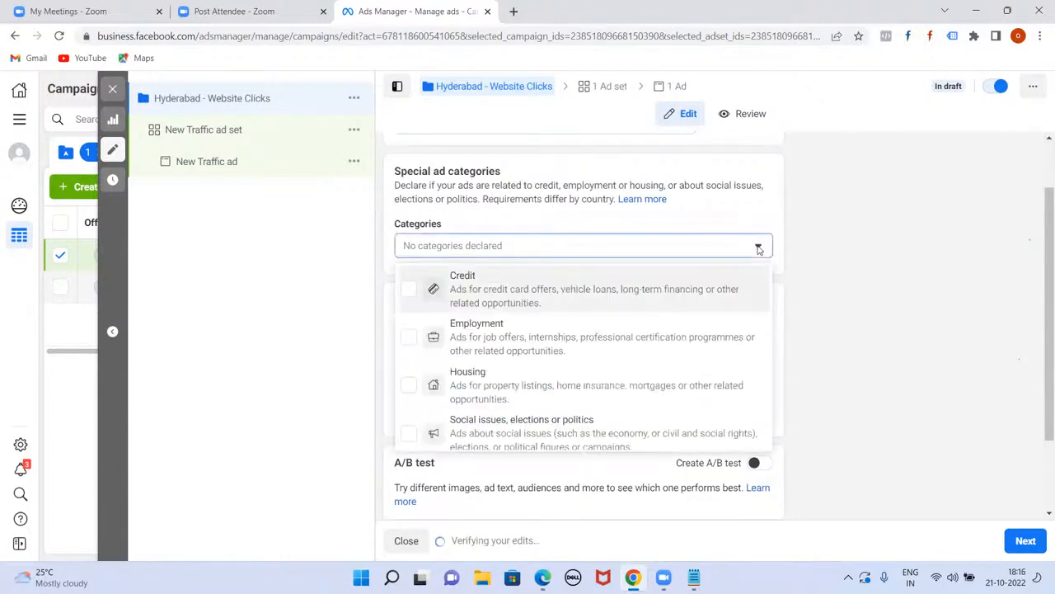
pyautogui.scroll(-1, 539, 384)
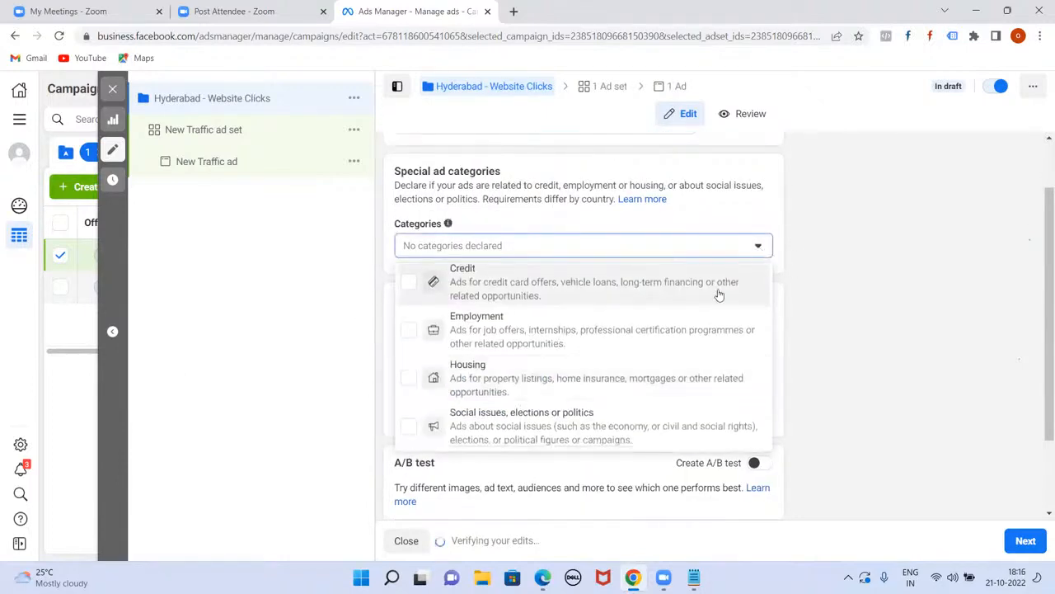
pyautogui.click(760, 251)
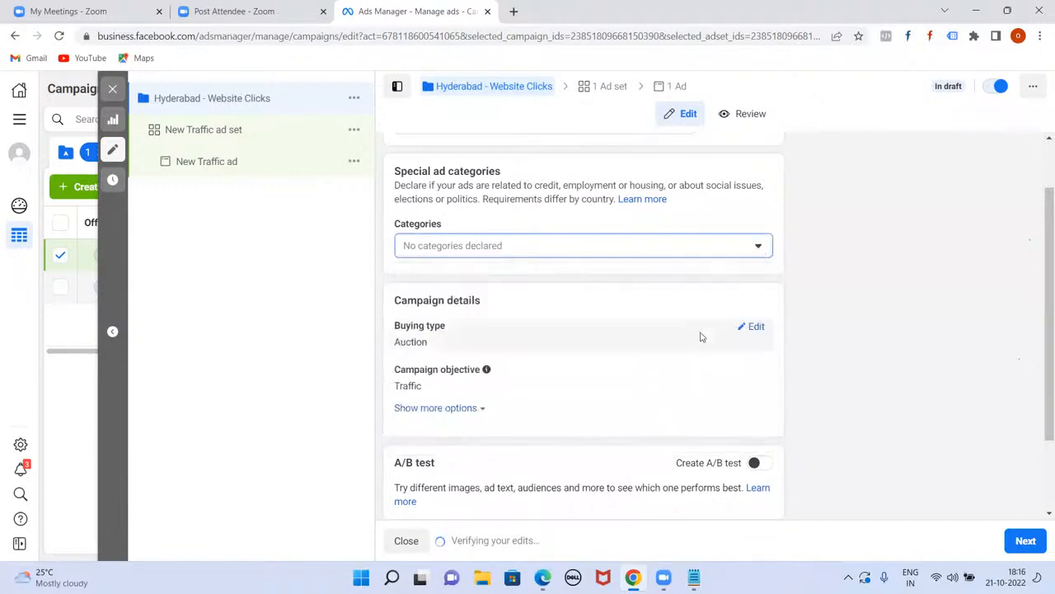
pyautogui.scroll(-2, 700, 334)
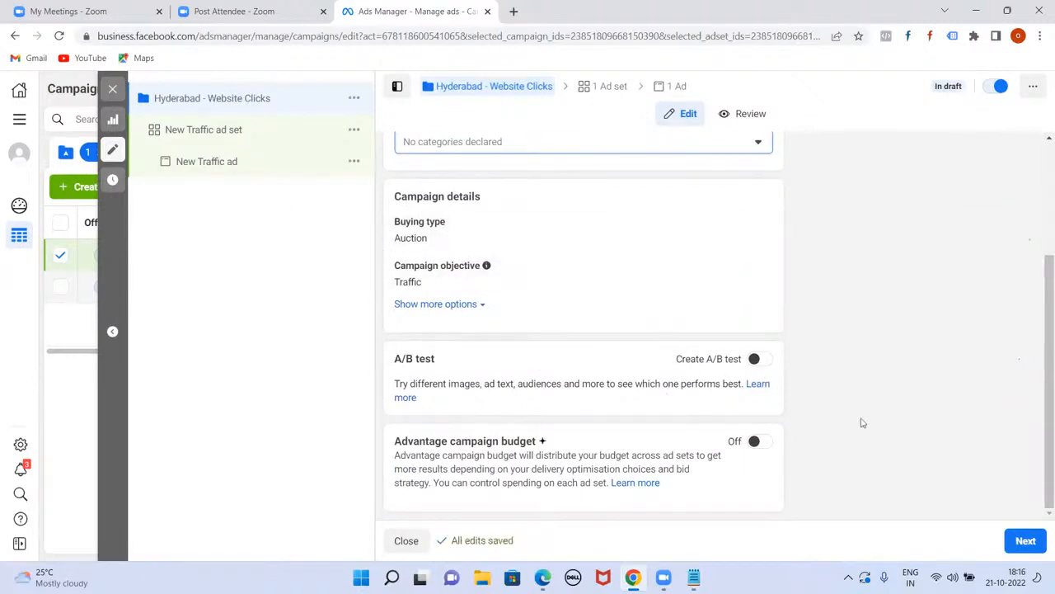
# Step: Advance to the New Traffic ad set, with Website as its conversion location
pyautogui.click(1024, 544)
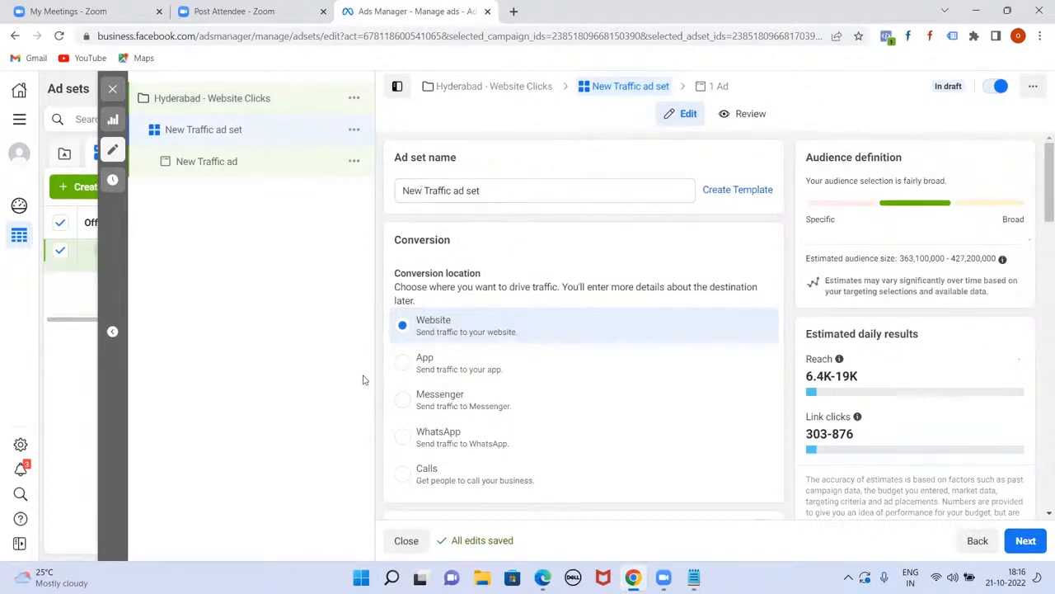
pyautogui.tripleClick(1040, 189)
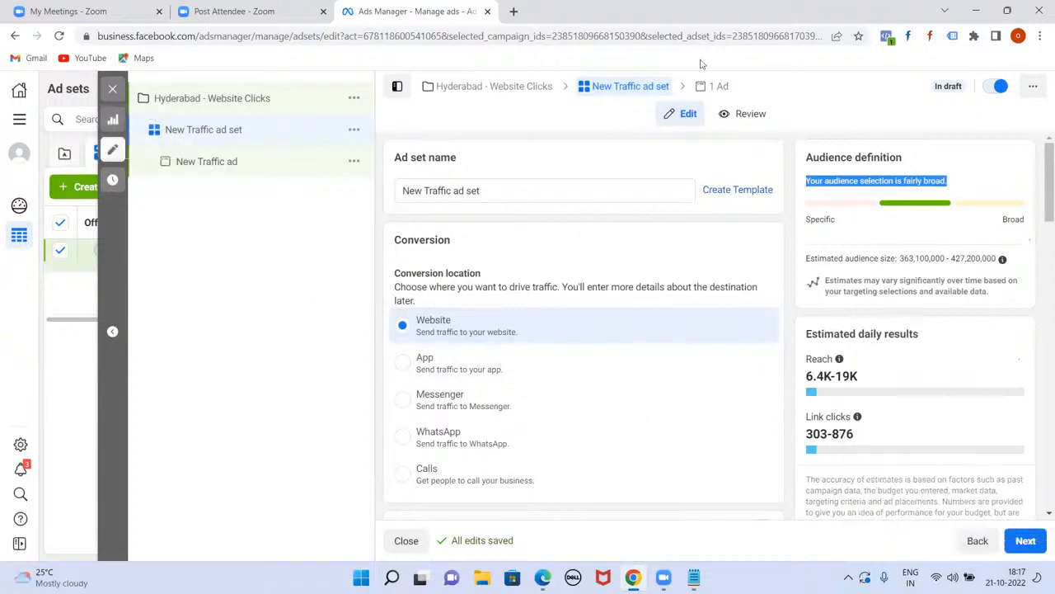
pyautogui.moveTo(1040, 172); pyautogui.dragTo(1041, 311)
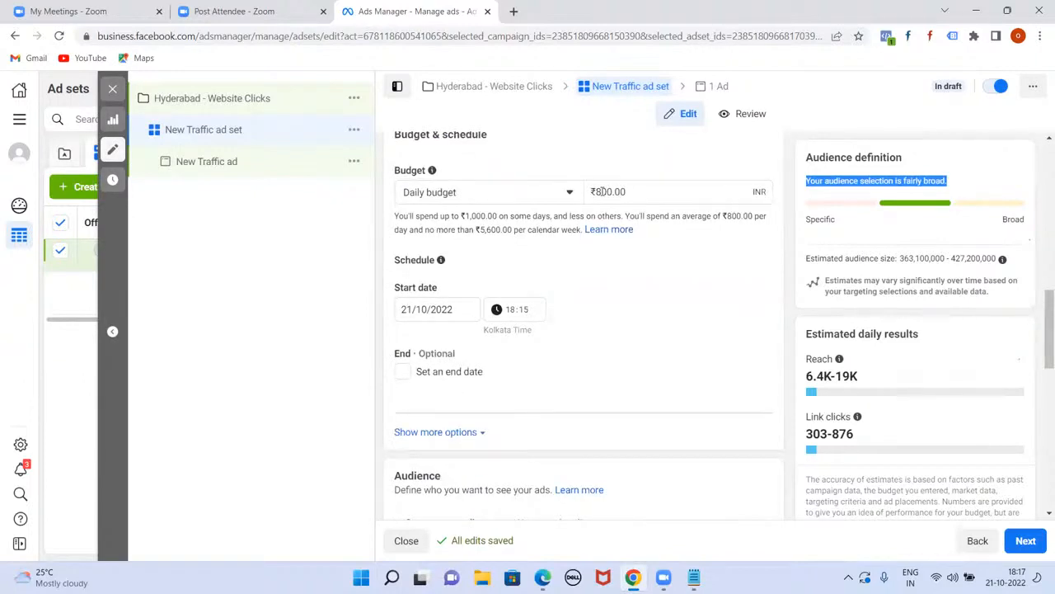
pyautogui.scroll(-5, 594, 294)
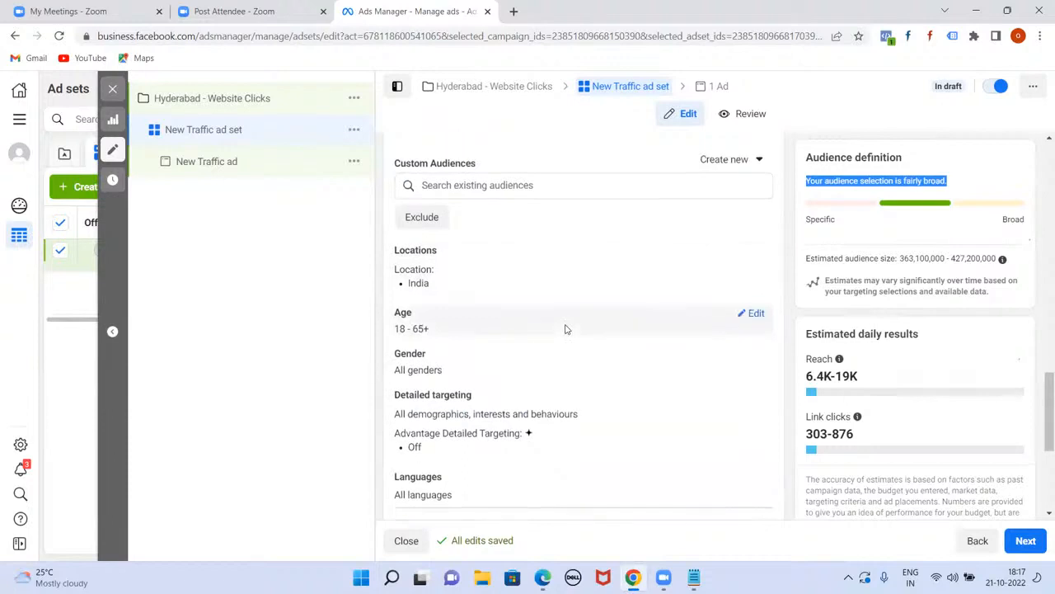
pyautogui.scroll(3, 569, 327)
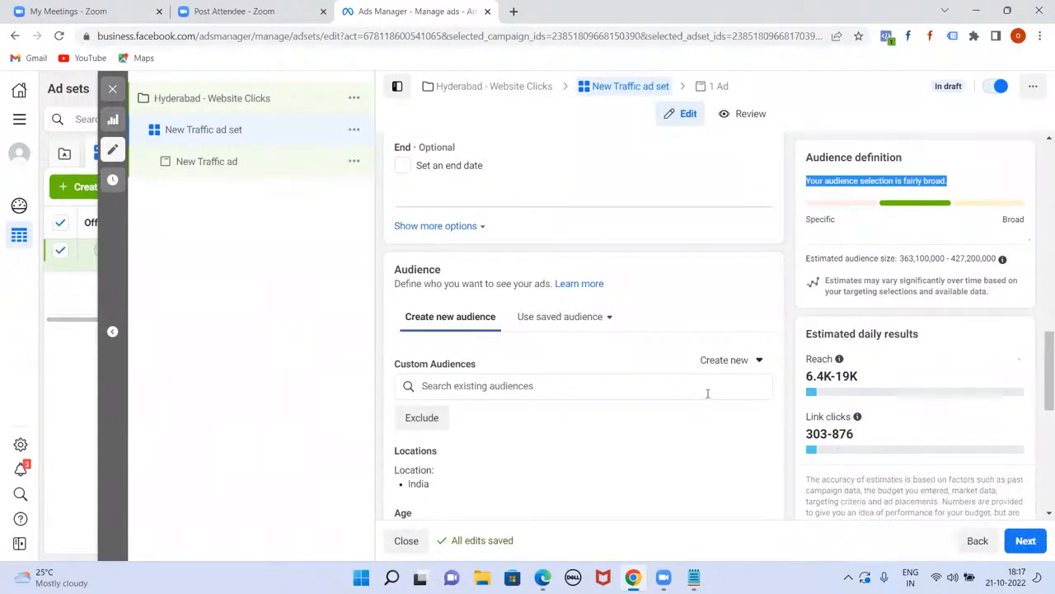
pyautogui.scroll(-3, 707, 393)
pyautogui.scroll(-3, 708, 394)
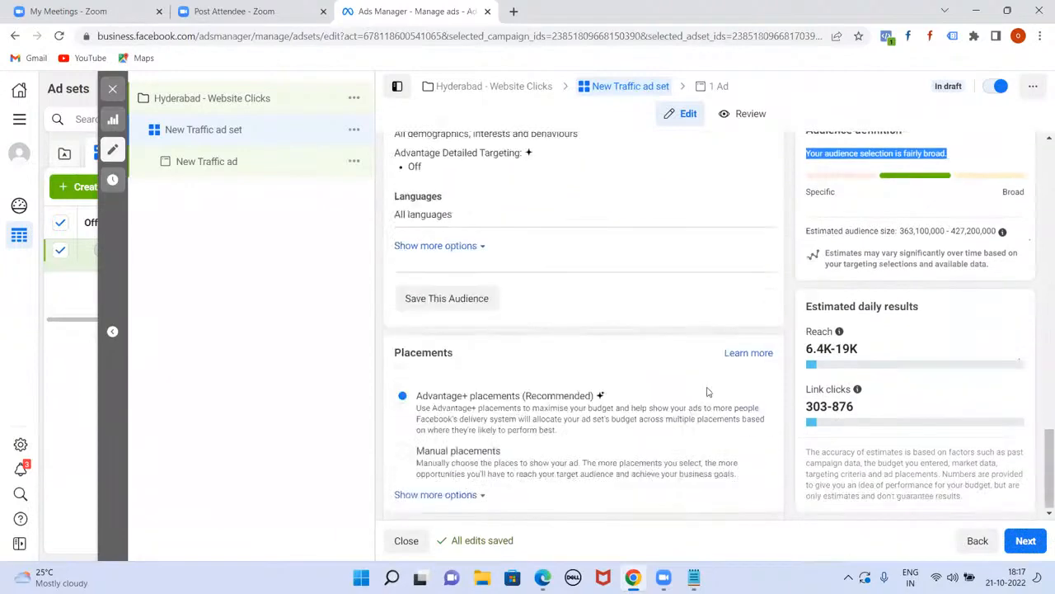
pyautogui.scroll(8, 707, 394)
pyautogui.scroll(2, 708, 393)
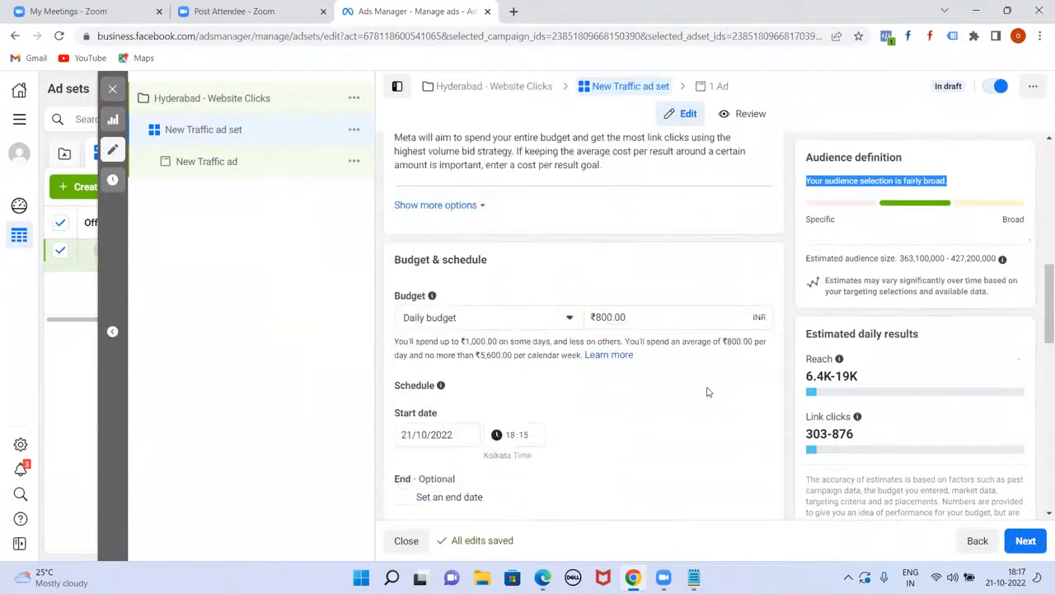
pyautogui.moveTo(858, 417)
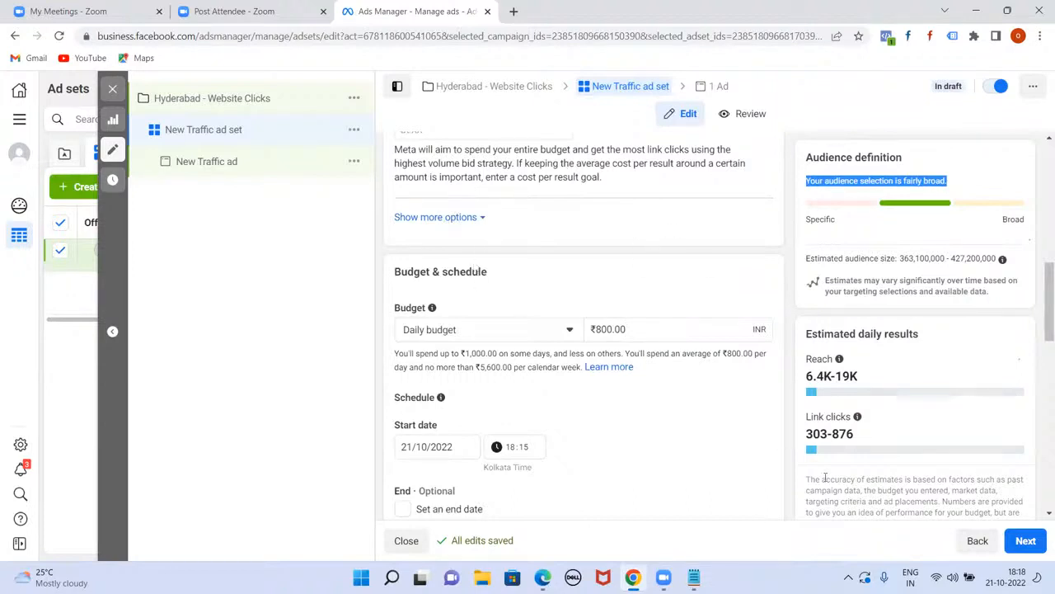
# Step: Change the ad set's daily budget from ₹800 to ₹1,000
pyautogui.click(602, 329)
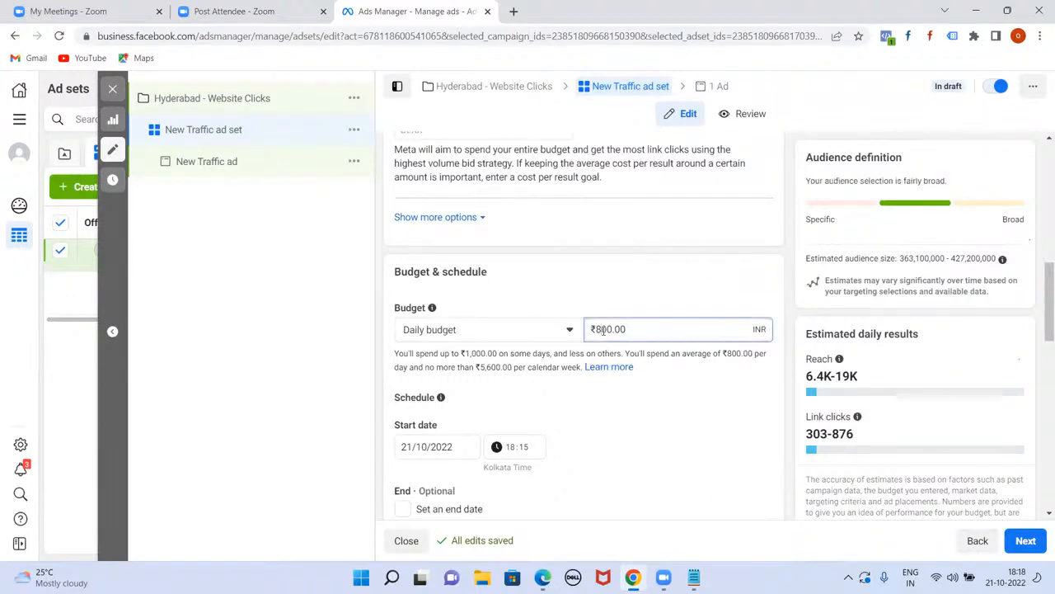
pyautogui.press('BackSpace')
pyautogui.write('10')
pyautogui.click(554, 401)
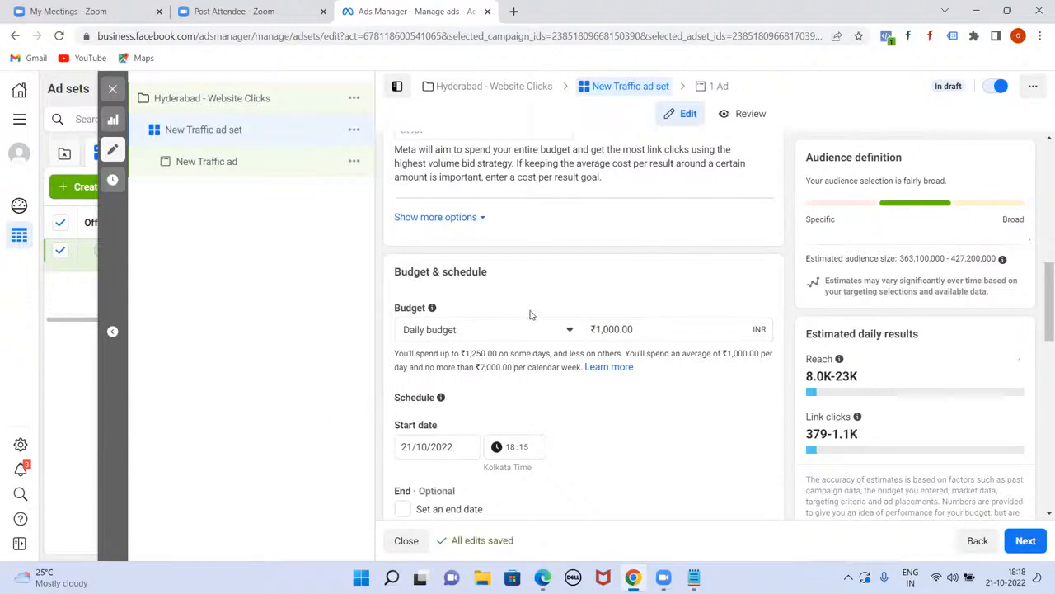
pyautogui.scroll(10, 544, 321)
pyautogui.scroll(-15, 568, 330)
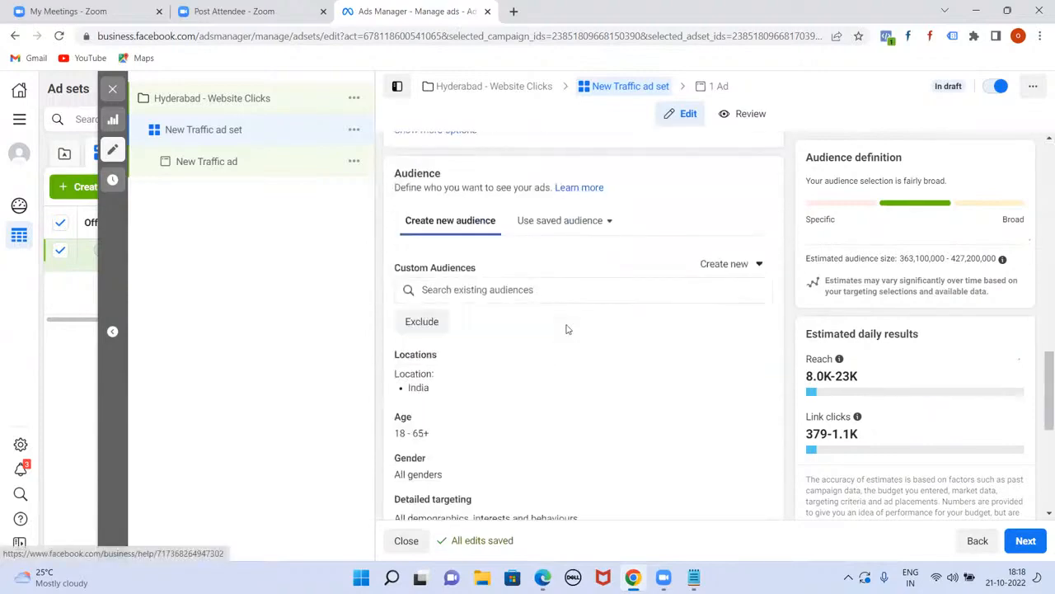
# Step: Remove India from the ad set's targeted locations
pyautogui.scroll(1, 567, 329)
pyautogui.scroll(-3, 527, 321)
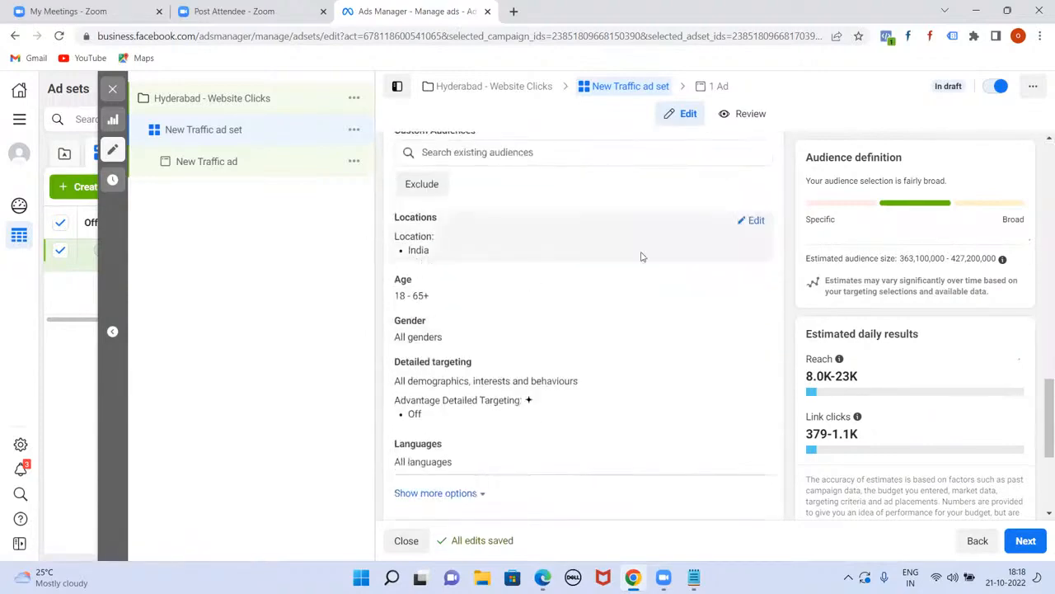
pyautogui.click(754, 220)
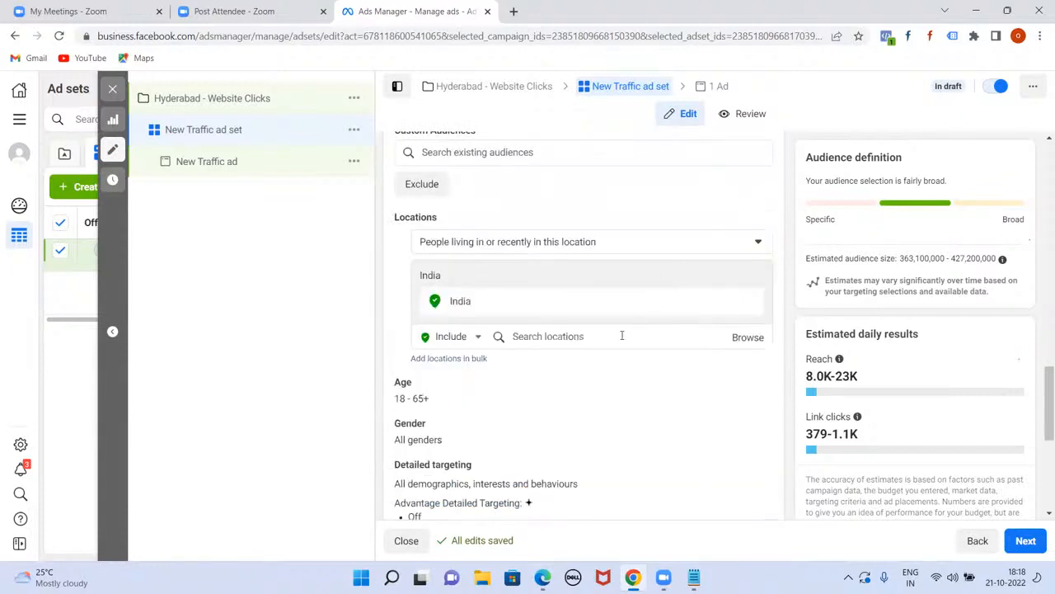
pyautogui.click(750, 304)
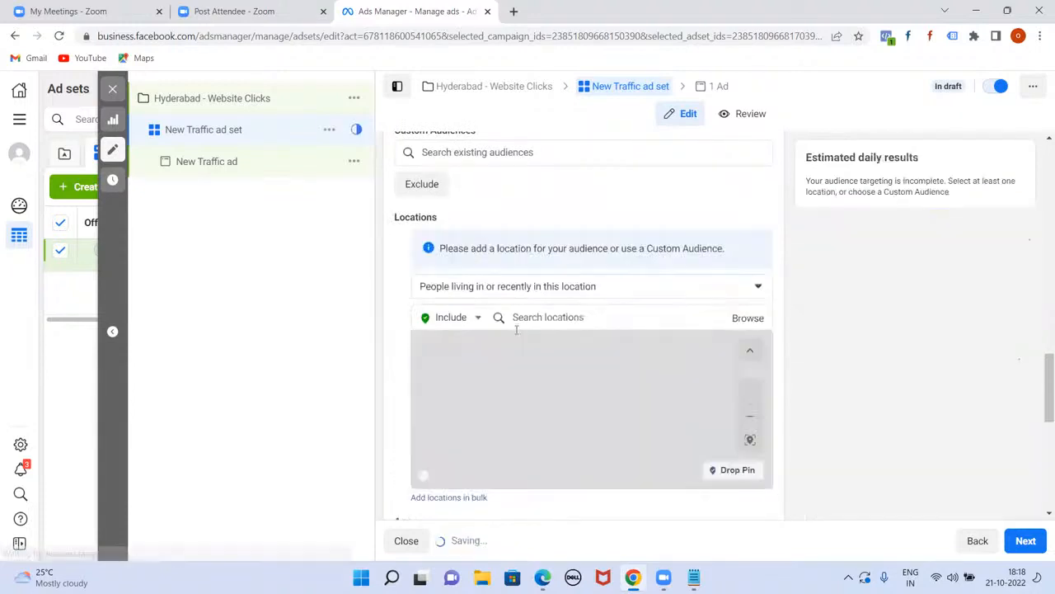
# Step: Search 'pa' and add Panjagutta Main Road, Hyderabad at the default +16 km radius
pyautogui.click(572, 319)
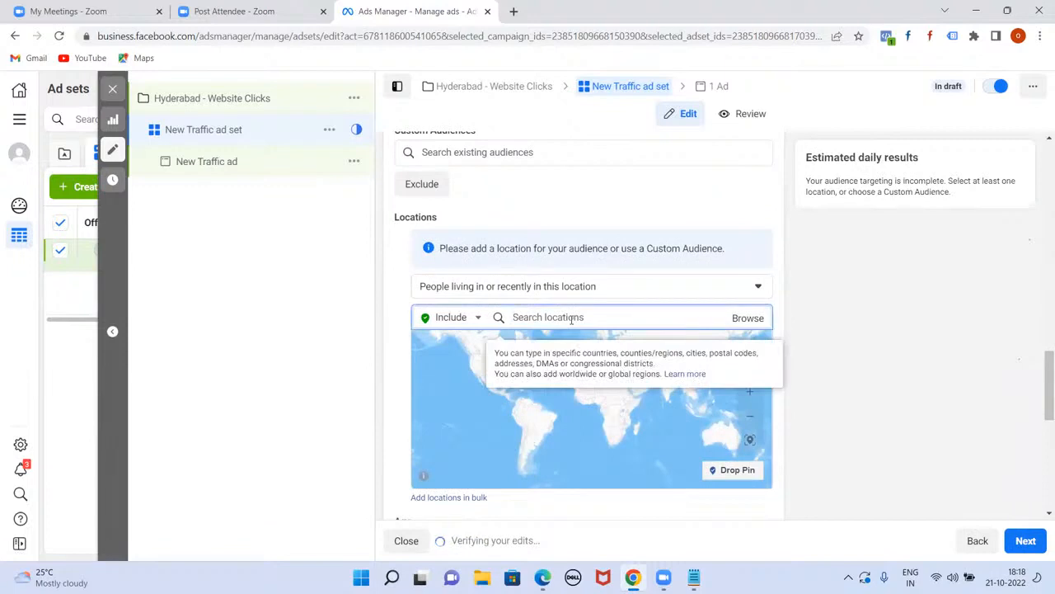
pyautogui.click(765, 322)
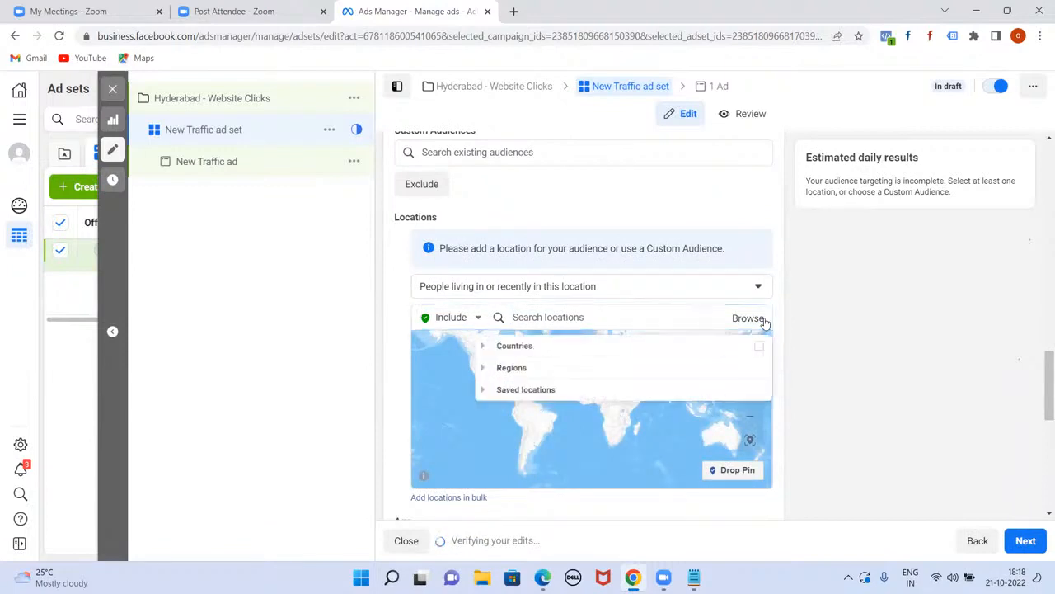
pyautogui.click(488, 369)
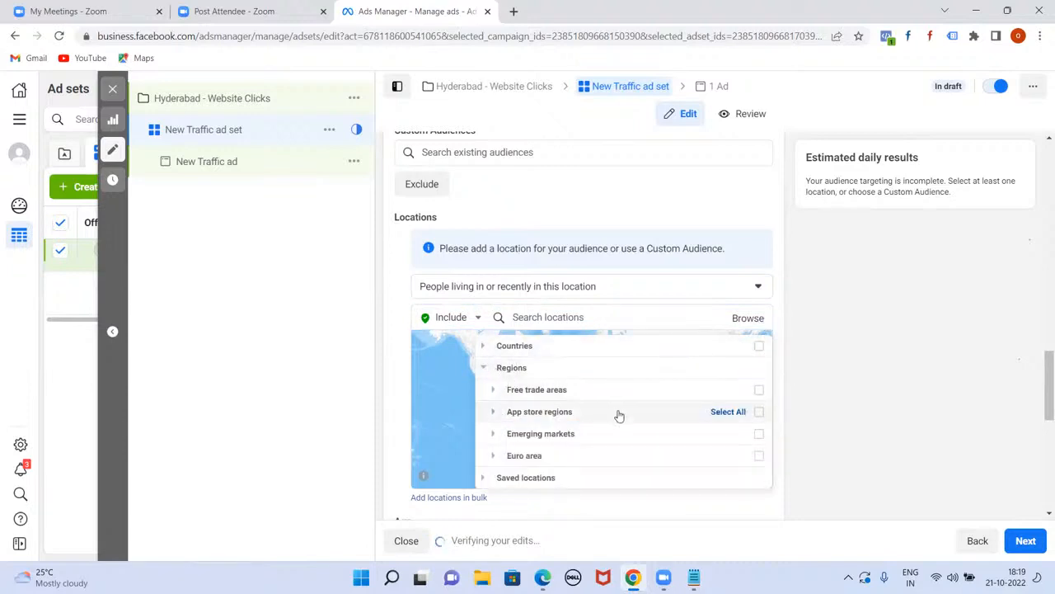
pyautogui.click(485, 368)
pyautogui.click(551, 315)
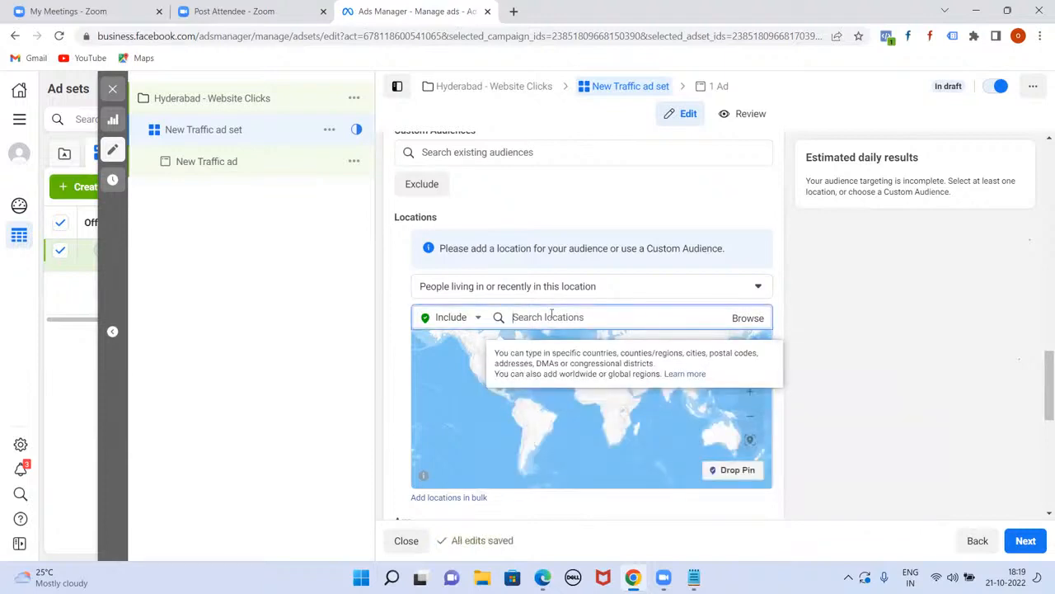
pyautogui.write('panjagutta')
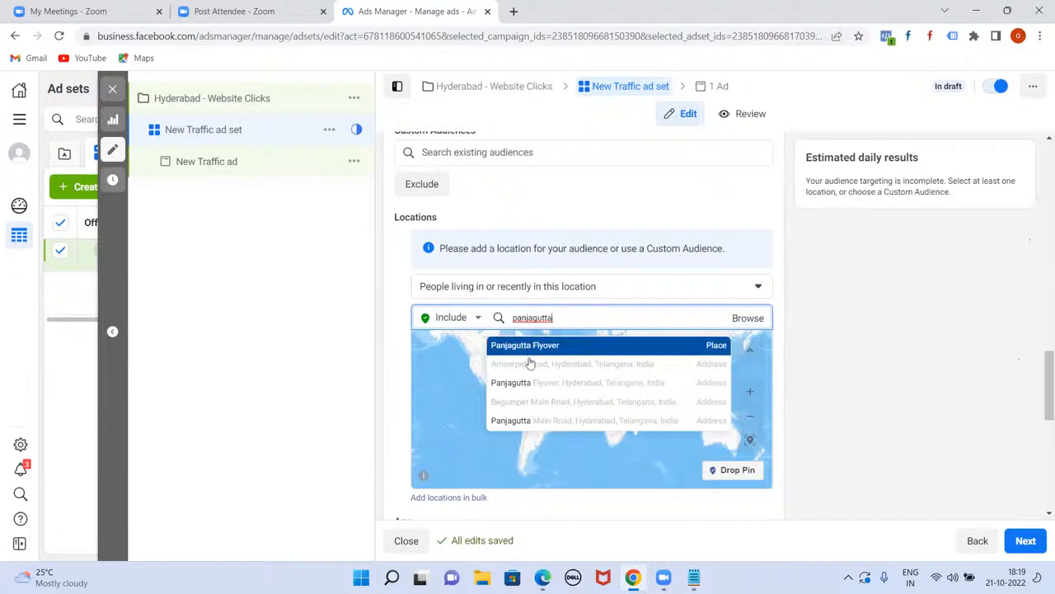
pyautogui.click(558, 421)
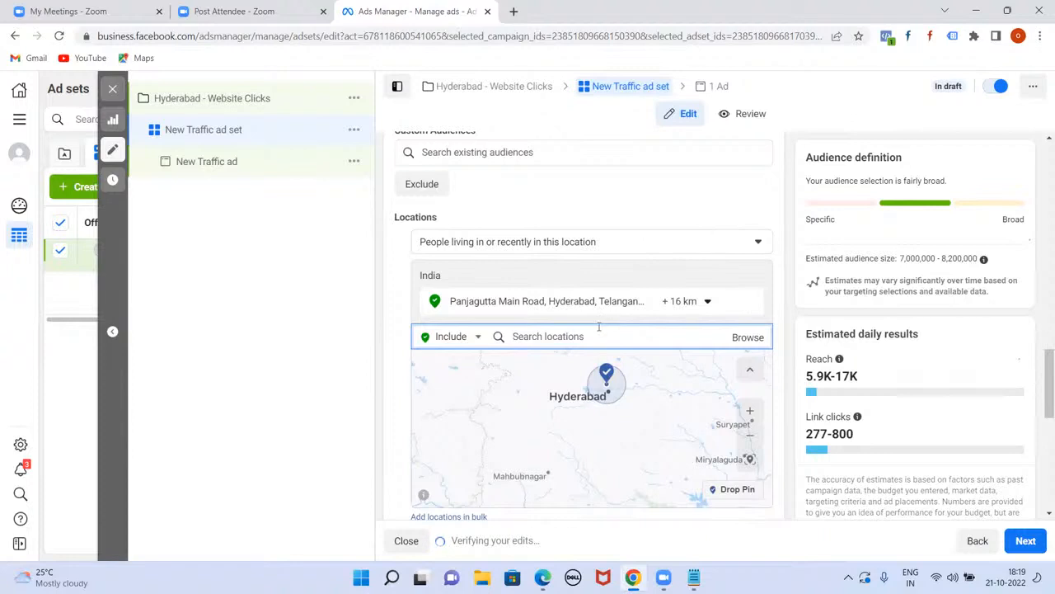
# Step: Reduce the Panjagutta Main Road location's radius from 16 km to 5 km
pyautogui.click(272, 378)
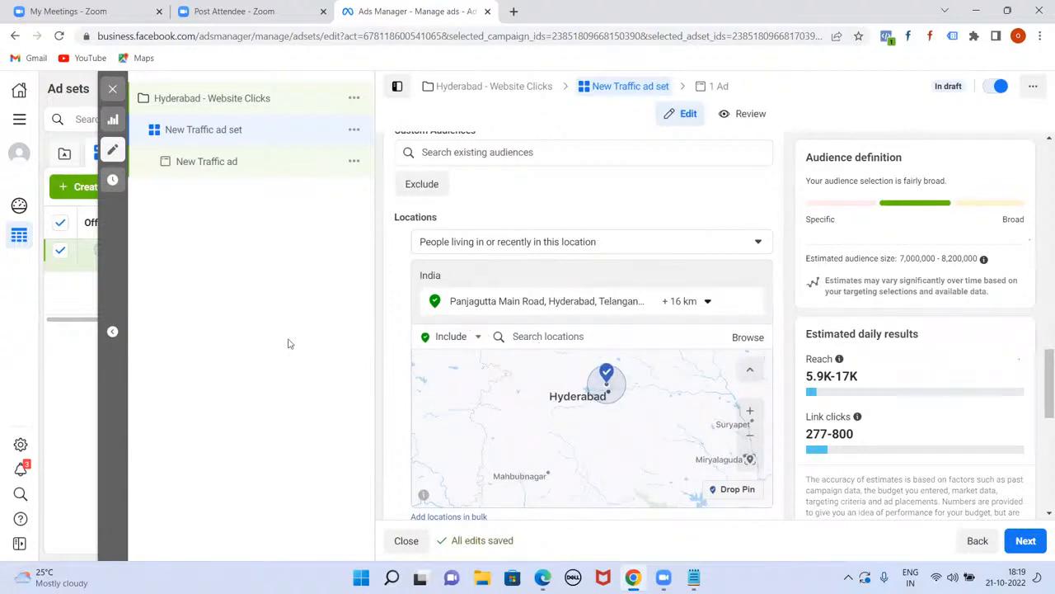
pyautogui.click(705, 301)
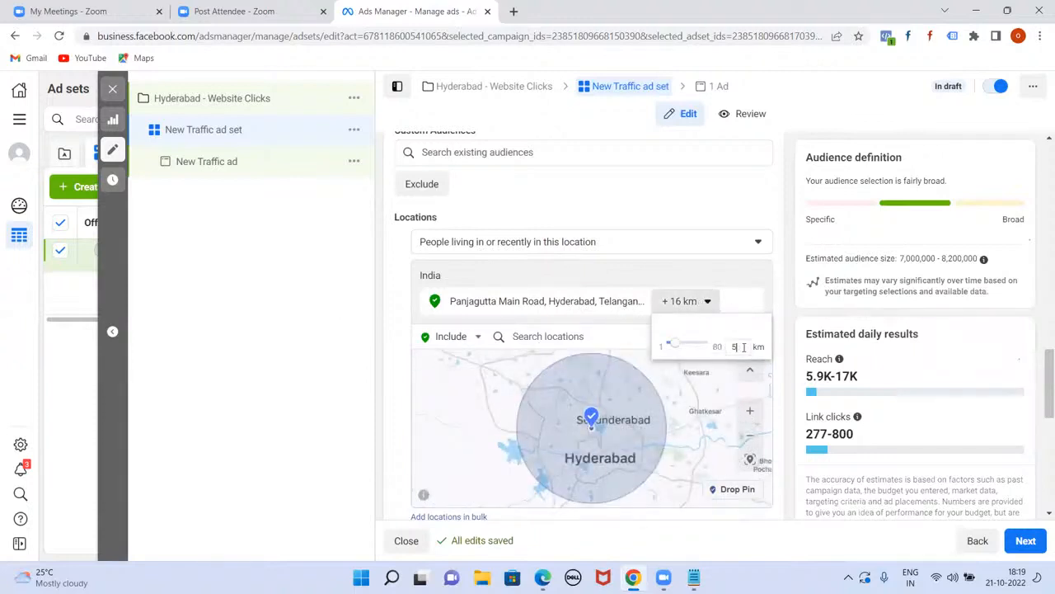
pyautogui.click(773, 311)
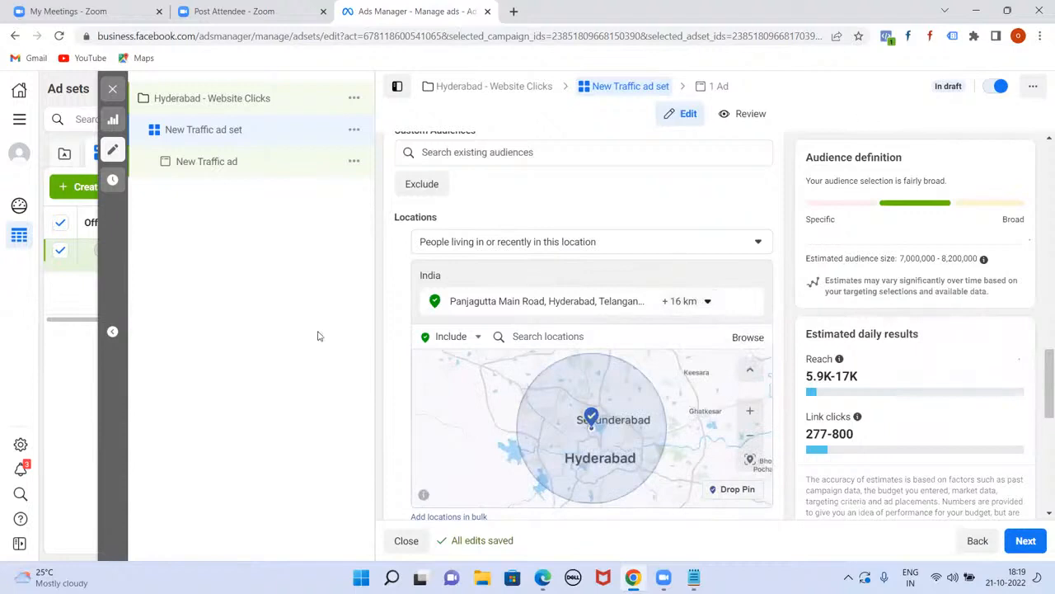
pyautogui.click(707, 303)
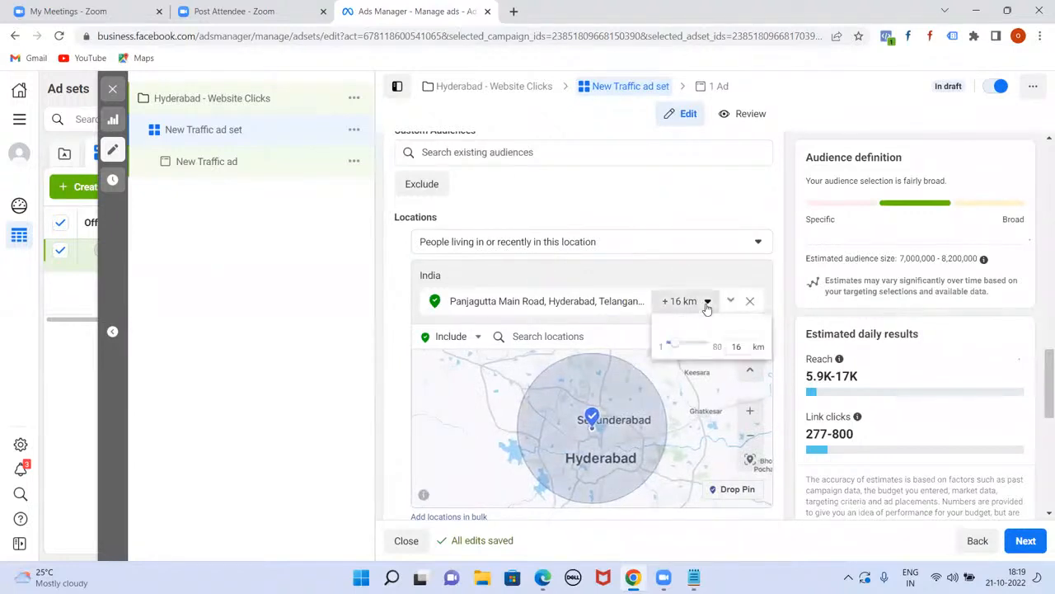
pyautogui.moveTo(681, 347); pyautogui.dragTo(673, 351)
pyautogui.moveTo(673, 351); pyautogui.dragTo(674, 353)
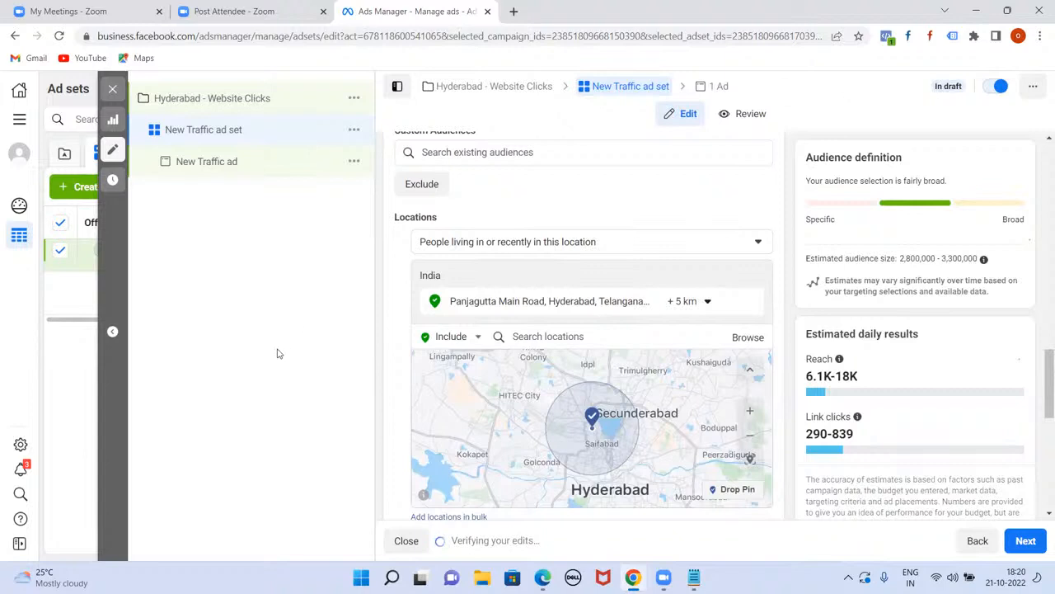
pyautogui.moveTo(1041, 363); pyautogui.dragTo(1041, 374)
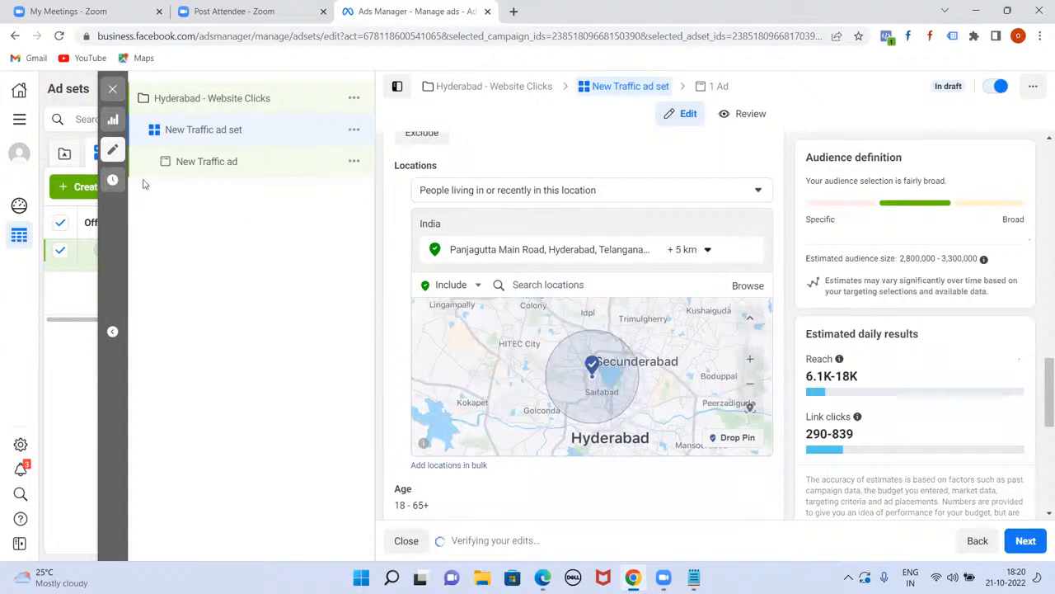
# Step: Drop map pins near HITEC City and Keesara, each with a 16 km radius
pyautogui.click(726, 440)
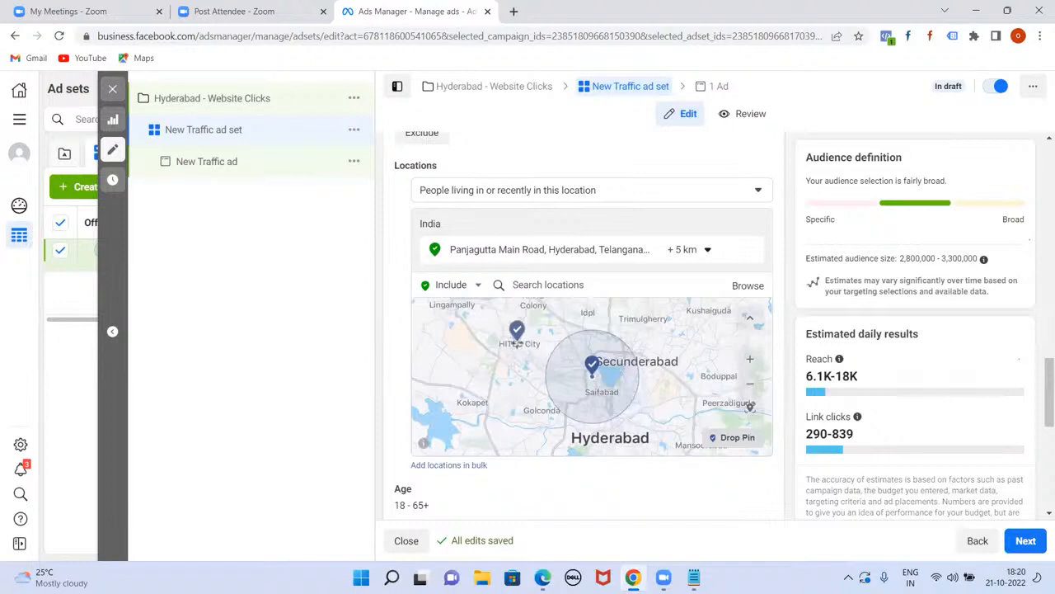
pyautogui.click(516, 341)
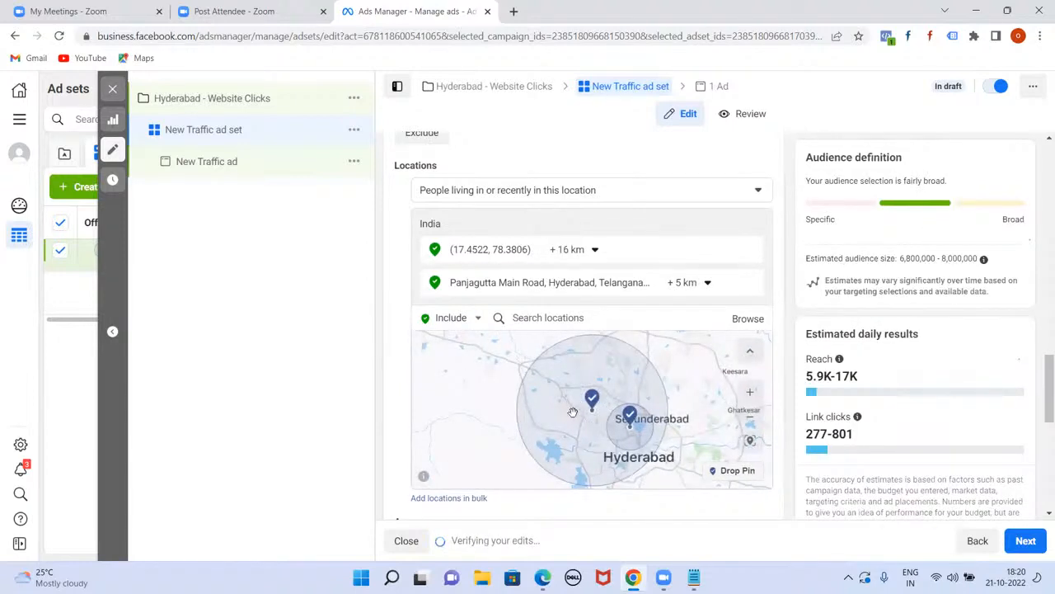
pyautogui.click(730, 470)
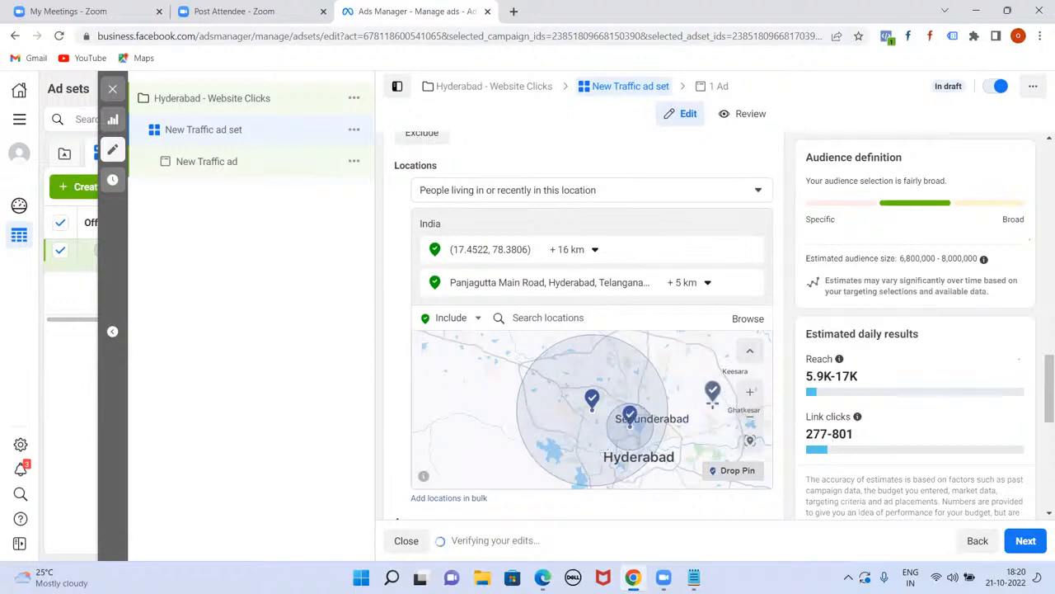
pyautogui.click(718, 406)
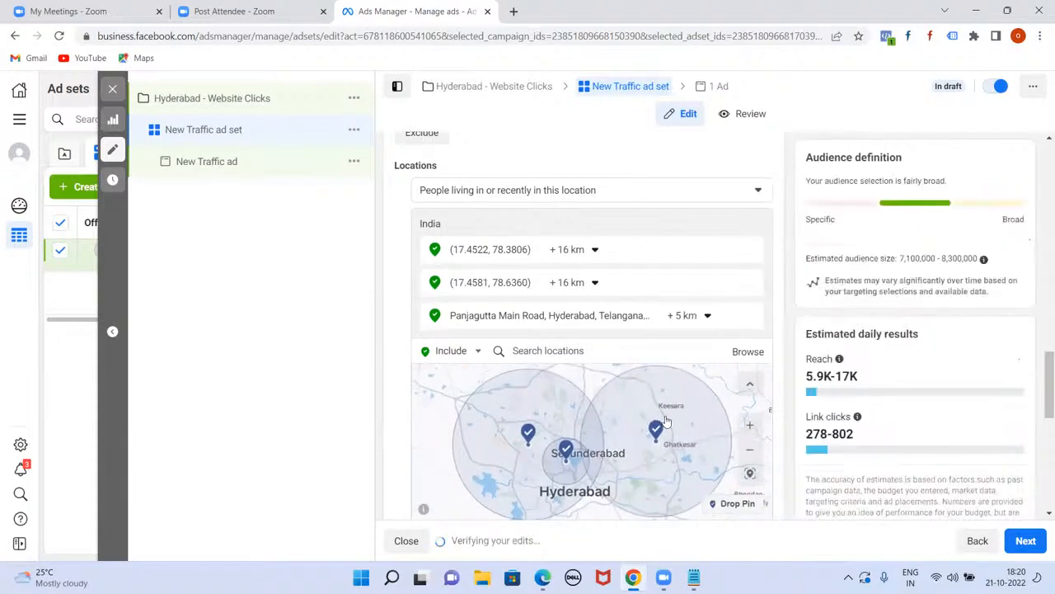
pyautogui.scroll(-3, 712, 380)
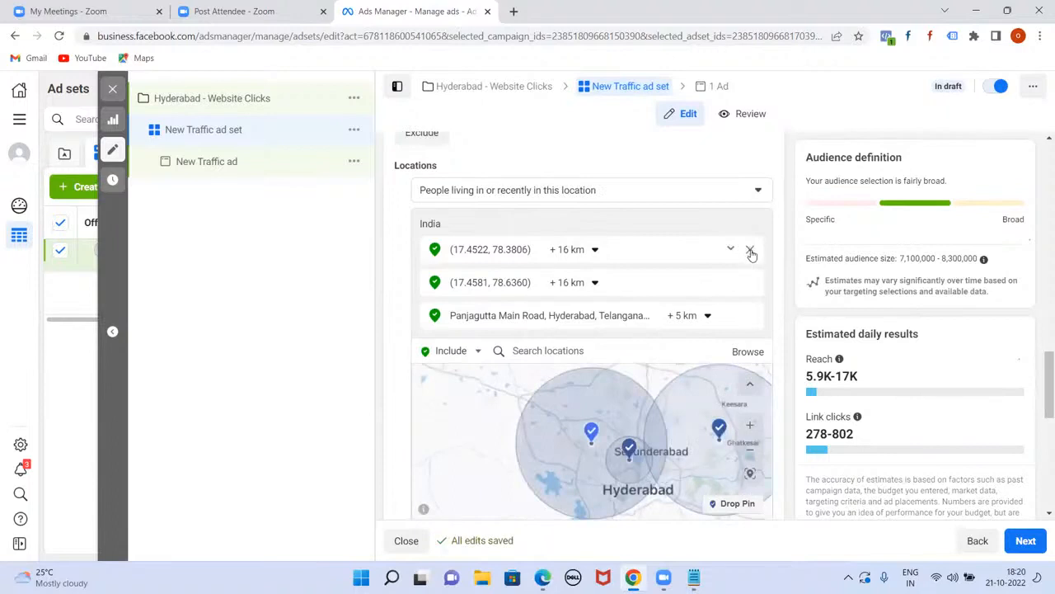
# Step: Remove both pins and Panjagutta, then add Hyderabad, Telangana City at +40 km
pyautogui.click(750, 251)
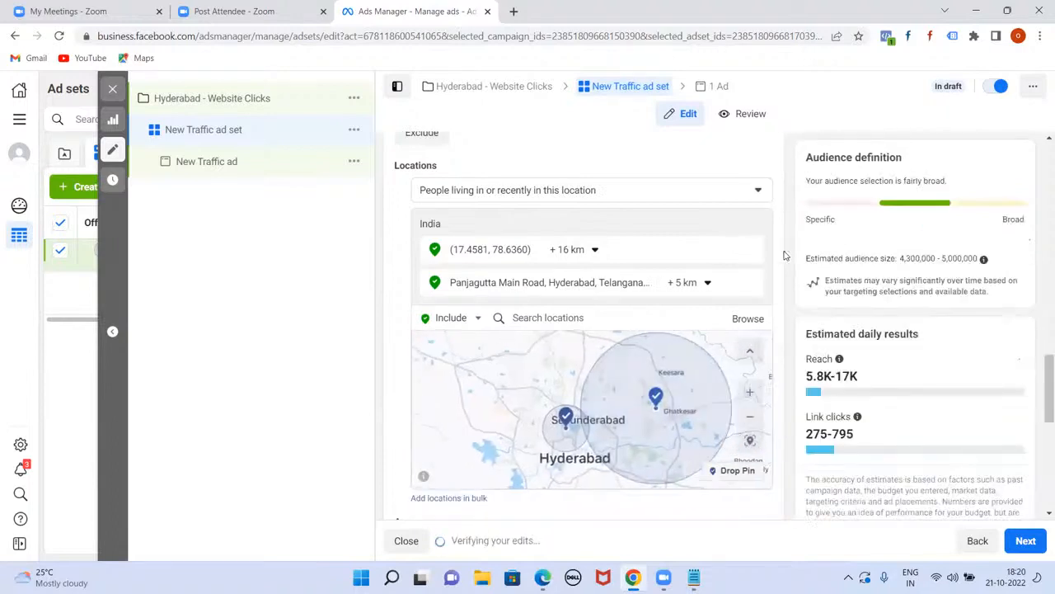
pyautogui.click(748, 250)
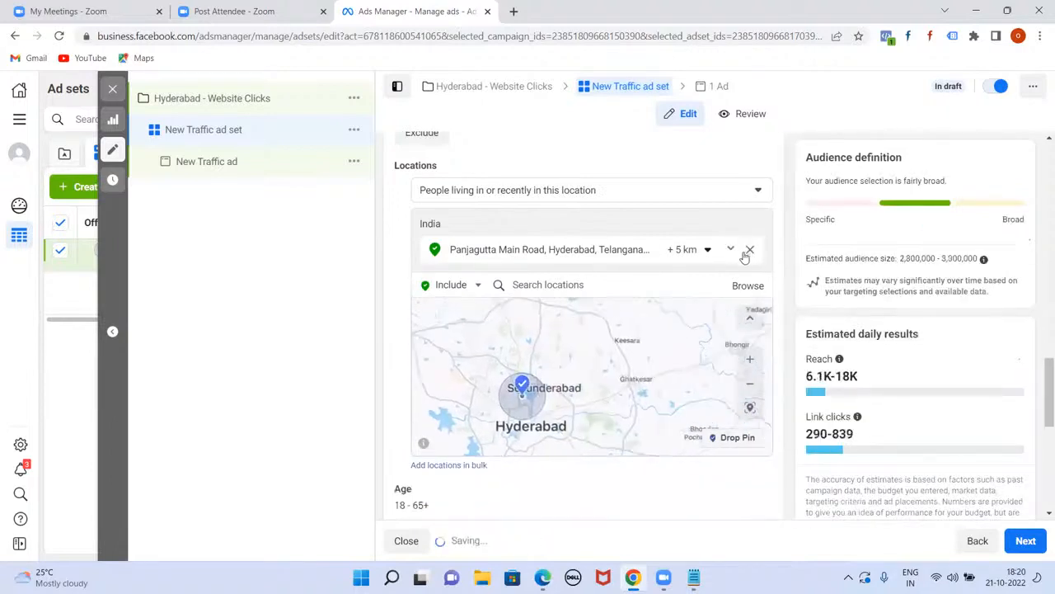
pyautogui.click(750, 249)
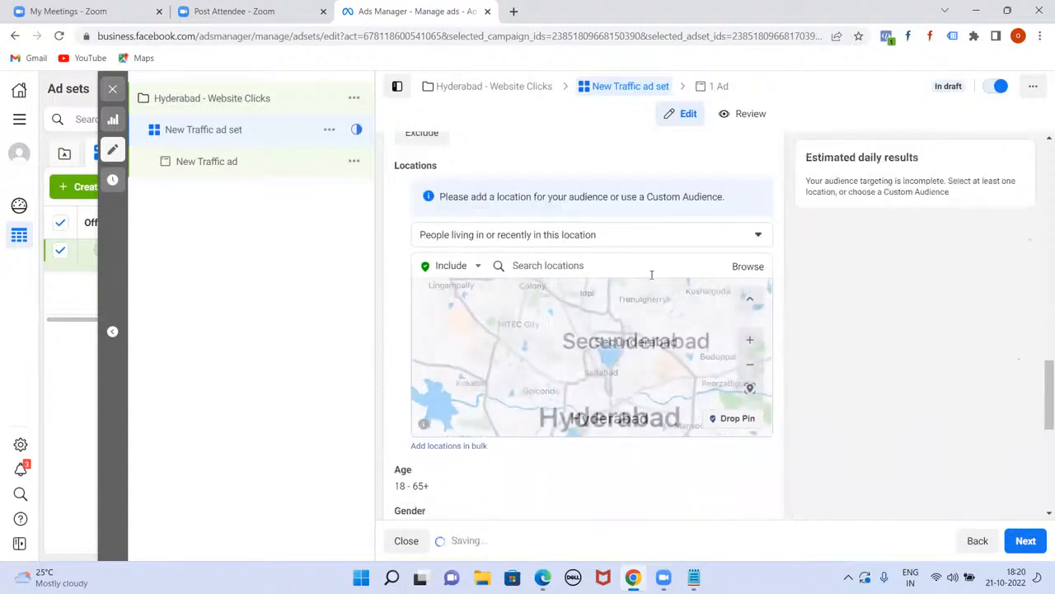
pyautogui.click(610, 263)
pyautogui.write('H')
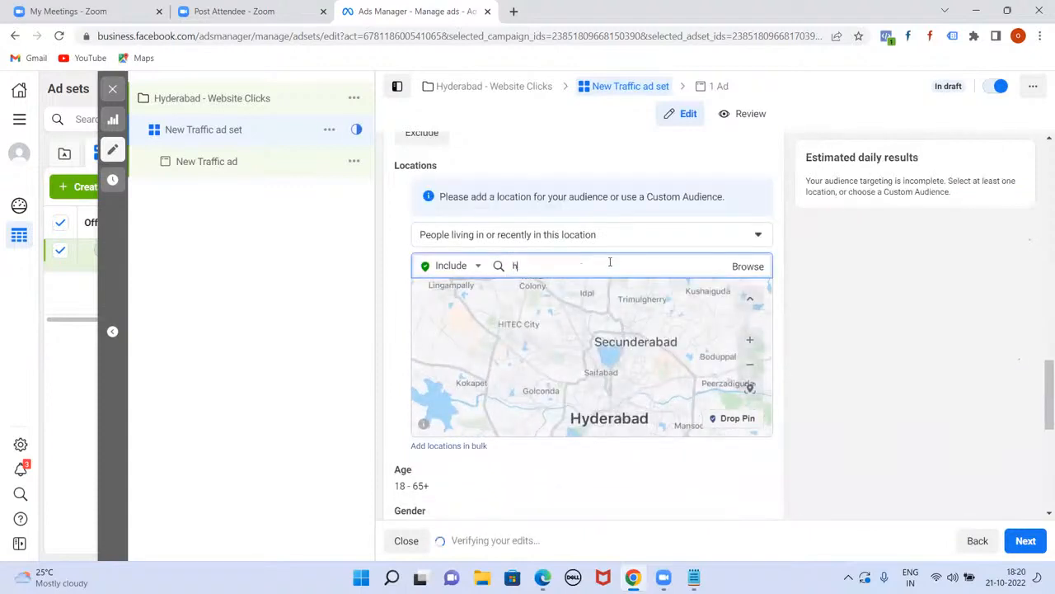
pyautogui.write('yderabad')
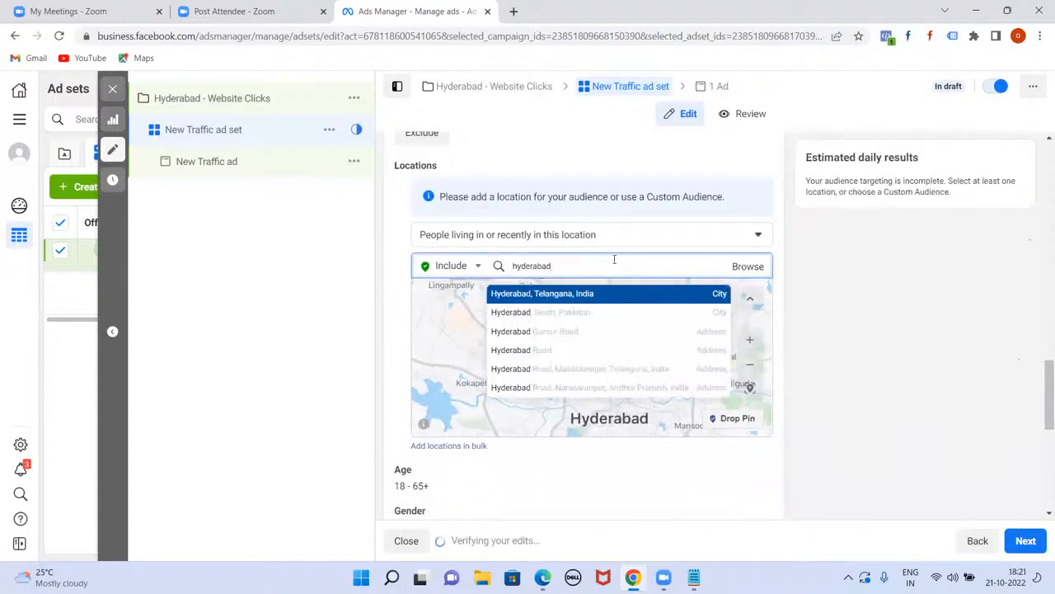
pyautogui.click(583, 296)
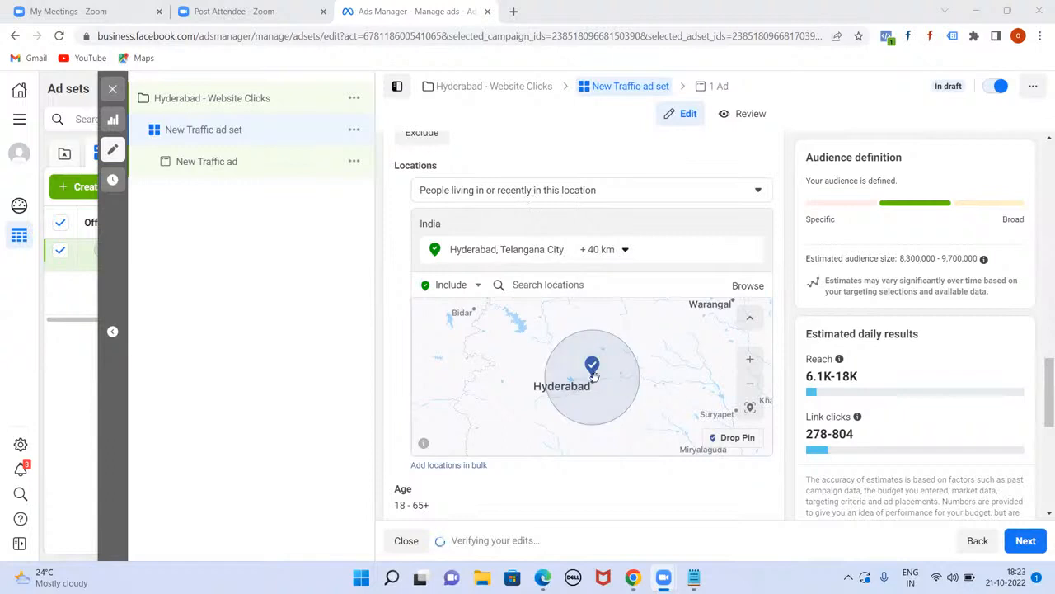
# Step: Set location targeting to 'People living in this location' for Hyderabad
pyautogui.click(752, 194)
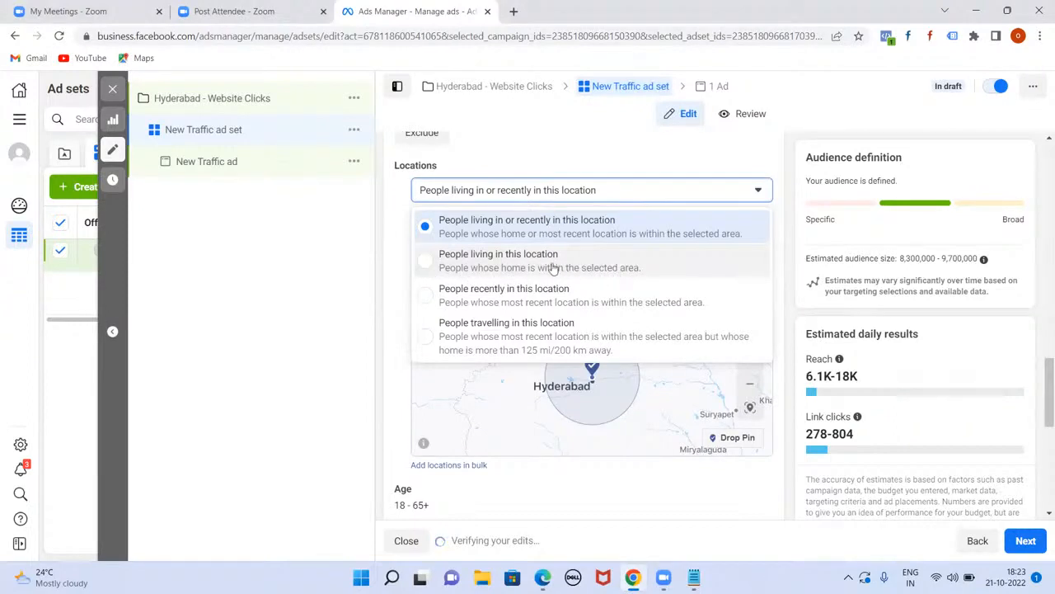
pyautogui.click(431, 260)
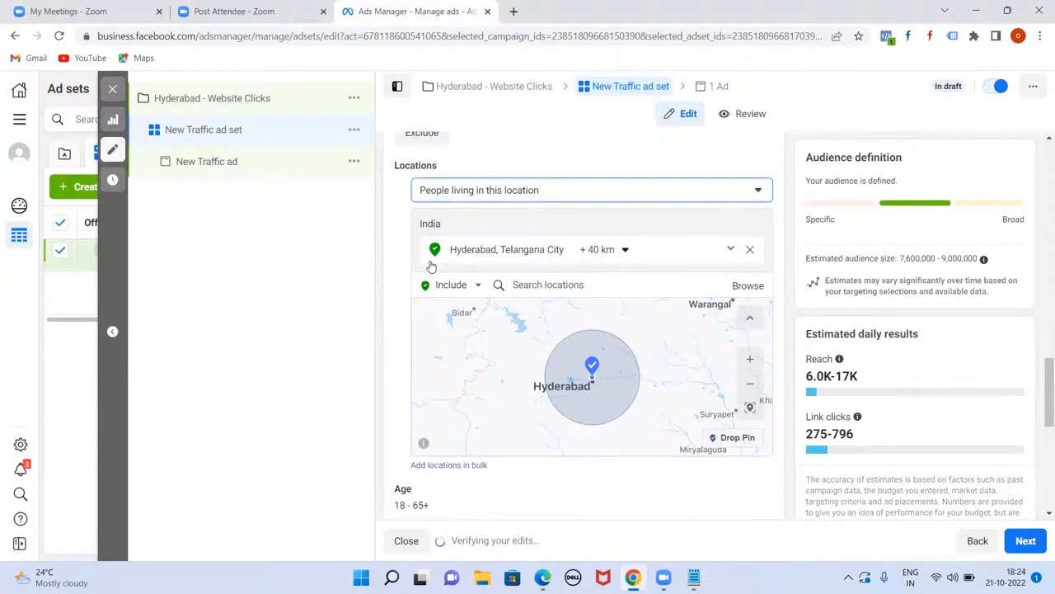
pyautogui.click(760, 191)
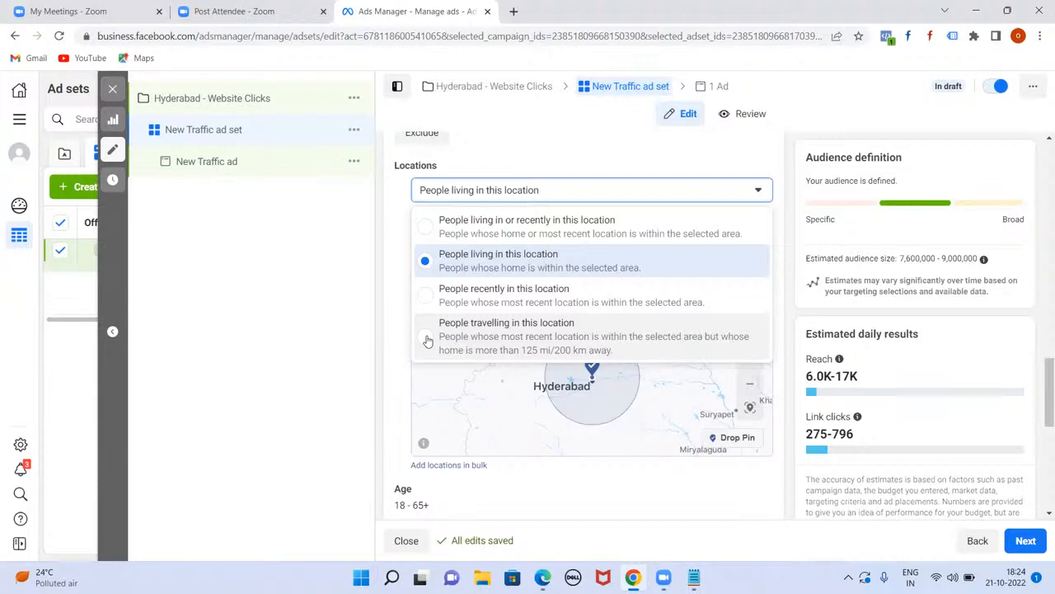
pyautogui.click(283, 445)
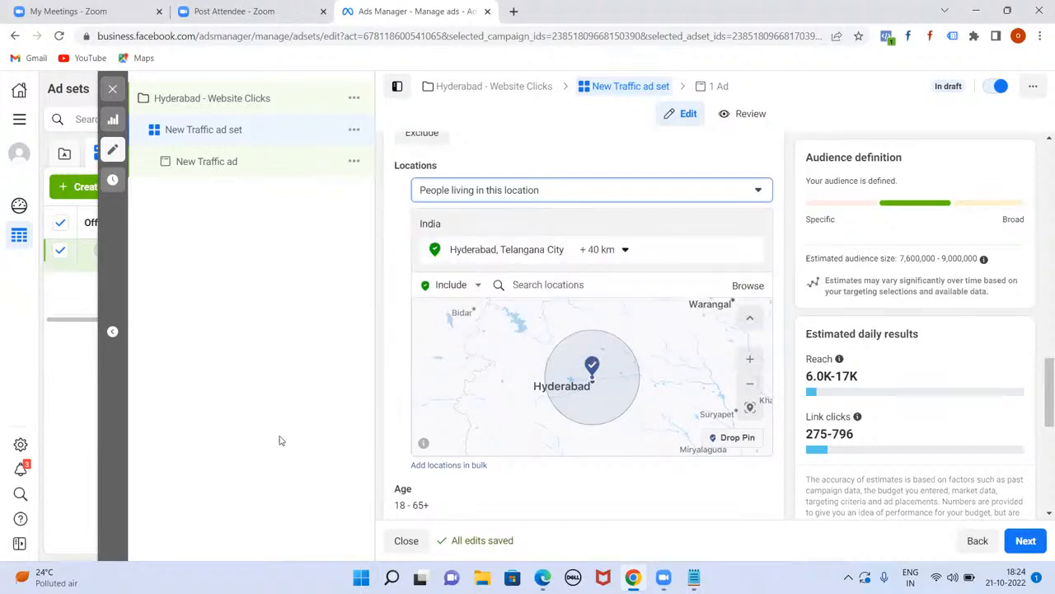
pyautogui.click(763, 194)
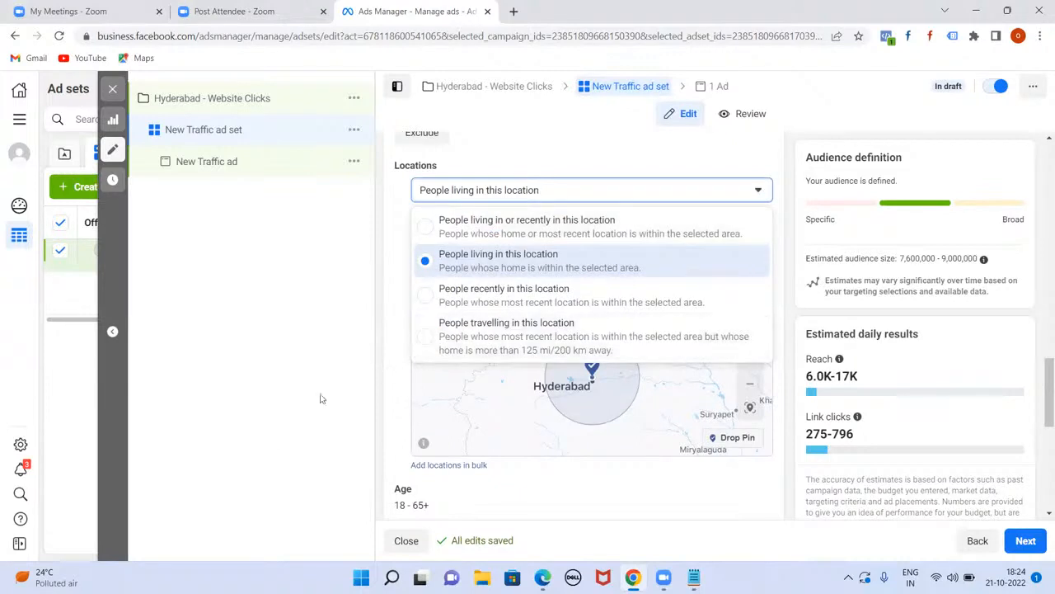
pyautogui.click(288, 410)
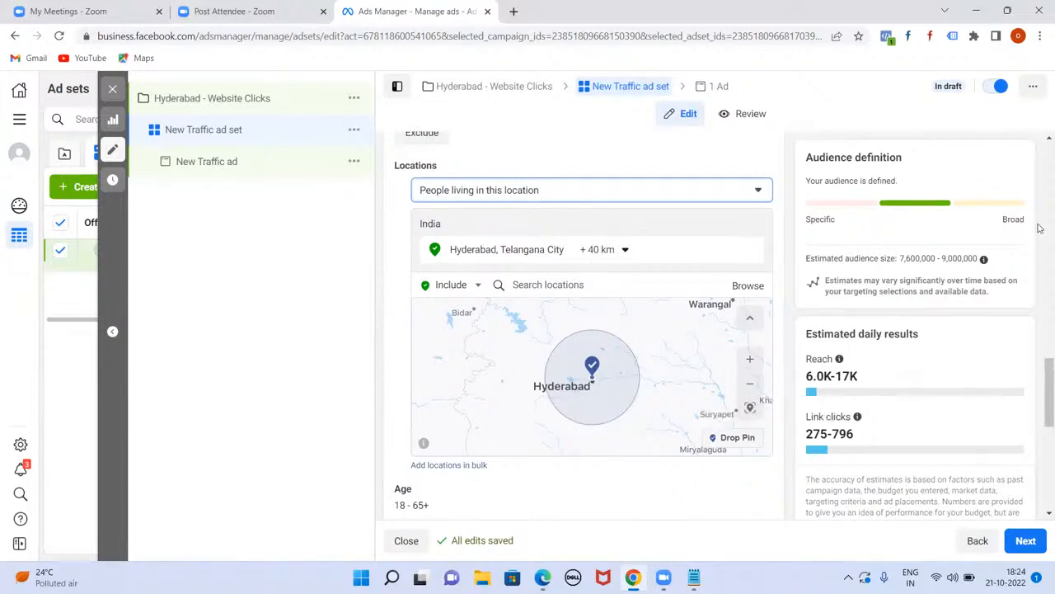
pyautogui.scroll(-1, 1040, 393)
pyautogui.scroll(-3, 1040, 393)
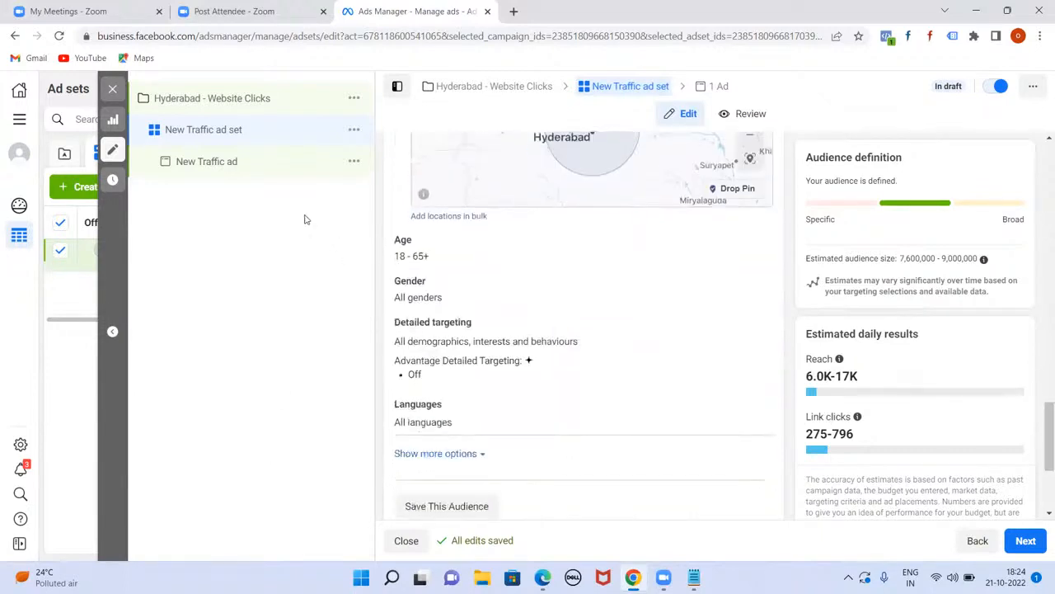
pyautogui.click(755, 244)
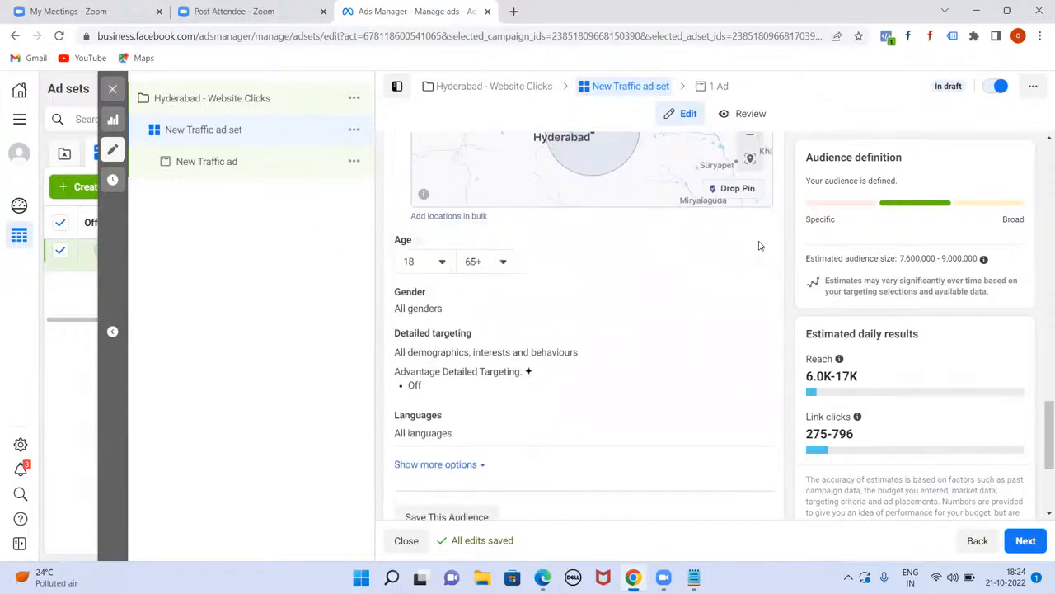
pyautogui.click(445, 261)
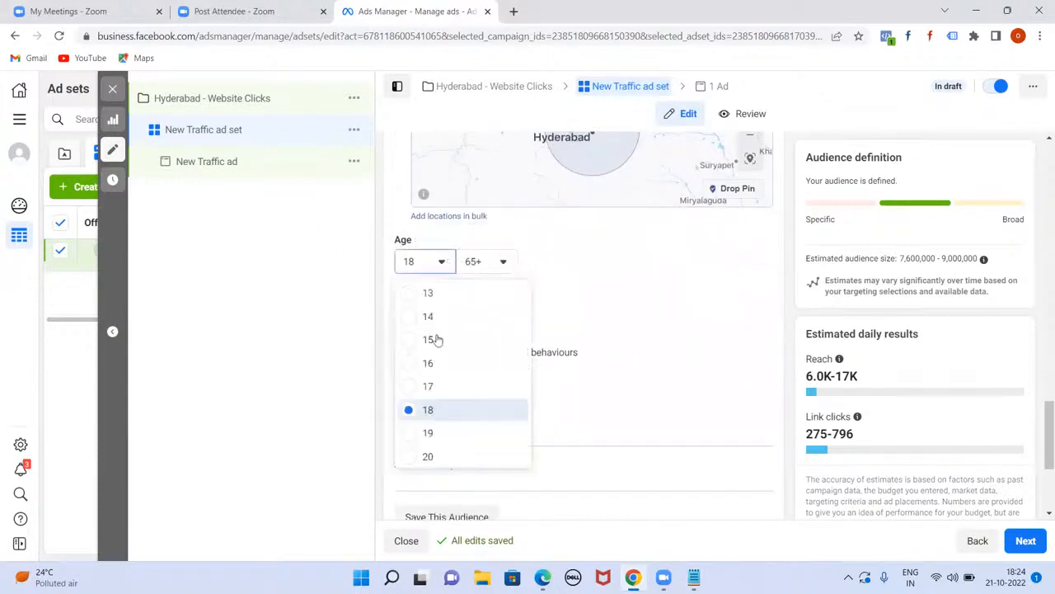
pyautogui.scroll(-1, 427, 432)
pyautogui.click(415, 413)
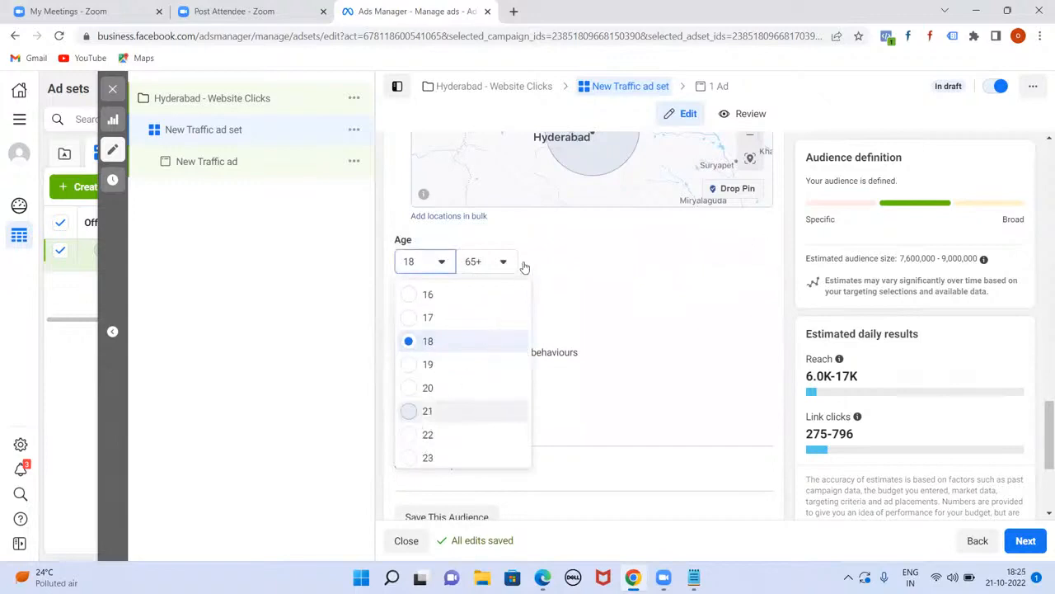
pyautogui.click(505, 261)
pyautogui.scroll(3, 509, 359)
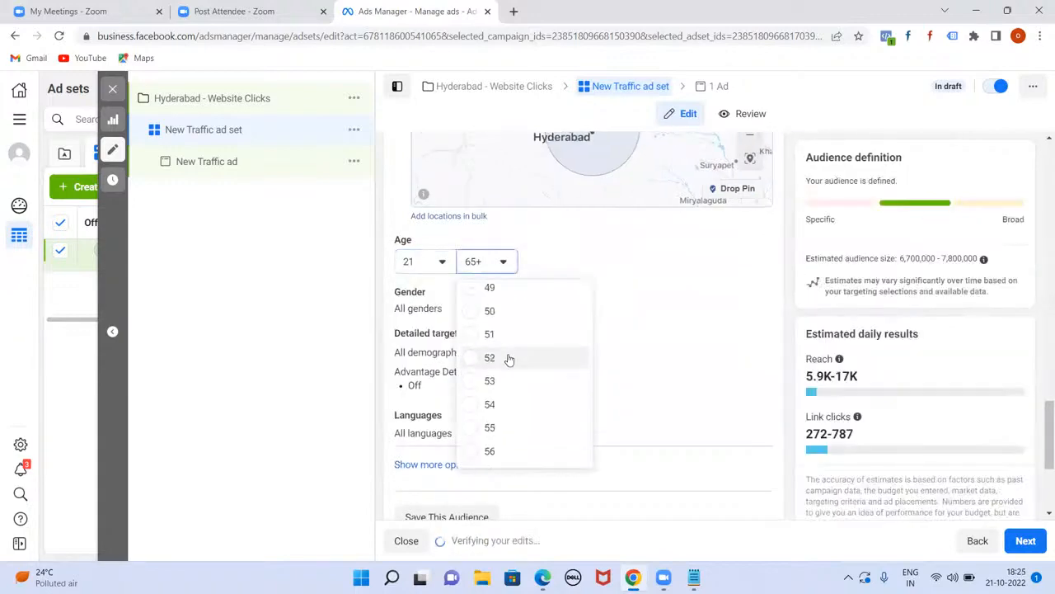
pyautogui.scroll(4, 509, 357)
pyautogui.scroll(-1, 505, 370)
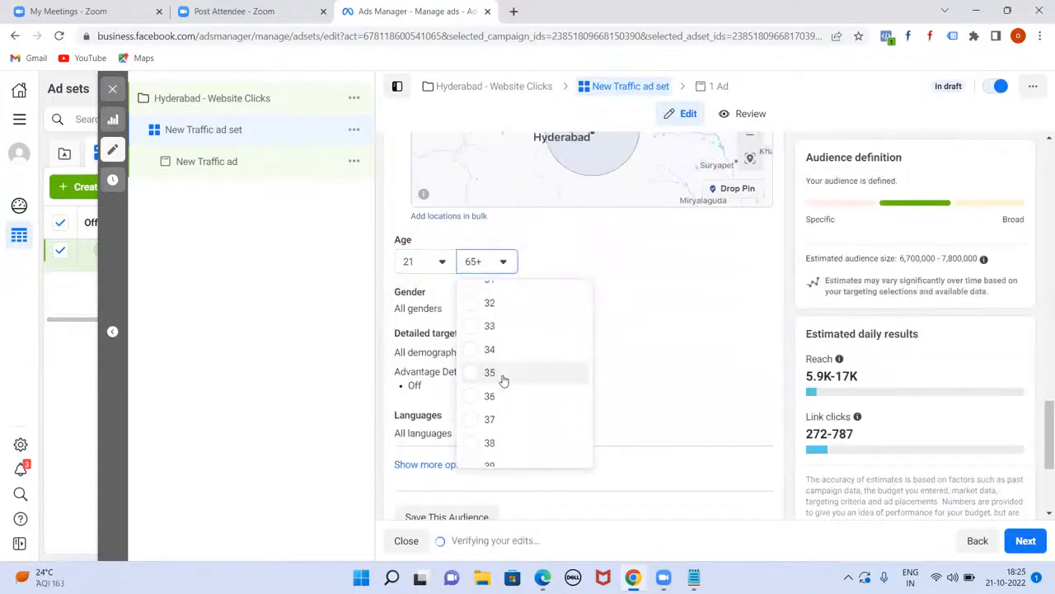
pyautogui.click(477, 398)
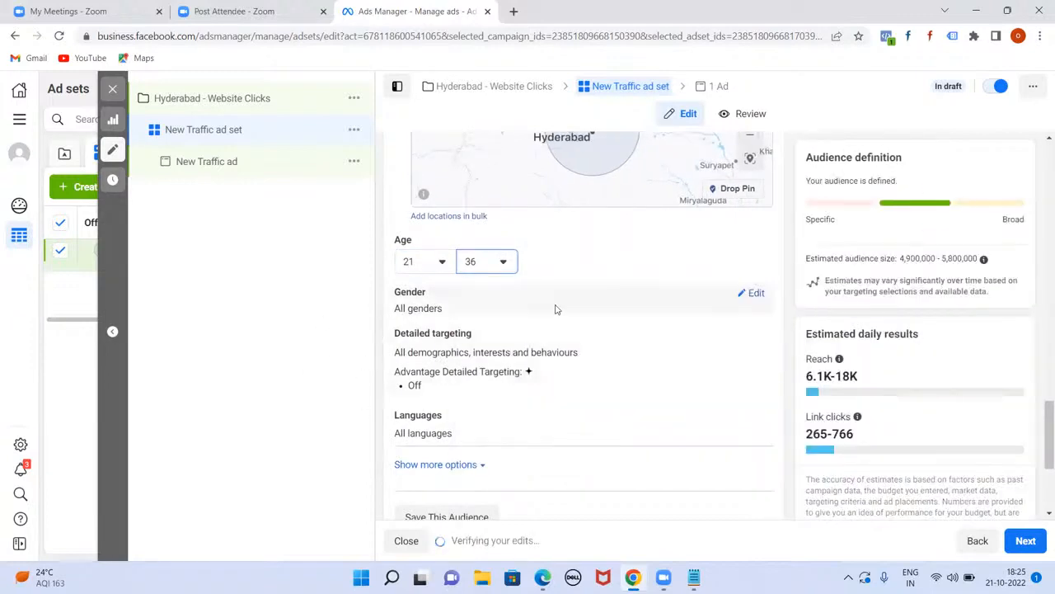
# Step: Show the additional audience options, such as Connections, and scroll through them
pyautogui.click(474, 466)
pyautogui.scroll(-2, 549, 389)
pyautogui.scroll(-1, 554, 382)
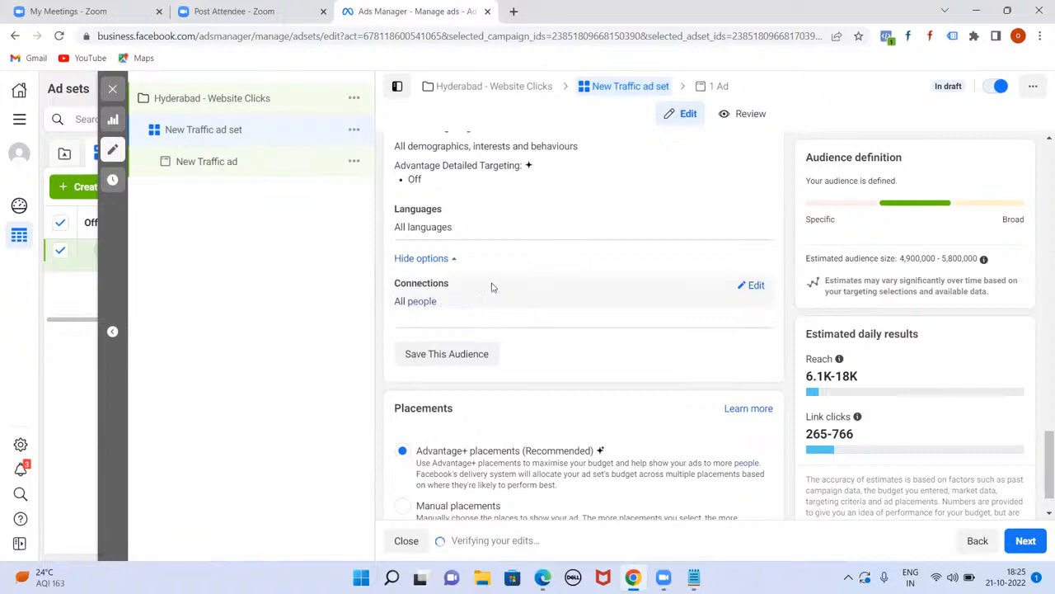
pyautogui.scroll(-1, 556, 274)
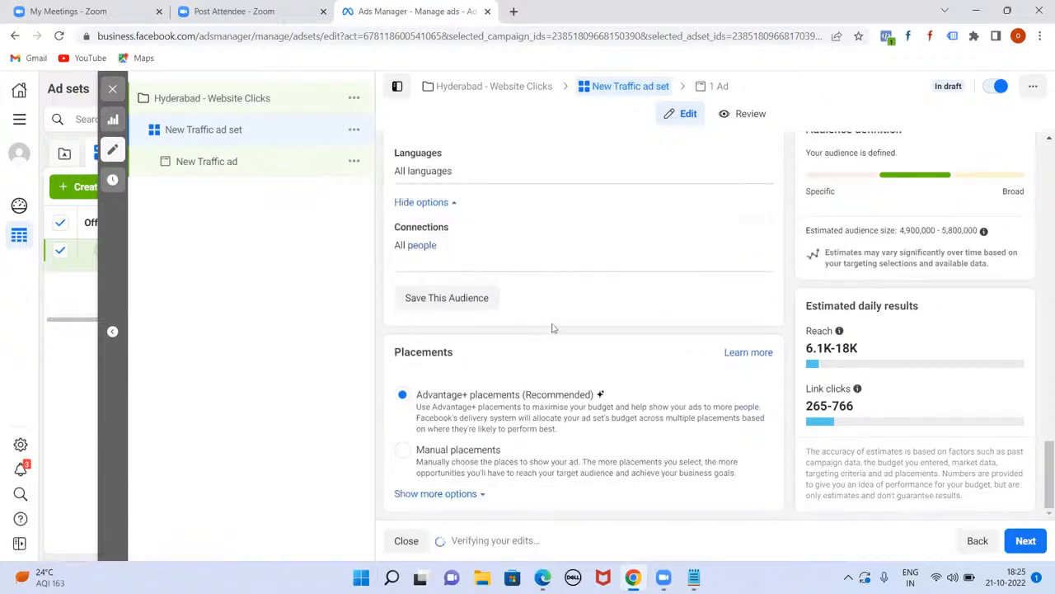
pyautogui.scroll(4, 565, 312)
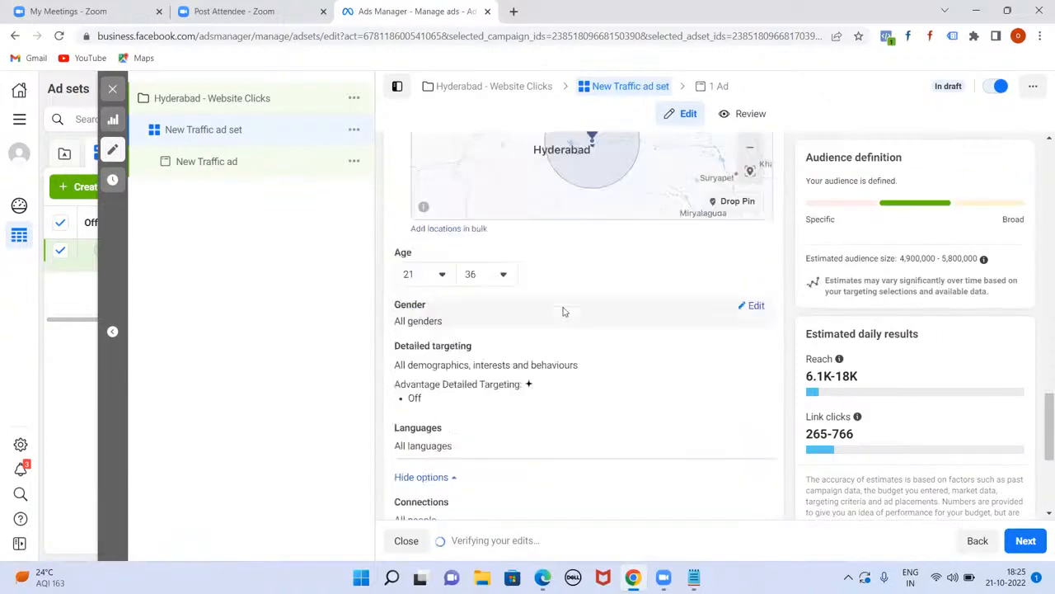
pyautogui.scroll(-4, 565, 314)
pyautogui.scroll(2, 565, 315)
pyautogui.scroll(-2, 564, 315)
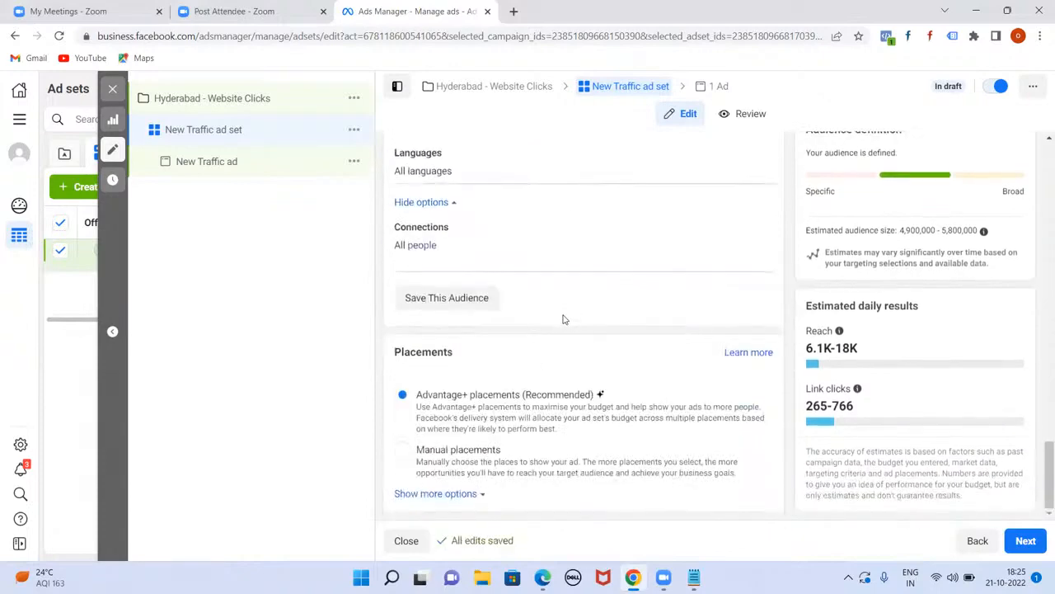
# Step: Show the extra placement options including Brand safety, then return to Detailed targeting
pyautogui.click(461, 492)
pyautogui.scroll(-3, 614, 337)
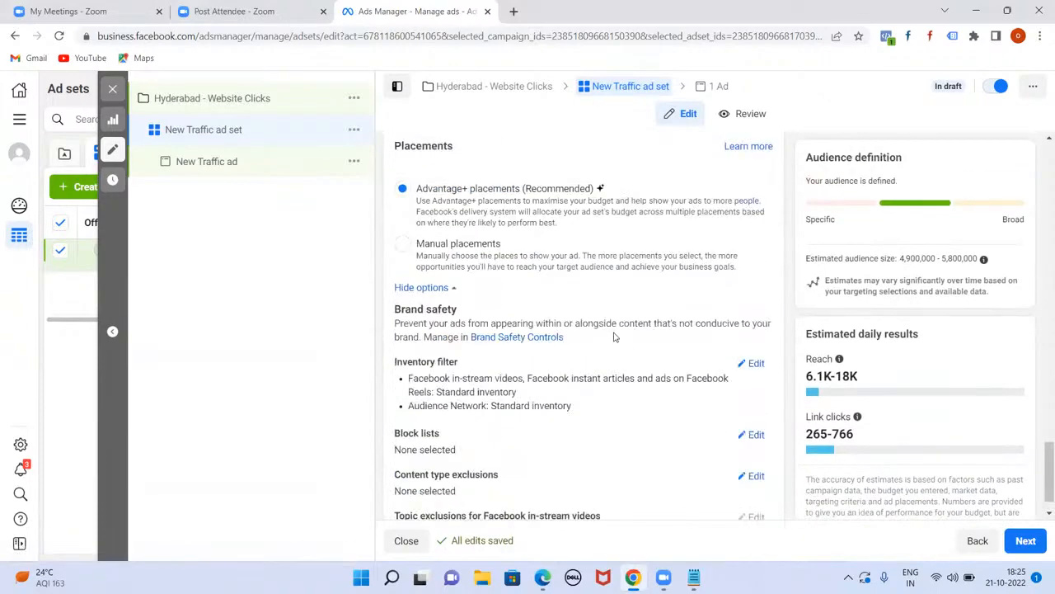
pyautogui.scroll(4, 613, 336)
pyautogui.scroll(5, 613, 336)
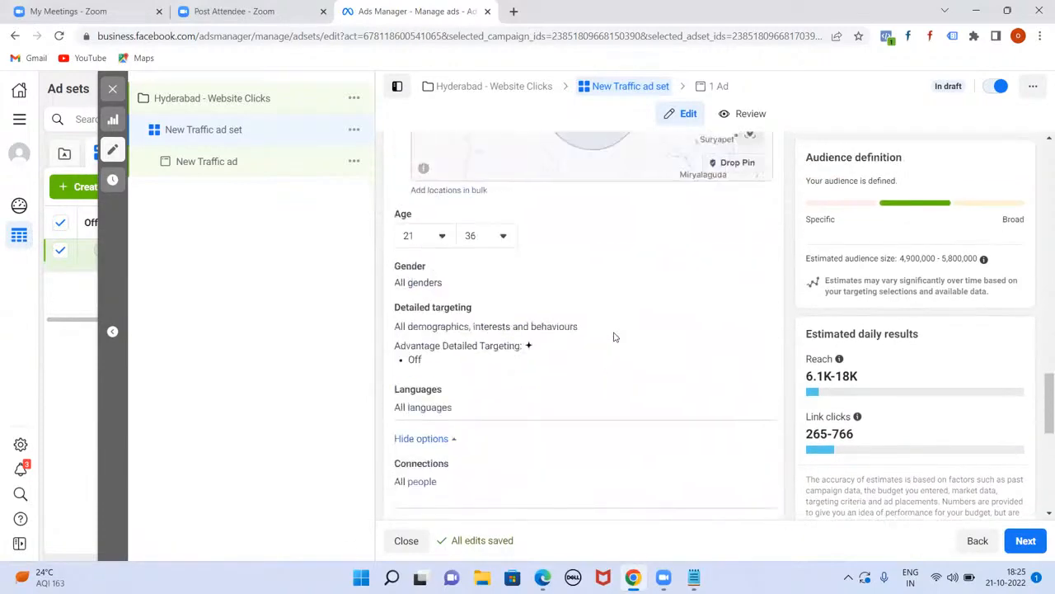
pyautogui.scroll(2, 607, 330)
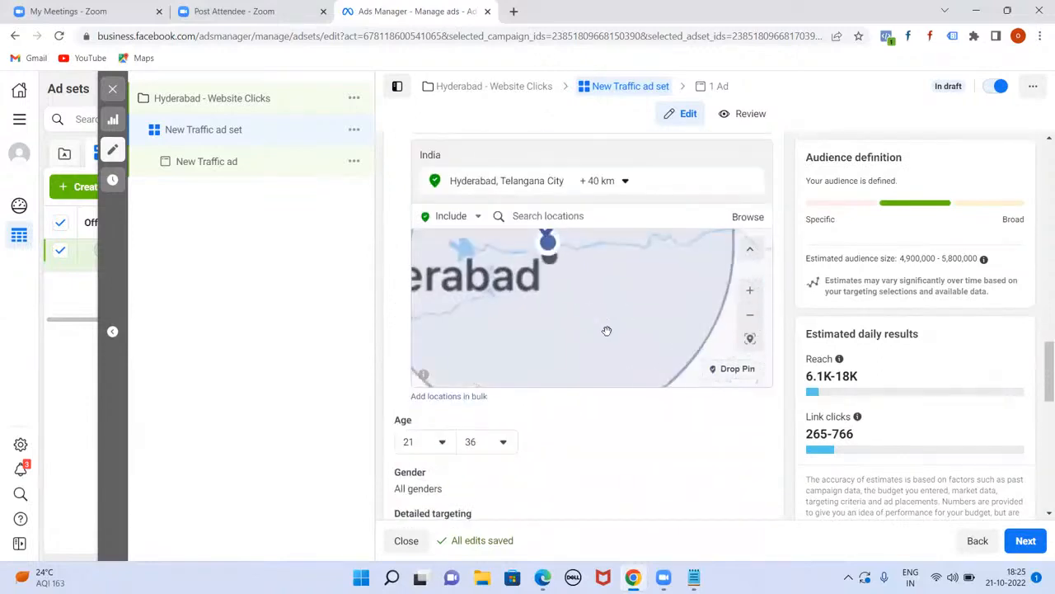
pyautogui.scroll(-2, 597, 368)
pyautogui.scroll(-3, 483, 370)
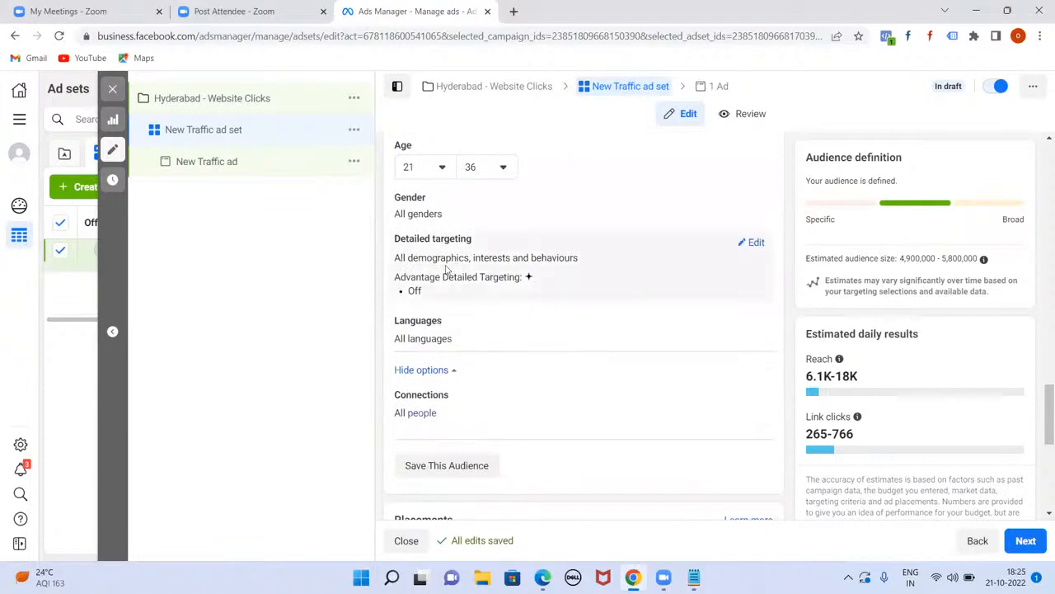
# Step: Browse Detailed targeting and expand Demographics into Education, Financial, Life events, Parents, Relationship and Work
pyautogui.click(757, 244)
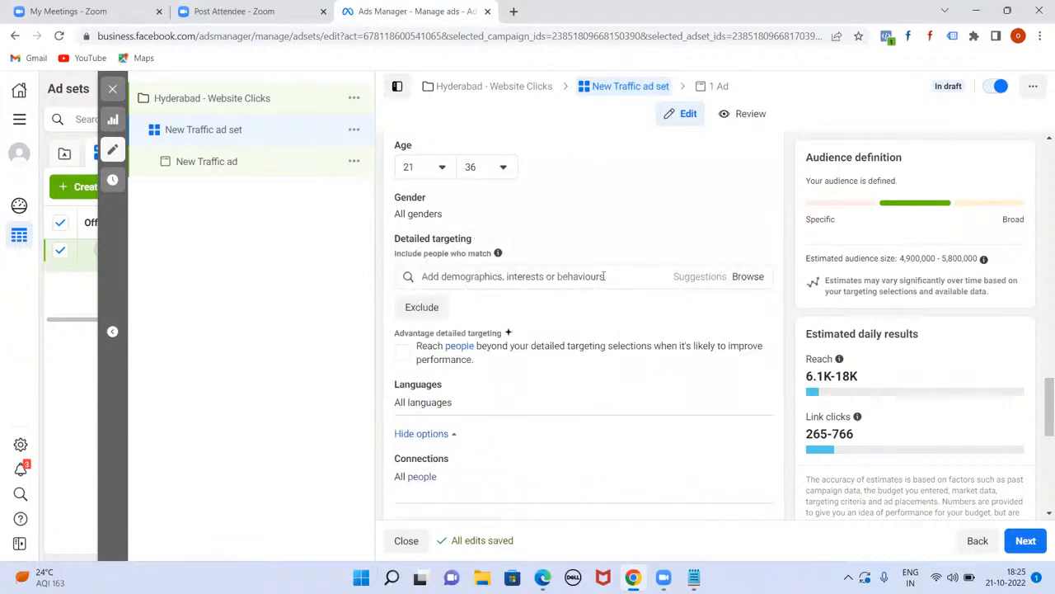
pyautogui.click(747, 282)
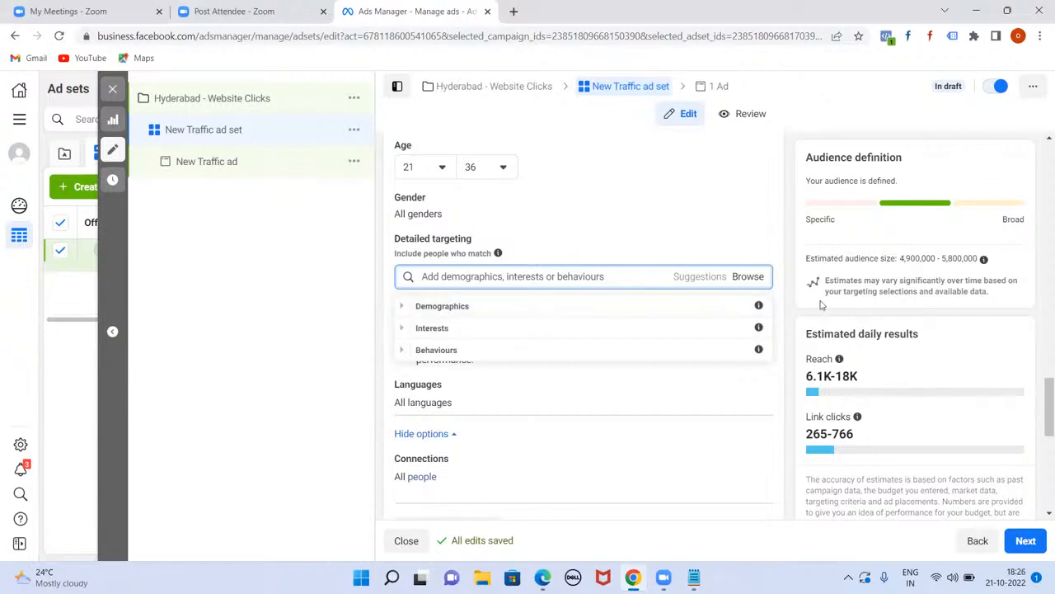
pyautogui.moveTo(762, 307)
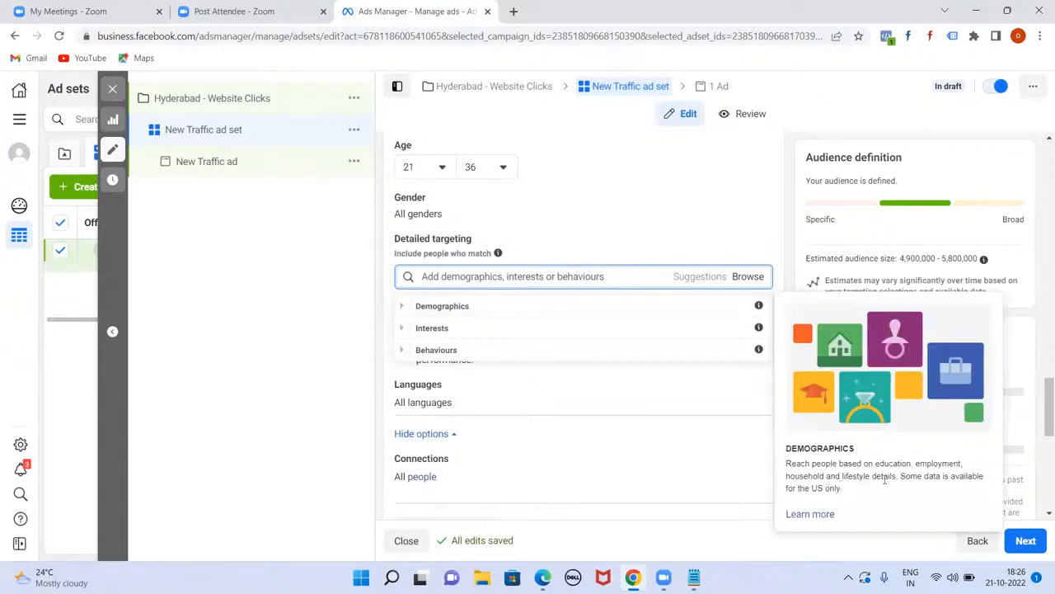
pyautogui.moveTo(513, 355)
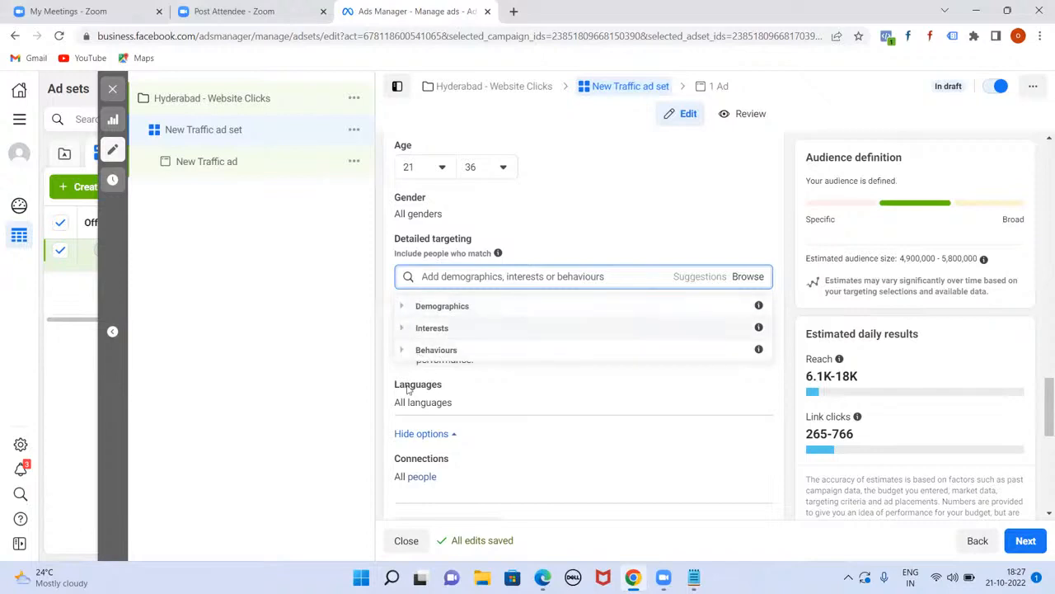
pyautogui.click(404, 306)
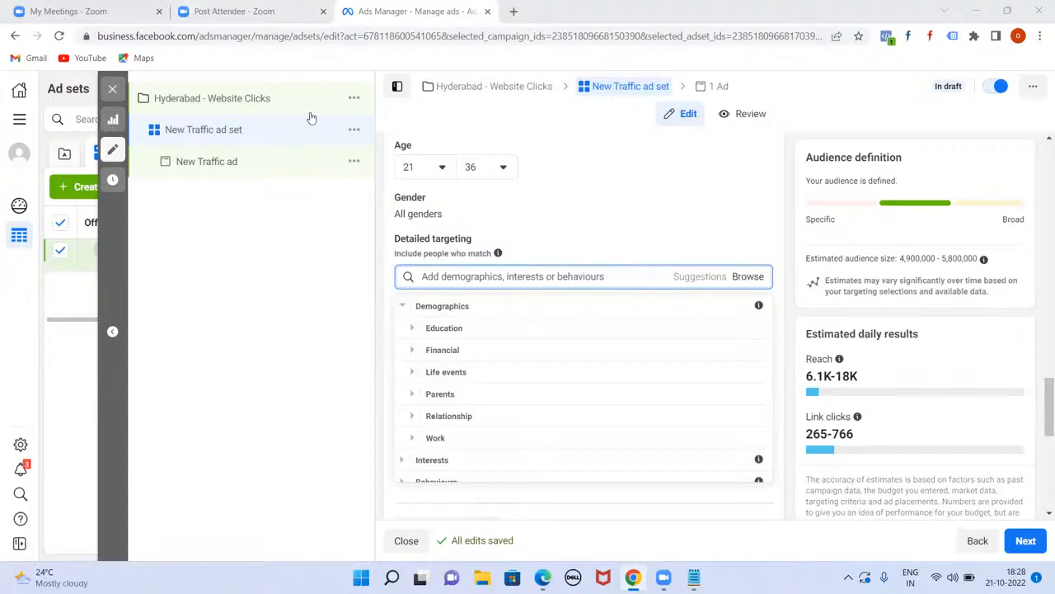
# Step: Expand Education > Education level and scroll through its options from At high school to Unspecified
pyautogui.click(412, 330)
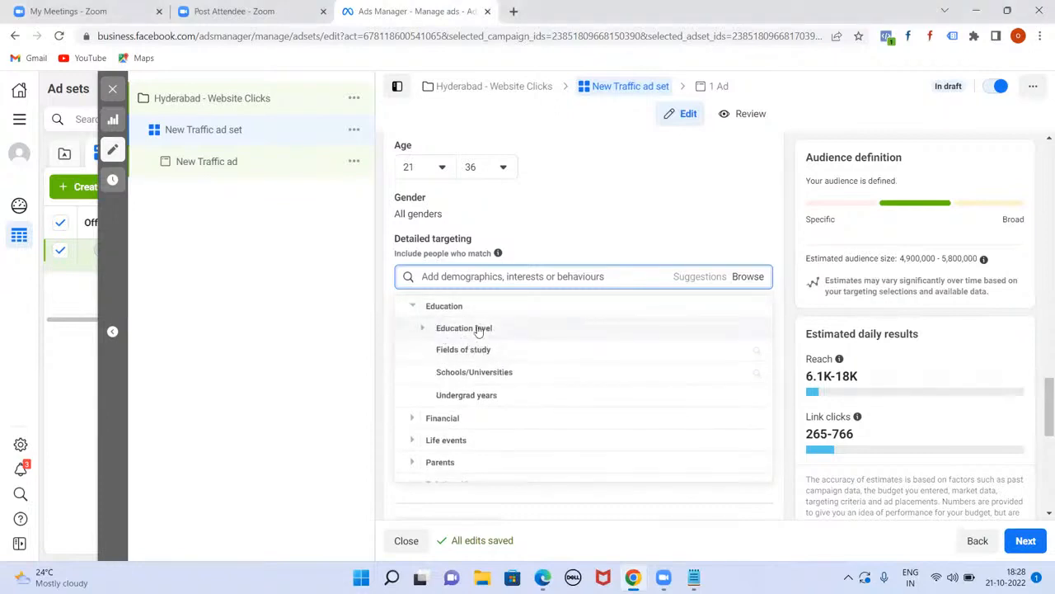
pyautogui.click(478, 329)
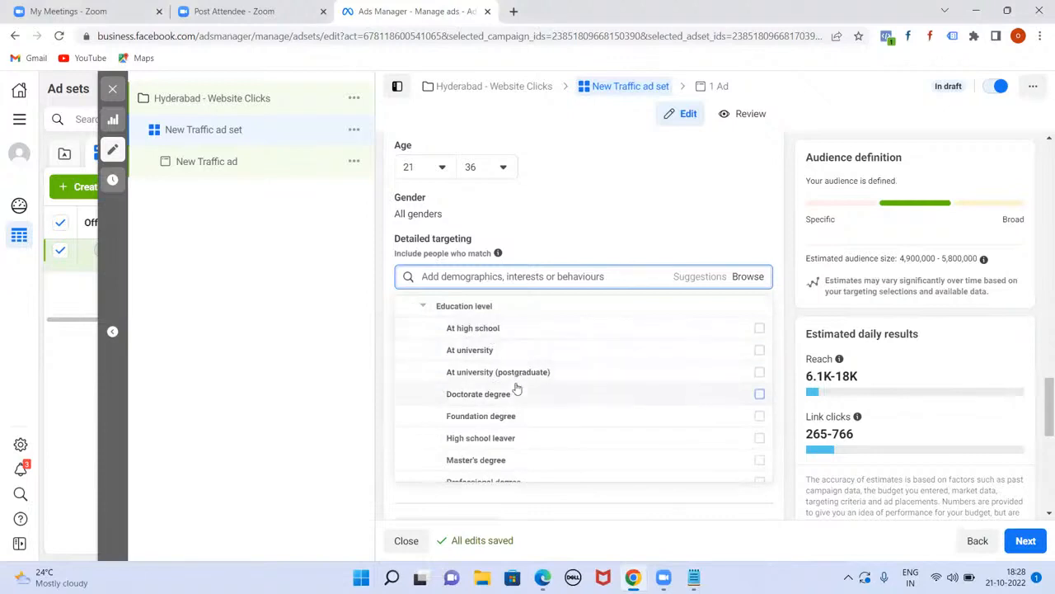
pyautogui.scroll(-2, 519, 376)
pyautogui.scroll(-1, 521, 371)
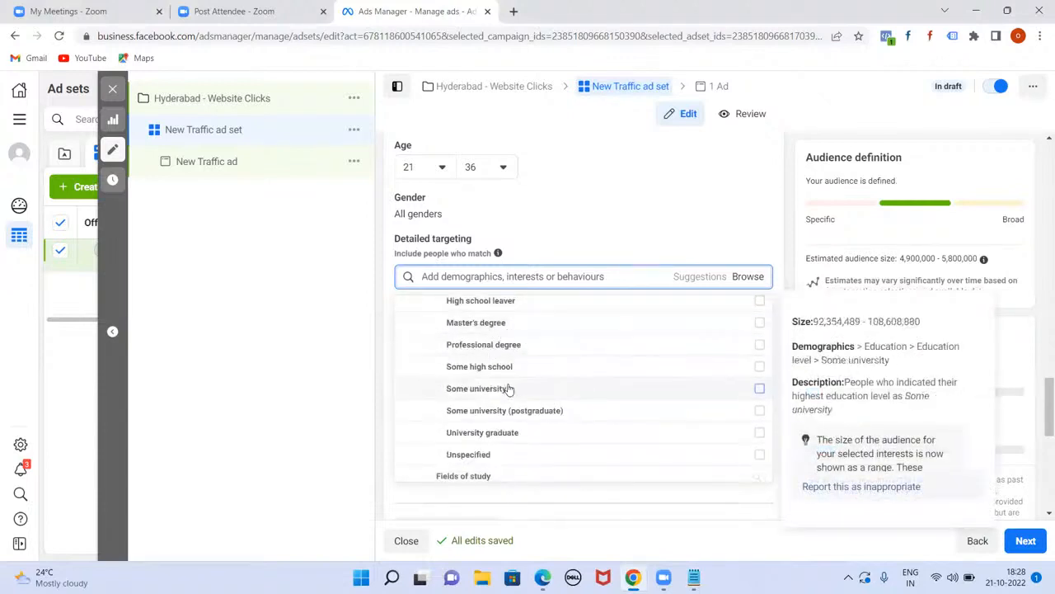
pyautogui.scroll(-1, 509, 390)
pyautogui.scroll(5, 511, 388)
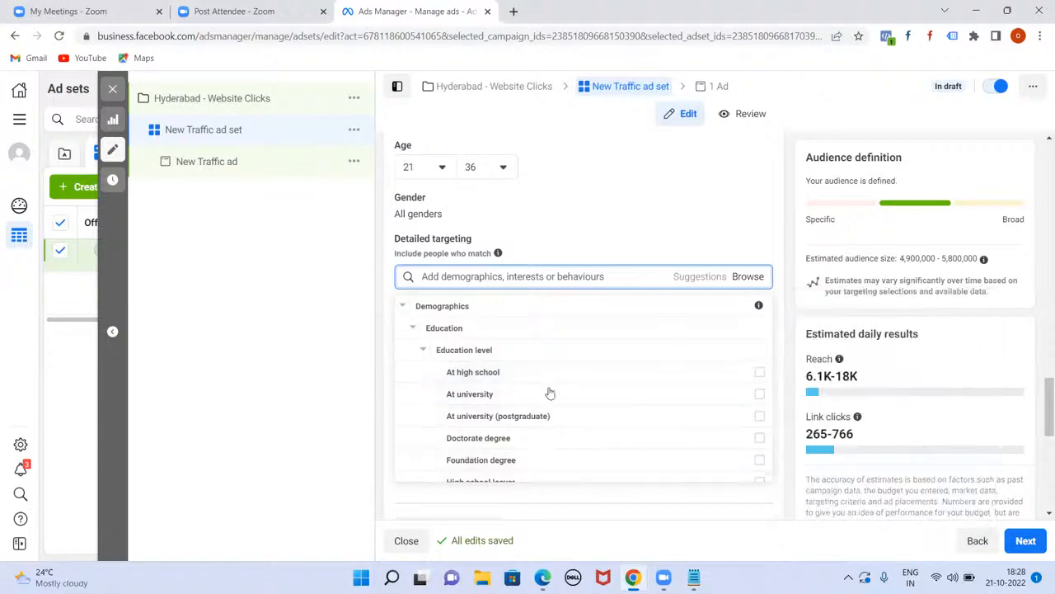
pyautogui.scroll(-2, 551, 382)
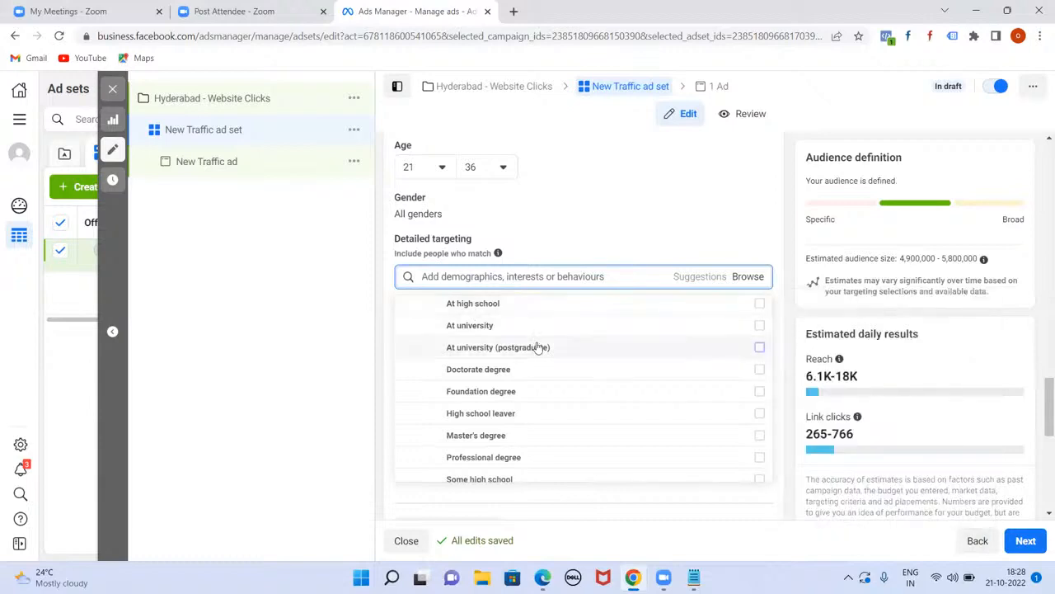
pyautogui.scroll(-2, 536, 346)
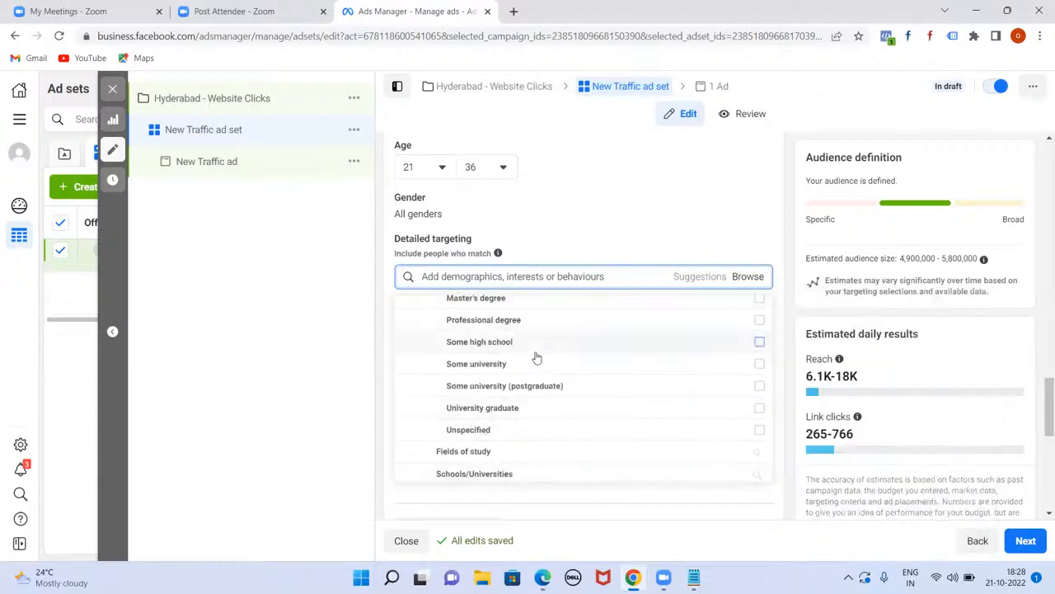
pyautogui.scroll(-2, 536, 363)
pyautogui.scroll(5, 537, 362)
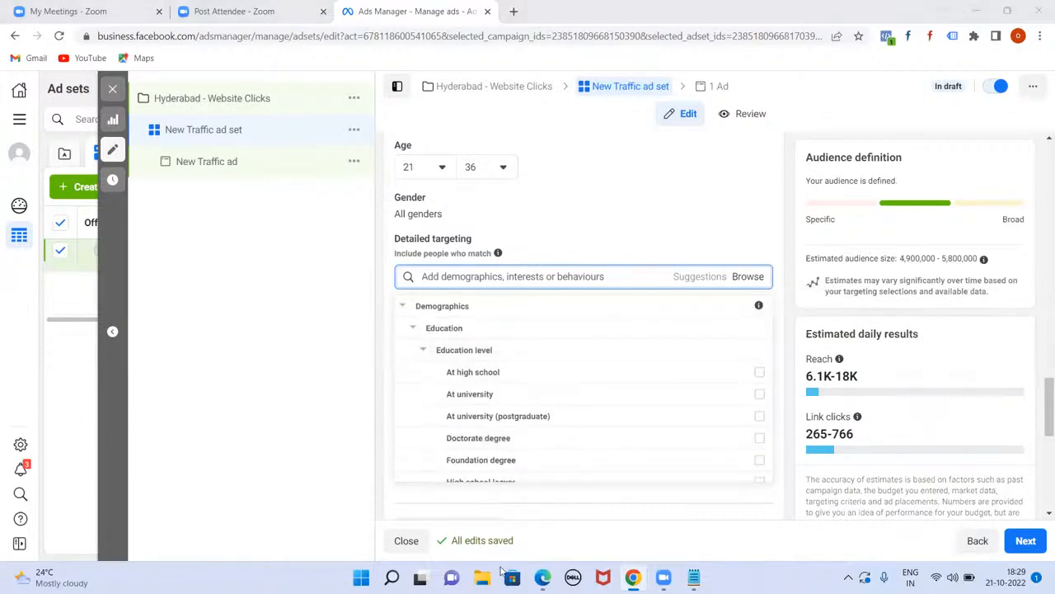
pyautogui.scroll(-1, 541, 360)
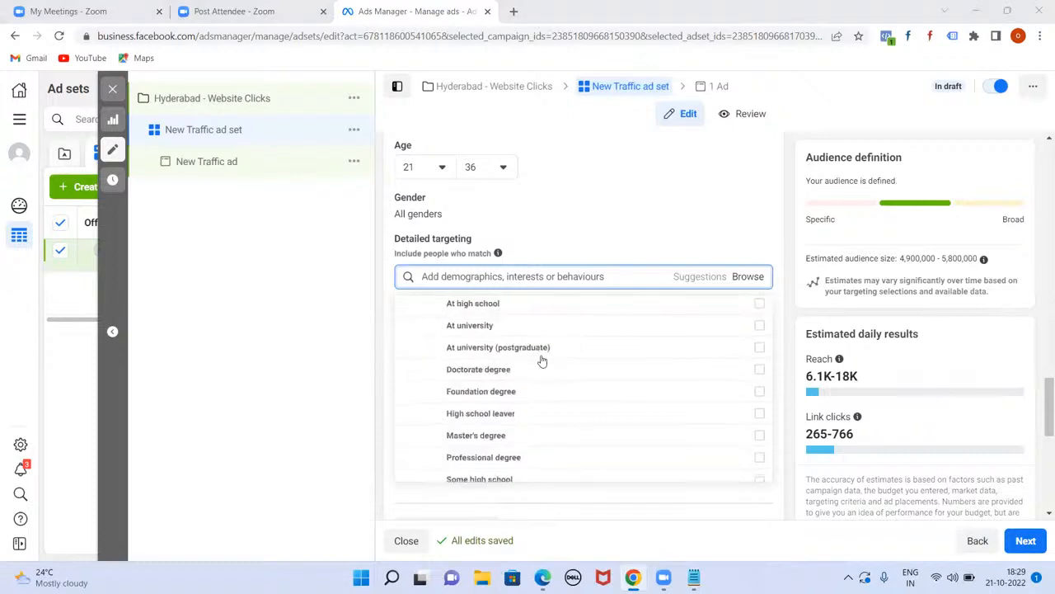
pyautogui.scroll(-2, 514, 343)
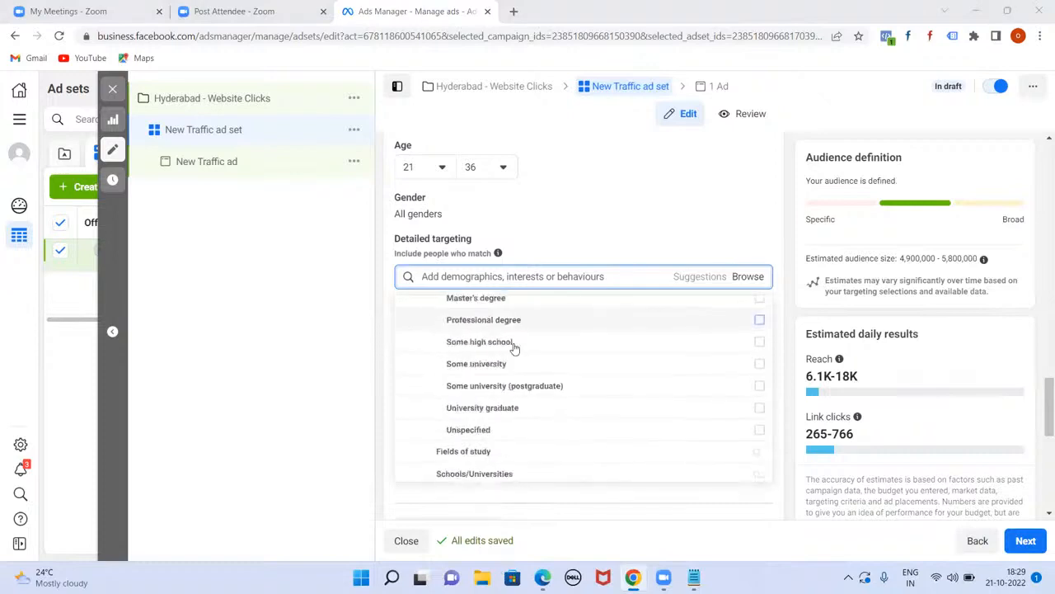
pyautogui.moveTo(513, 352)
pyautogui.scroll(-2, 514, 352)
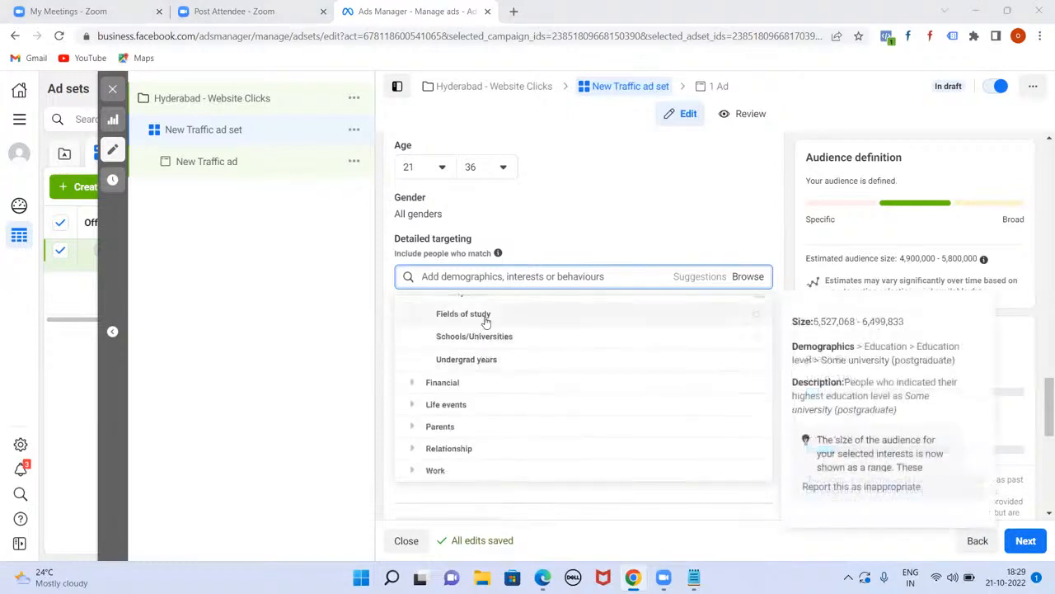
# Step: Target Education undergrad years 2019–2022, narrowing the estimated audience to 52,900–62,200
pyautogui.click(467, 361)
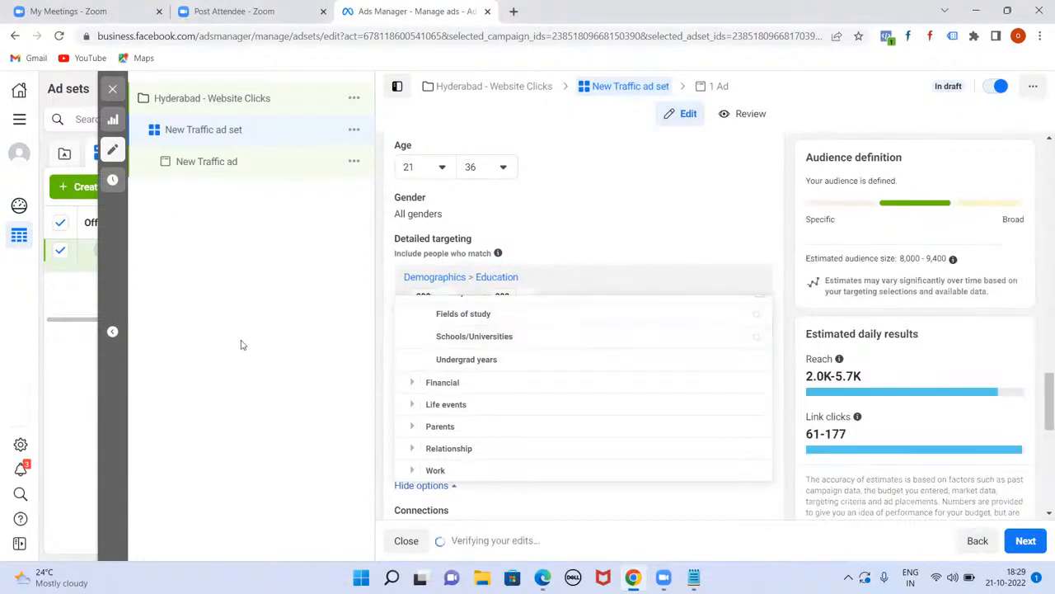
pyautogui.click(287, 313)
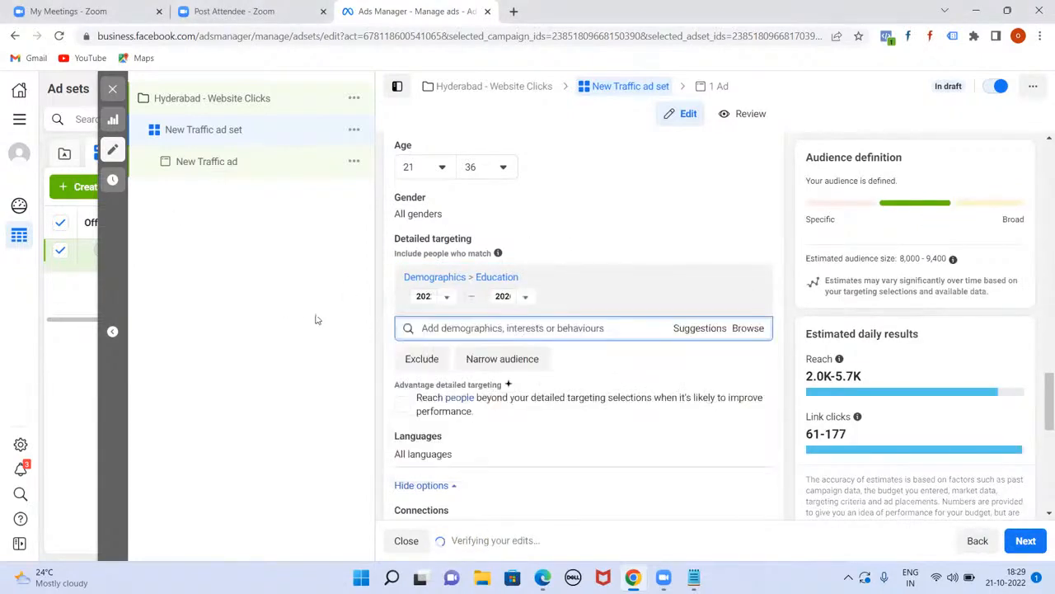
pyautogui.click(448, 298)
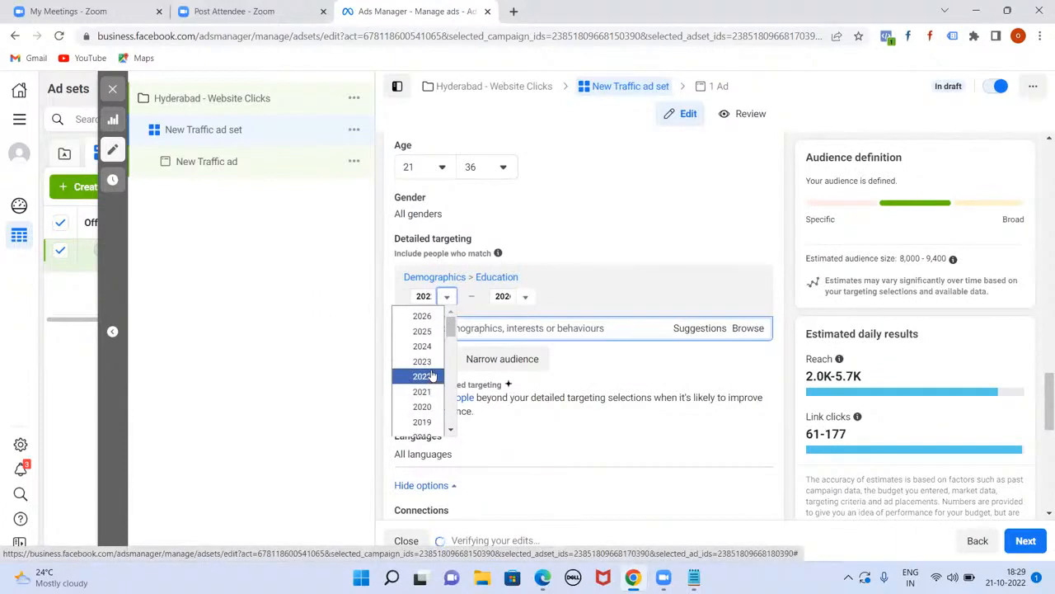
pyautogui.click(421, 422)
pyautogui.click(524, 296)
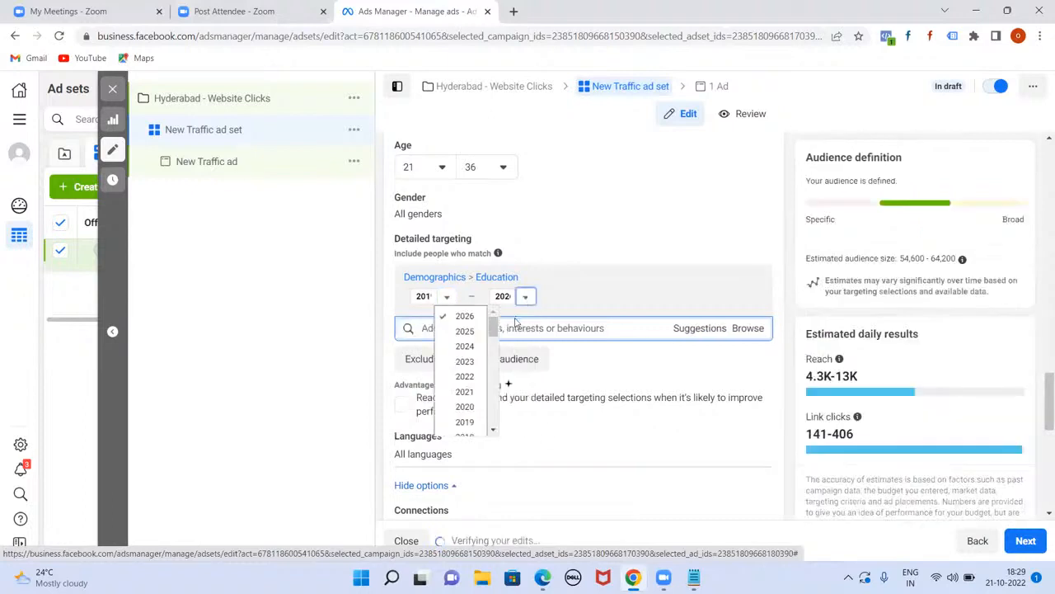
pyautogui.click(478, 377)
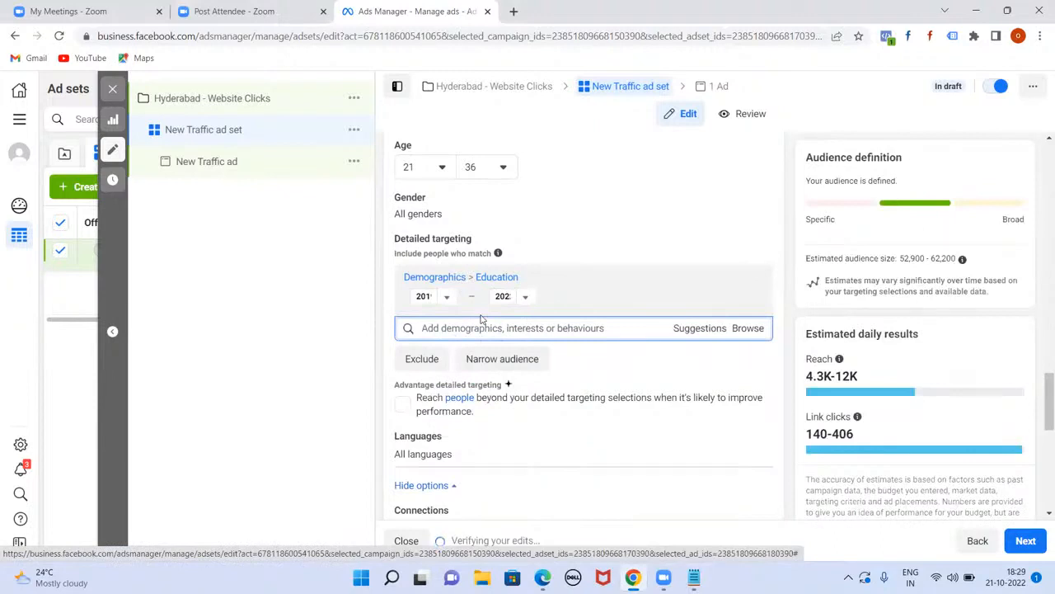
pyautogui.scroll(-3, 485, 321)
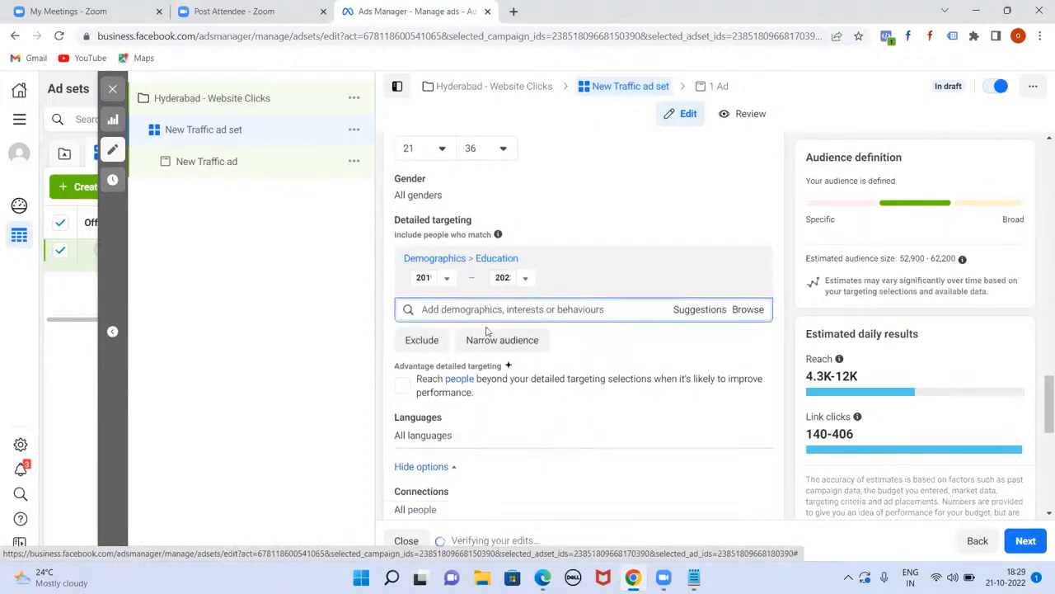
pyautogui.scroll(2, 484, 326)
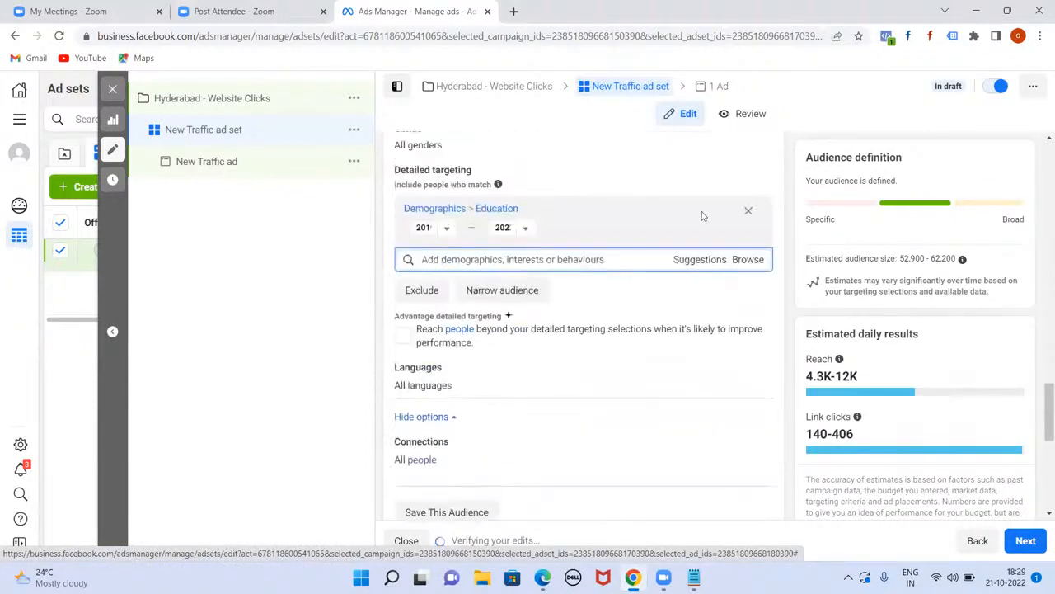
# Step: Remove the Education targeting and reopen Browse with Demographics expanded
pyautogui.click(748, 211)
pyautogui.click(767, 210)
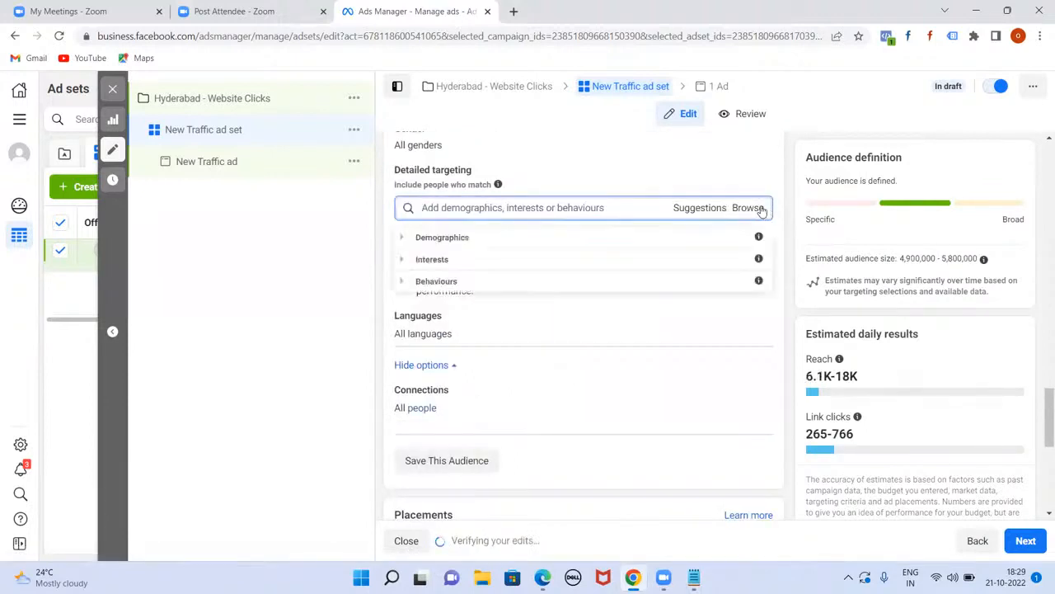
pyautogui.click(401, 238)
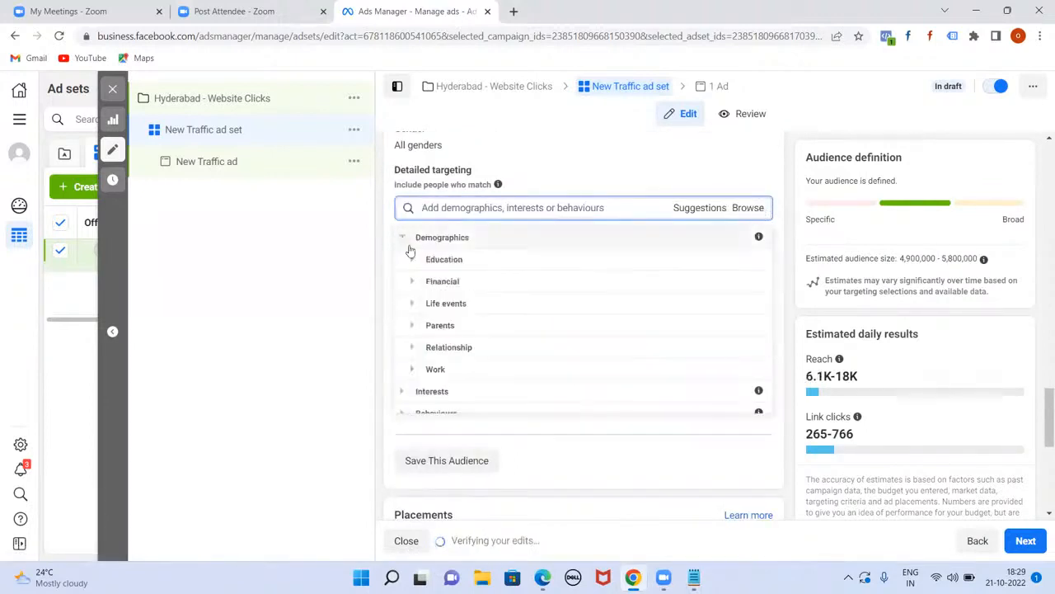
# Step: Expand Financial > Income to show the four household income tiers
pyautogui.click(413, 281)
pyautogui.scroll(-1, 413, 282)
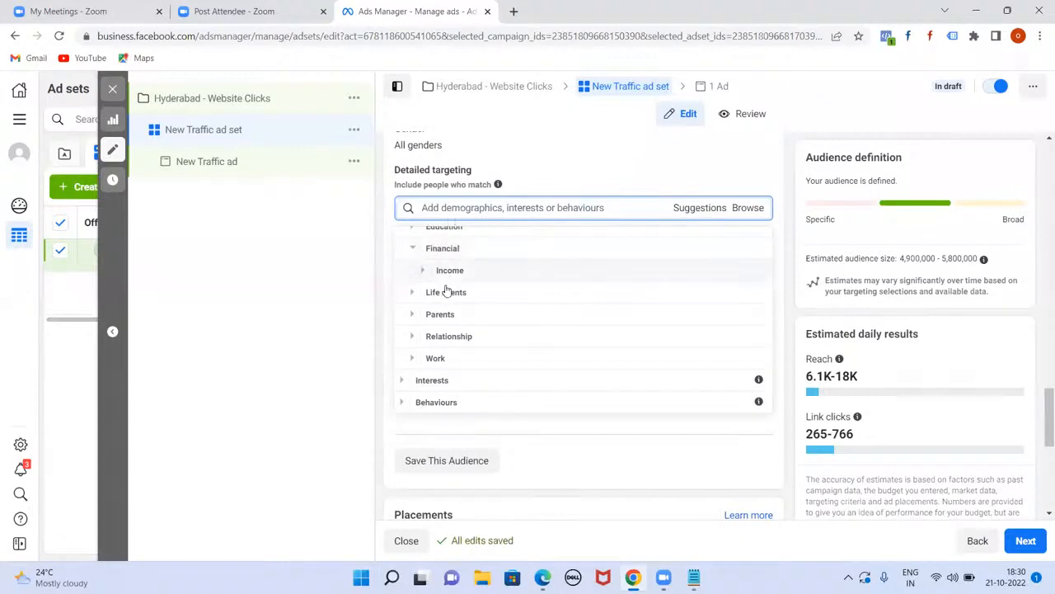
pyautogui.click(422, 272)
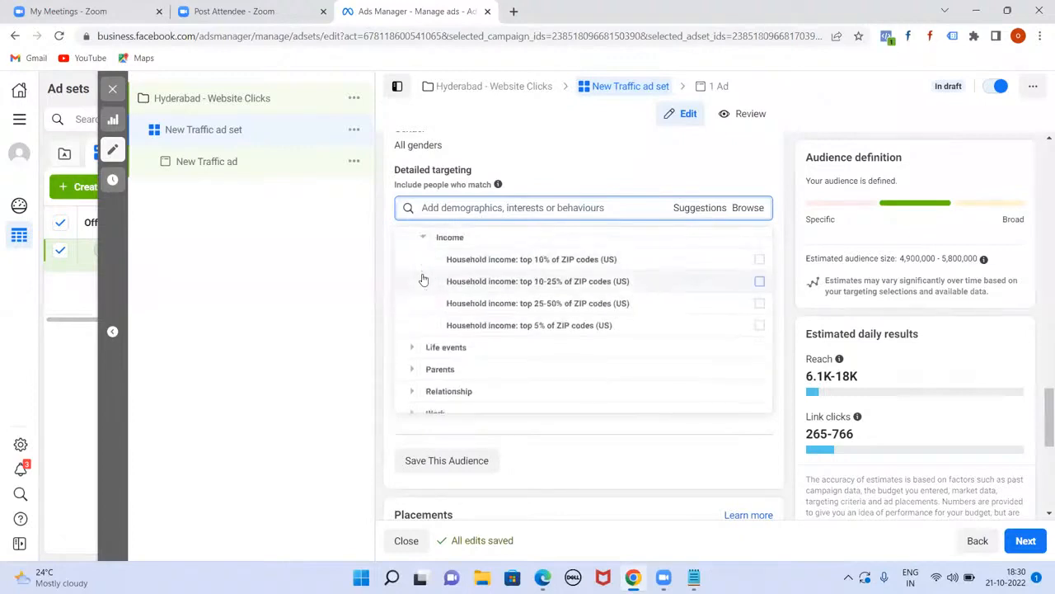
pyautogui.moveTo(424, 260)
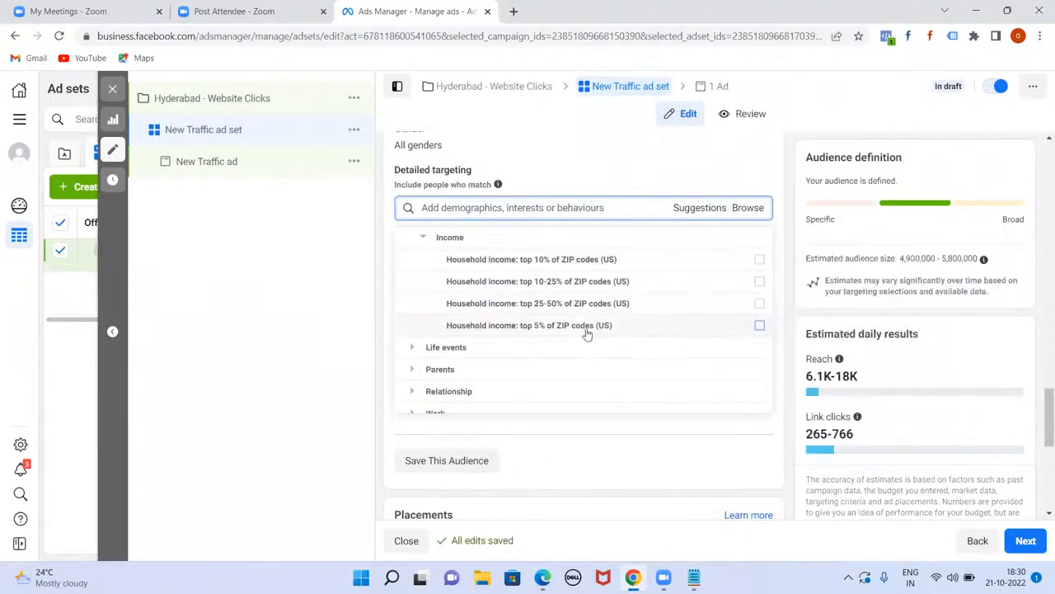
pyautogui.moveTo(587, 331)
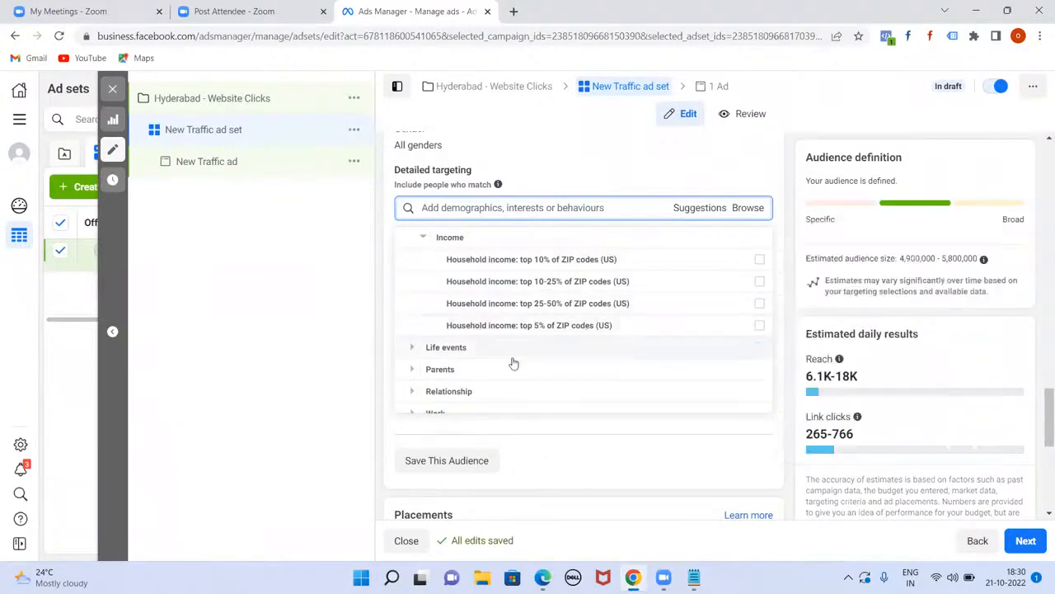
pyautogui.scroll(1, 569, 310)
pyautogui.scroll(1, 569, 310)
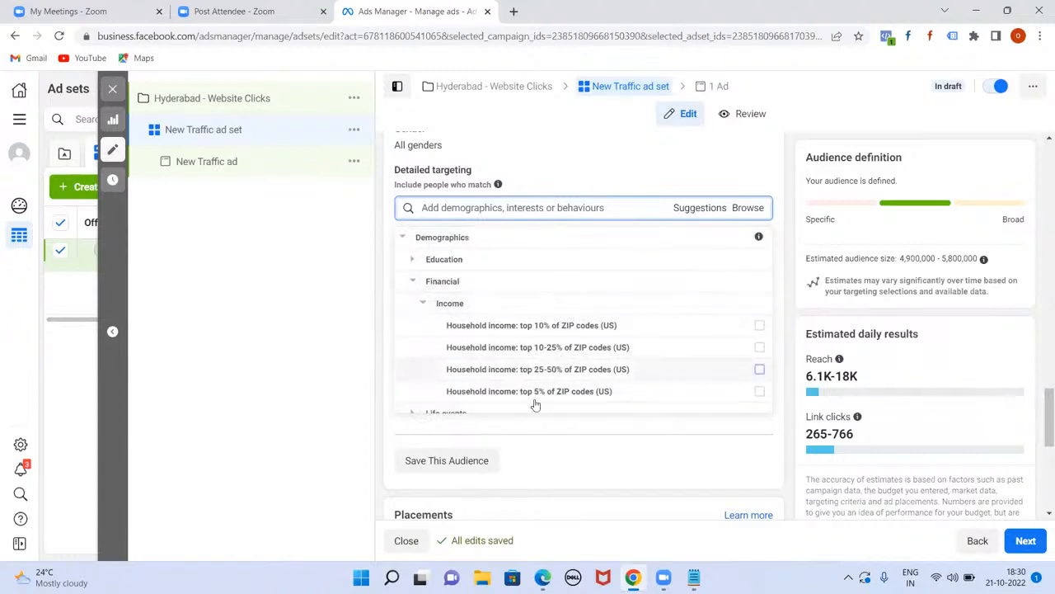
pyautogui.click(511, 576)
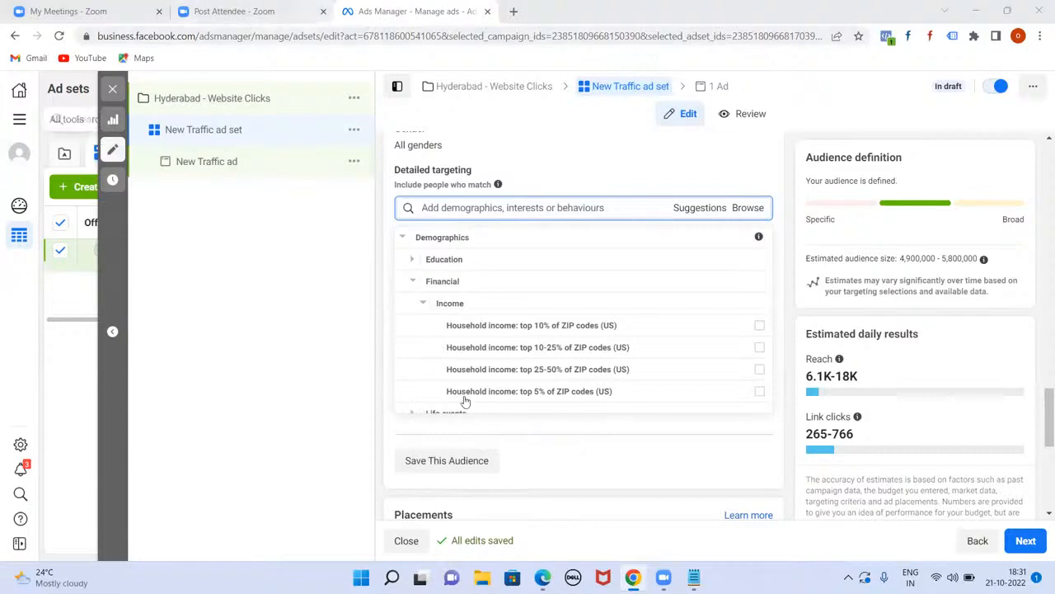
# Step: Reopen Browse and expand Demographics > Financial > Income again
pyautogui.click(863, 96)
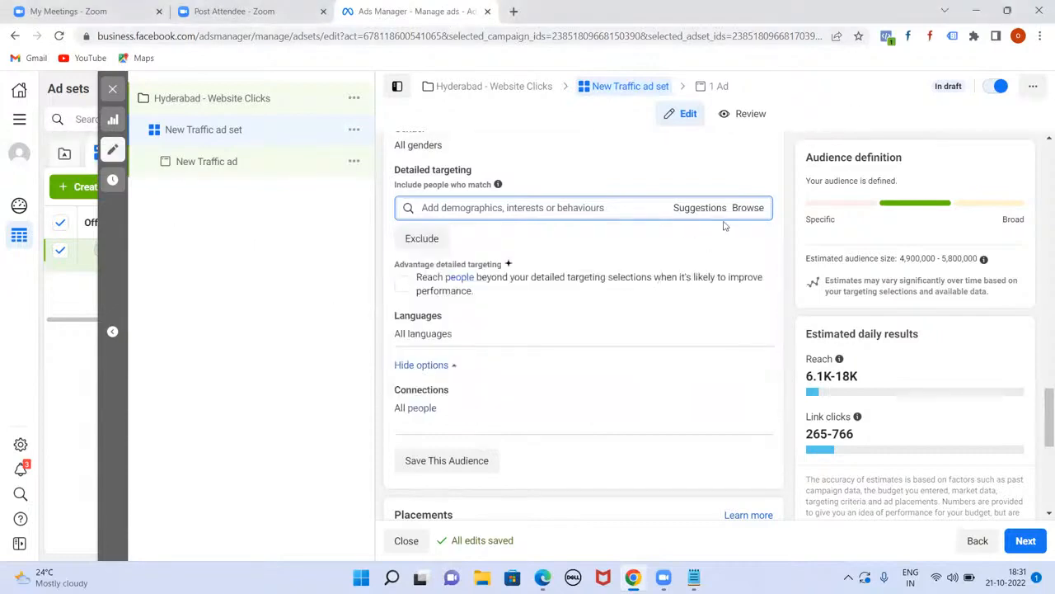
pyautogui.click(747, 211)
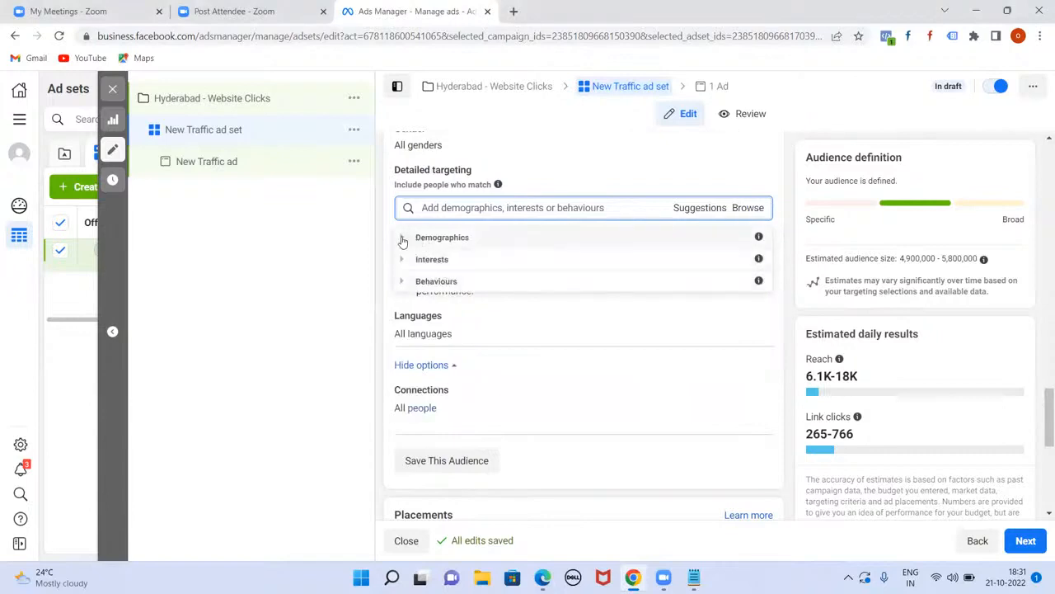
pyautogui.click(402, 238)
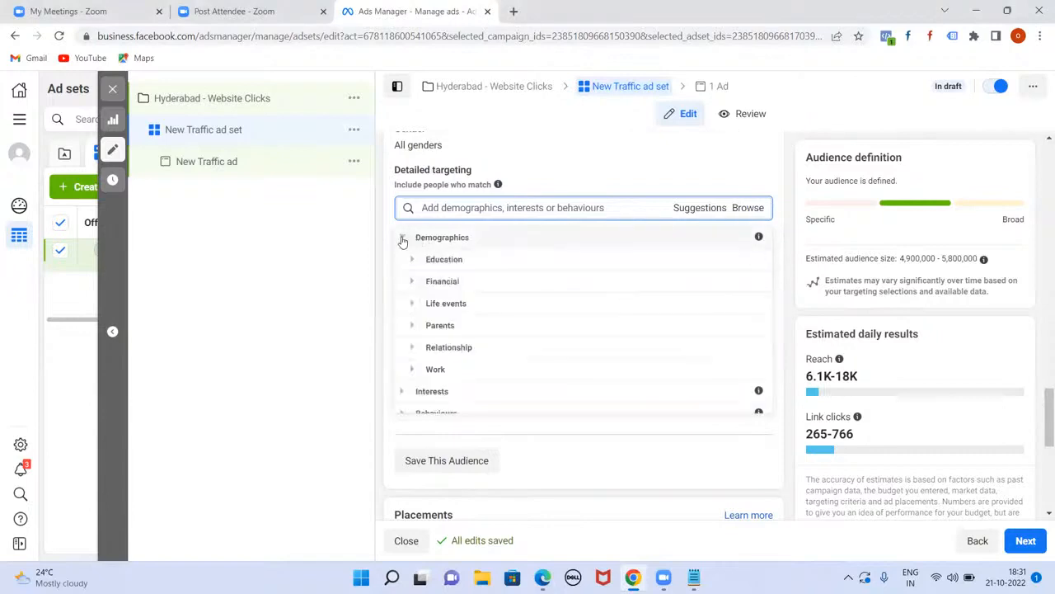
pyautogui.click(411, 281)
pyautogui.click(424, 273)
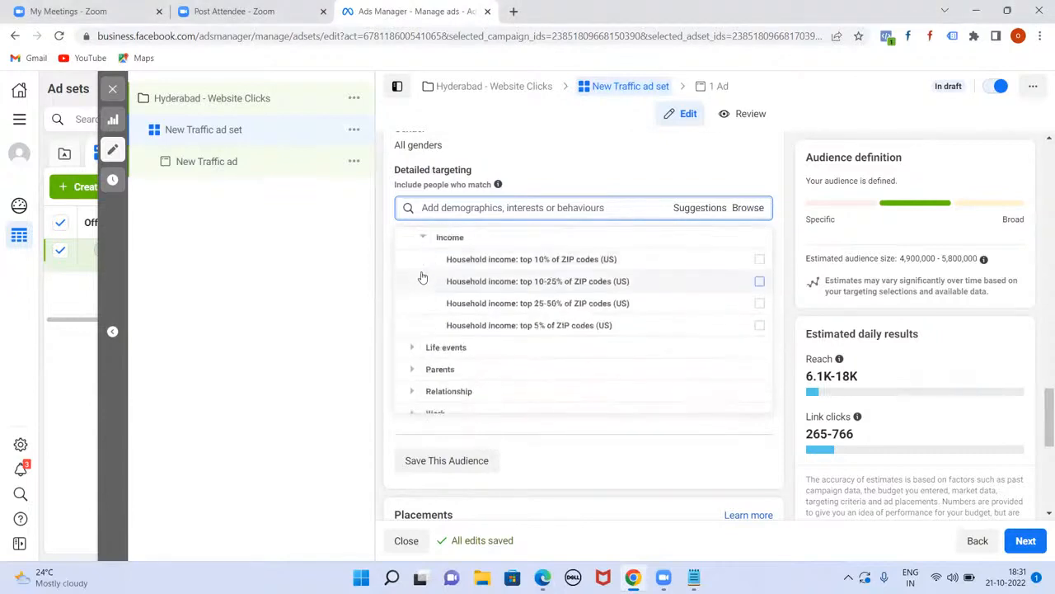
# Step: Review the four household income options, then collapse Income
pyautogui.moveTo(604, 282)
pyautogui.moveTo(561, 269)
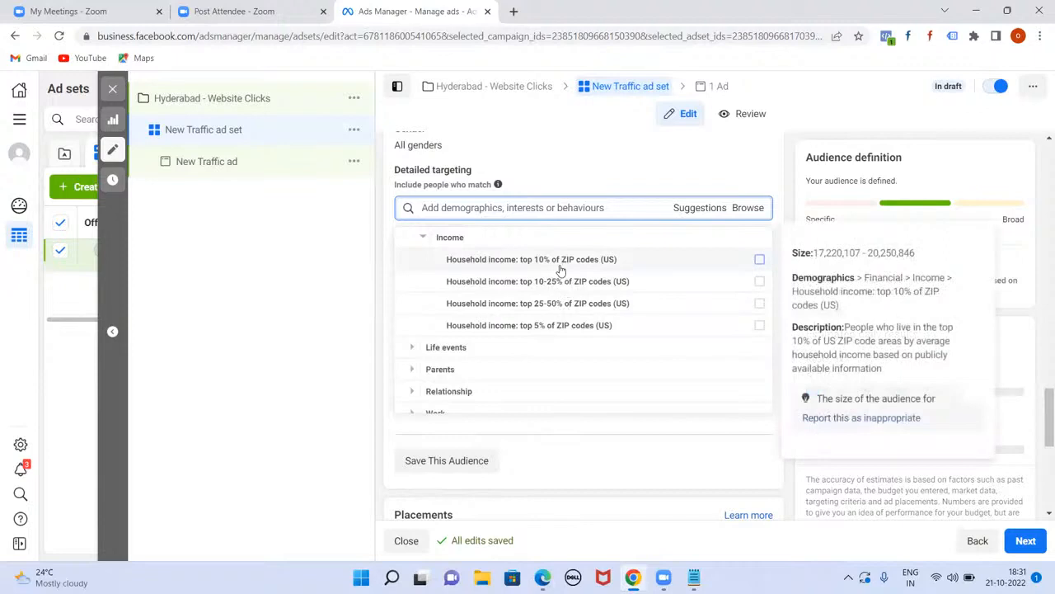
pyautogui.click(420, 237)
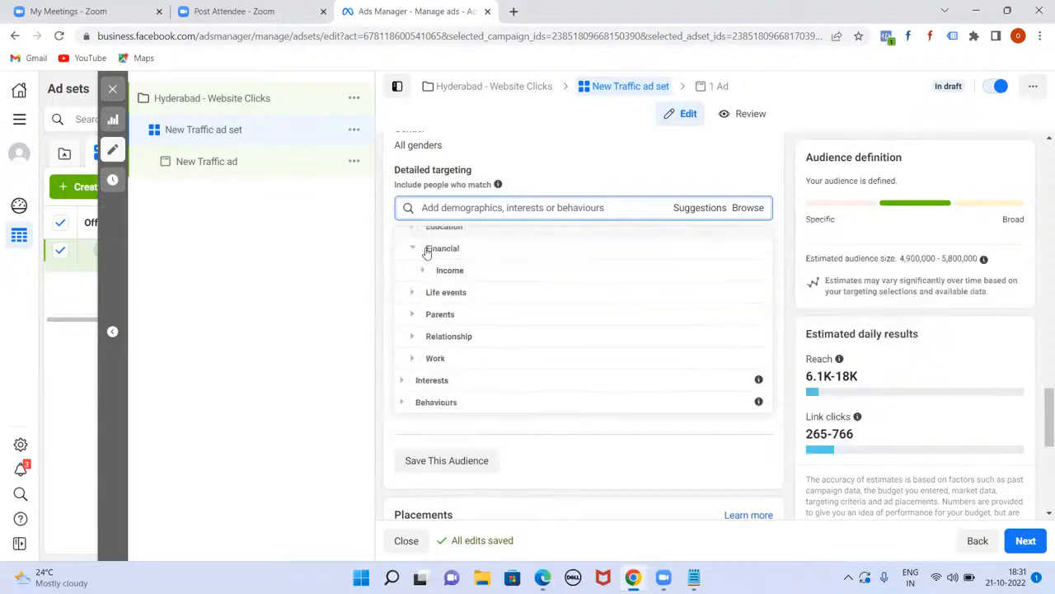
# Step: Expand Life events and open Date of birth to show Month of birth and Upcoming birthday
pyautogui.click(413, 293)
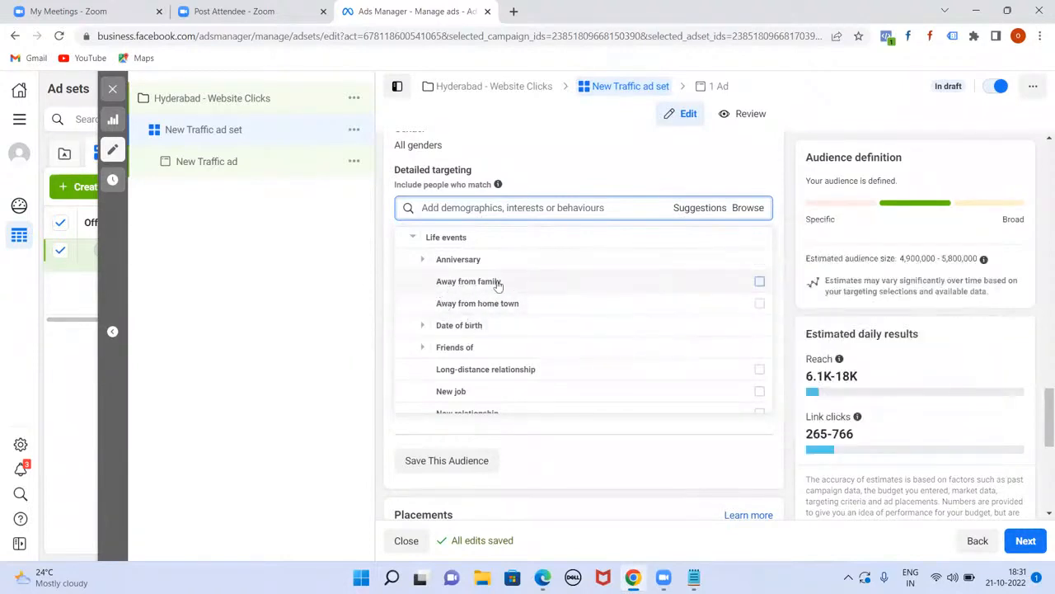
pyautogui.moveTo(509, 280)
pyautogui.moveTo(570, 303)
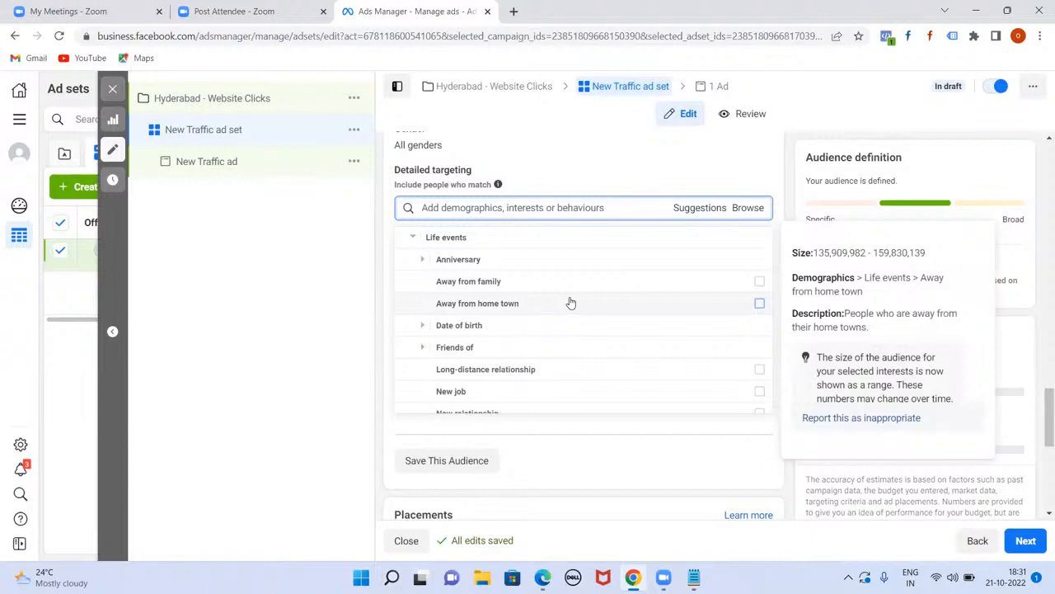
pyautogui.click(420, 327)
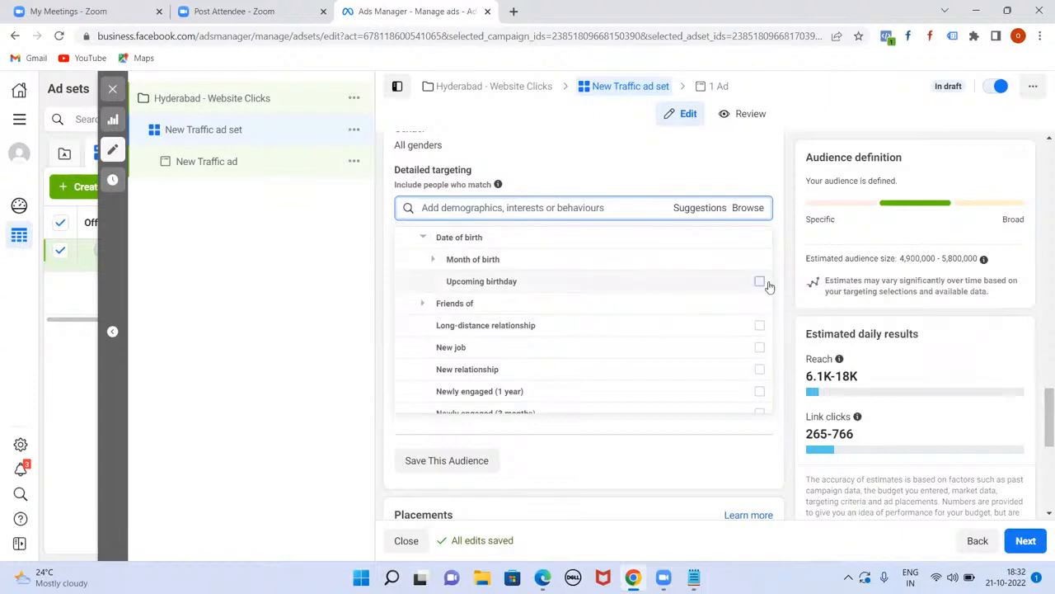
pyautogui.moveTo(768, 286)
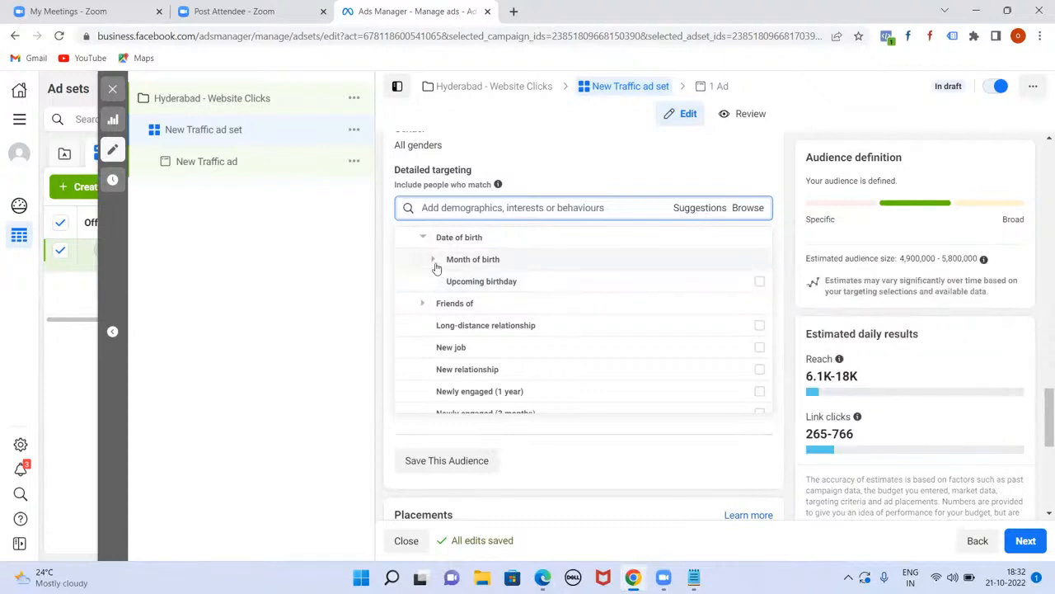
# Step: Expand Friends of and add, then remove, 'Friends of people with birthdays in a month'
pyautogui.click(422, 304)
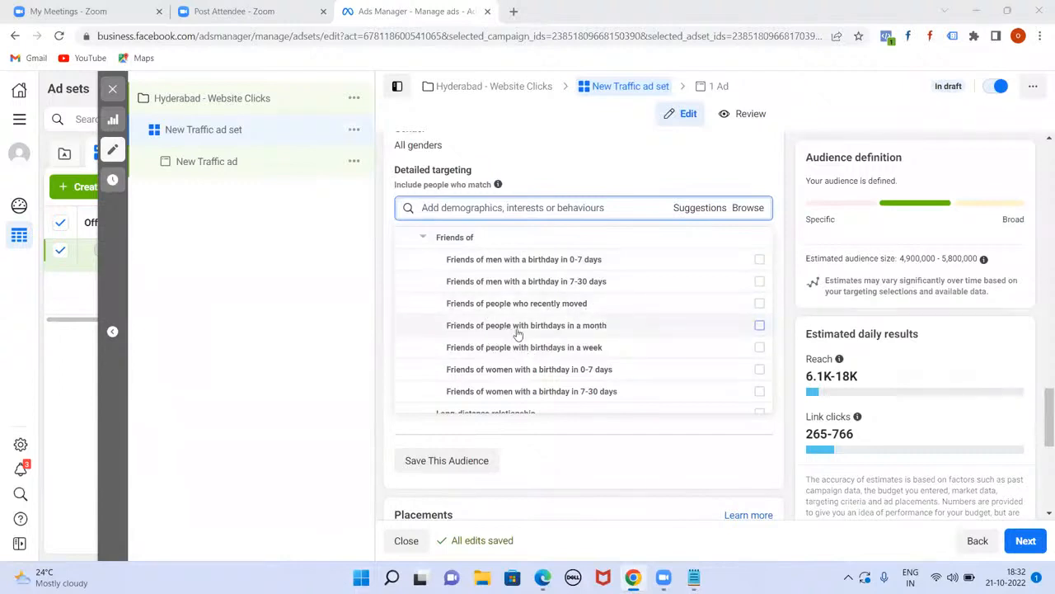
pyautogui.click(757, 326)
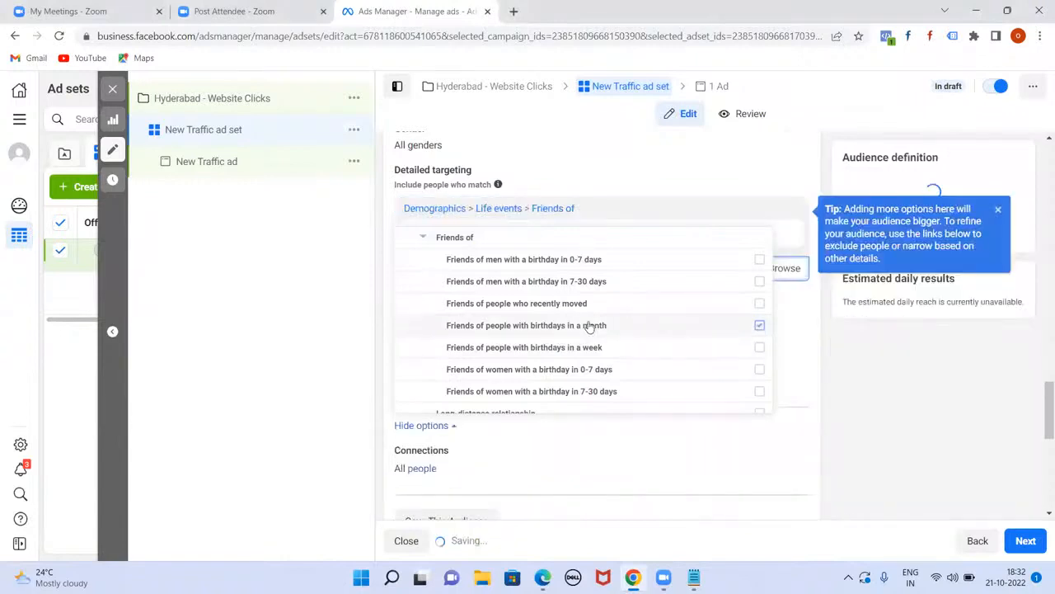
pyautogui.scroll(-1, 681, 337)
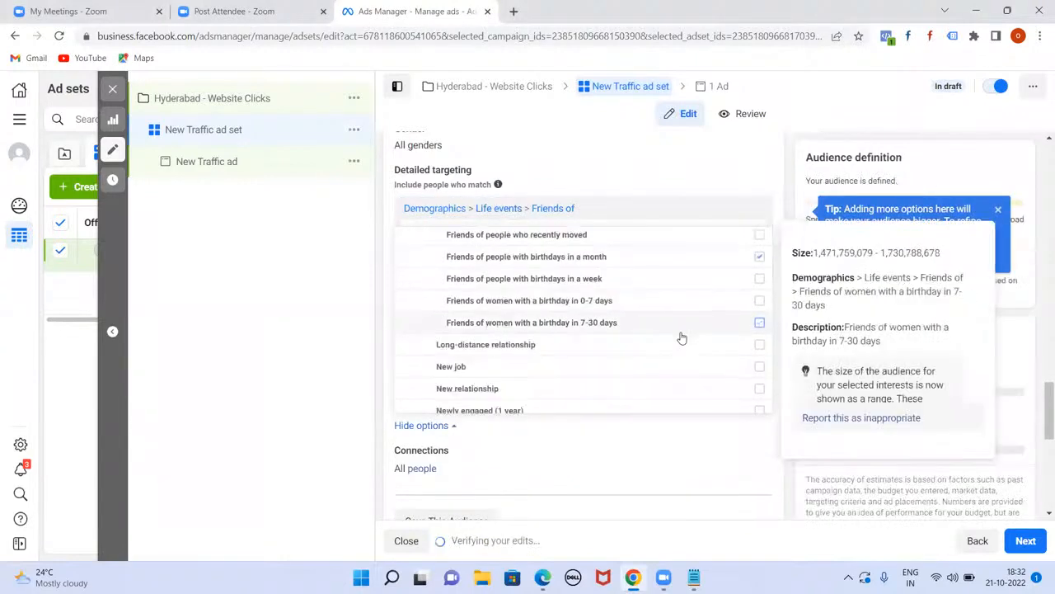
pyautogui.scroll(1, 681, 338)
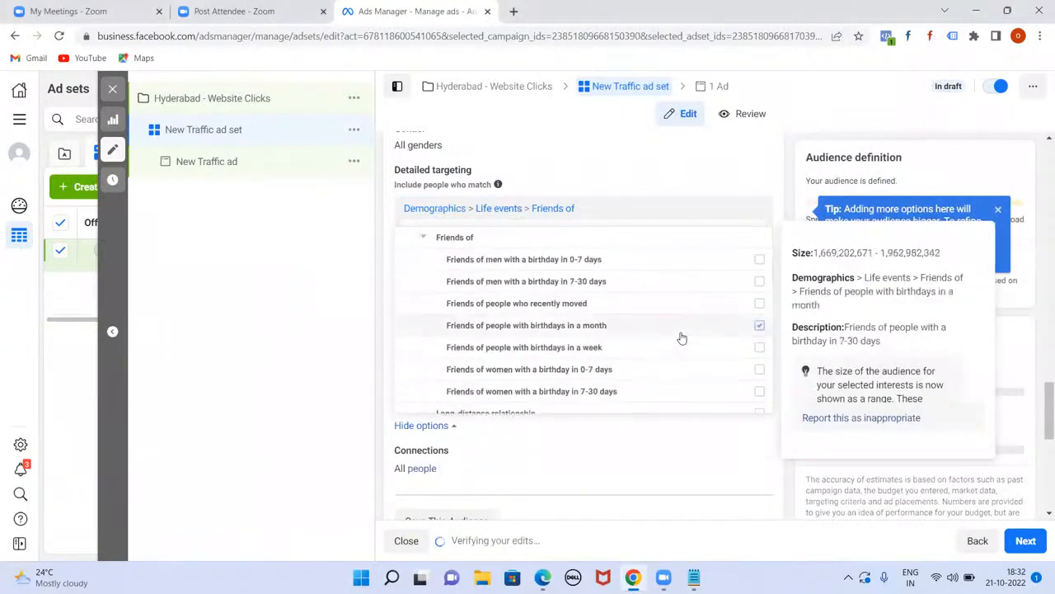
pyautogui.click(758, 327)
pyautogui.scroll(-1, 619, 365)
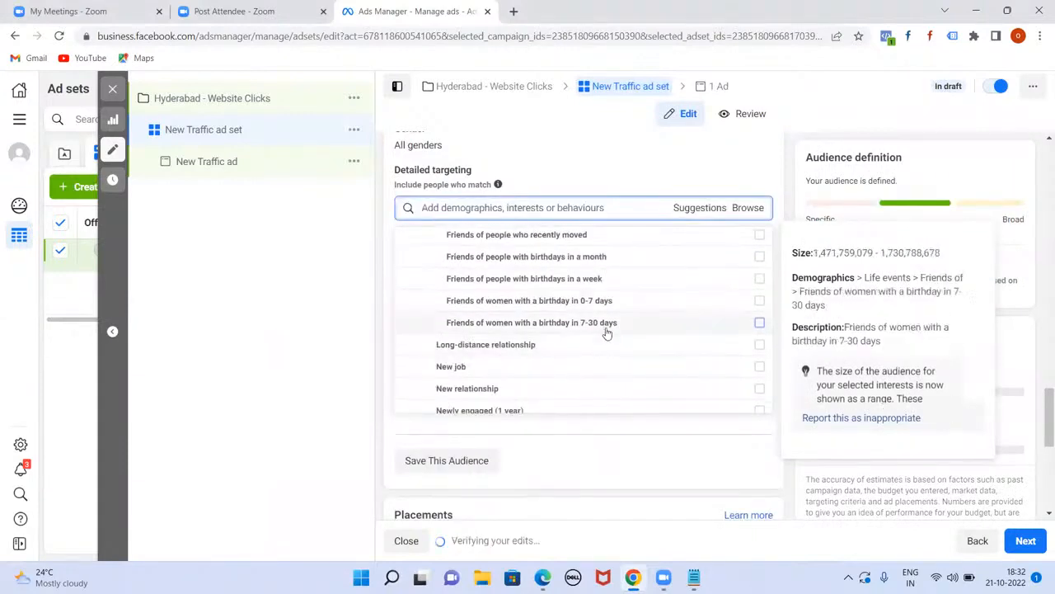
pyautogui.scroll(-1, 607, 333)
pyautogui.scroll(3, 607, 331)
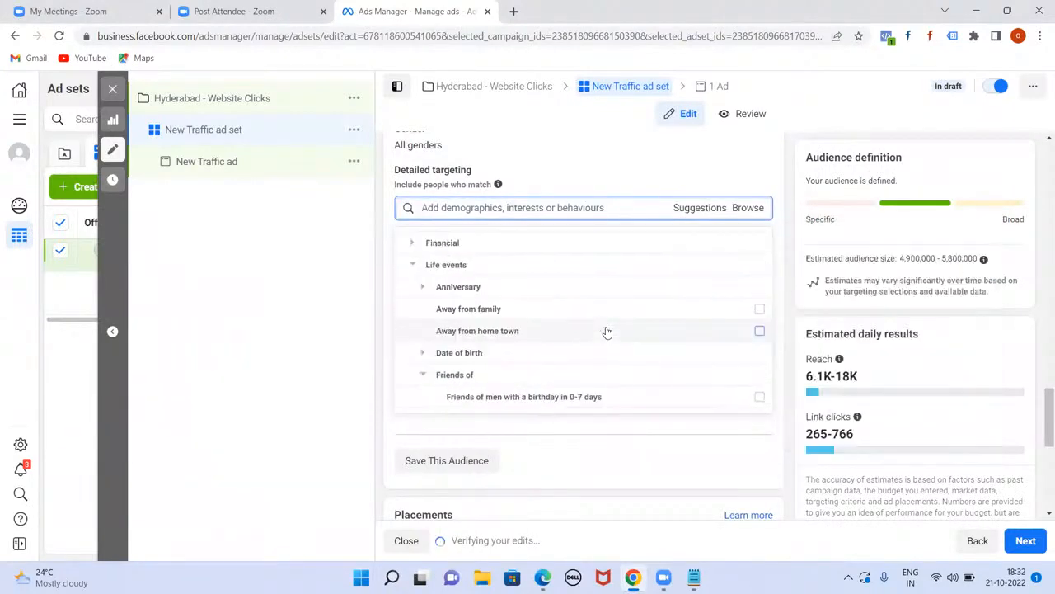
pyautogui.scroll(-1, 607, 331)
pyautogui.scroll(-3, 607, 331)
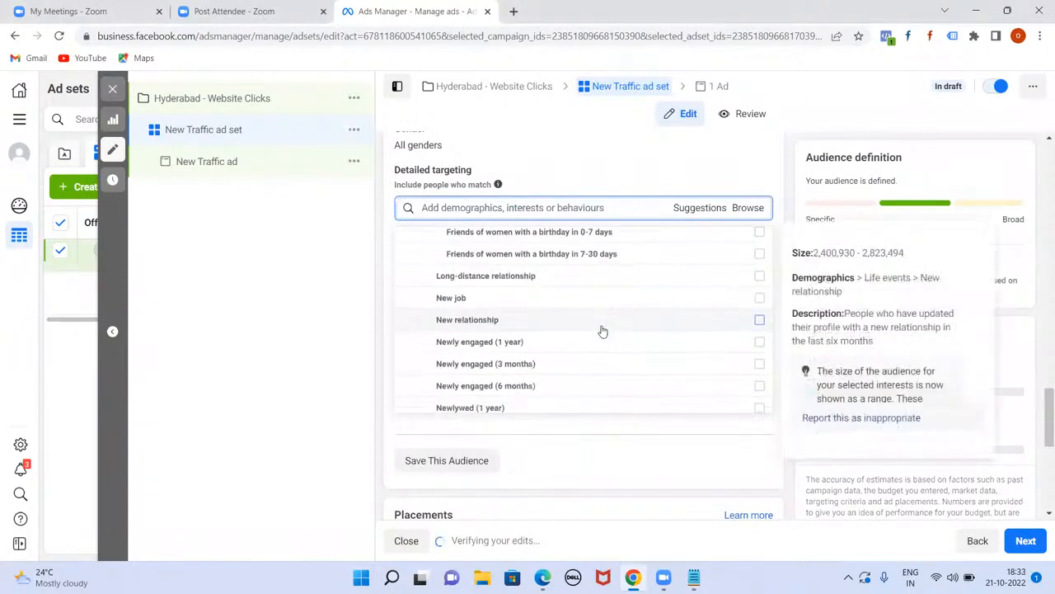
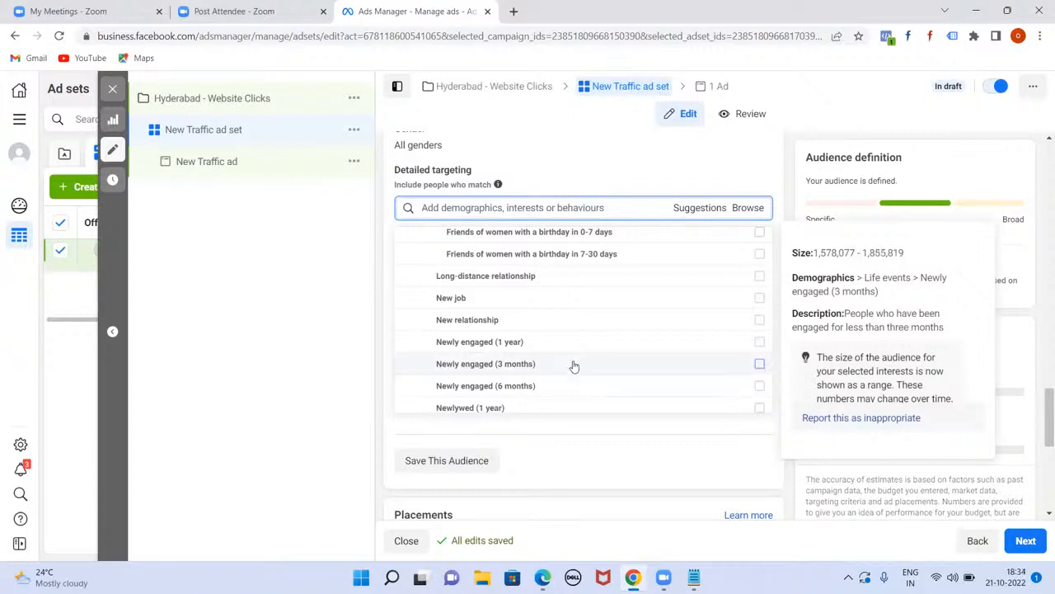
# Step: Scroll through the Life events options and collapse the Friends of birthday options
pyautogui.scroll(-2, 572, 365)
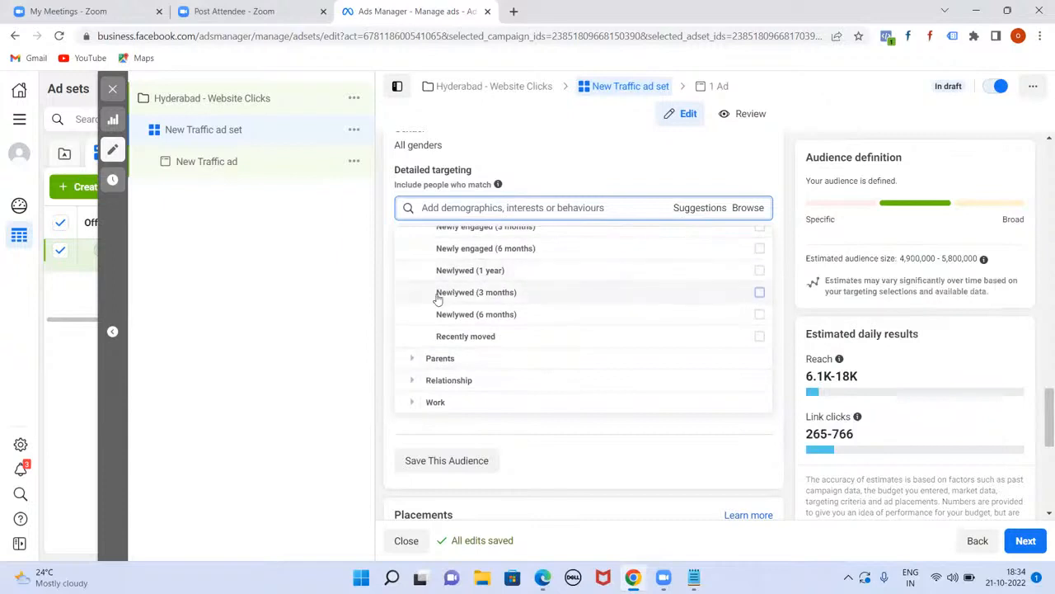
pyautogui.moveTo(508, 271)
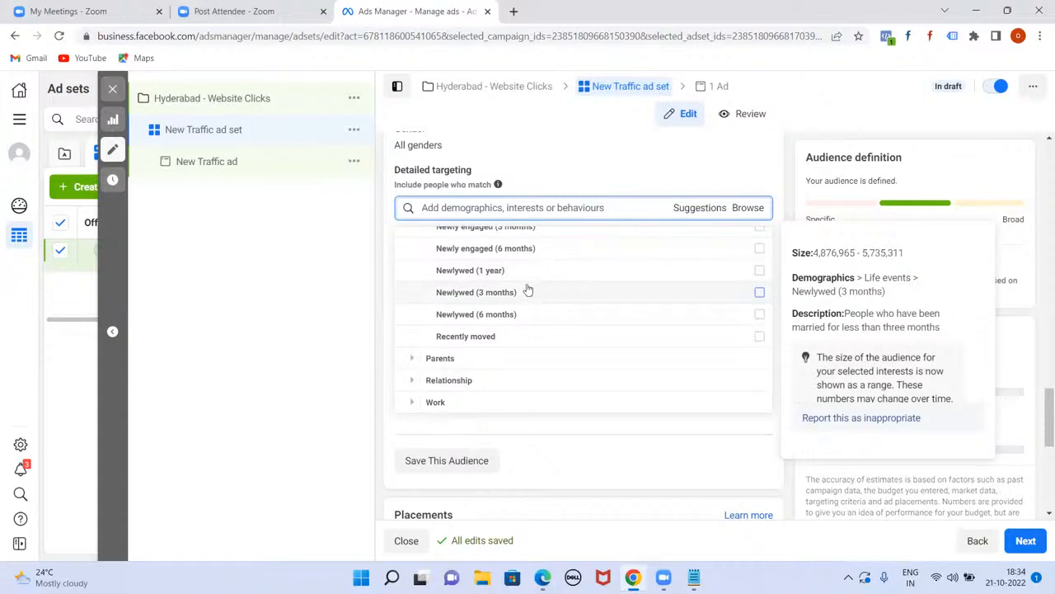
pyautogui.scroll(1, 516, 337)
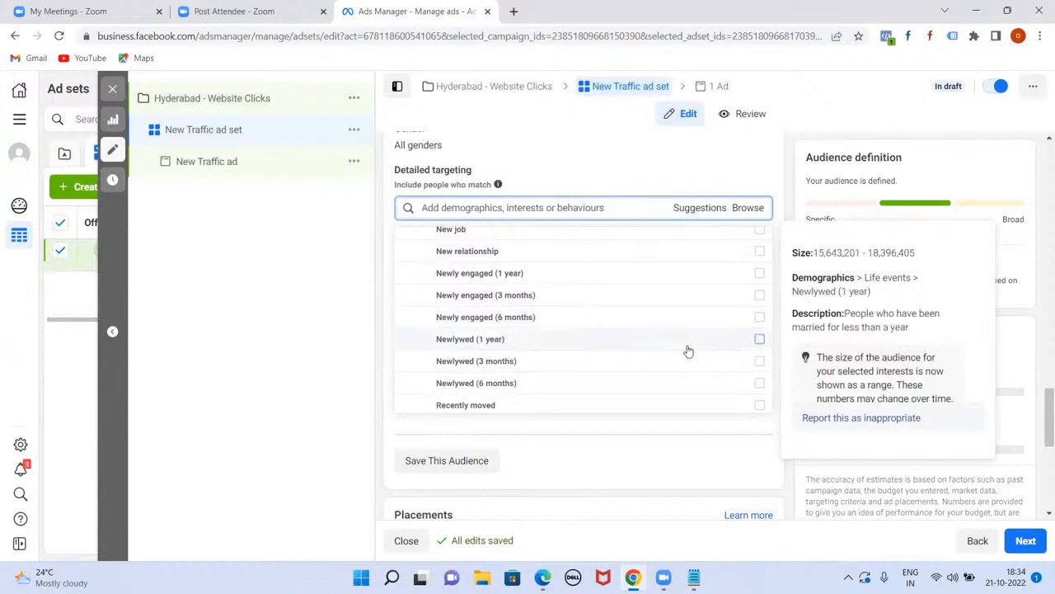
pyautogui.scroll(-1, 582, 347)
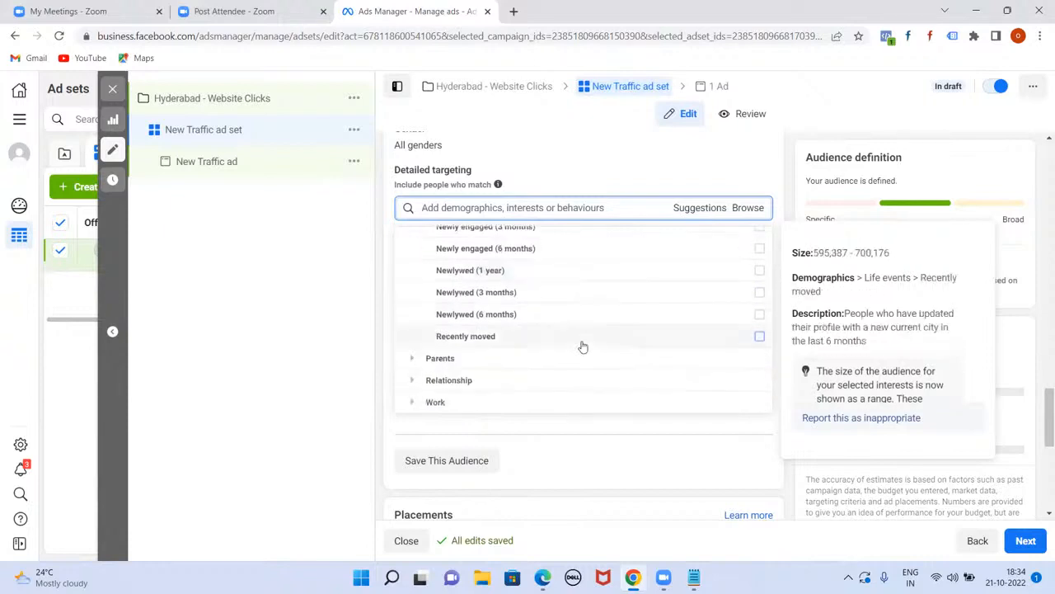
pyautogui.scroll(5, 582, 346)
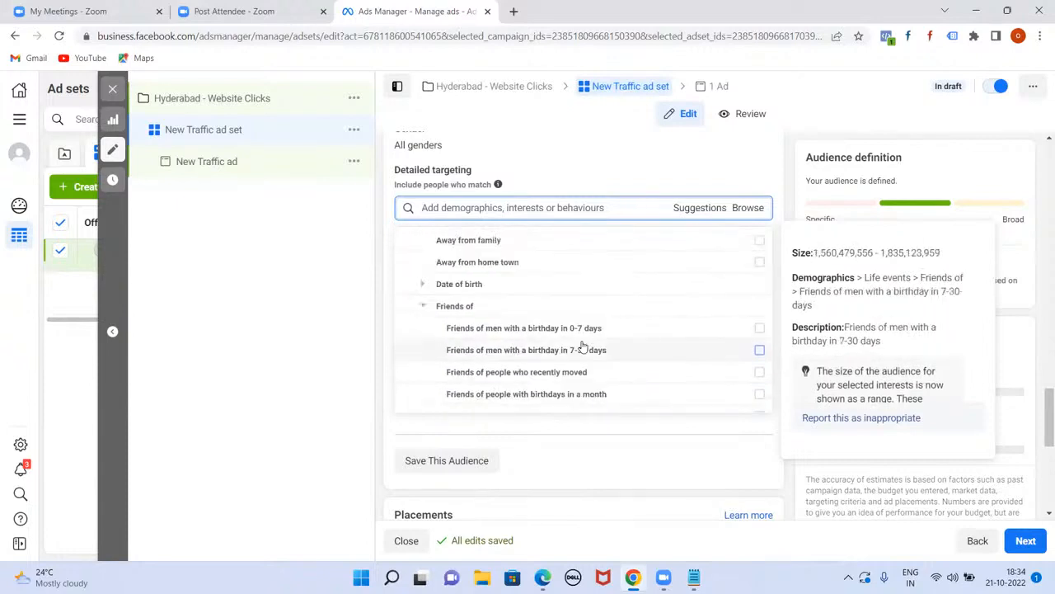
pyautogui.click(422, 306)
# Step: Scroll the Demographics list and expand the Parents targeting category
pyautogui.scroll(1, 439, 375)
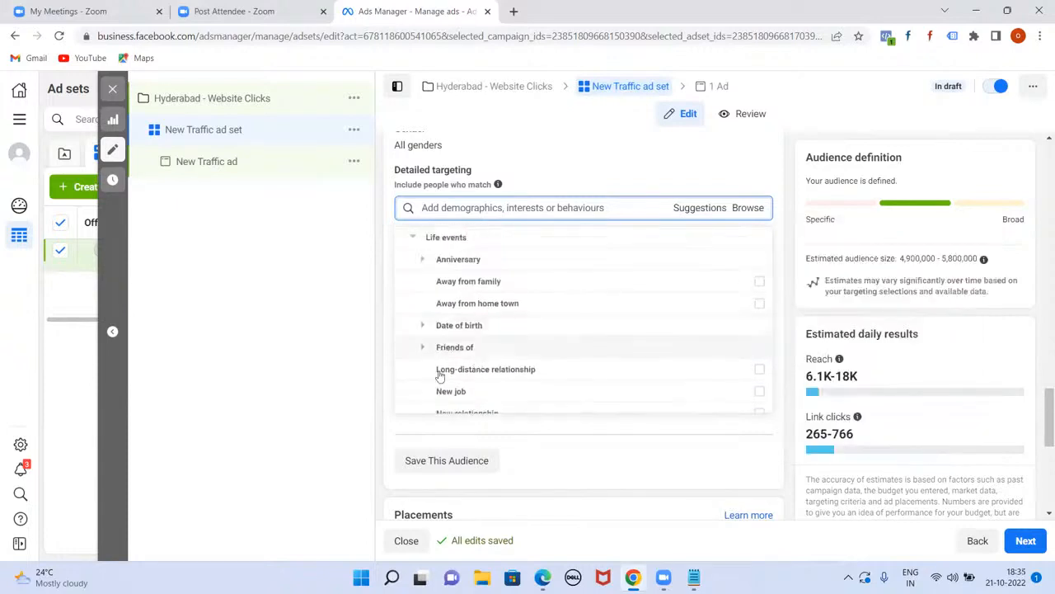
pyautogui.scroll(-1, 566, 334)
pyautogui.scroll(1, 566, 336)
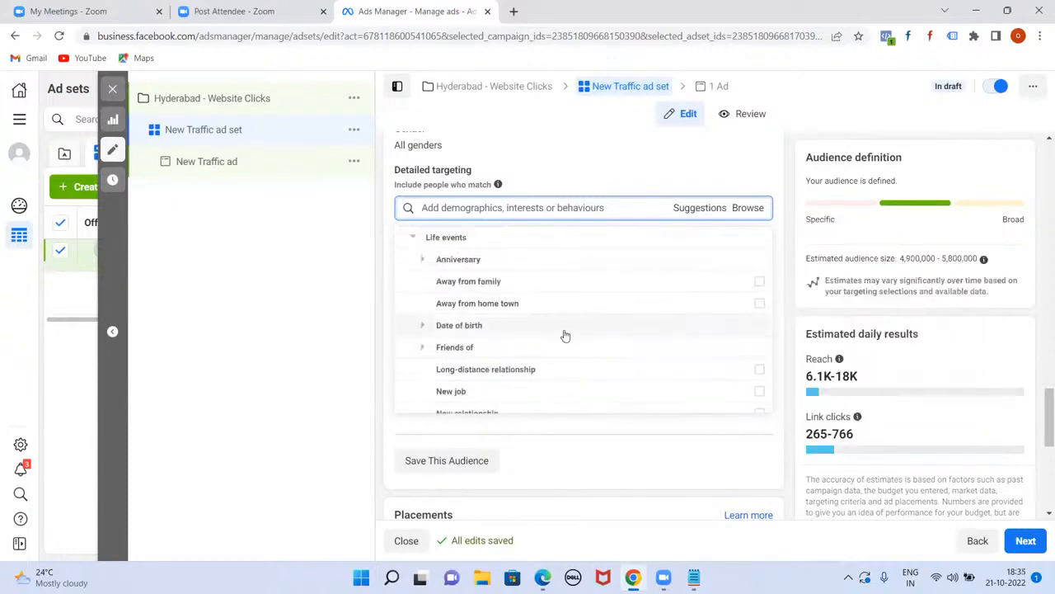
pyautogui.scroll(1, 488, 326)
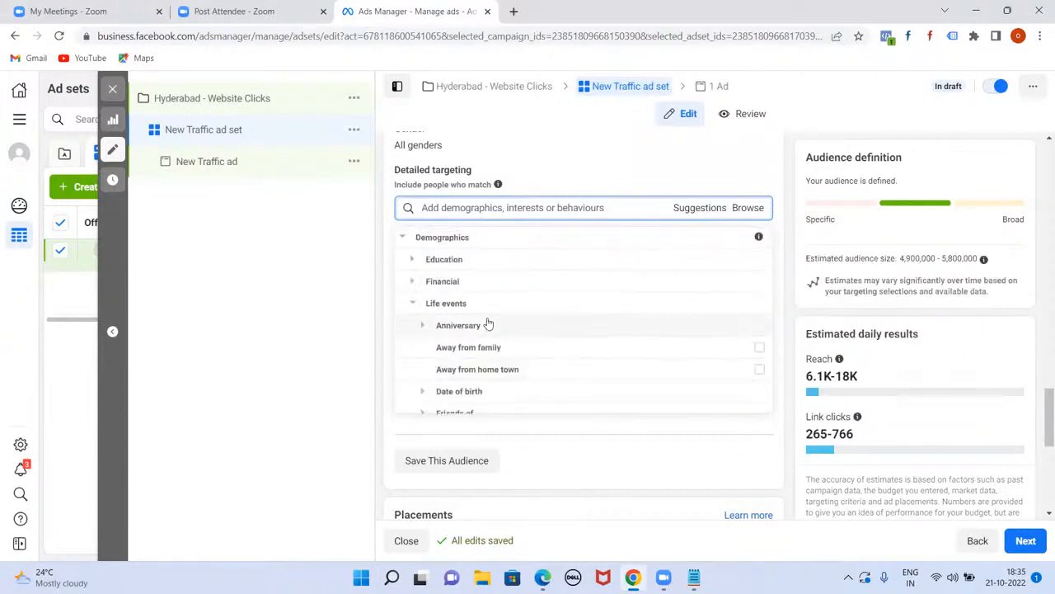
pyautogui.scroll(-3, 493, 342)
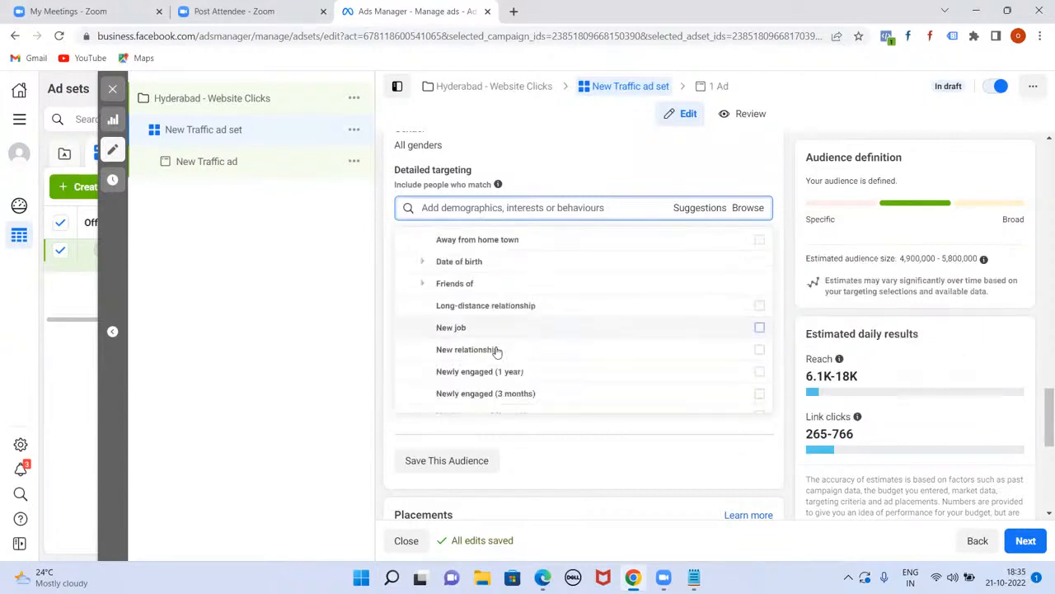
pyautogui.scroll(-4, 497, 352)
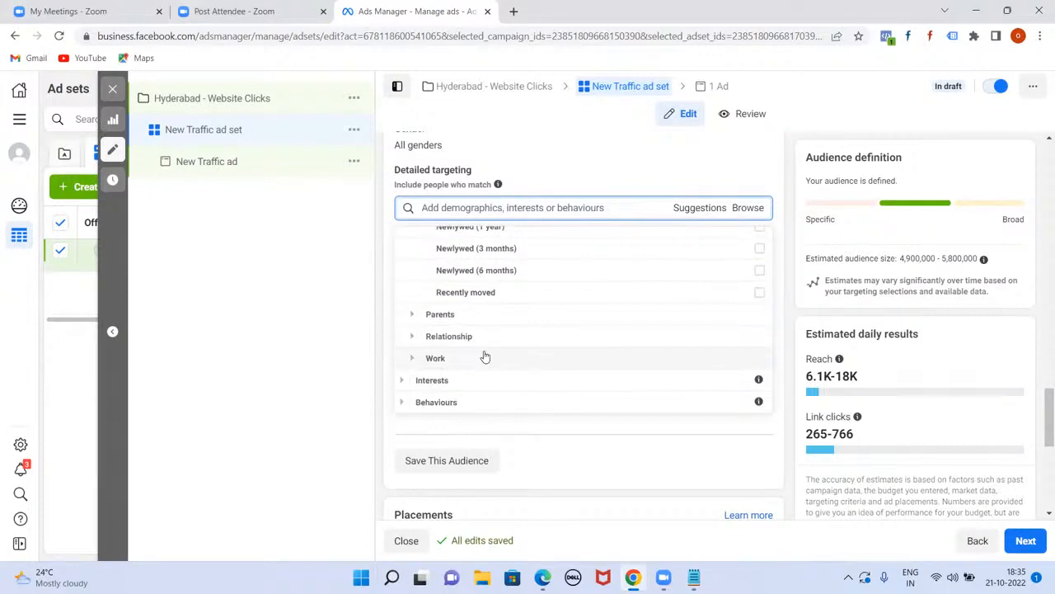
pyautogui.click(413, 314)
# Step: Expand All parents and check sizes, e.g. parents of pre-schoolers at 5,149,494–6,055,805
pyautogui.click(420, 315)
pyautogui.scroll(-1, 419, 318)
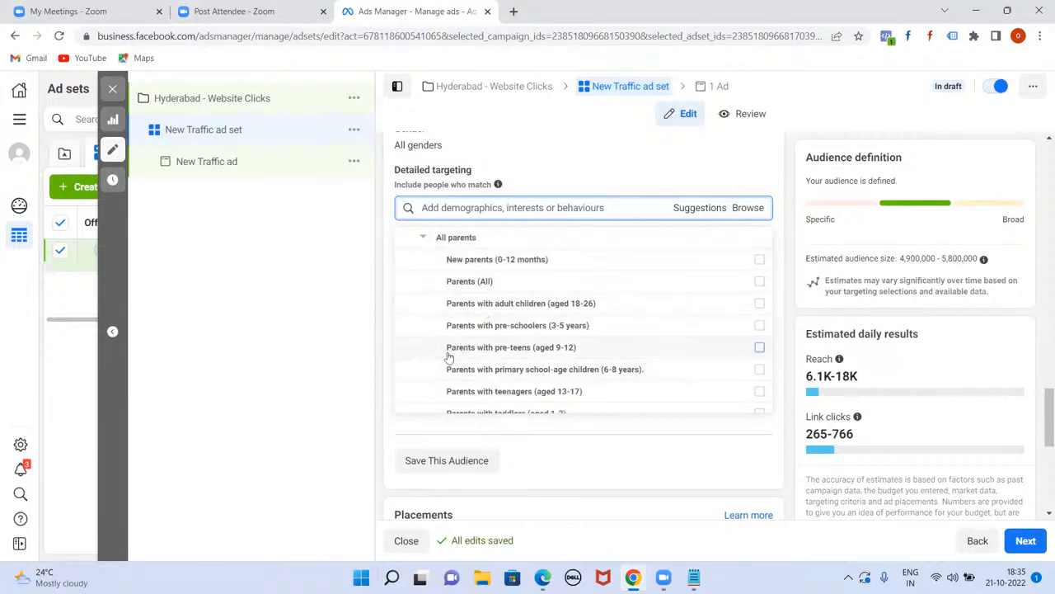
pyautogui.moveTo(449, 356)
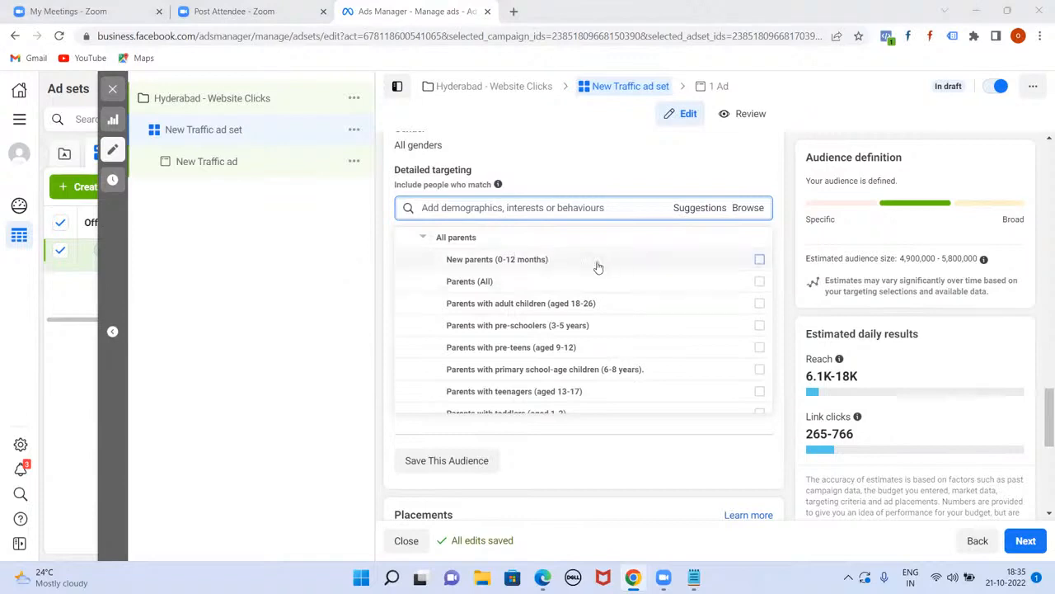
pyautogui.moveTo(582, 268)
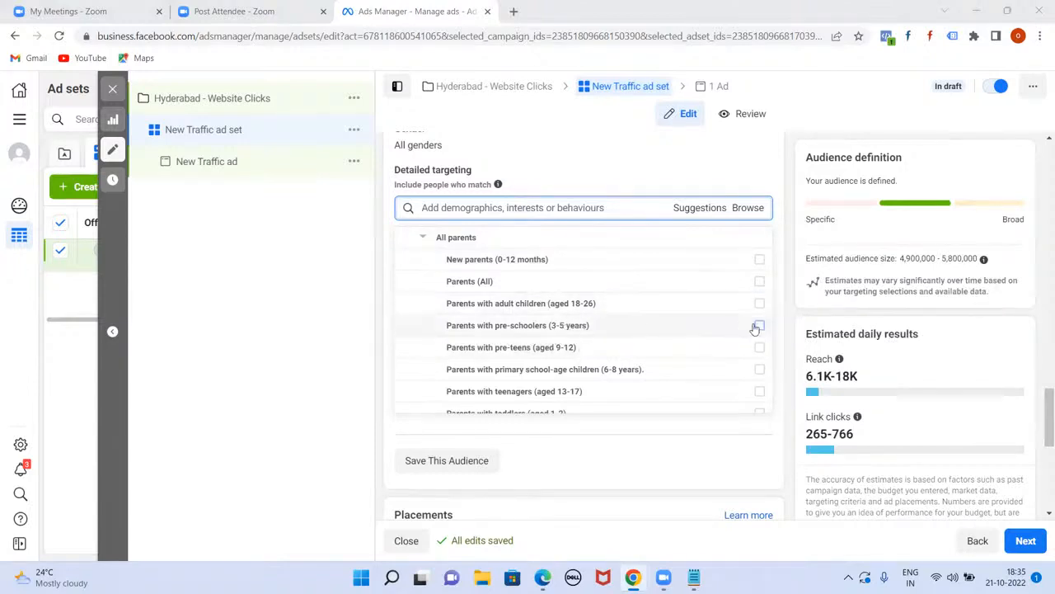
pyautogui.moveTo(756, 327)
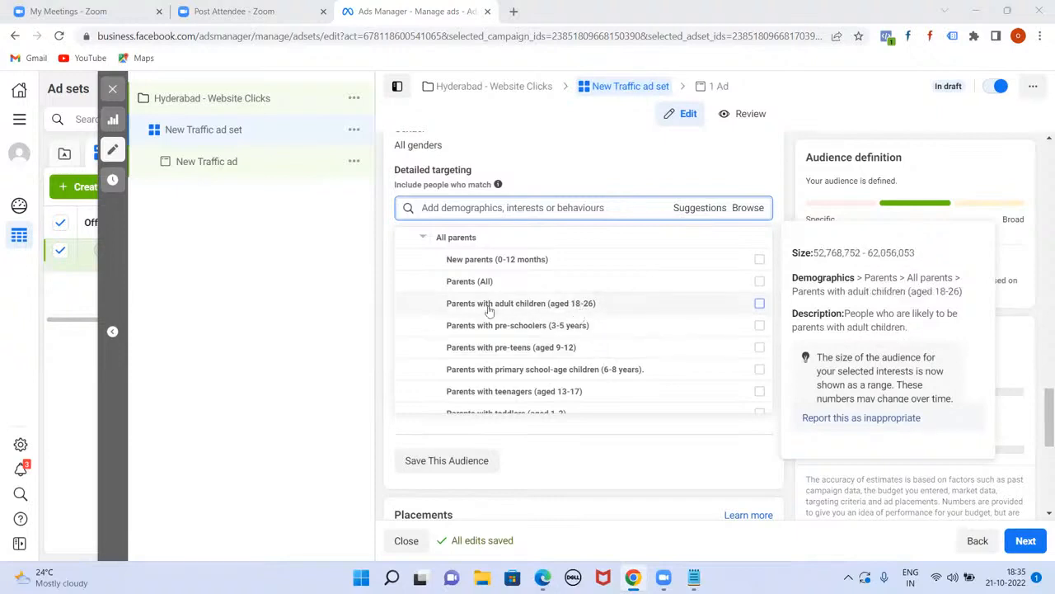
# Step: Scroll through the age-based parent groups to compare their audience sizes
pyautogui.scroll(-2, 573, 344)
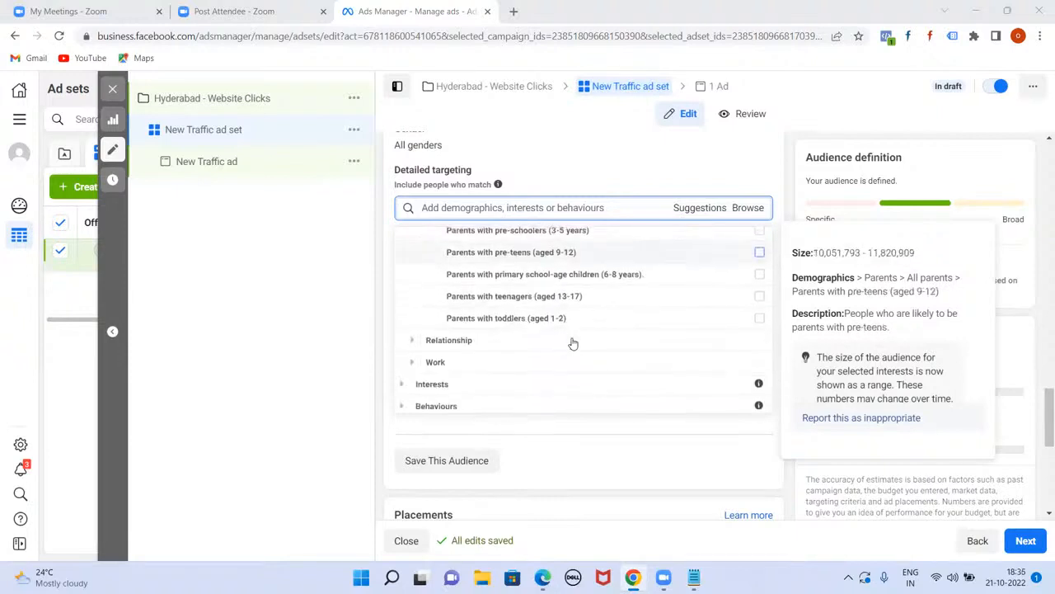
pyautogui.scroll(3, 573, 343)
pyautogui.scroll(-3, 573, 343)
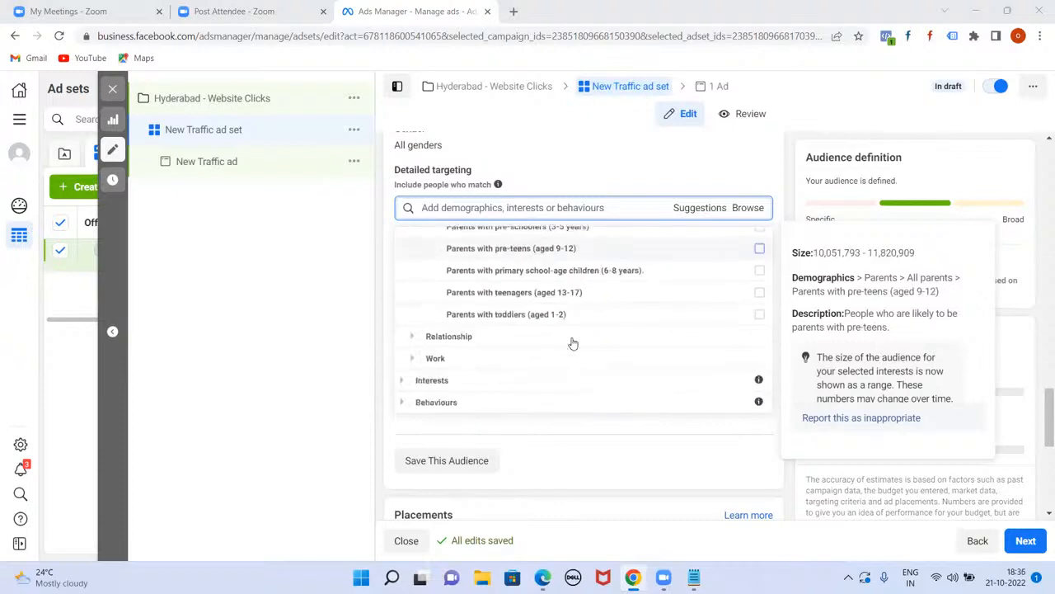
pyautogui.scroll(3, 573, 344)
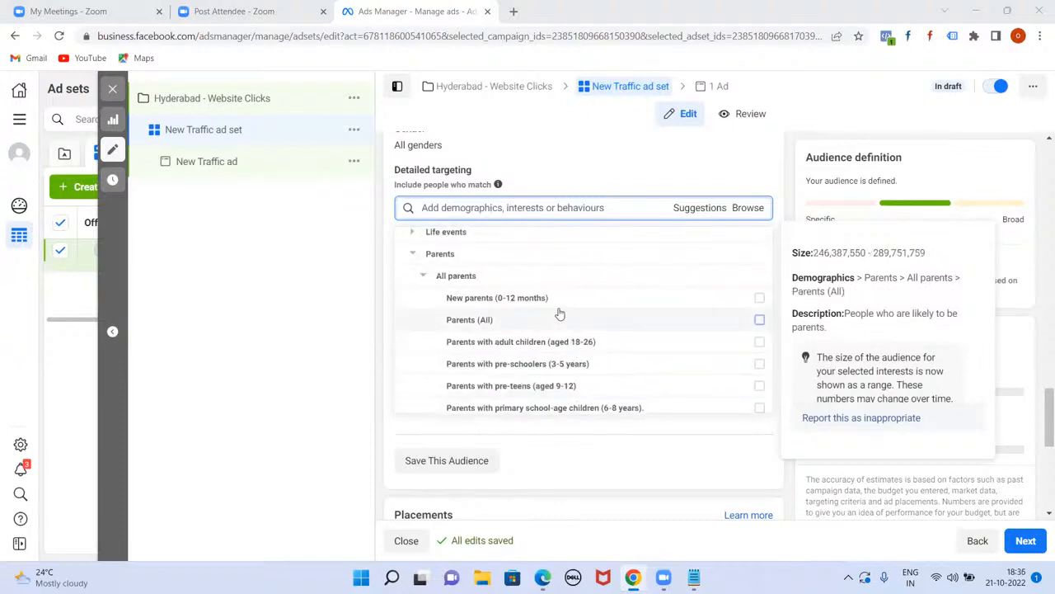
pyautogui.scroll(-2, 559, 314)
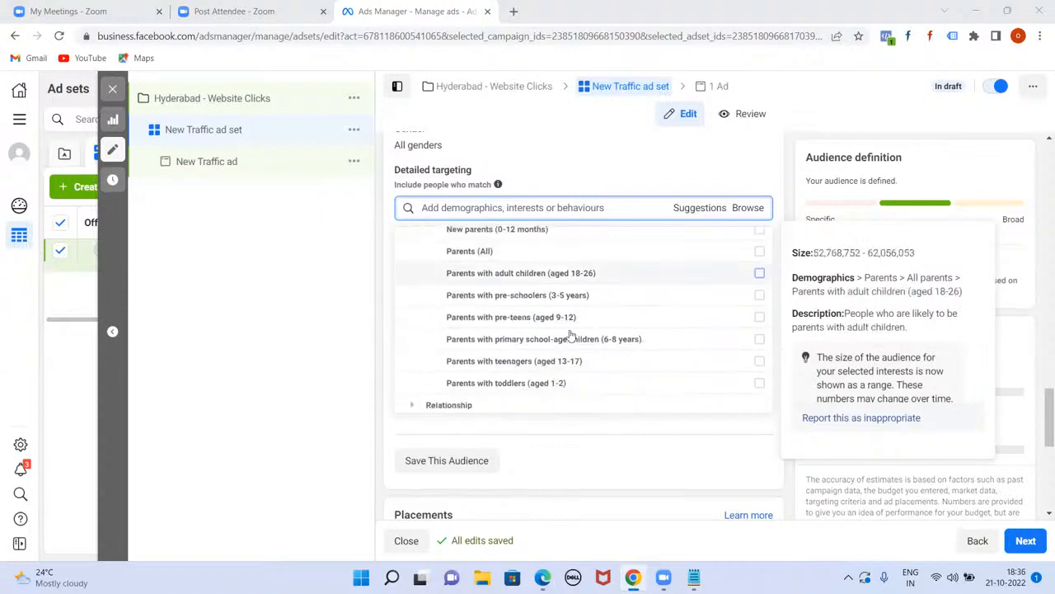
pyautogui.scroll(2, 560, 301)
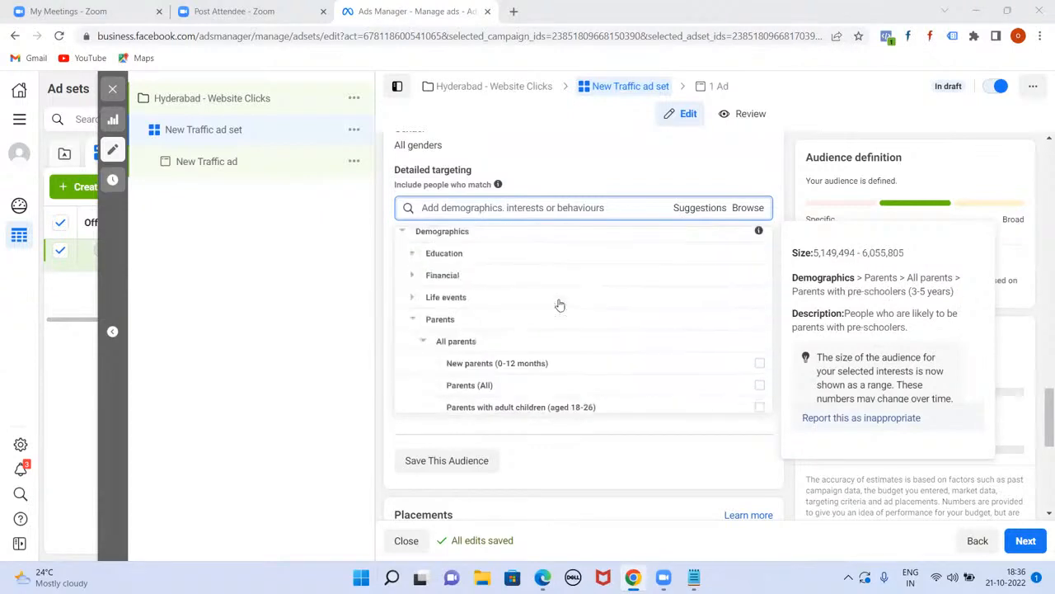
pyautogui.scroll(-4, 559, 304)
pyautogui.scroll(5, 559, 304)
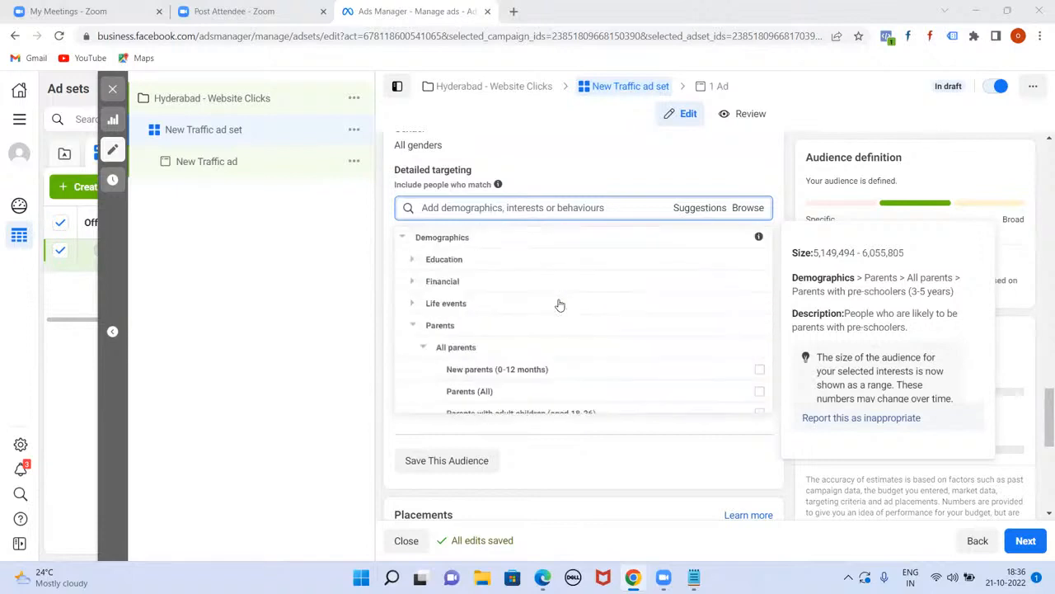
# Step: Collapse Parents and expand Relationship > Relationship status
pyautogui.click(414, 328)
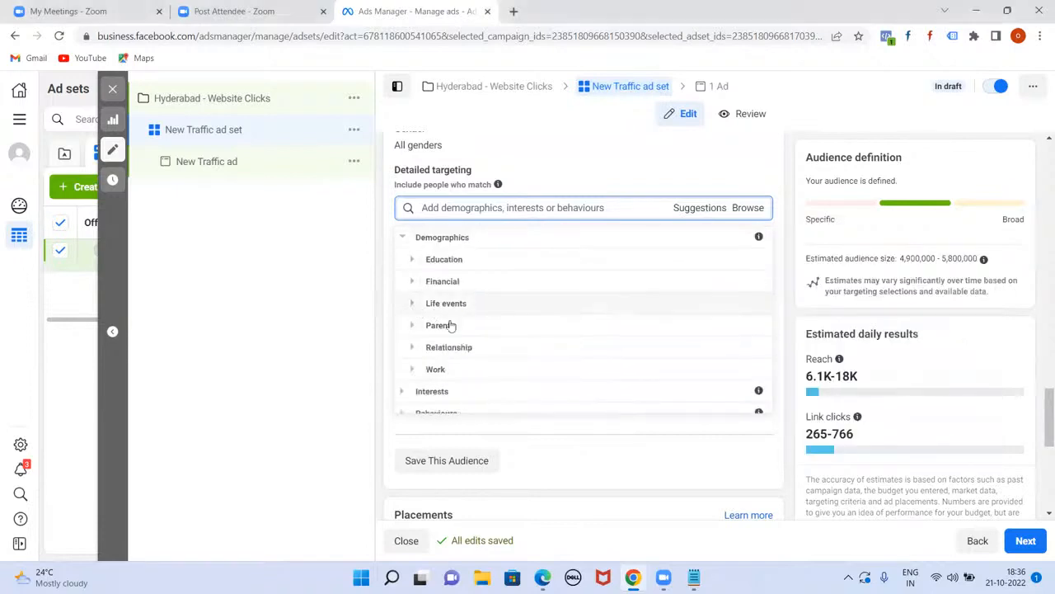
pyautogui.scroll(-1, 427, 345)
pyautogui.click(414, 338)
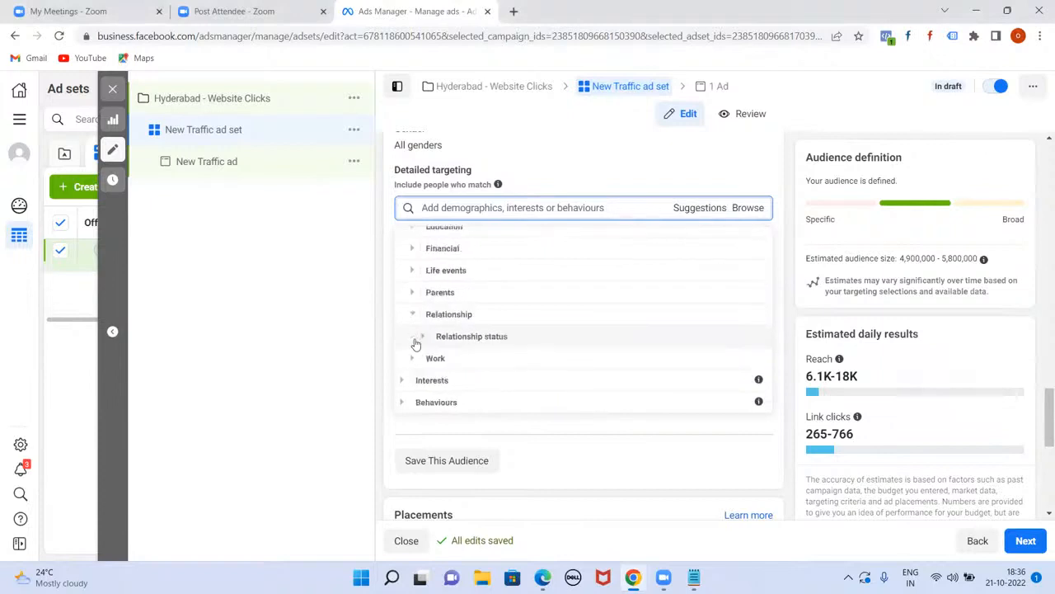
pyautogui.click(417, 338)
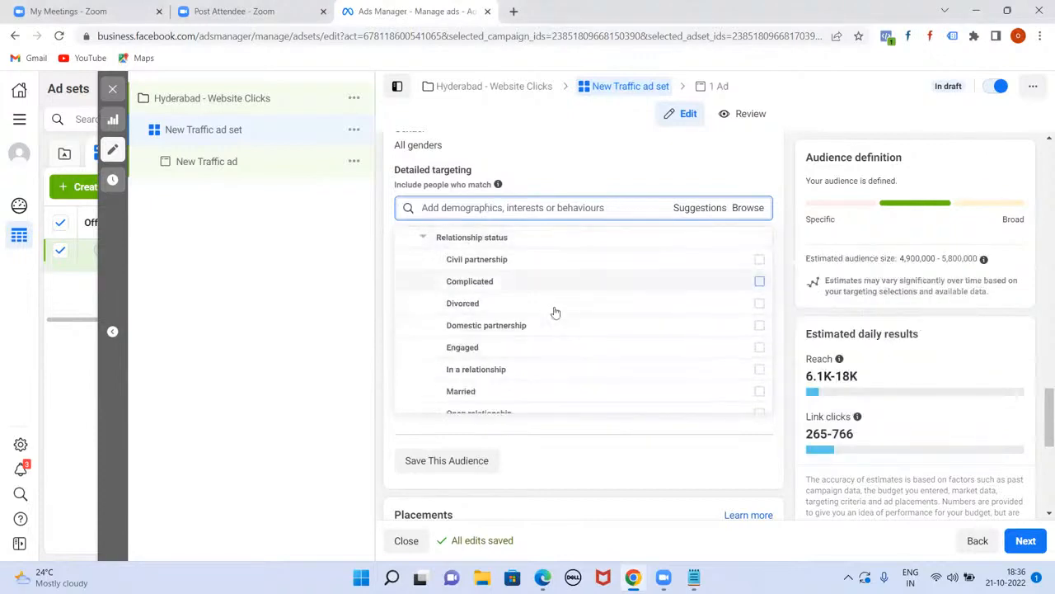
pyautogui.moveTo(567, 336)
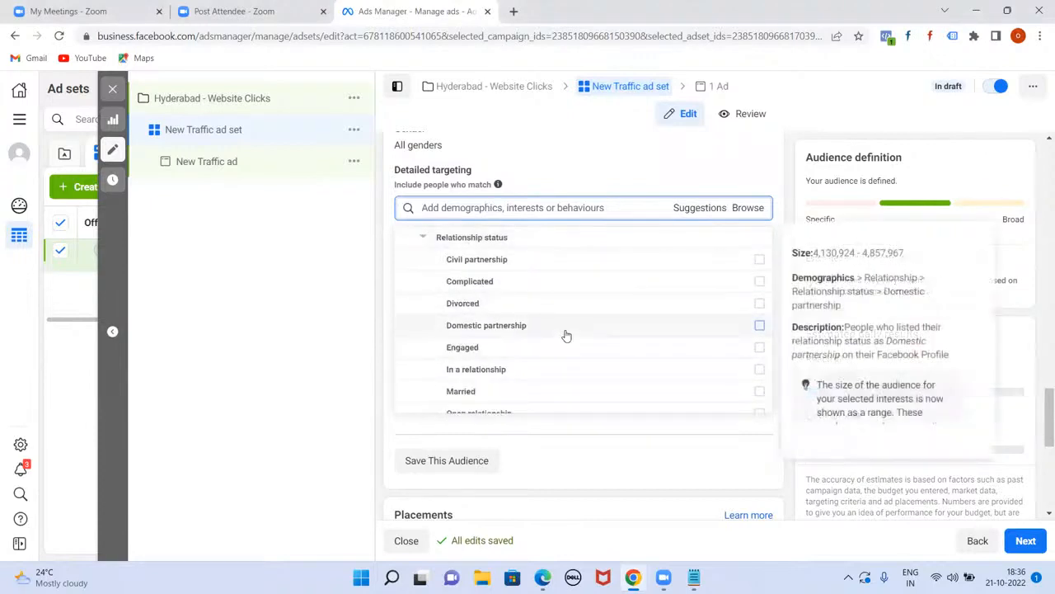
# Step: Scroll through the status options, noting Married at 281,018,135–330,477,327
pyautogui.scroll(-1, 566, 334)
pyautogui.scroll(3, 567, 331)
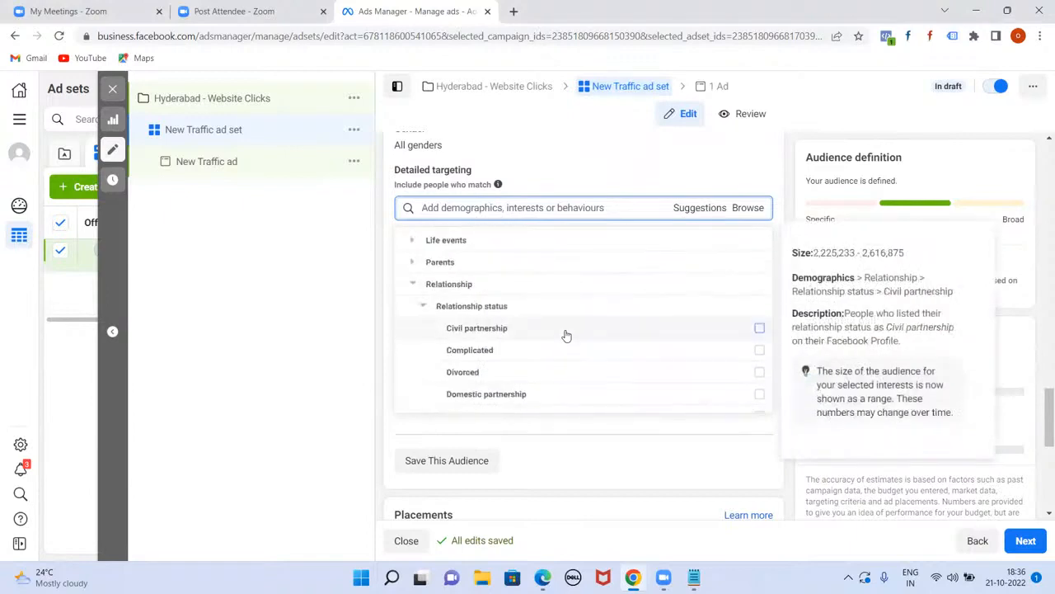
pyautogui.scroll(-1, 567, 330)
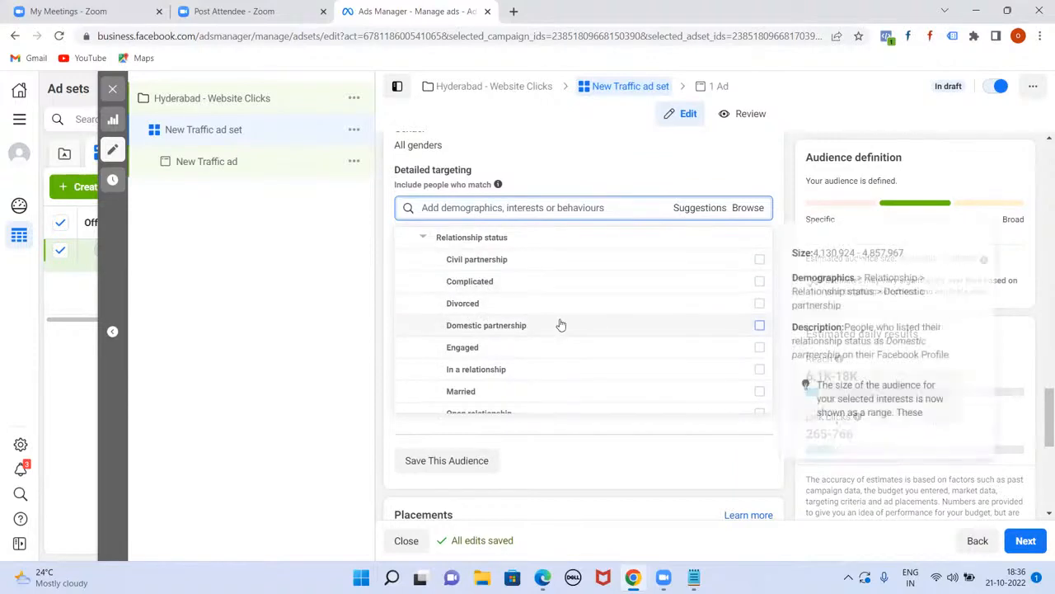
pyautogui.scroll(-1, 544, 325)
pyautogui.scroll(-1, 512, 353)
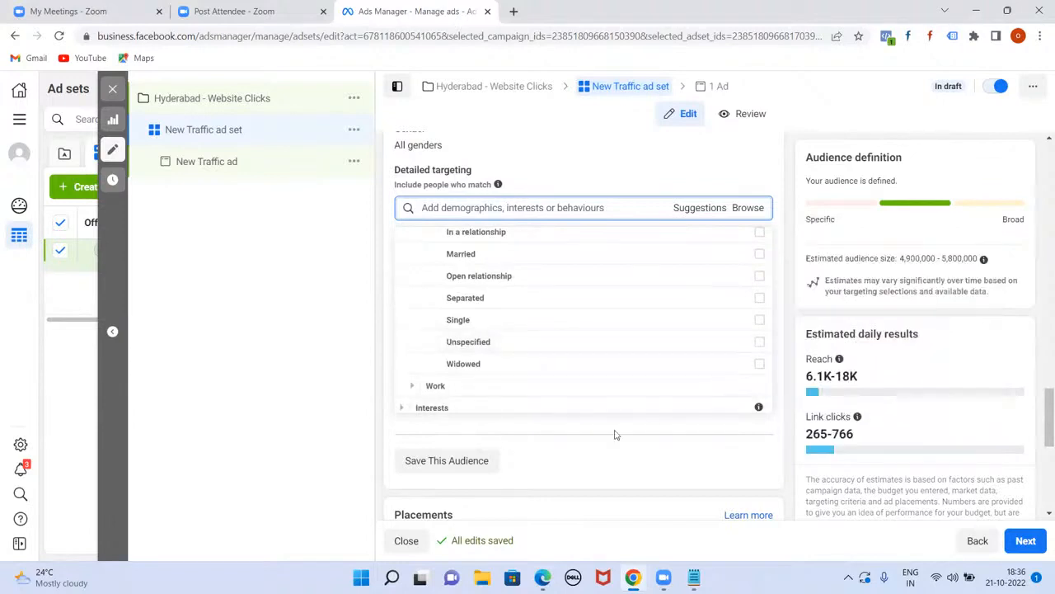
pyautogui.scroll(2, 547, 311)
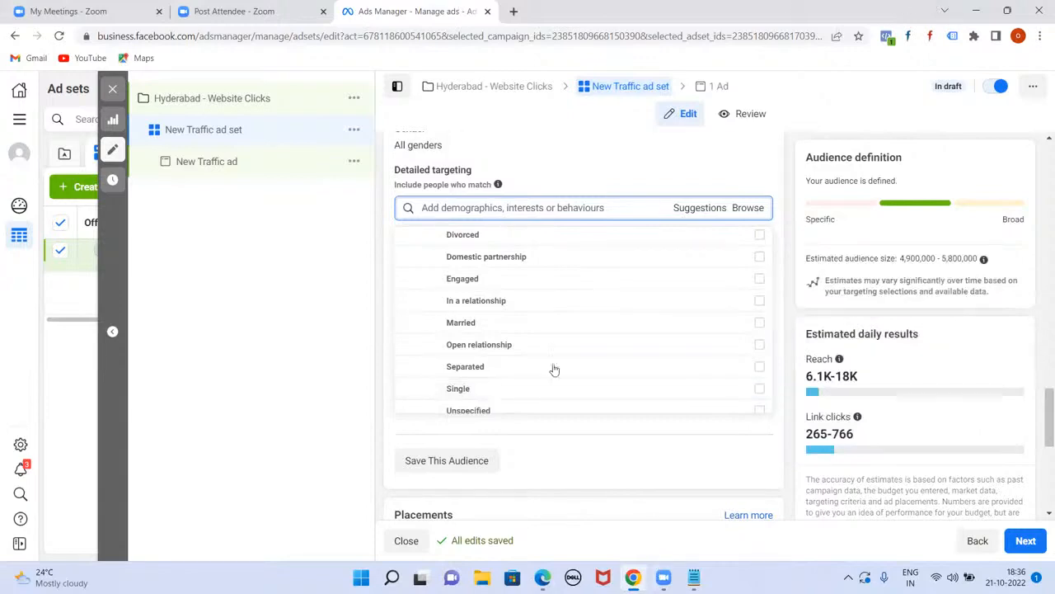
pyautogui.moveTo(527, 328)
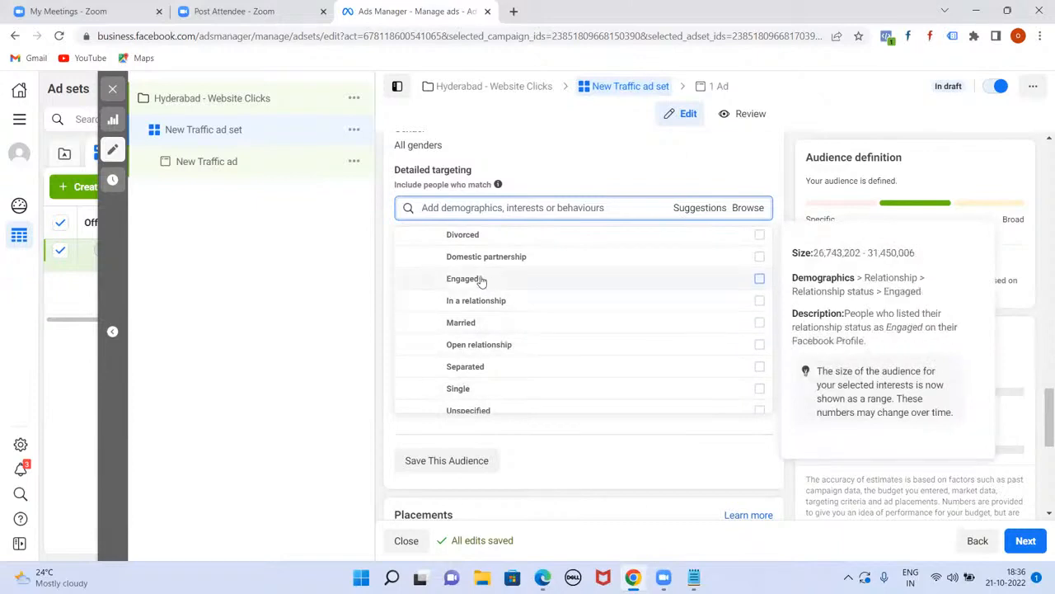
pyautogui.scroll(2, 514, 310)
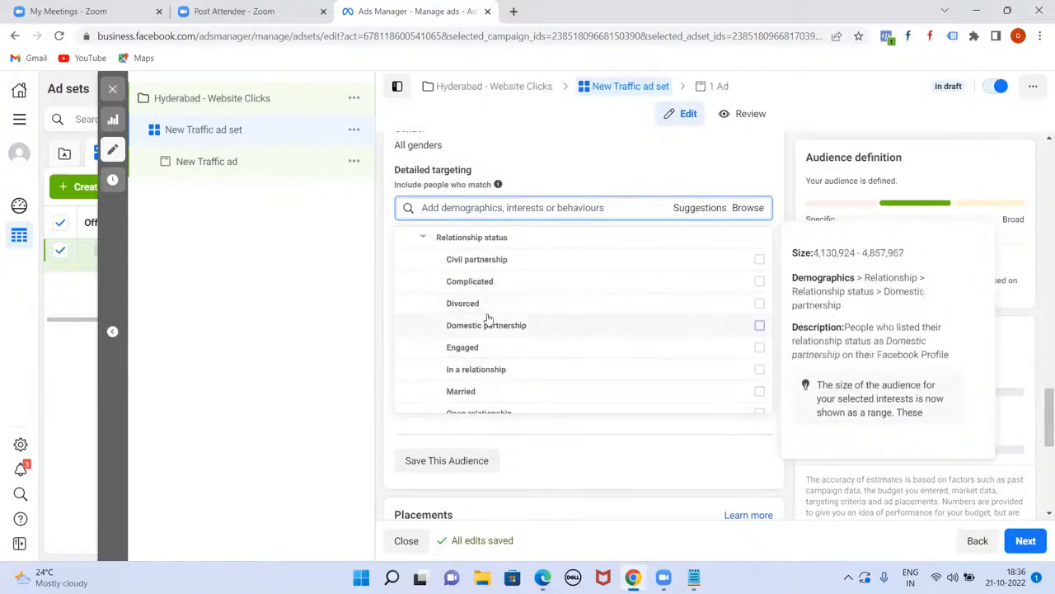
pyautogui.scroll(2, 556, 321)
pyautogui.scroll(-3, 555, 321)
pyautogui.scroll(-2, 555, 320)
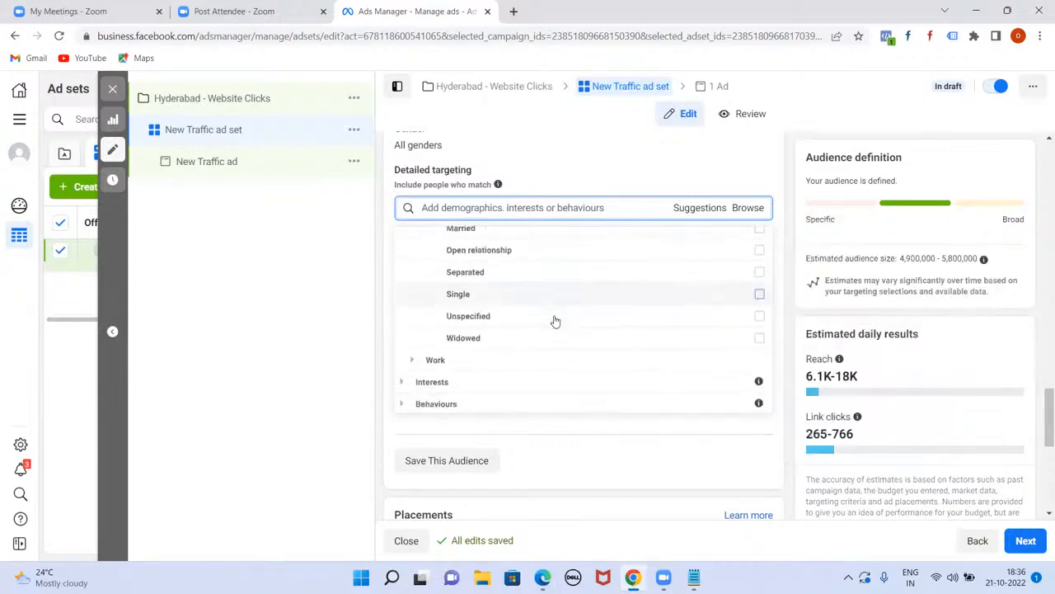
pyautogui.scroll(5, 556, 321)
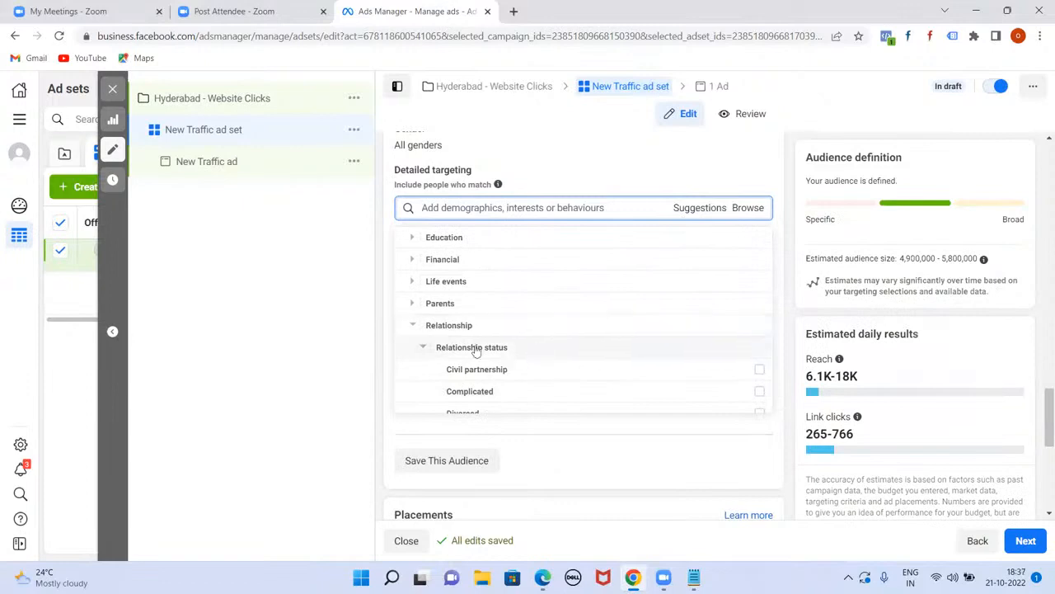
# Step: Collapse Relationship status, expand Work and open the Employers search
pyautogui.click(422, 347)
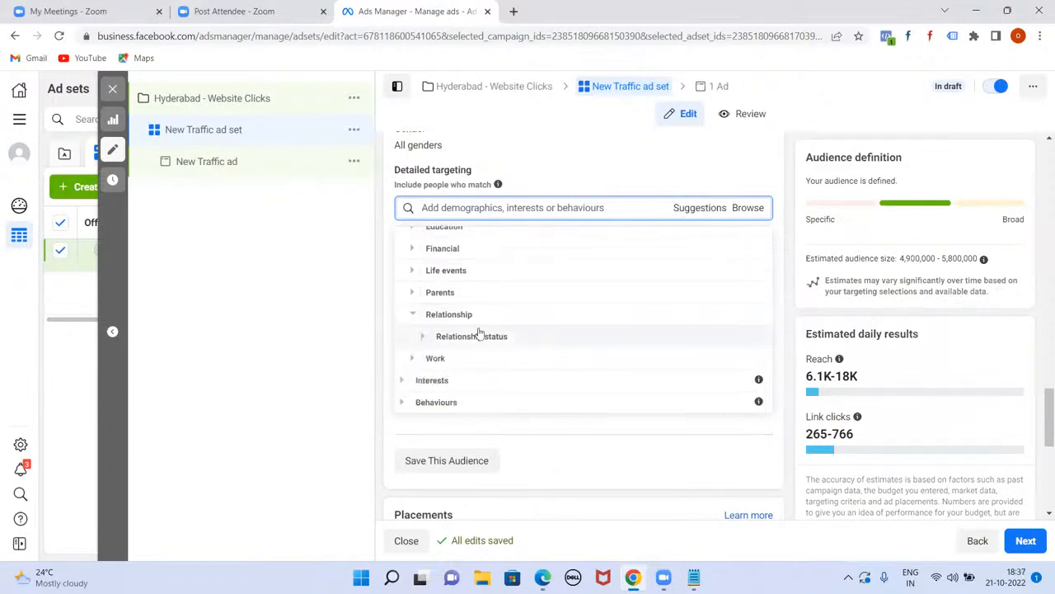
pyautogui.click(404, 358)
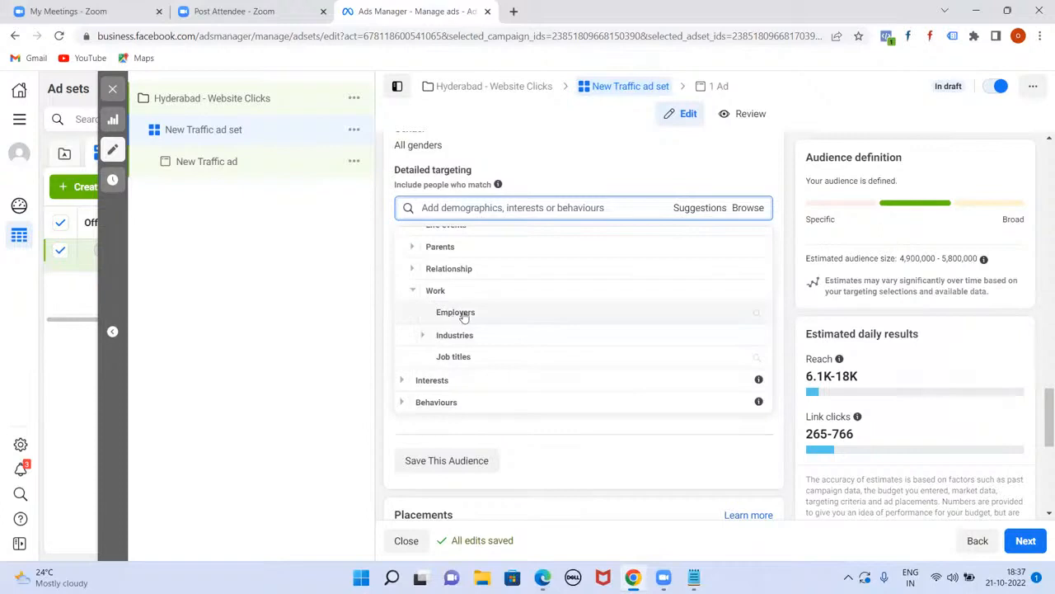
pyautogui.click(464, 317)
# Step: Search employers Infosys, TCS and Cognizant without adding any, then return to the browse tree
pyautogui.click(481, 241)
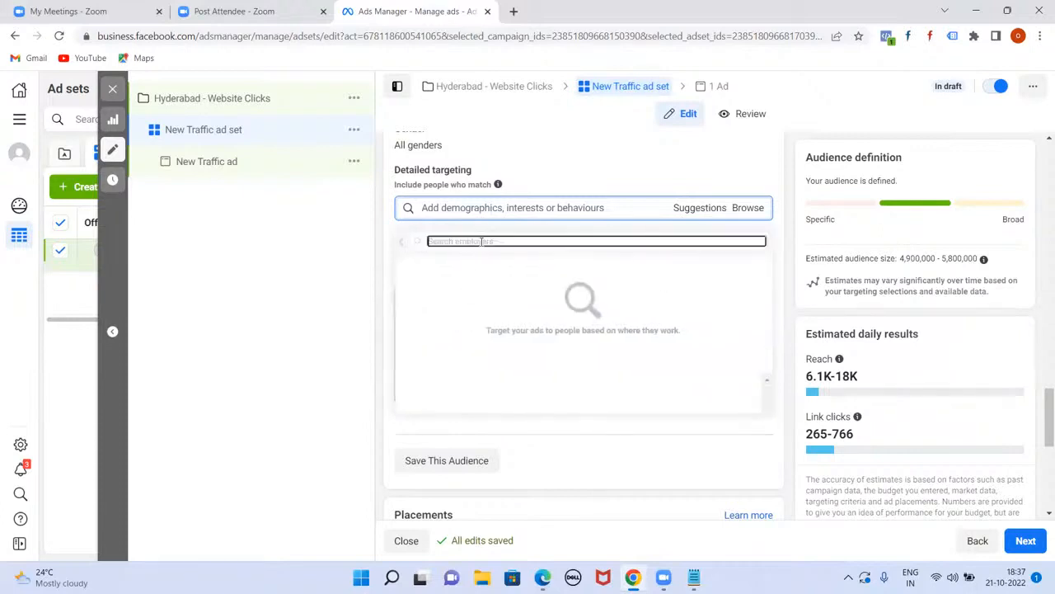
pyautogui.write('dell')
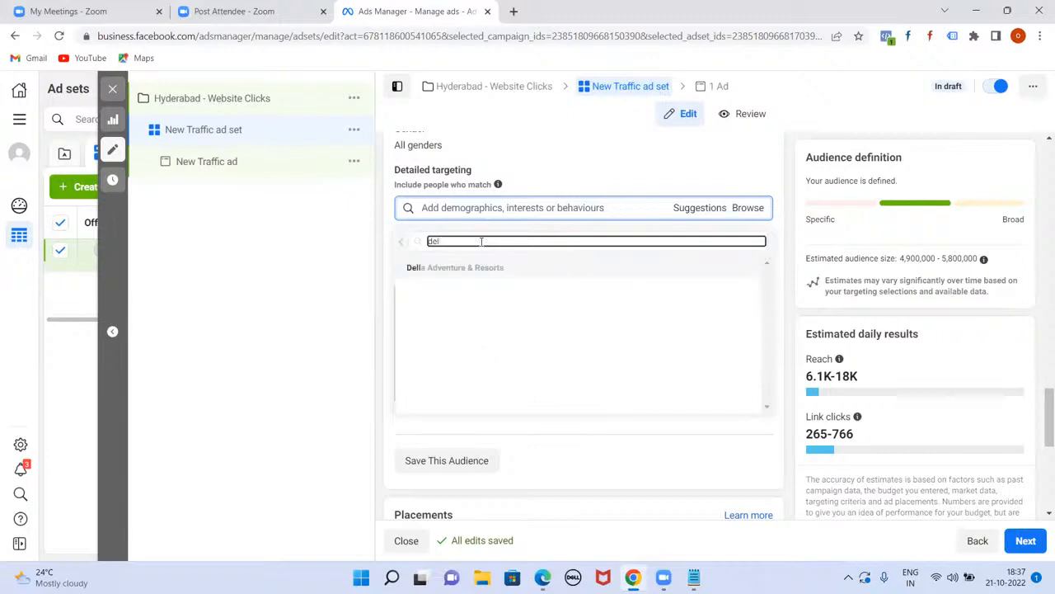
pyautogui.press('BackSpace')
pyautogui.press('BackSpace')
pyautogui.press('BackSpace')
pyautogui.write('inf')
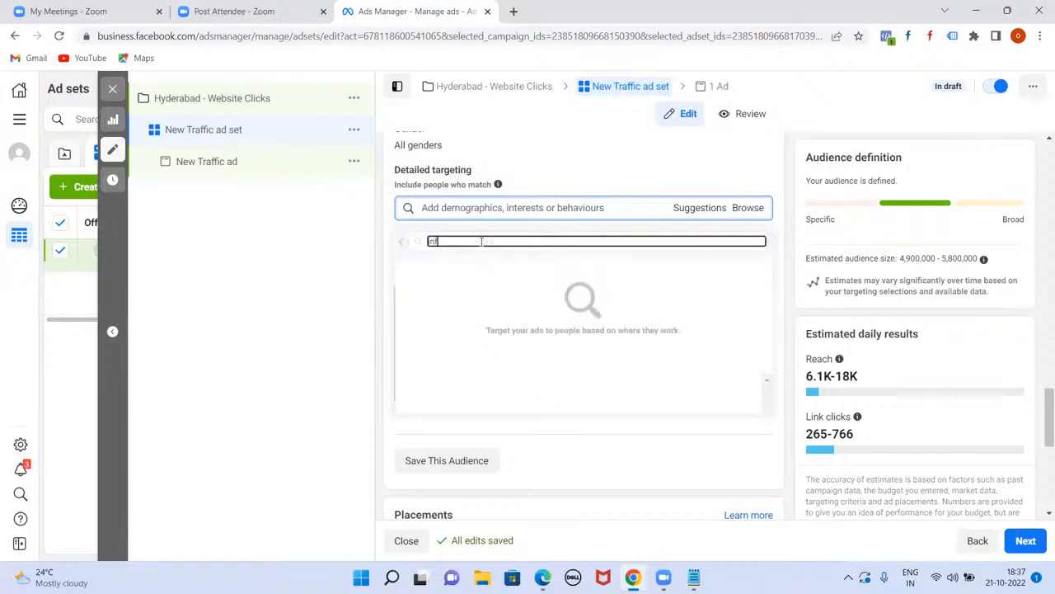
pyautogui.write('osy')
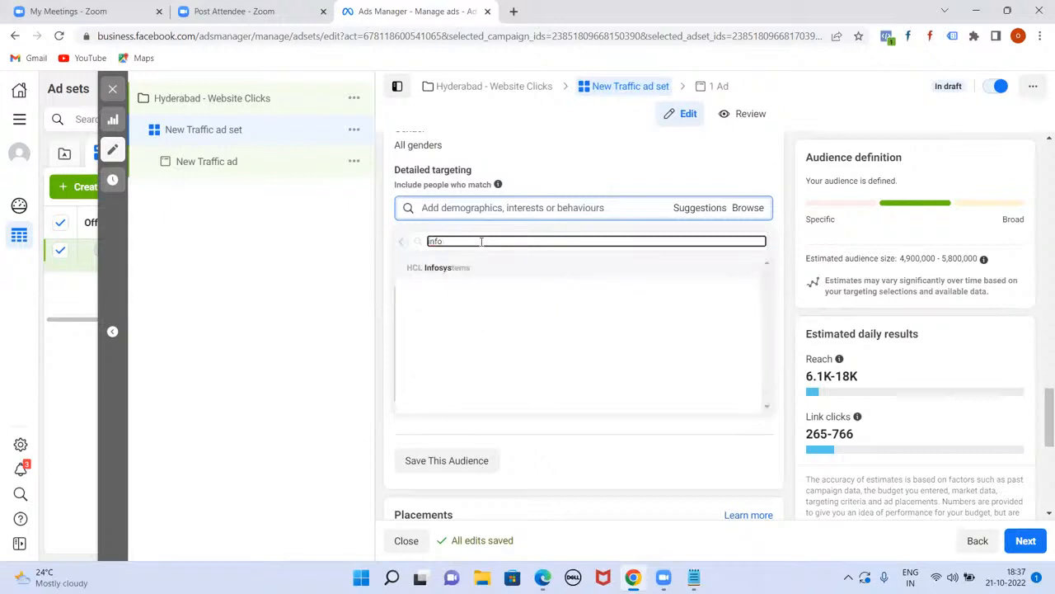
pyautogui.press('BackSpace')
pyautogui.write('tc')
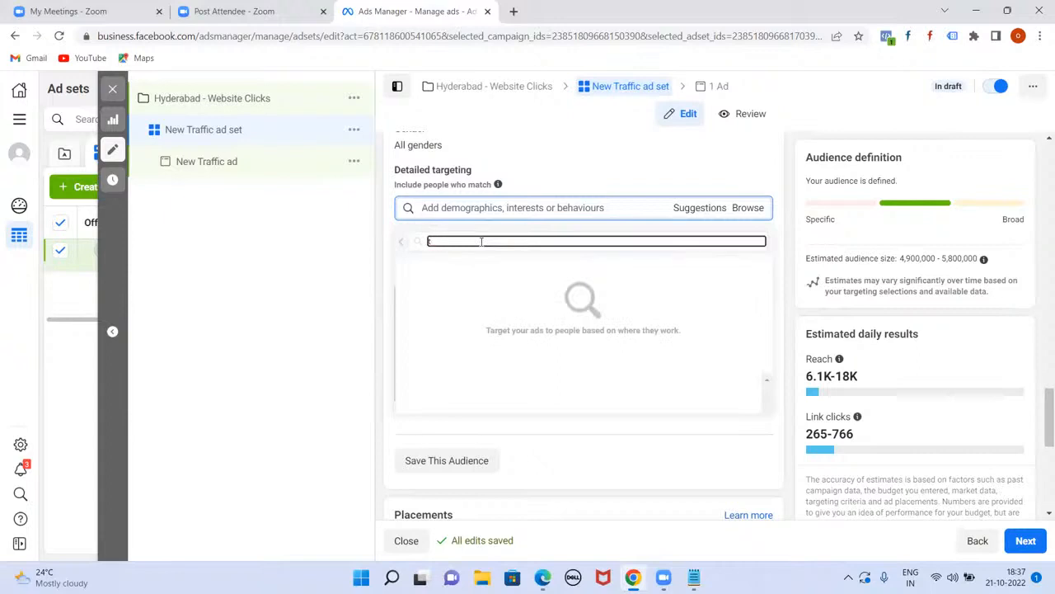
pyautogui.press('BackSpace')
pyautogui.write('congni')
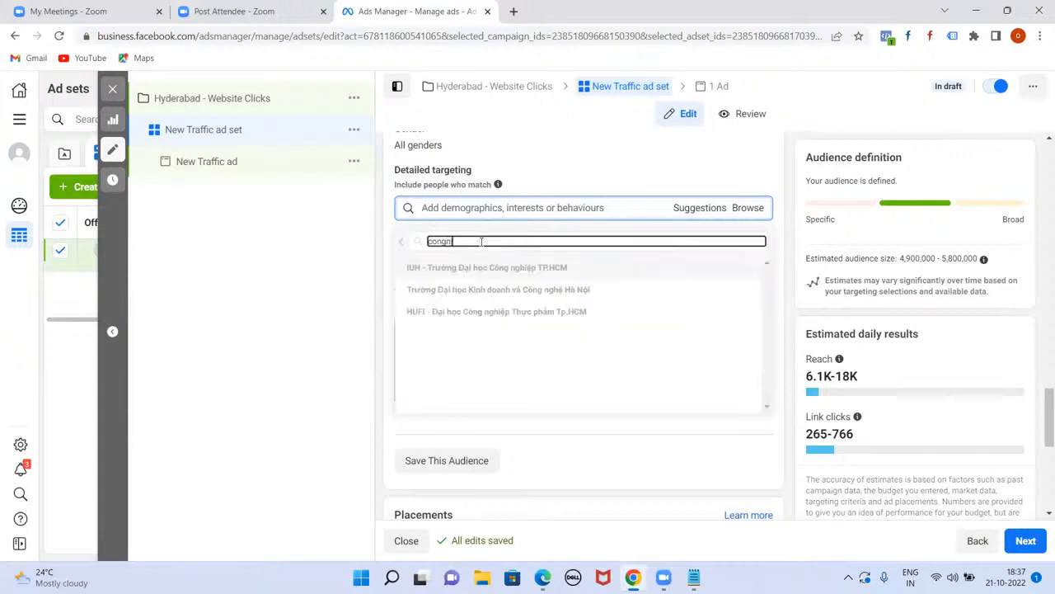
pyautogui.write('zant')
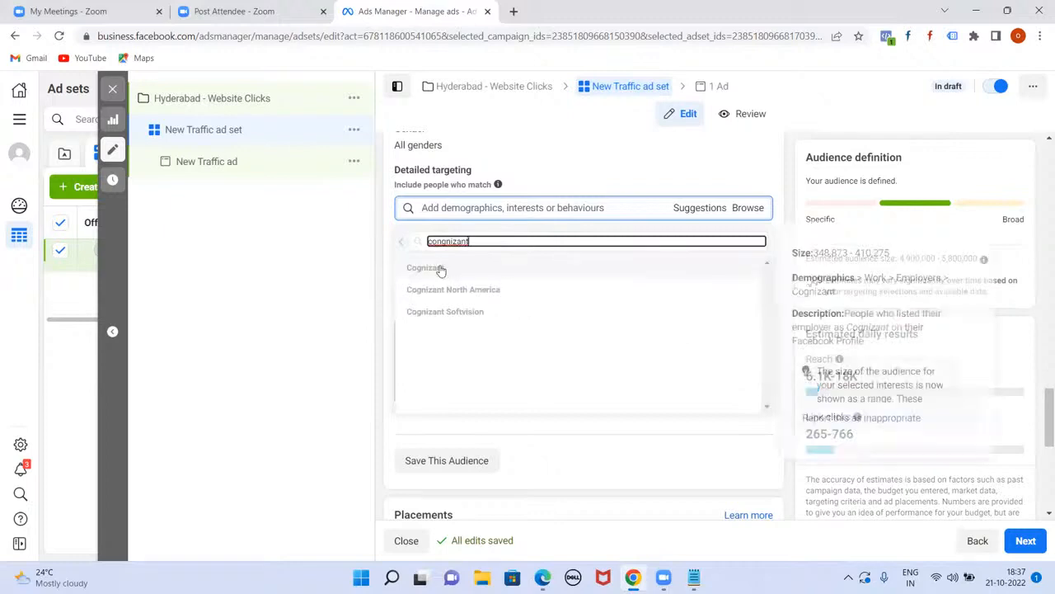
pyautogui.click(406, 247)
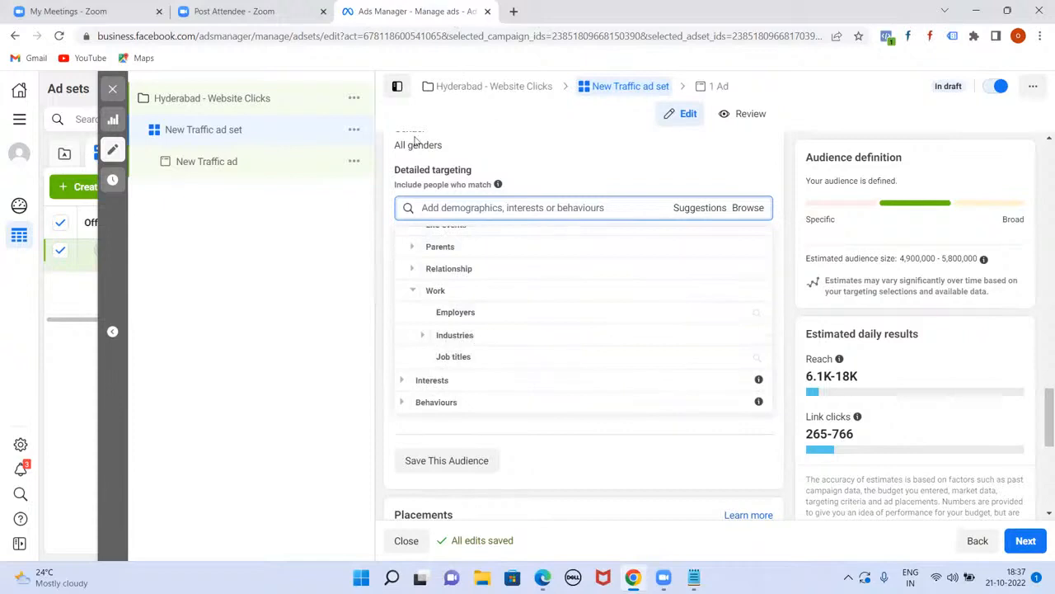
pyautogui.click(421, 335)
pyautogui.moveTo(422, 338)
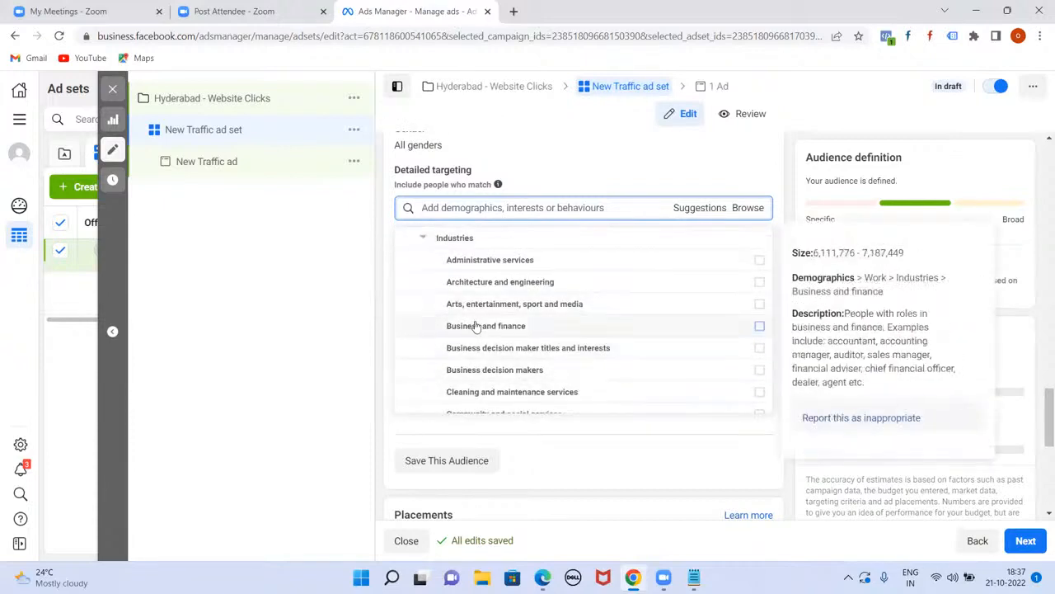
pyautogui.moveTo(570, 271)
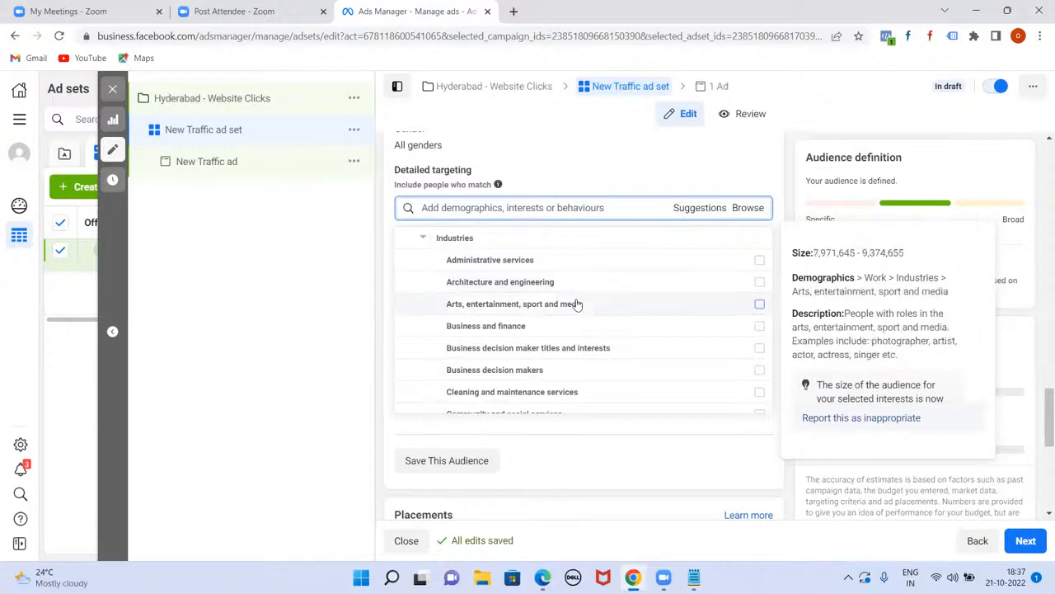
pyautogui.scroll(-1, 577, 313)
pyautogui.scroll(-1, 577, 317)
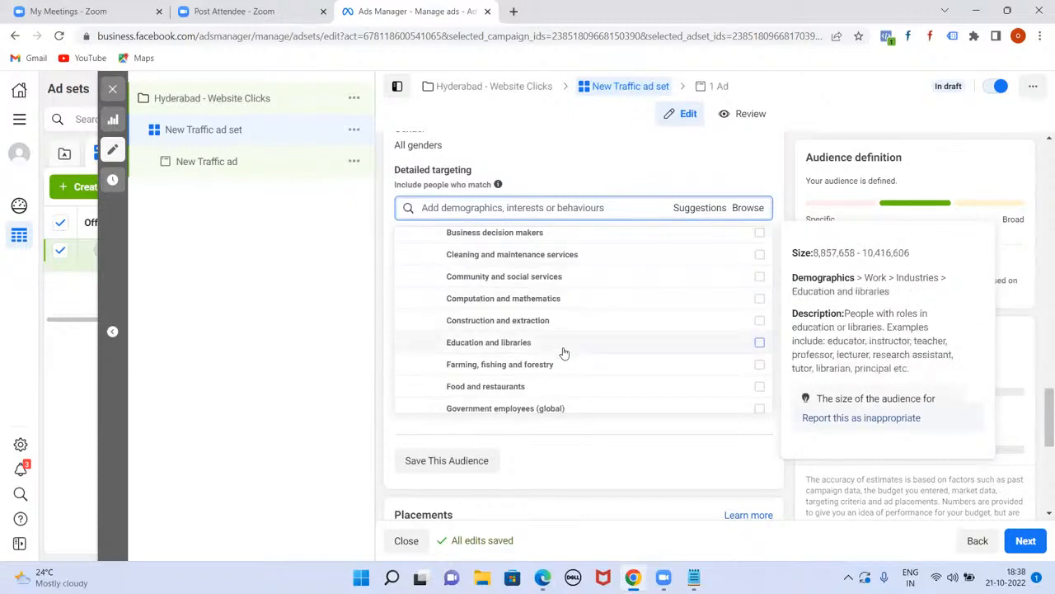
pyautogui.scroll(-2, 564, 353)
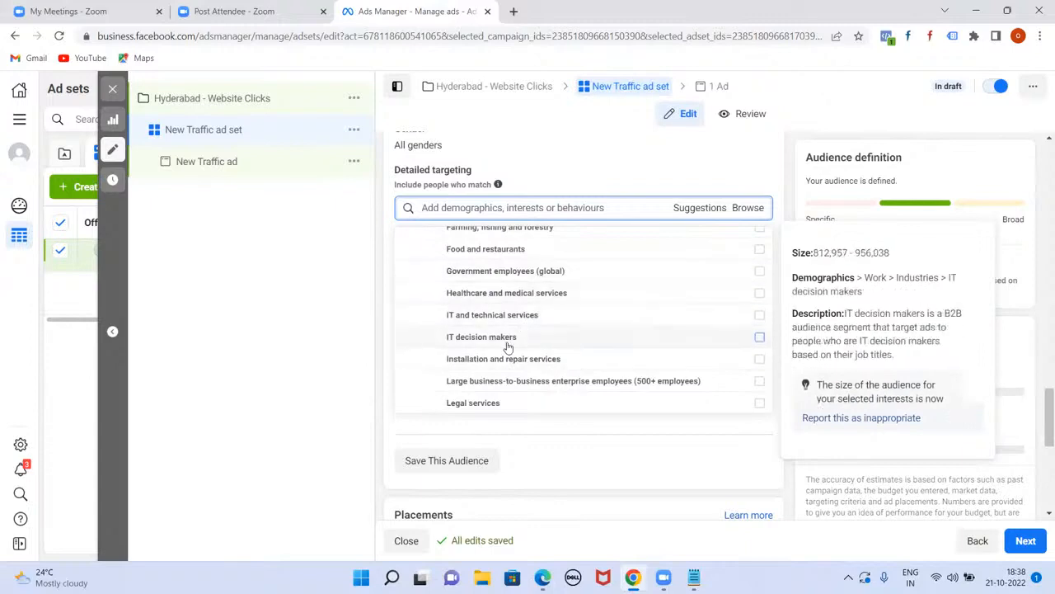
pyautogui.scroll(-2, 529, 328)
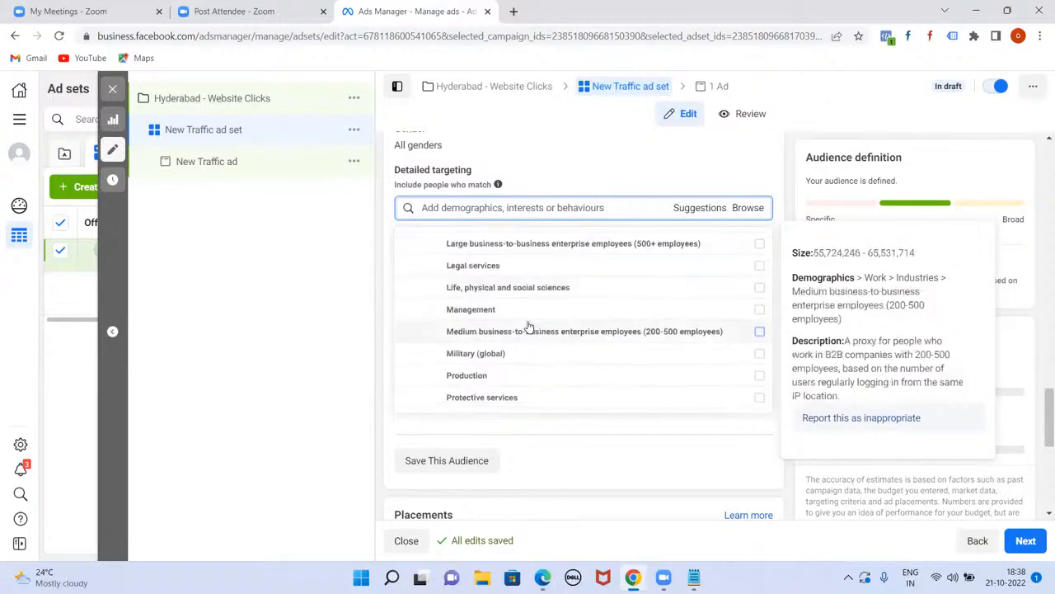
pyautogui.scroll(-2, 507, 355)
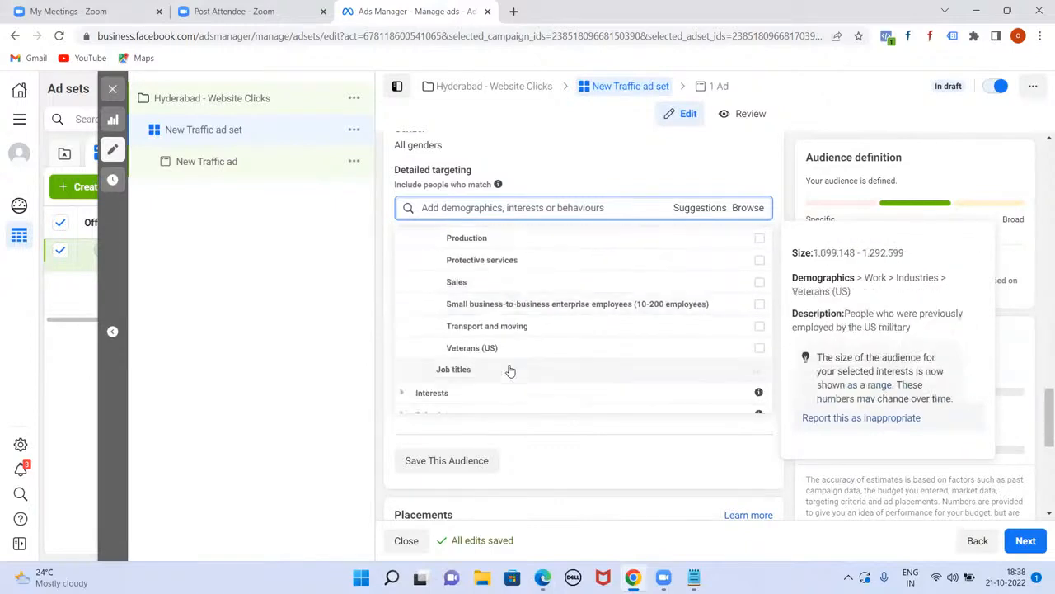
pyautogui.scroll(9, 513, 325)
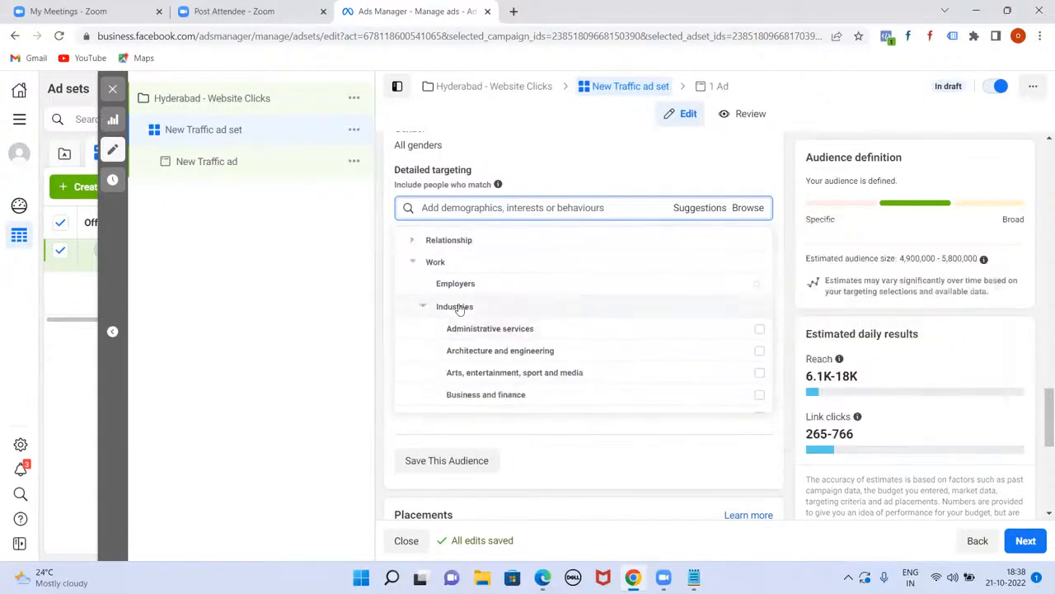
pyautogui.click(424, 305)
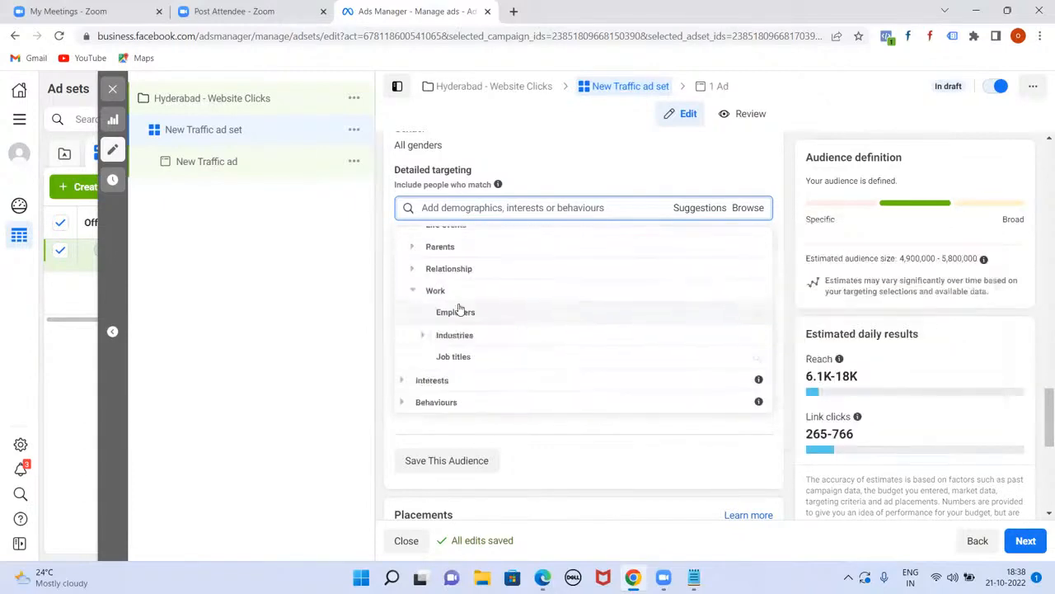
pyautogui.click(462, 356)
pyautogui.click(449, 244)
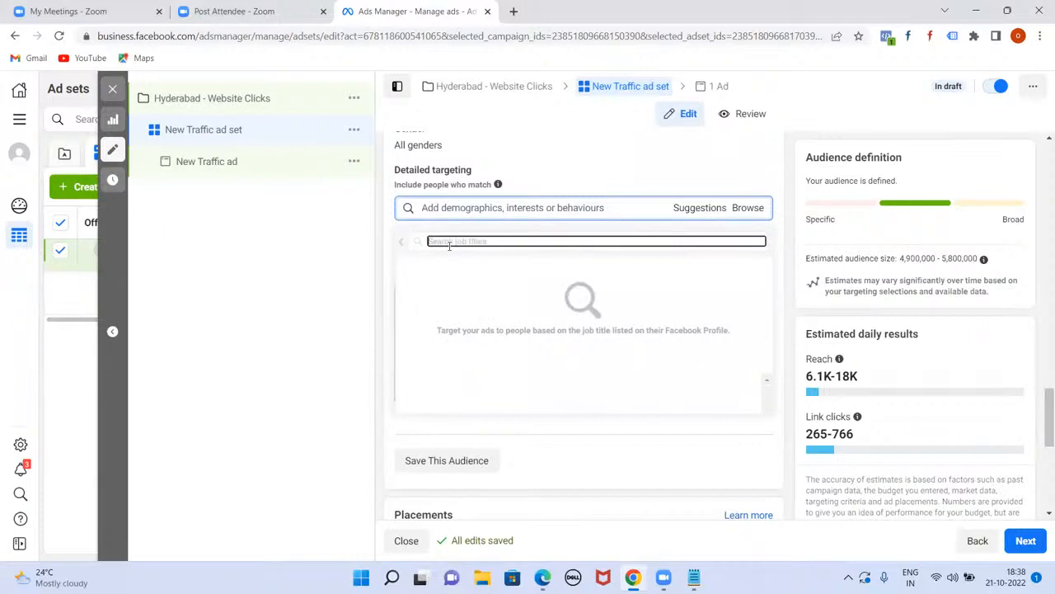
pyautogui.write('ou')
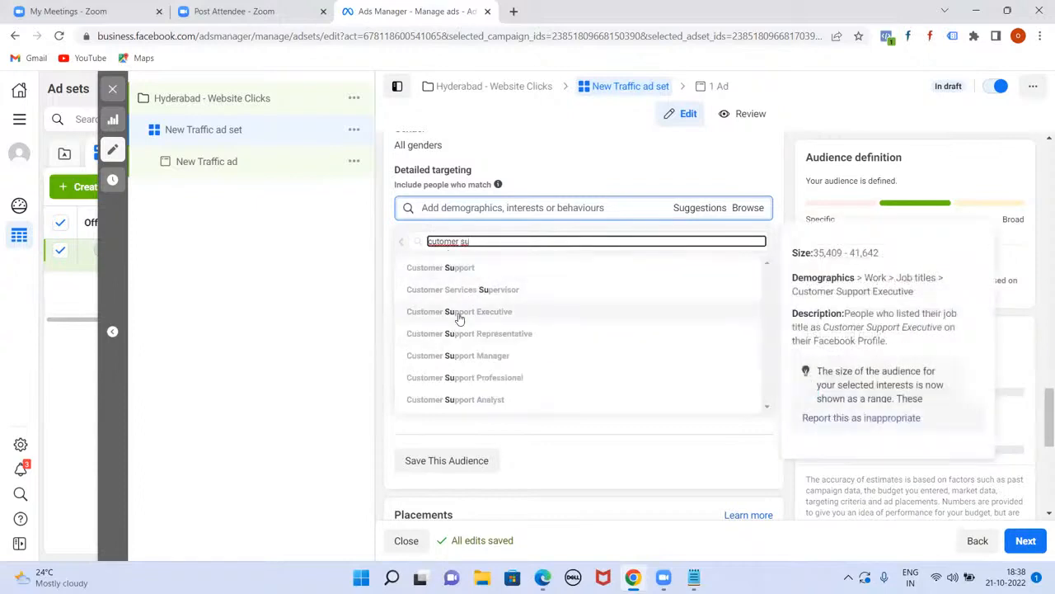
pyautogui.click(399, 248)
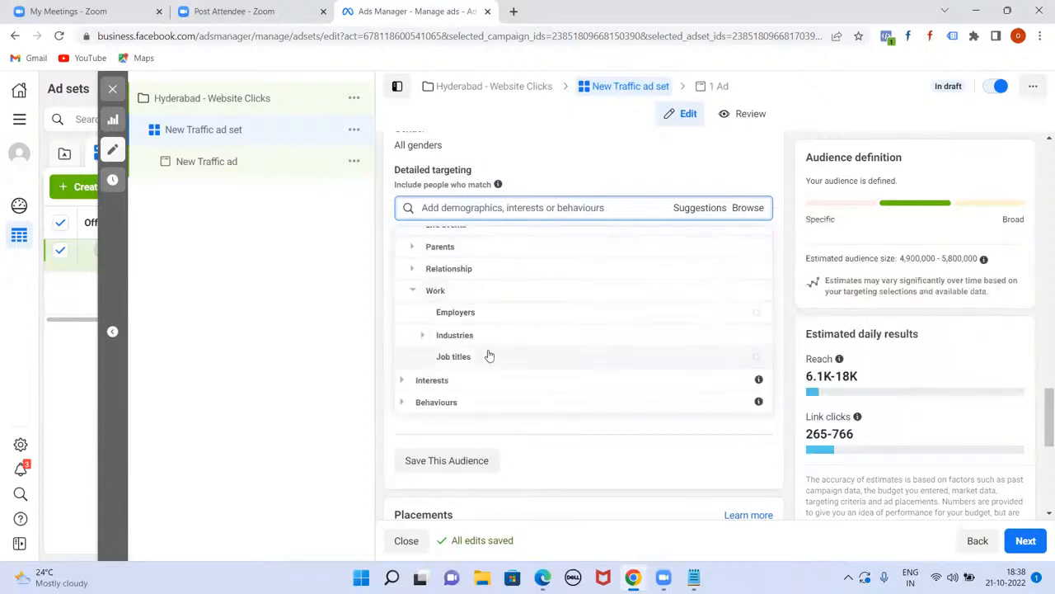
pyautogui.scroll(1, 488, 355)
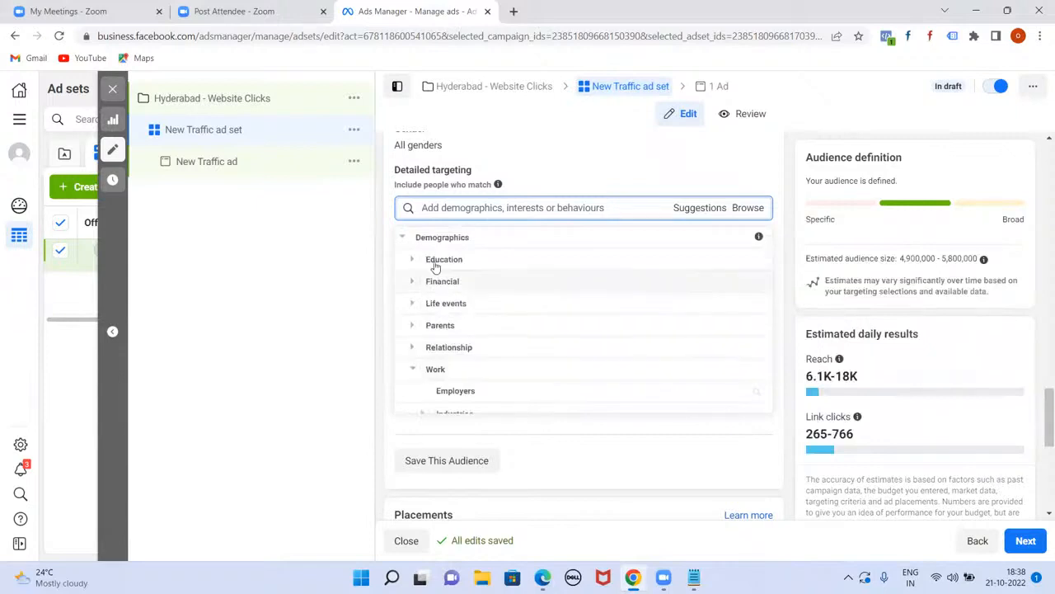
# Step: Collapse Demographics, expand Interests > Business and industry and scroll through it
pyautogui.click(404, 239)
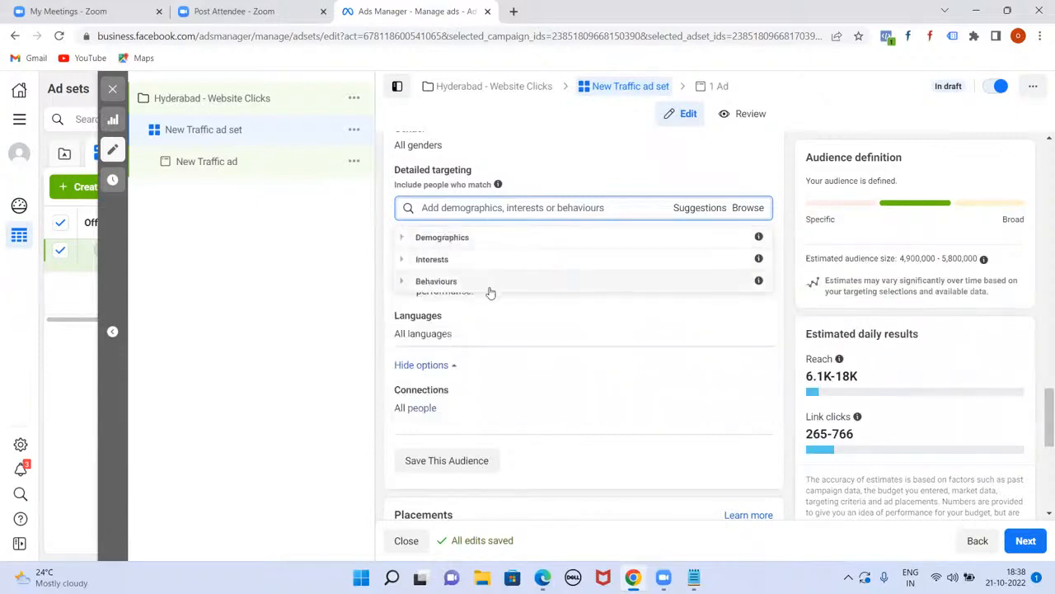
pyautogui.click(404, 261)
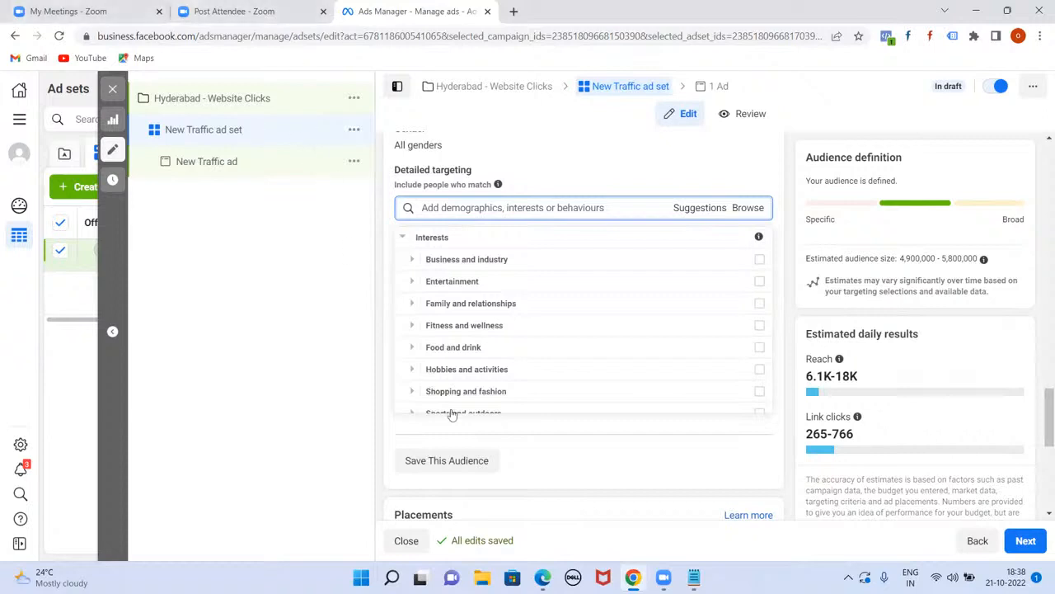
pyautogui.click(414, 262)
pyautogui.moveTo(480, 264)
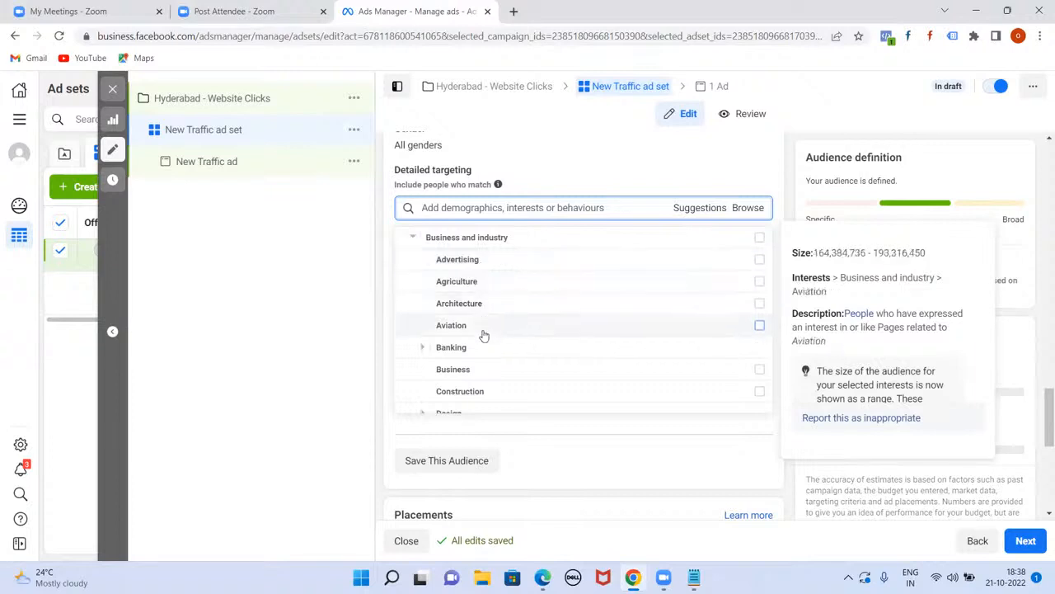
pyautogui.scroll(-3, 482, 334)
pyautogui.scroll(-5, 491, 330)
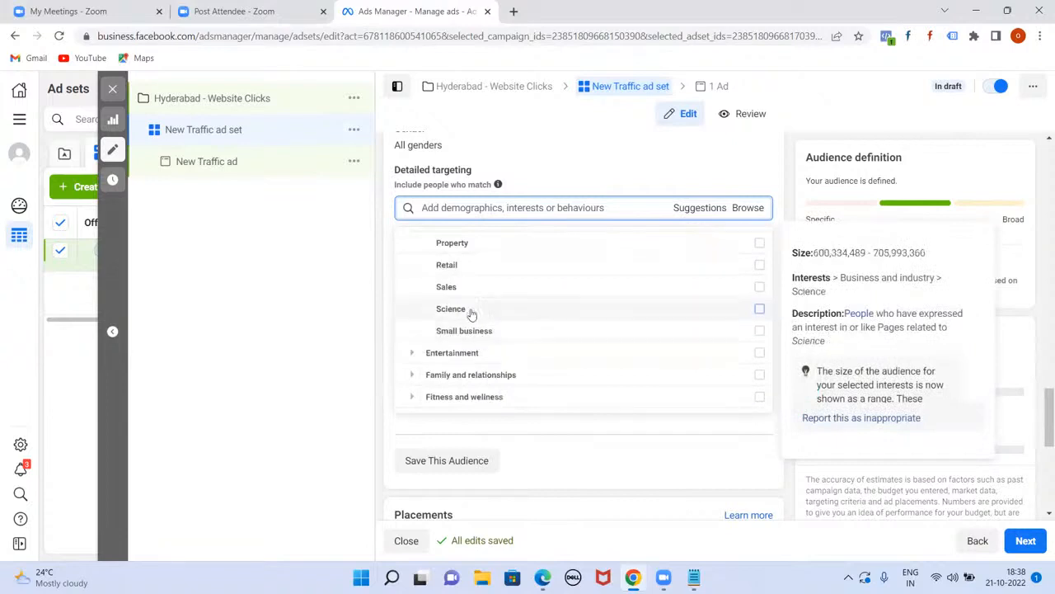
pyautogui.scroll(3, 519, 316)
pyautogui.scroll(-4, 520, 316)
pyautogui.scroll(-2, 519, 317)
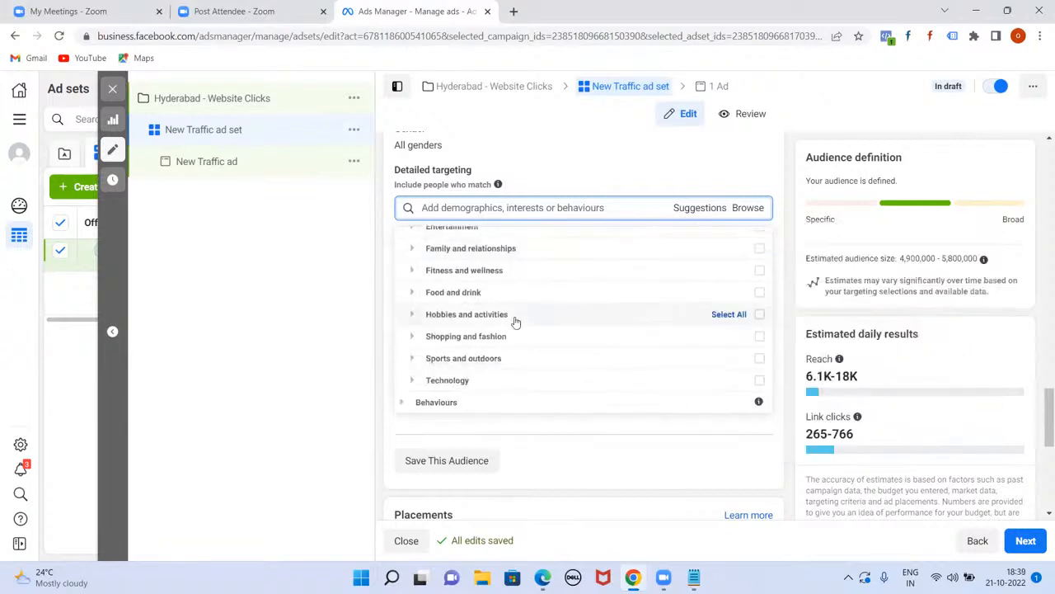
pyautogui.scroll(3, 516, 322)
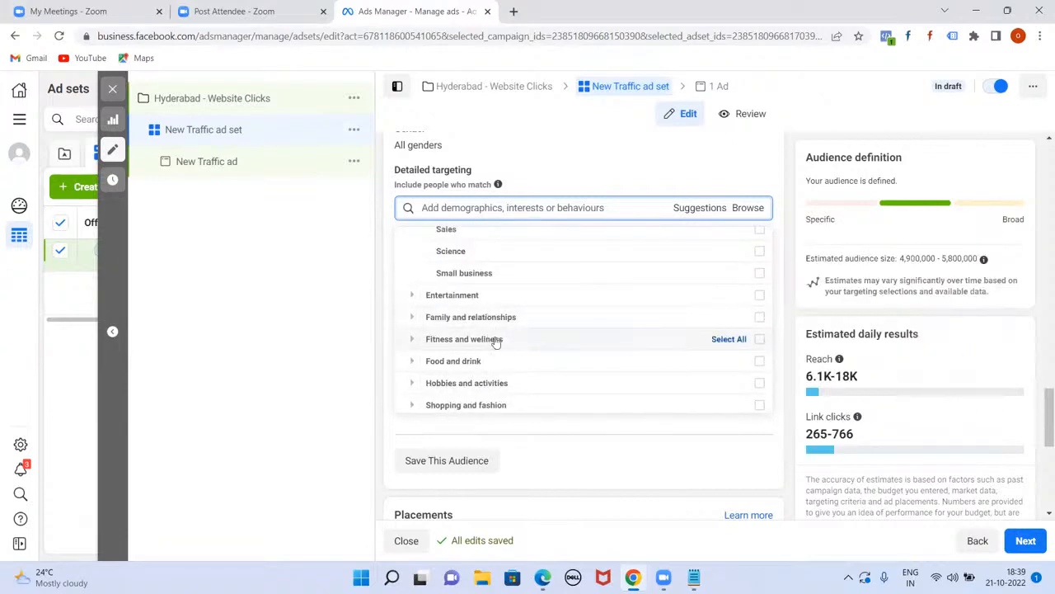
pyautogui.scroll(-2, 478, 330)
# Step: Browse Food and drink's Alcoholic drinks, Cooking and Restaurants, then collapse Interests
pyautogui.click(412, 294)
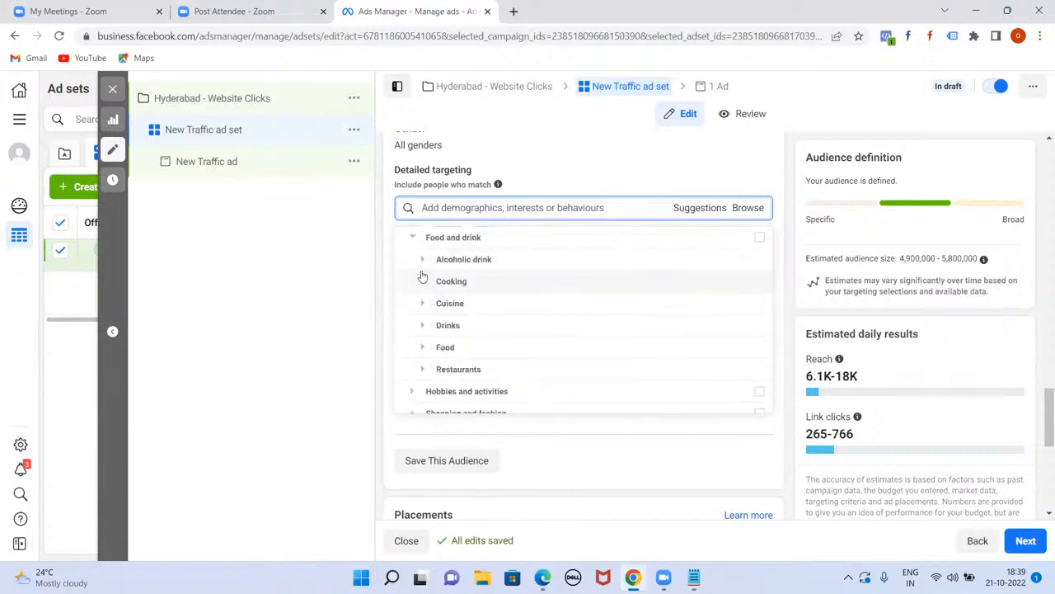
pyautogui.click(422, 258)
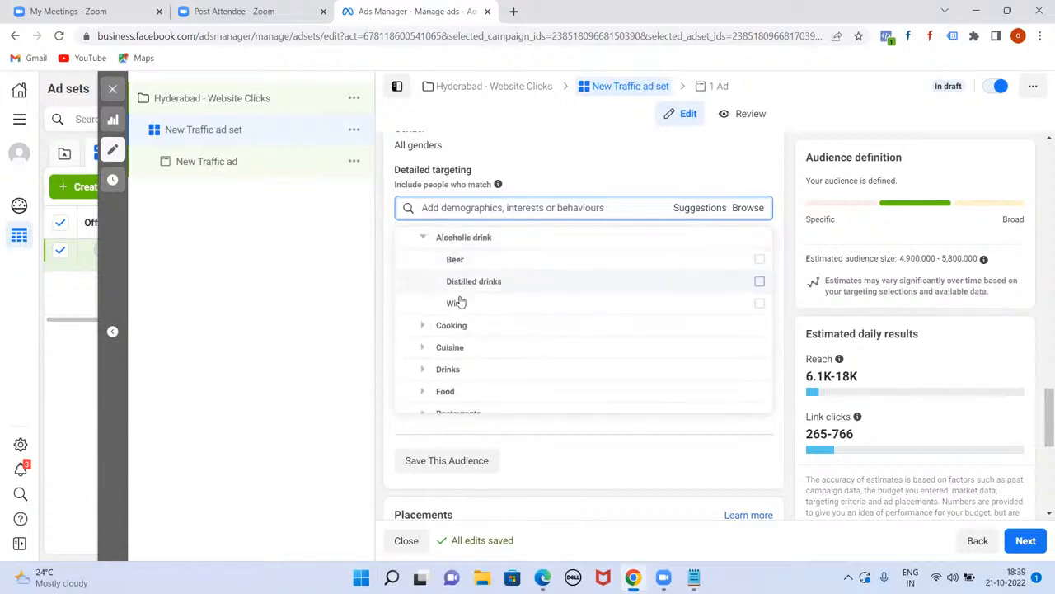
pyautogui.click(421, 325)
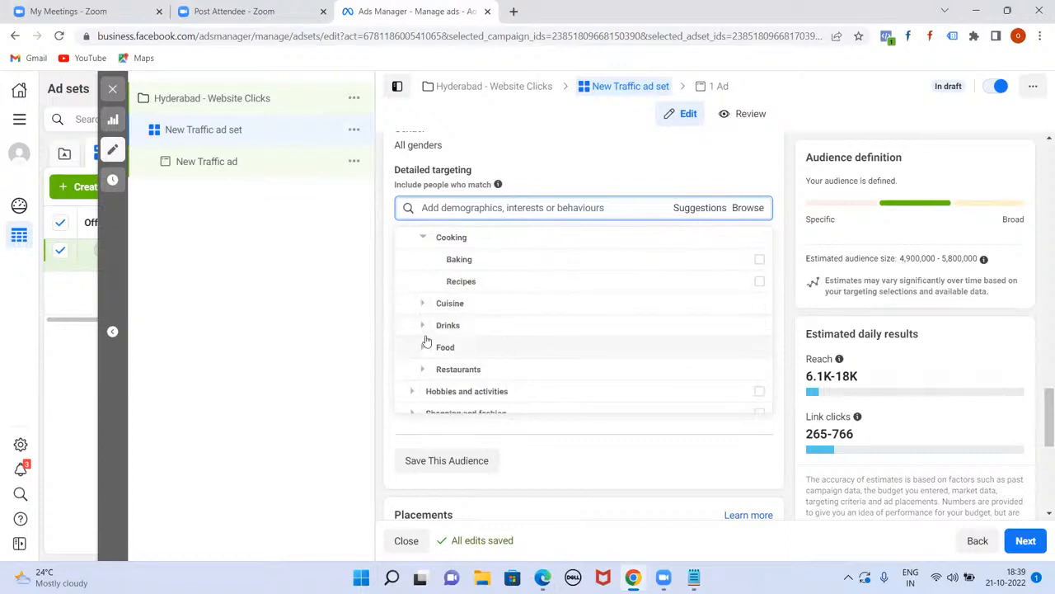
pyautogui.scroll(-1, 417, 351)
pyautogui.click(421, 300)
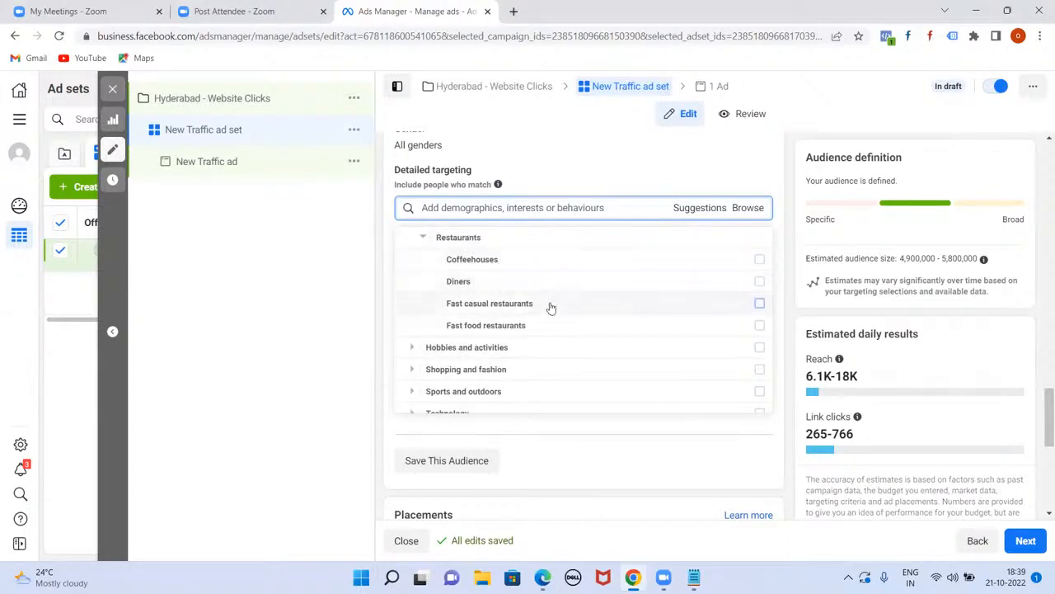
pyautogui.scroll(-1, 461, 327)
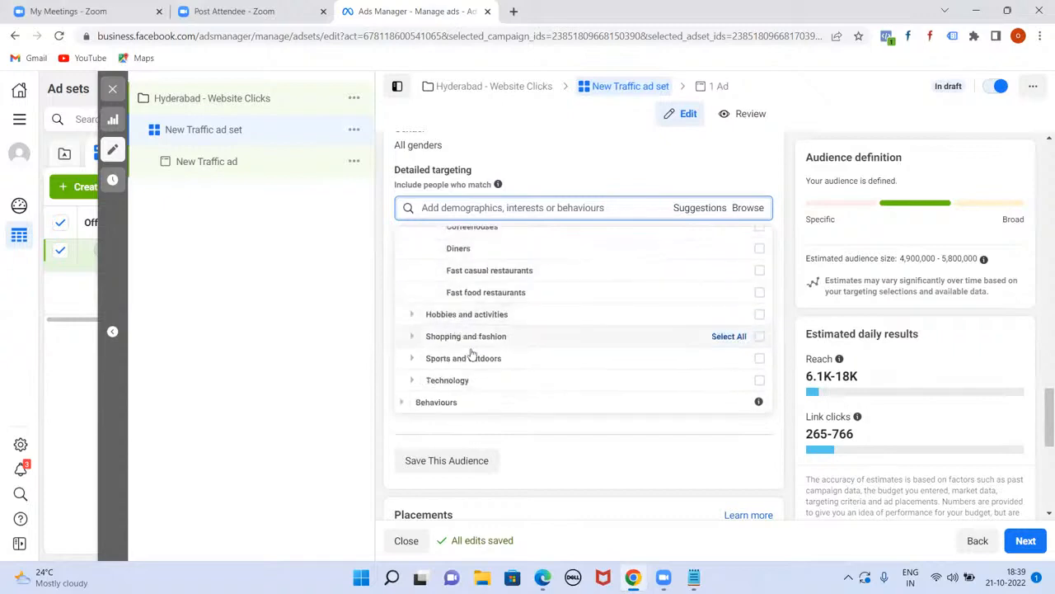
pyautogui.scroll(5, 472, 355)
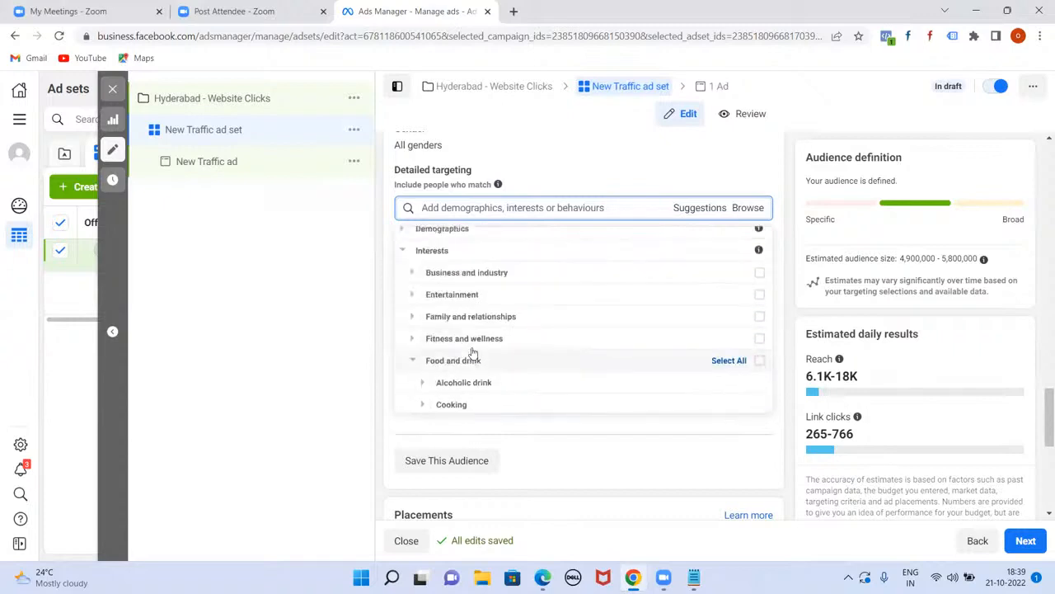
pyautogui.click(403, 261)
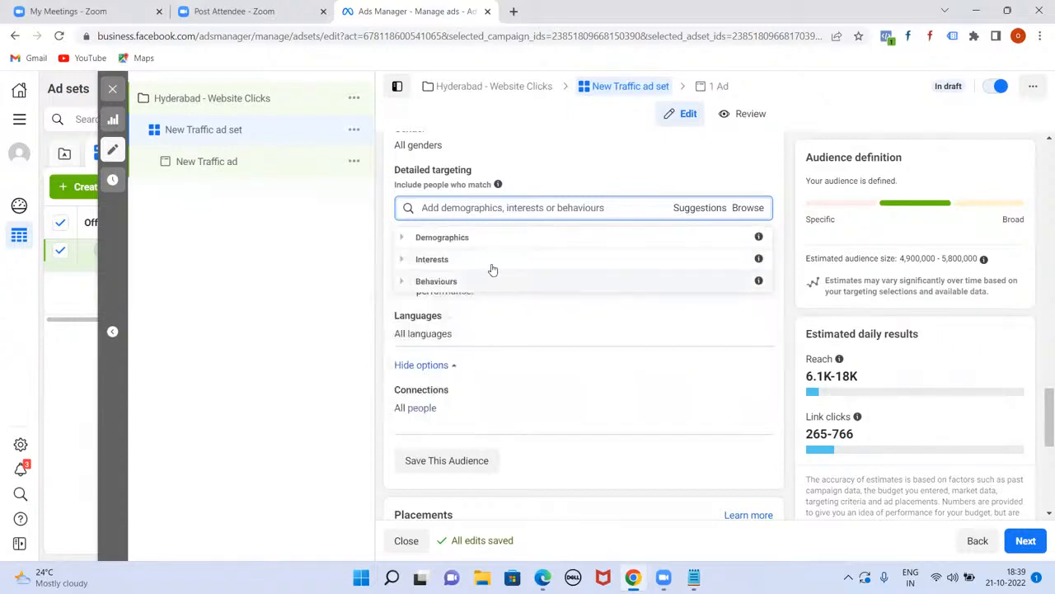
# Step: Expand Behaviours and its mobile device use time options
pyautogui.click(402, 281)
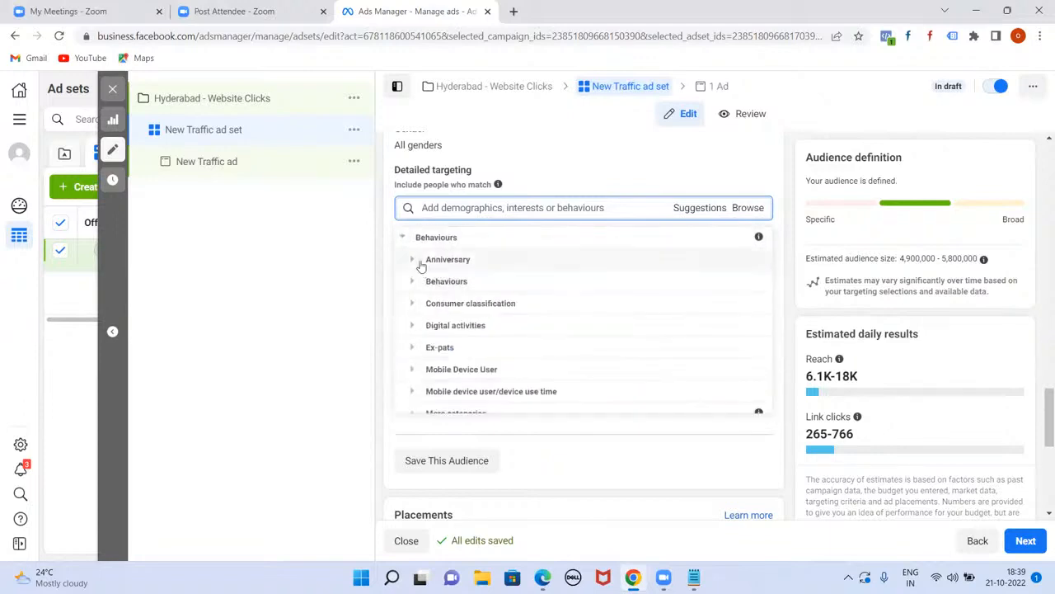
pyautogui.scroll(-1, 576, 342)
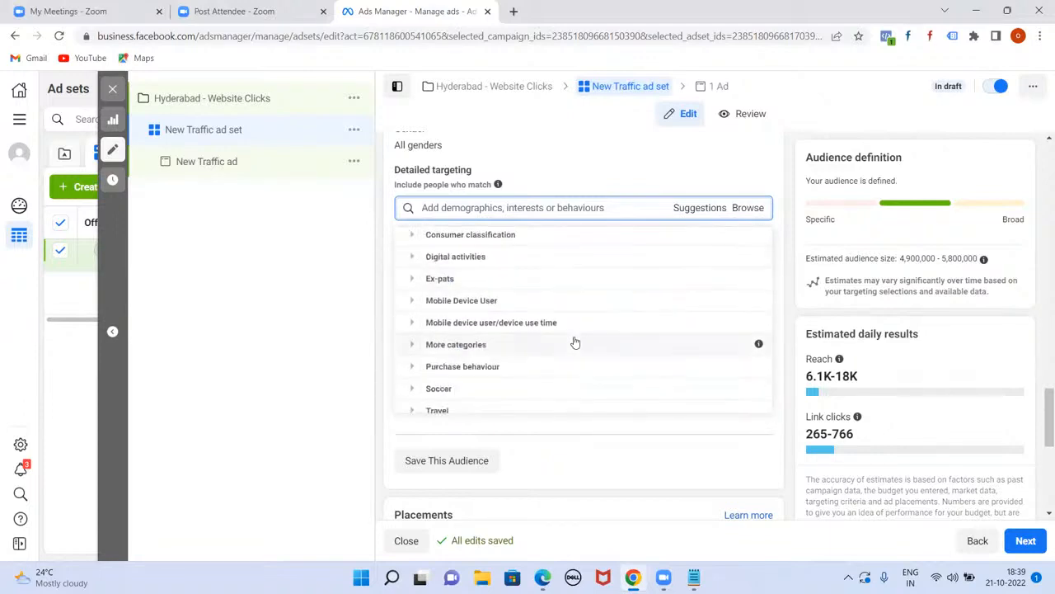
pyautogui.click(414, 325)
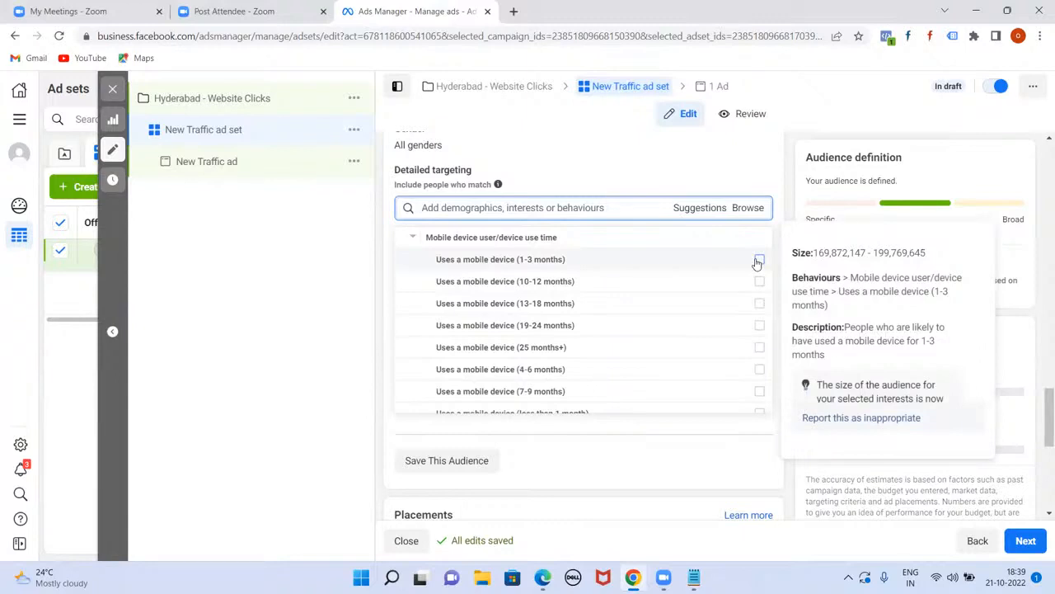
pyautogui.scroll(2, 636, 310)
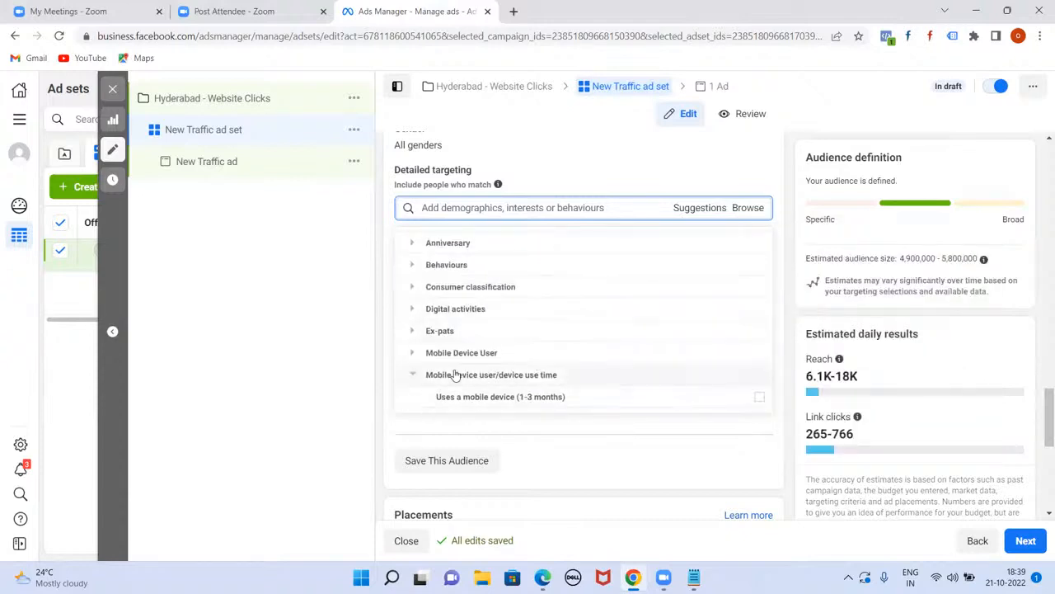
pyautogui.scroll(1, 456, 375)
# Step: Add, then remove, the Anniversary (within 61-90 days) behaviour
pyautogui.click(419, 303)
pyautogui.scroll(-1, 421, 308)
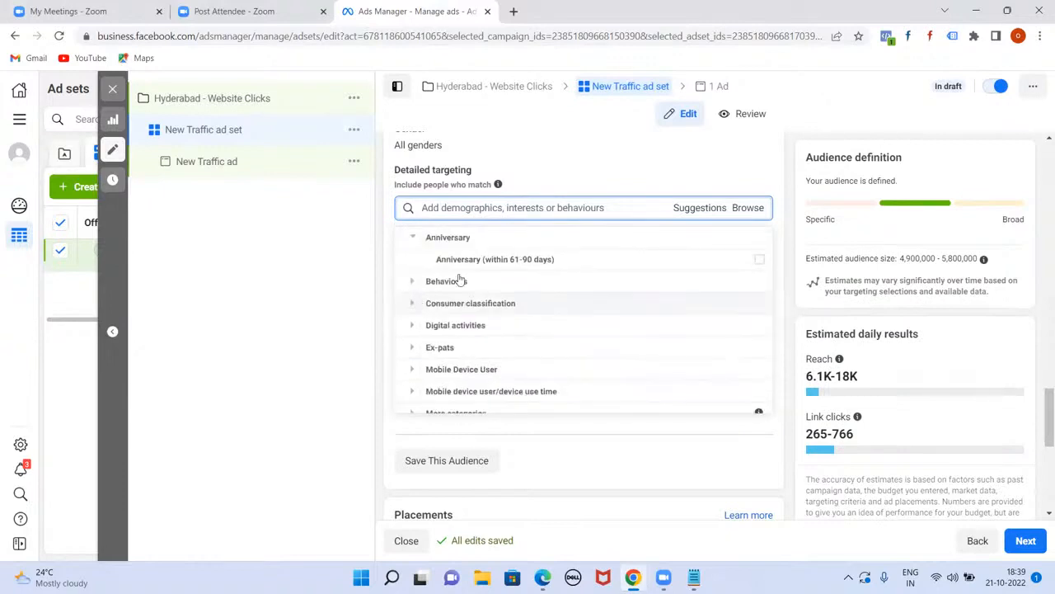
pyautogui.click(520, 270)
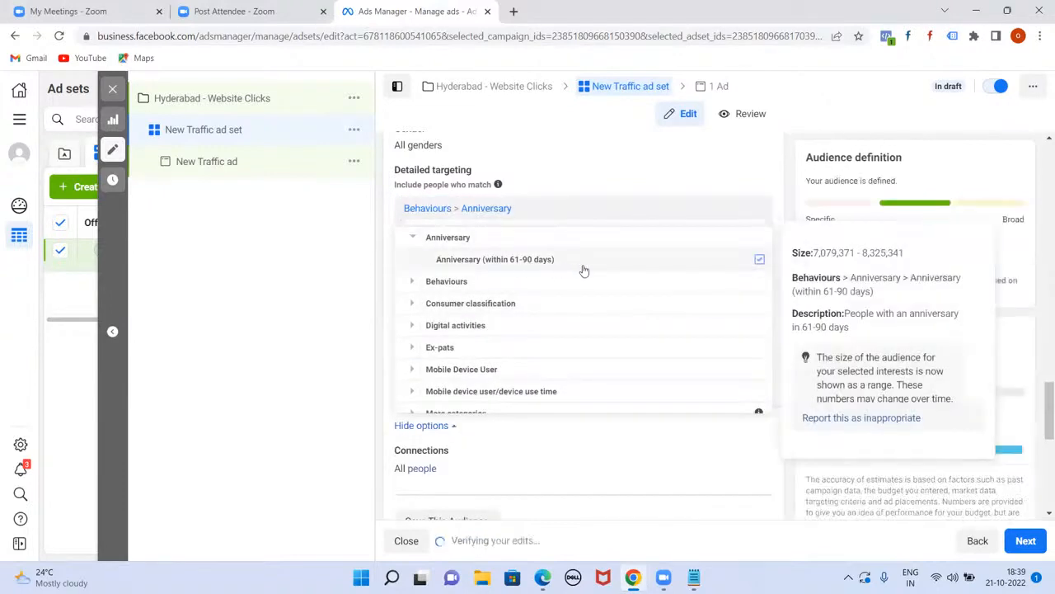
pyautogui.click(759, 261)
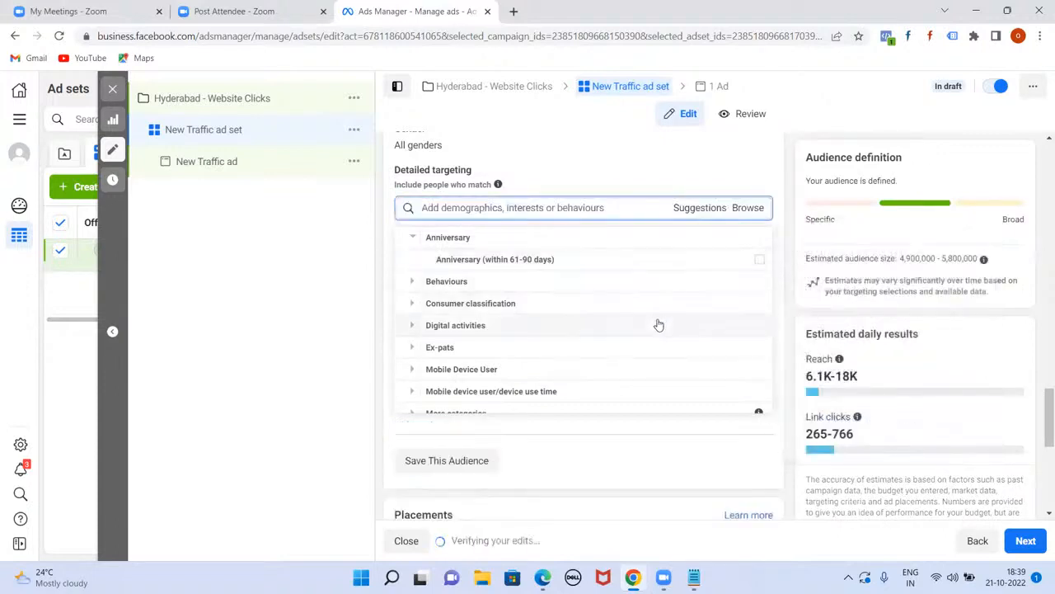
# Step: Expand Purchase behaviours to reveal the Purchase with offer option
pyautogui.scroll(1, 657, 322)
pyautogui.scroll(-1, 630, 374)
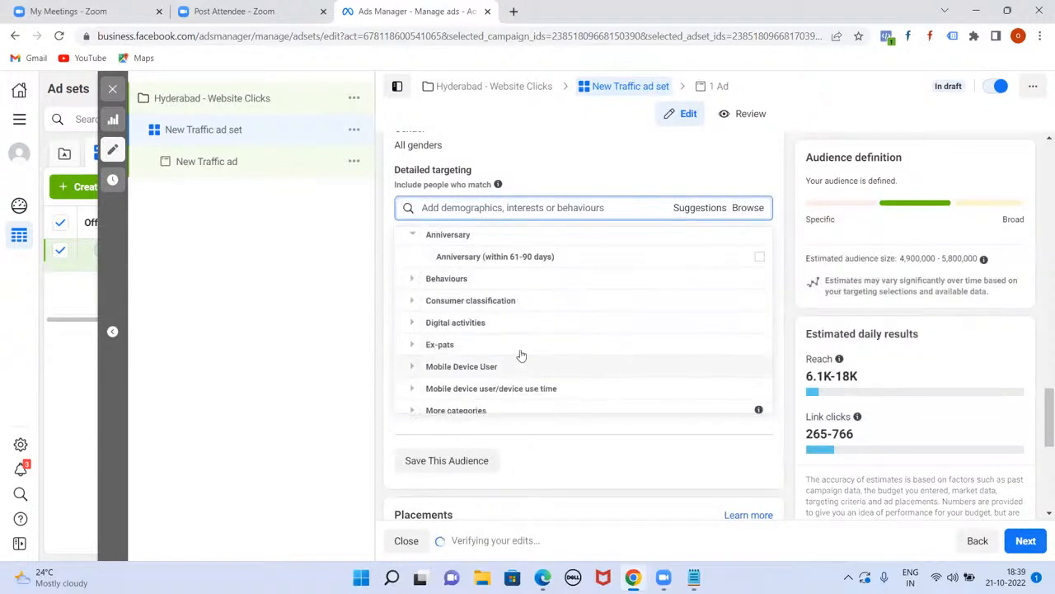
pyautogui.scroll(1, 516, 351)
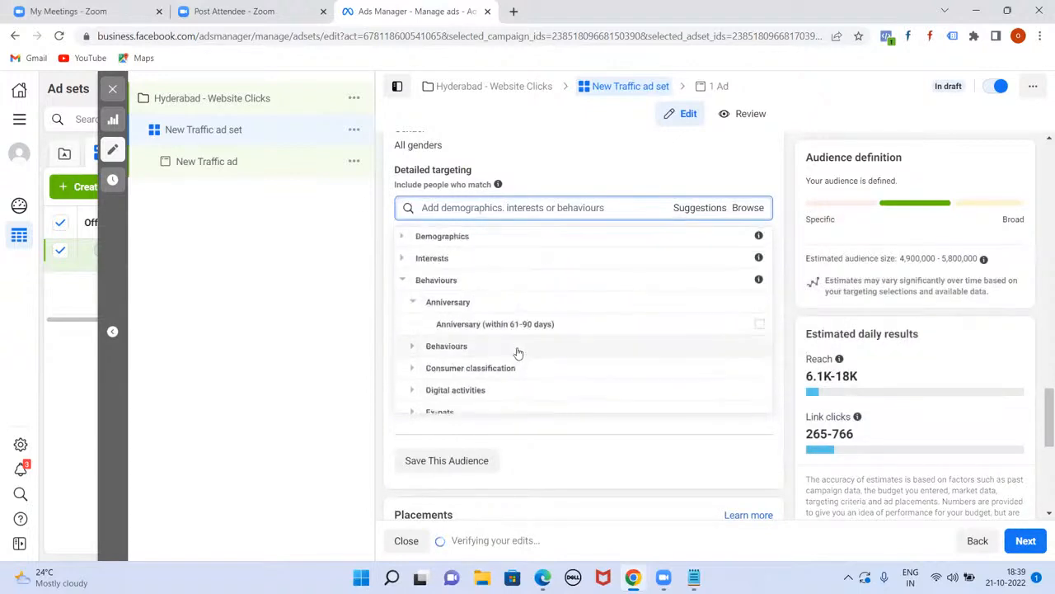
pyautogui.click(413, 349)
pyautogui.click(424, 260)
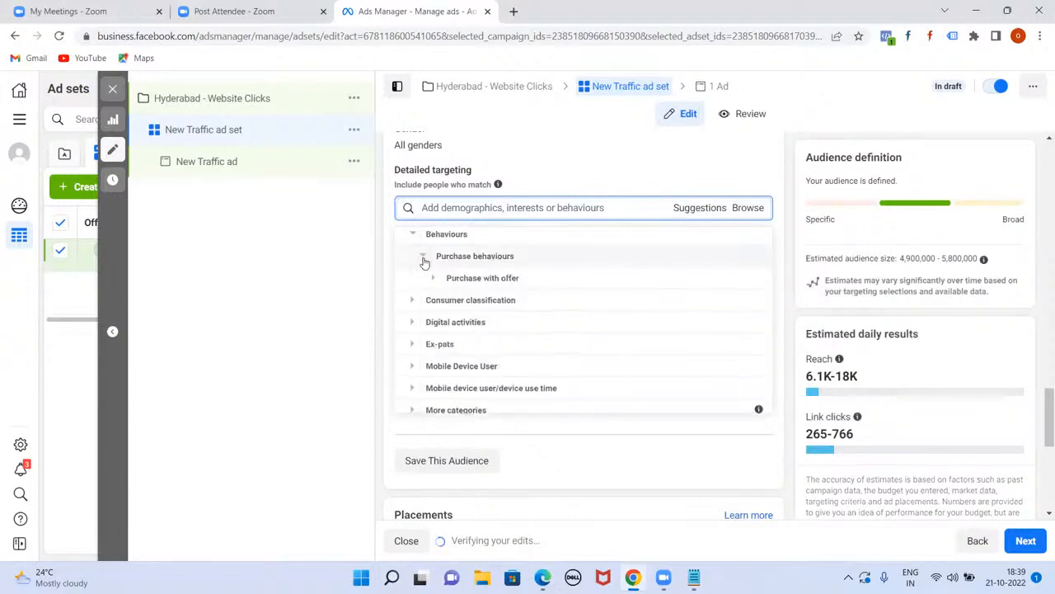
pyautogui.click(433, 261)
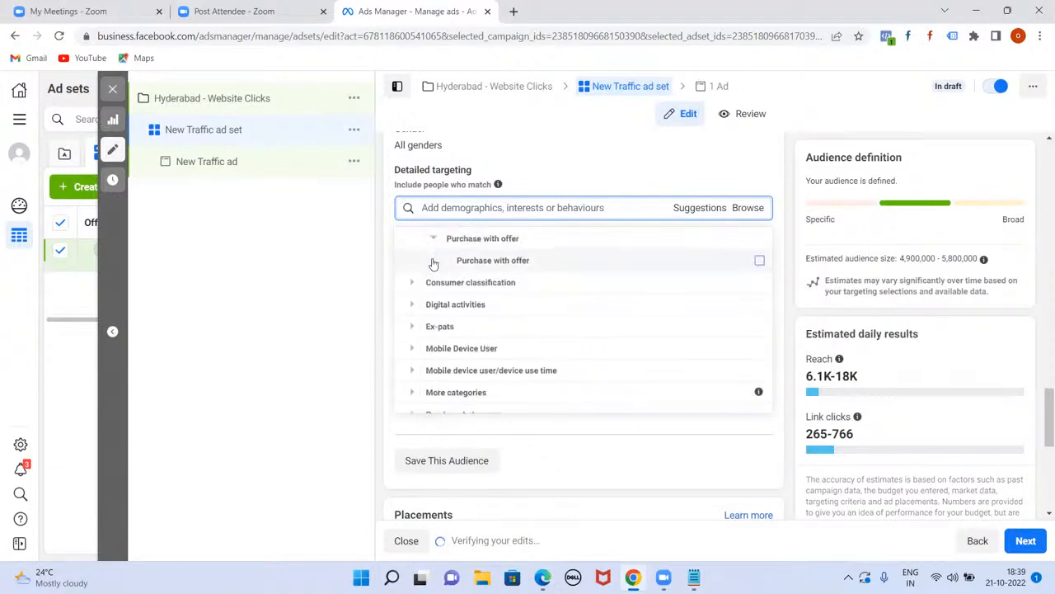
# Step: Add, then remove, the Purchase with offer behaviour
pyautogui.click(758, 263)
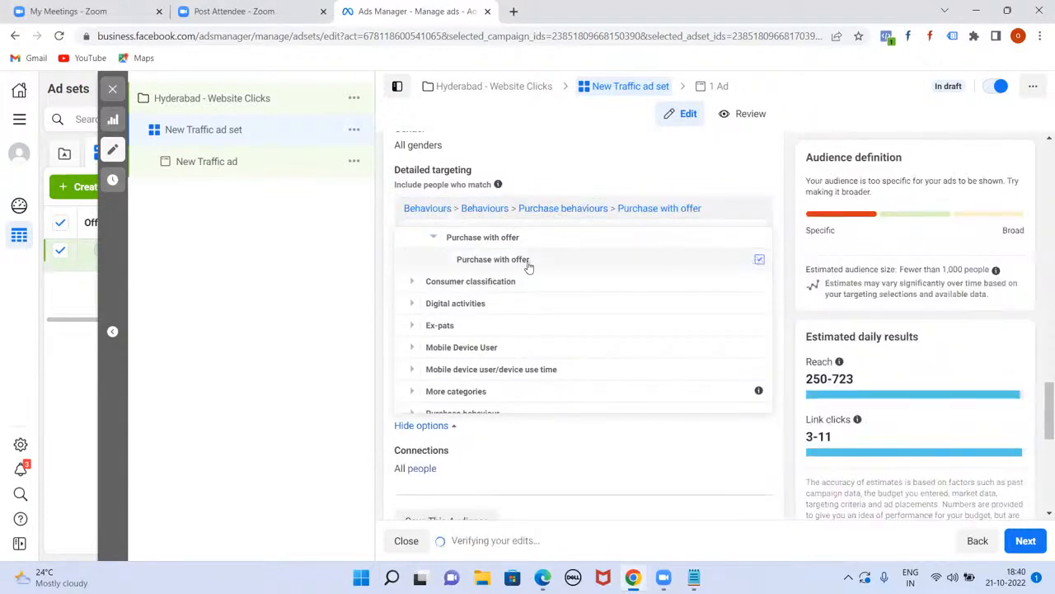
pyautogui.moveTo(733, 261)
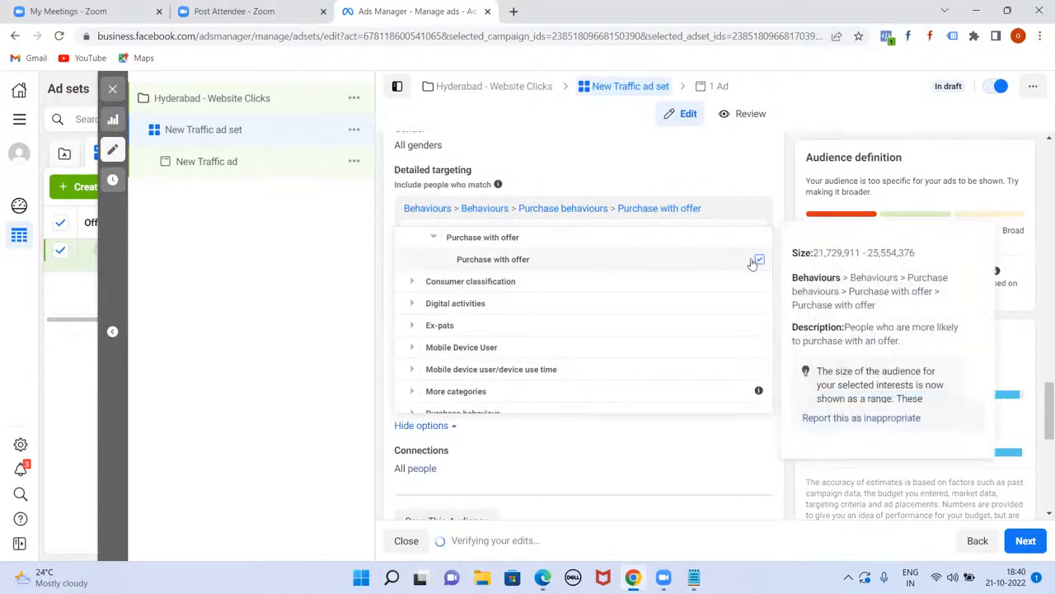
pyautogui.click(759, 262)
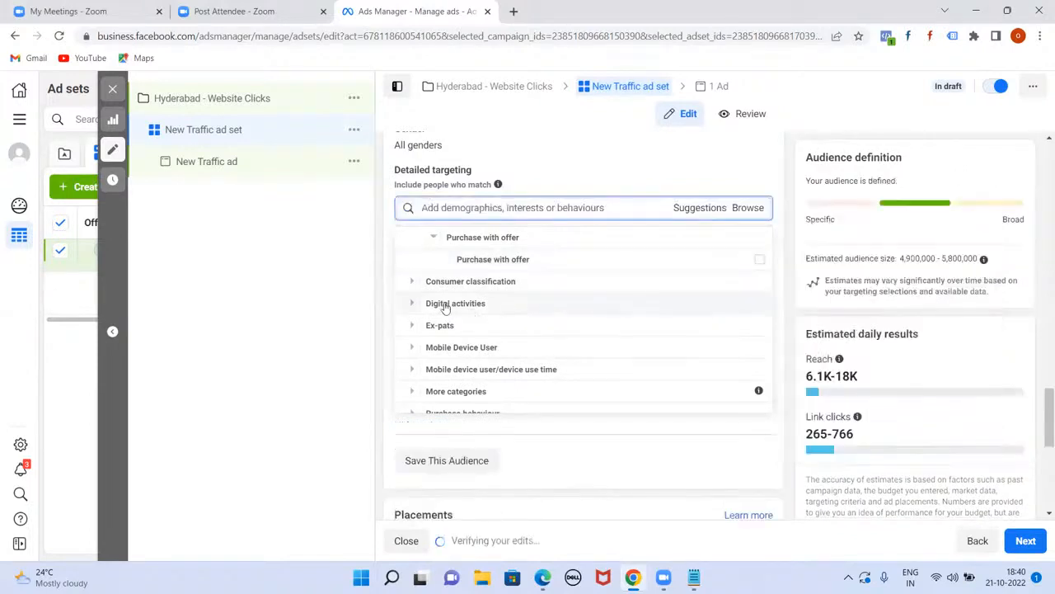
# Step: Expand Travel and add, then remove, Commuters and Frequent travellers
pyautogui.scroll(-1, 509, 330)
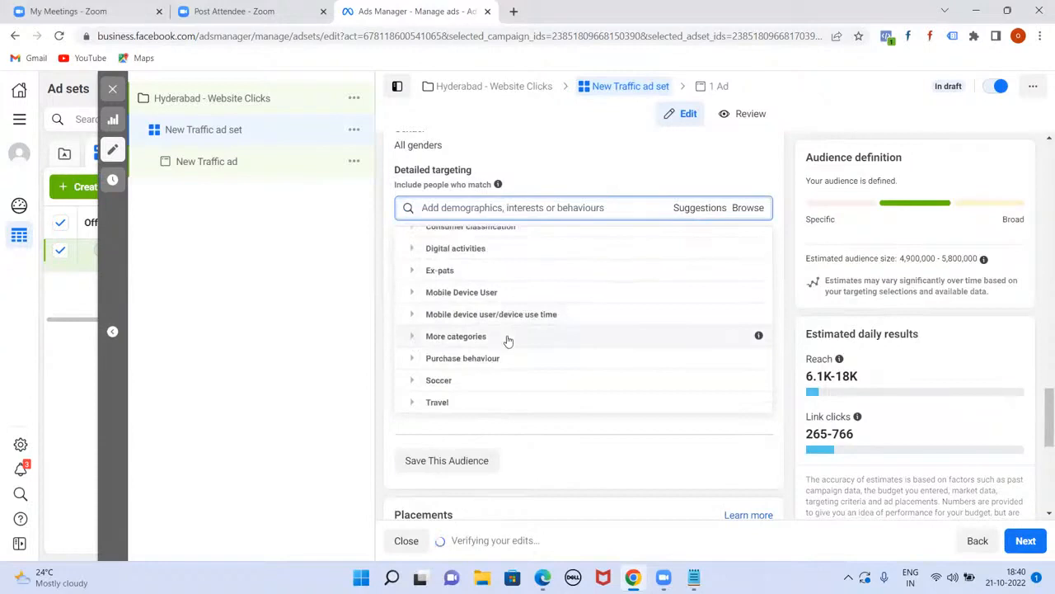
pyautogui.scroll(1, 507, 338)
pyautogui.scroll(-1, 511, 355)
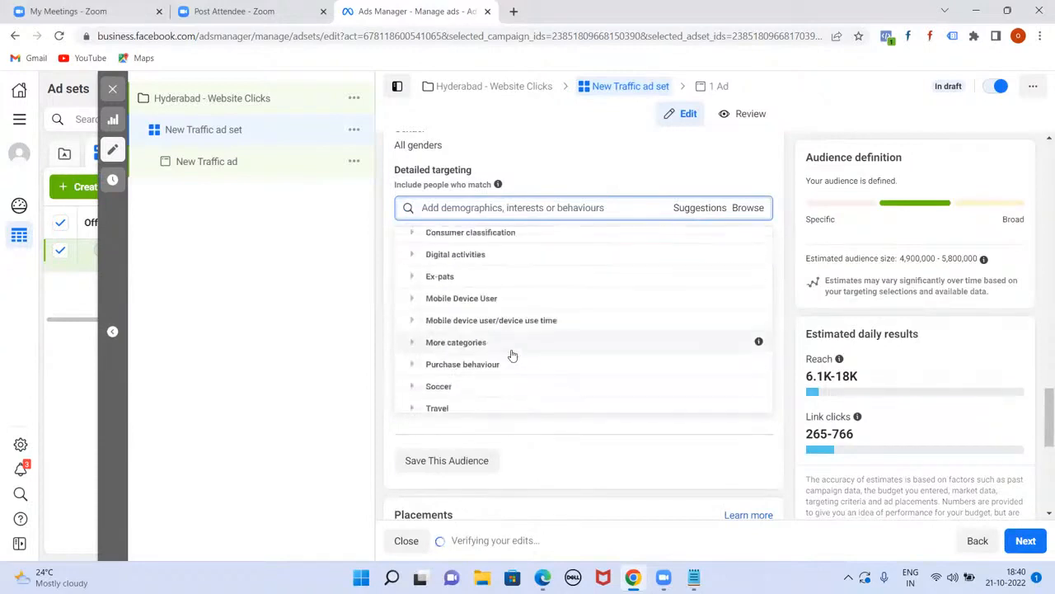
pyautogui.click(414, 403)
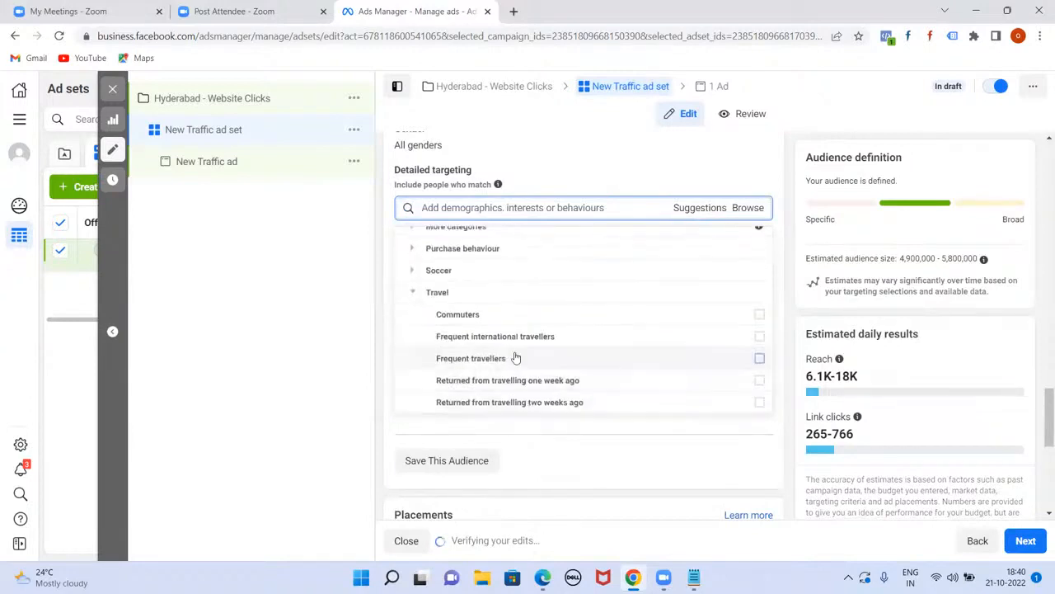
pyautogui.click(759, 317)
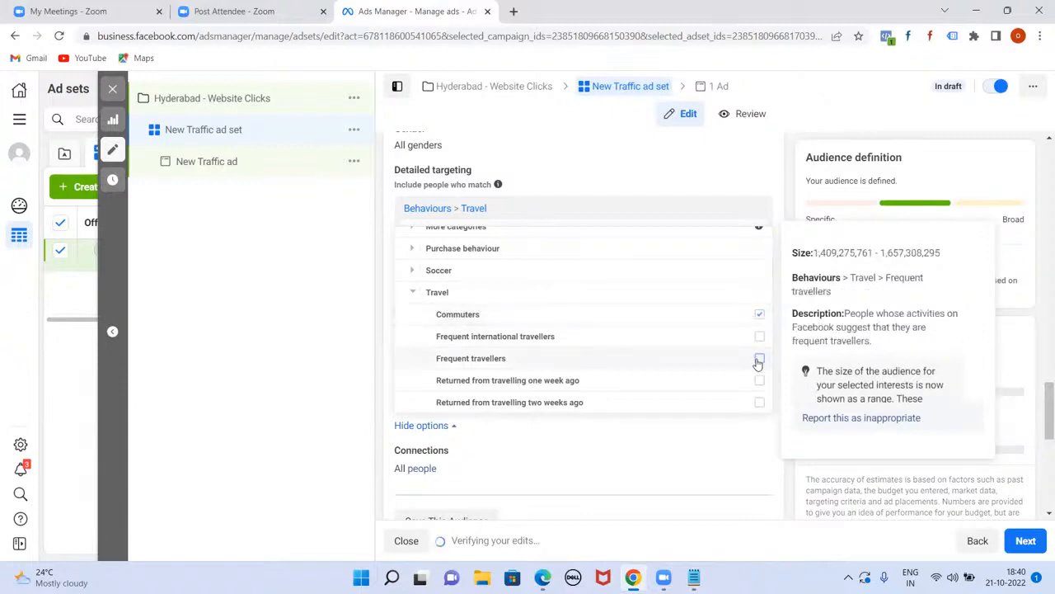
pyautogui.click(759, 361)
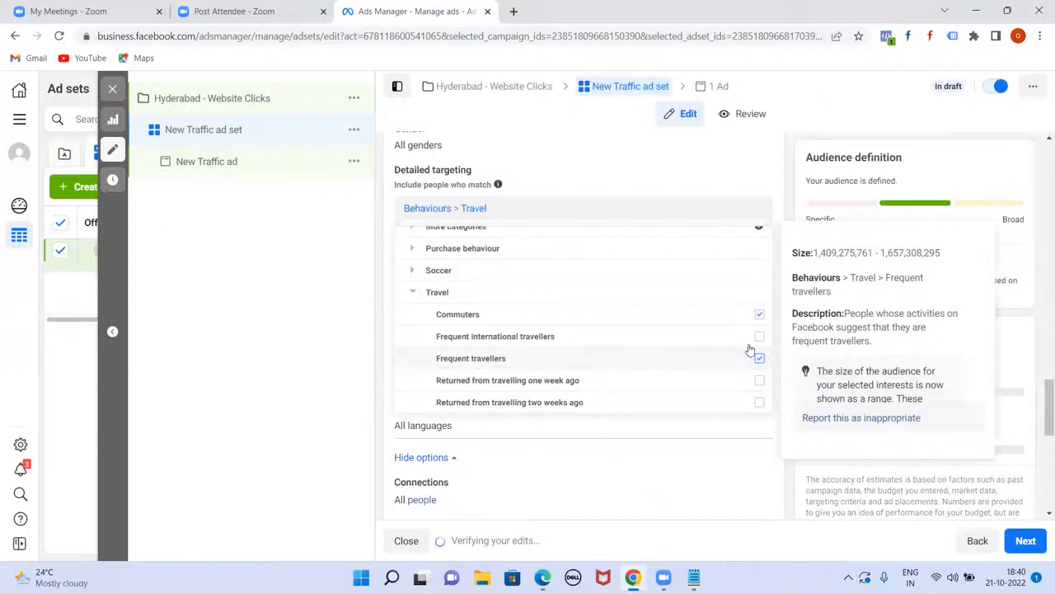
pyautogui.click(760, 317)
pyautogui.click(760, 359)
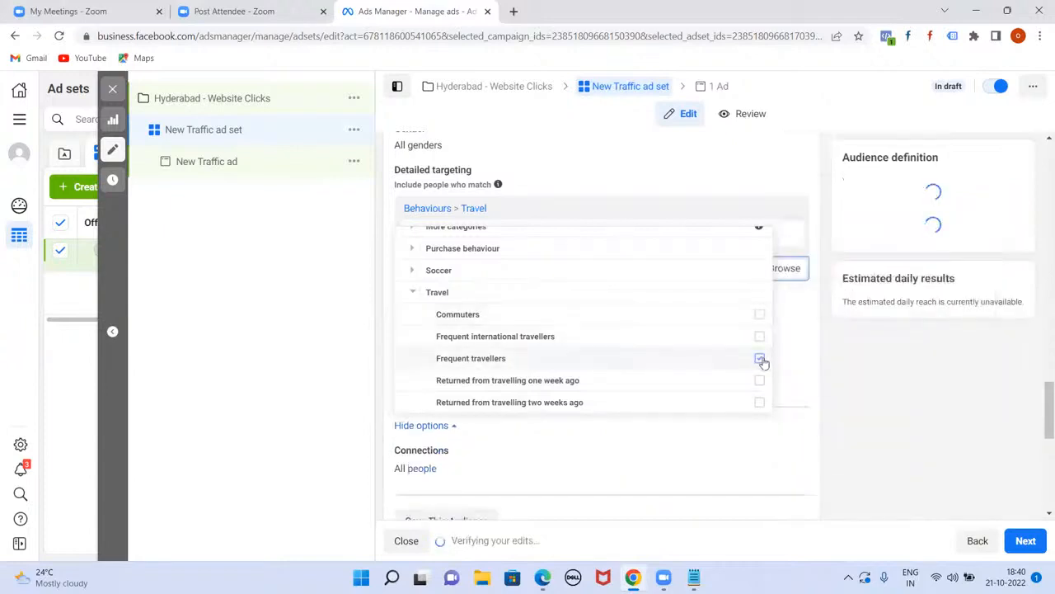
# Step: Collapse Behaviours to the top-level categories and open a new browser tab
pyautogui.scroll(3, 669, 335)
pyautogui.scroll(2, 667, 334)
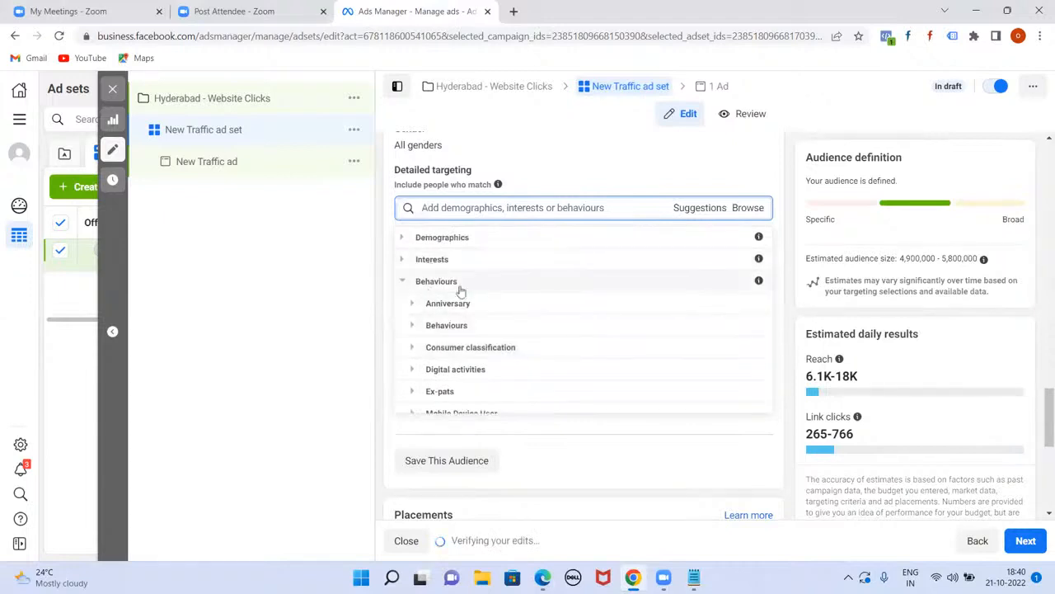
pyautogui.scroll(-3, 552, 350)
pyautogui.scroll(-1, 552, 348)
pyautogui.scroll(5, 535, 354)
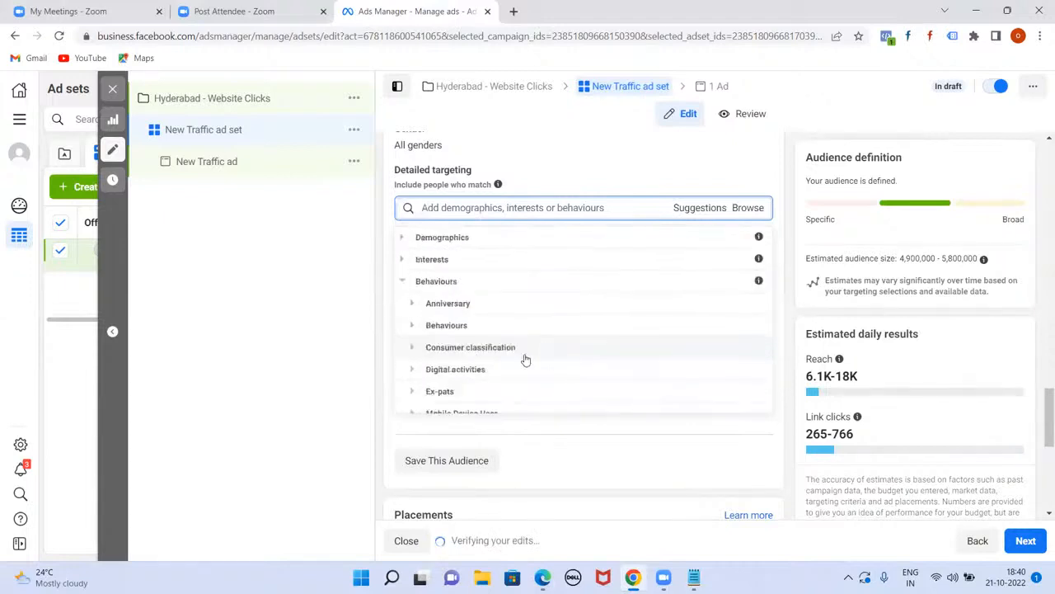
pyautogui.click(401, 282)
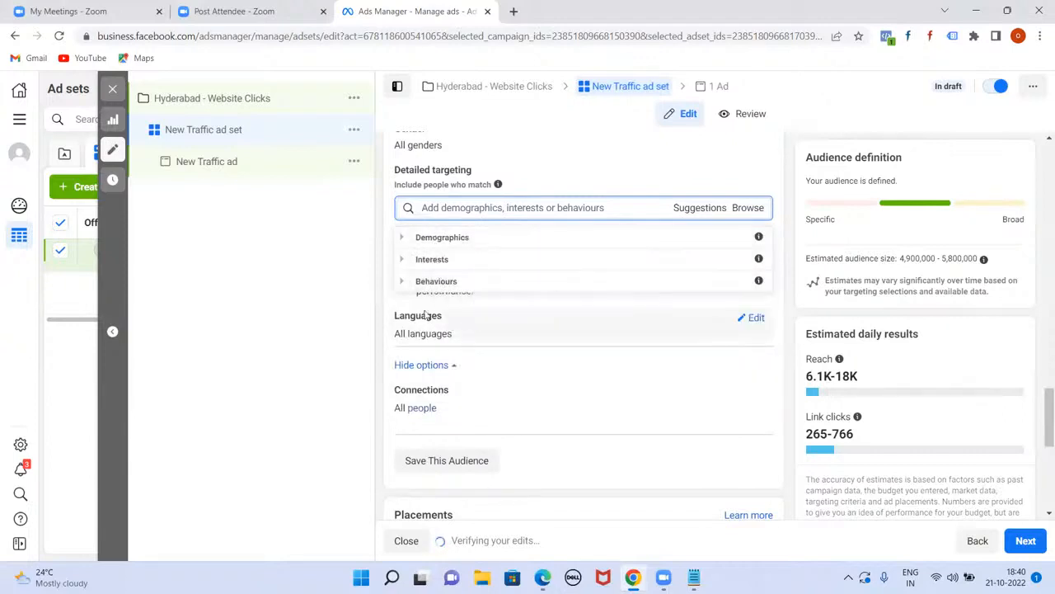
pyautogui.moveTo(477, 170)
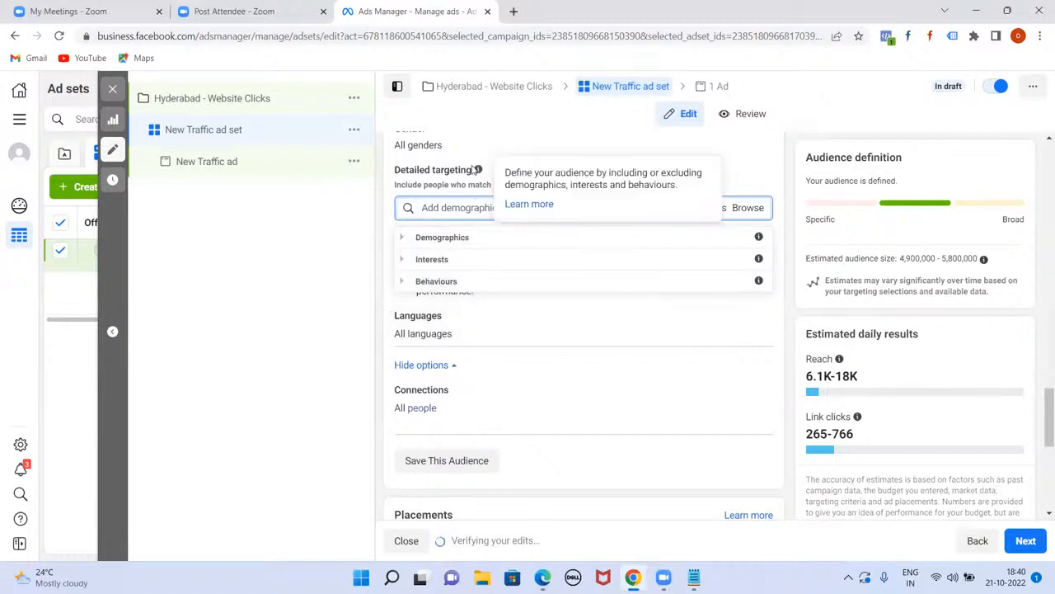
pyautogui.click(514, 12)
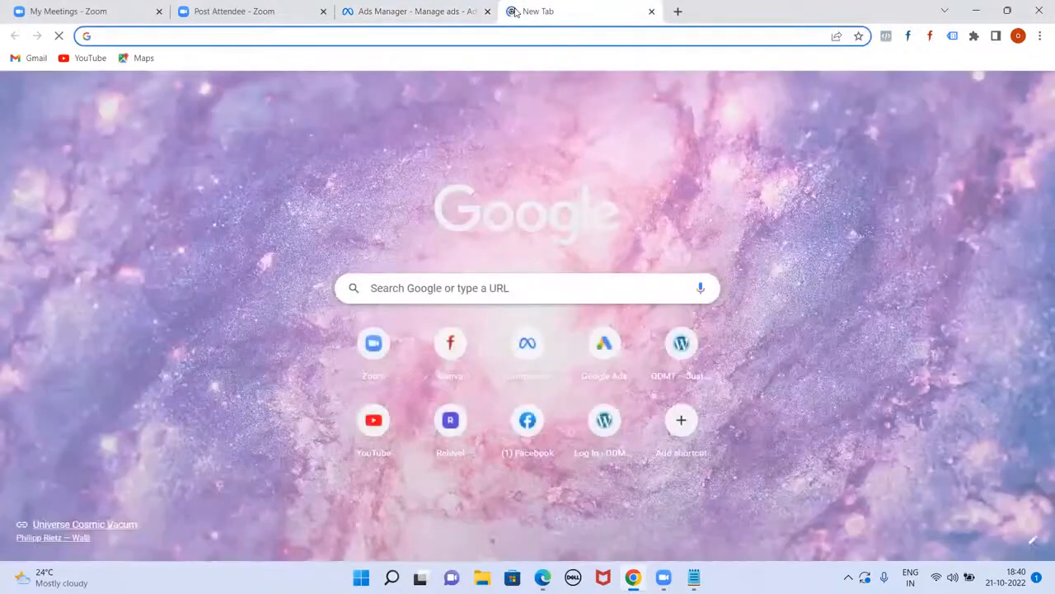
# Step: Search Google for 'facebook ads audience targetting options' and open the WordStream targeting article
pyautogui.write('f')
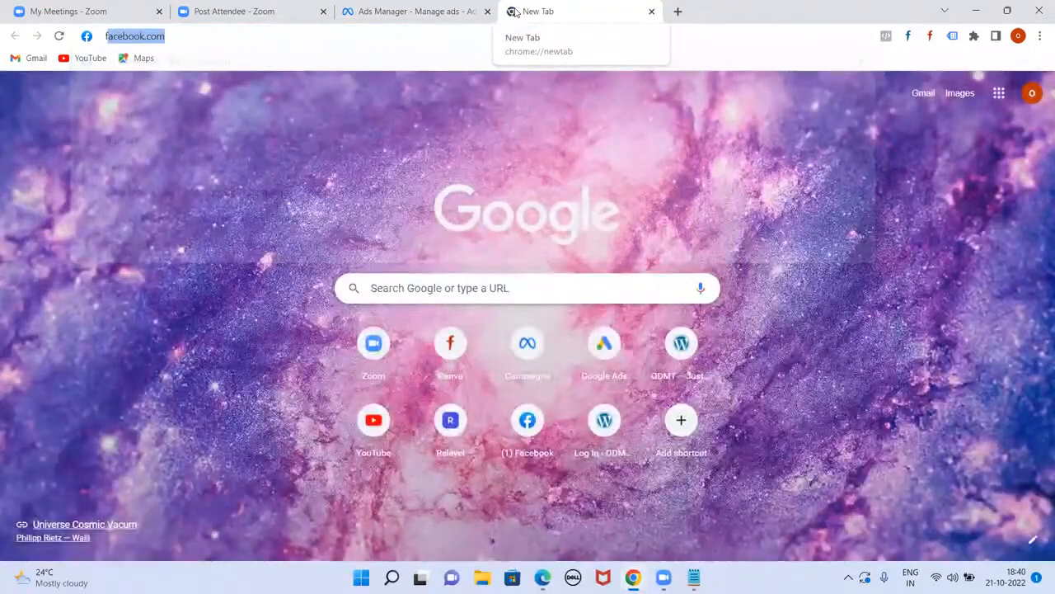
pyautogui.write('acebook audience targ')
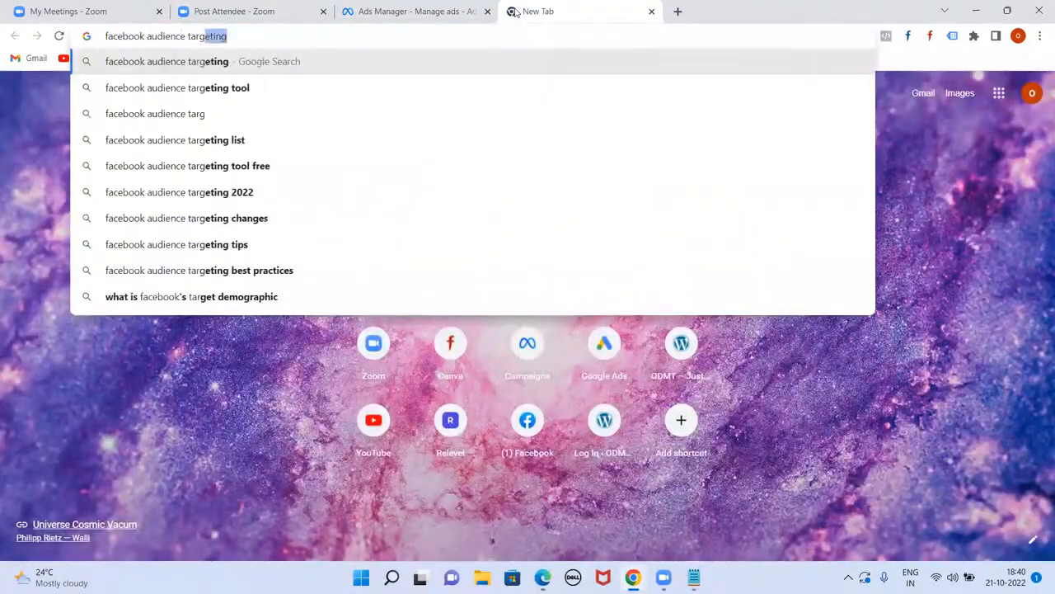
pyautogui.write('etting option')
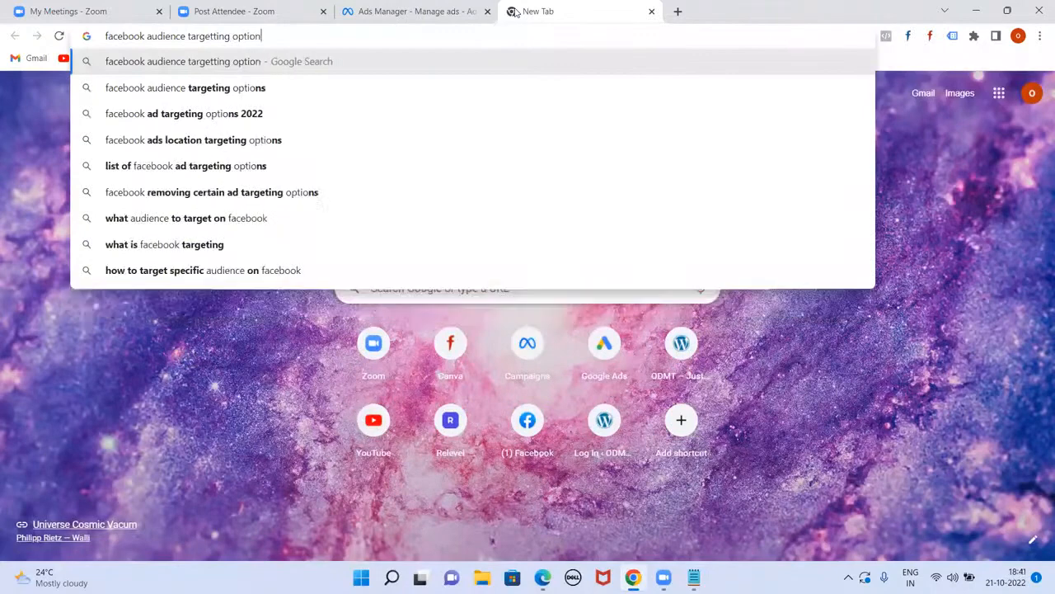
pyautogui.write('s')
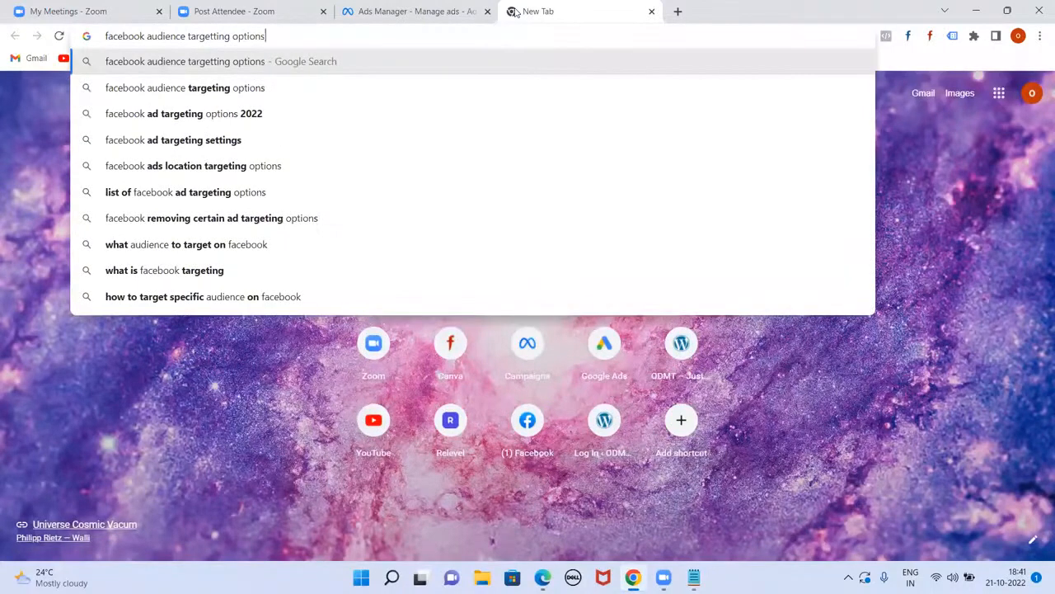
pyautogui.click(148, 36)
pyautogui.write('ads')
pyautogui.press('Return')
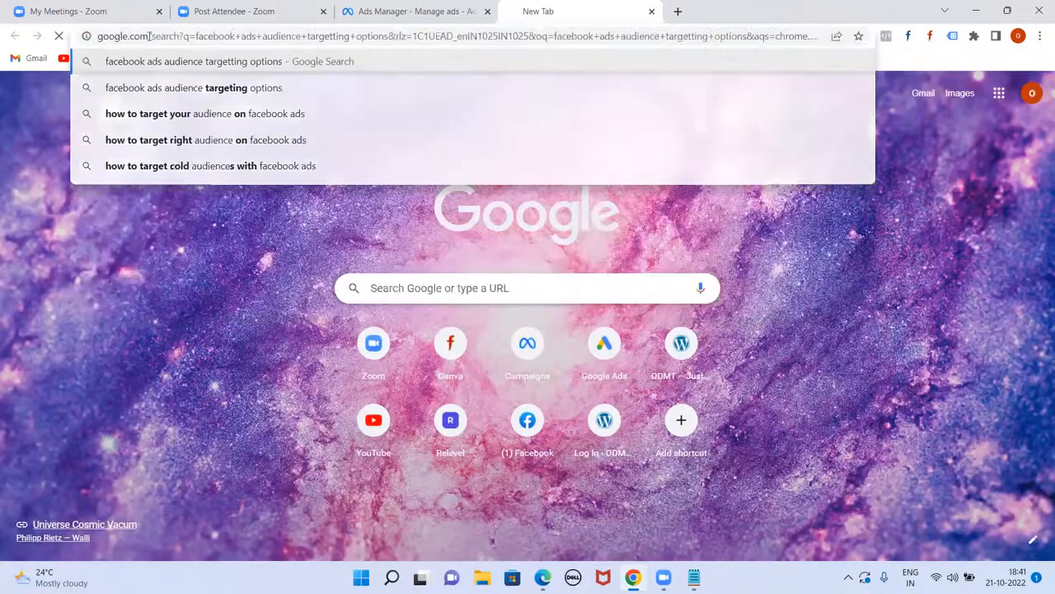
pyautogui.scroll(-5, 462, 363)
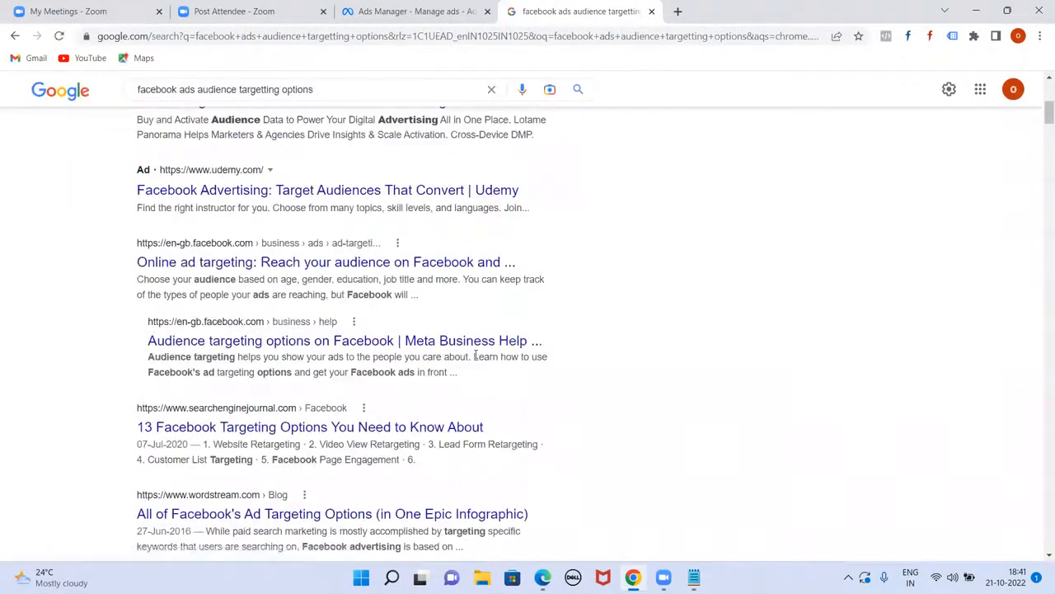
pyautogui.scroll(-2, 476, 355)
pyautogui.click(328, 379)
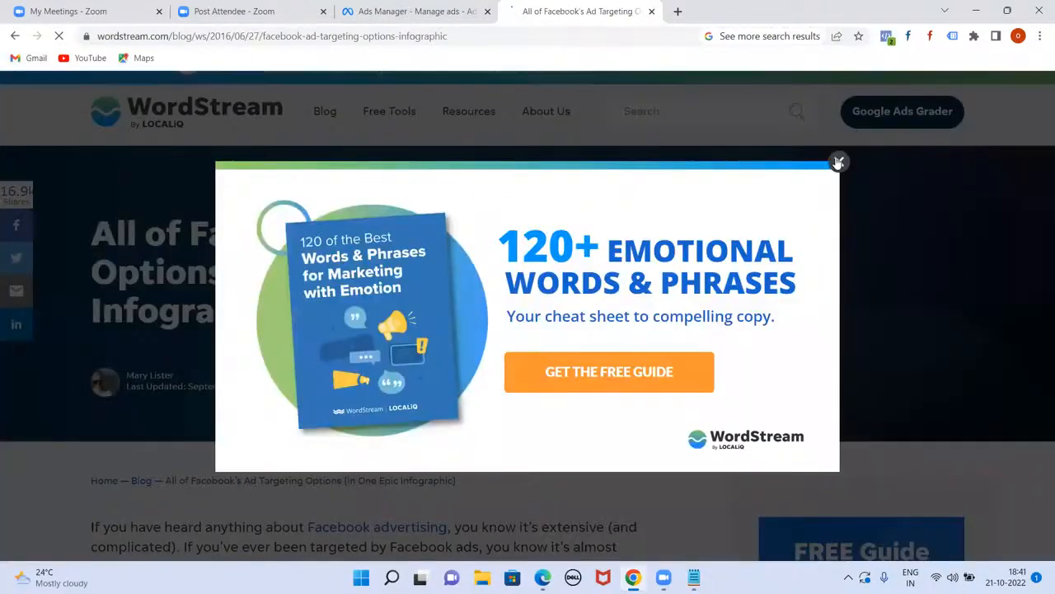
# Step: Dismiss the popup and scroll through the Facebook ad targeting options infographic
pyautogui.click(836, 161)
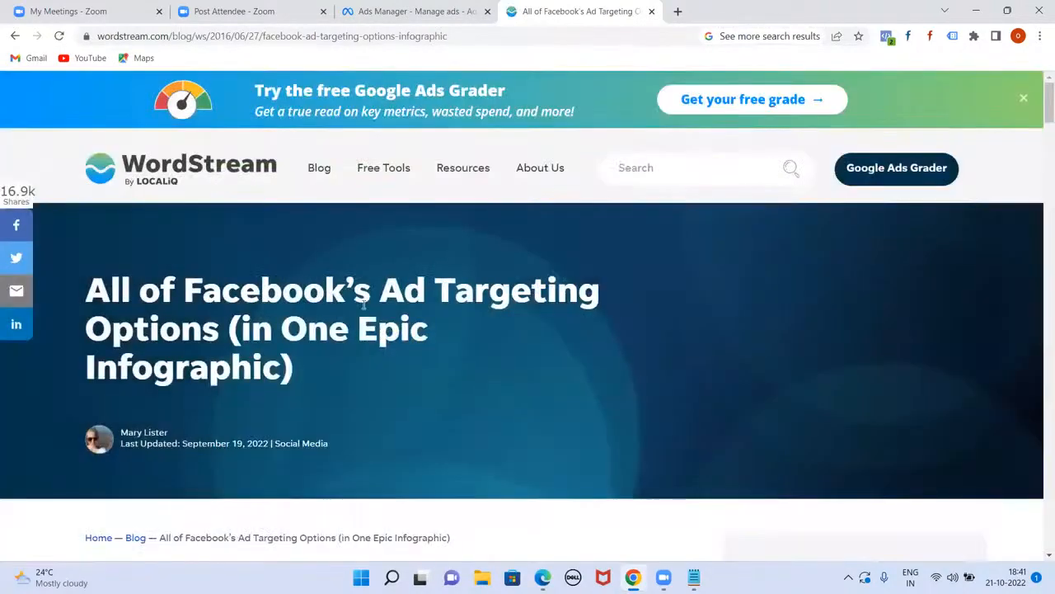
pyautogui.scroll(-20, 364, 304)
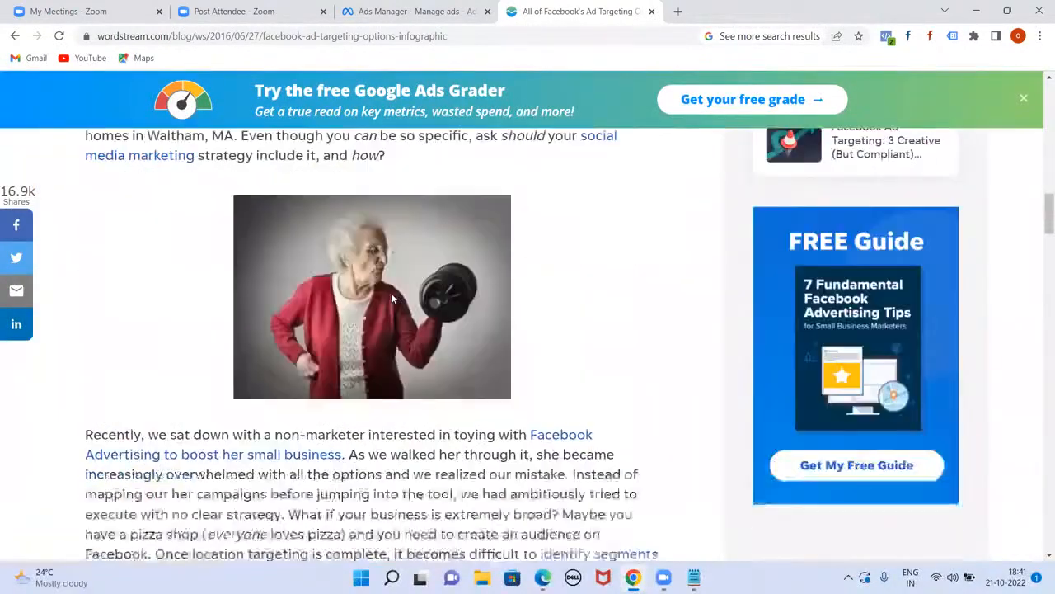
pyautogui.scroll(-7, 394, 299)
pyautogui.scroll(4, 281, 305)
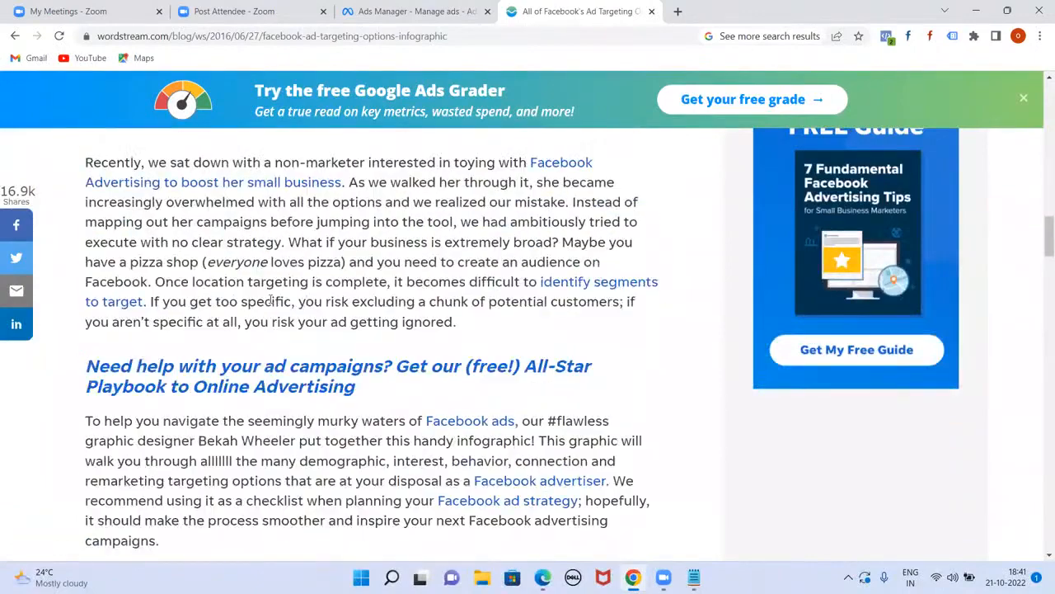
pyautogui.scroll(-7, 276, 293)
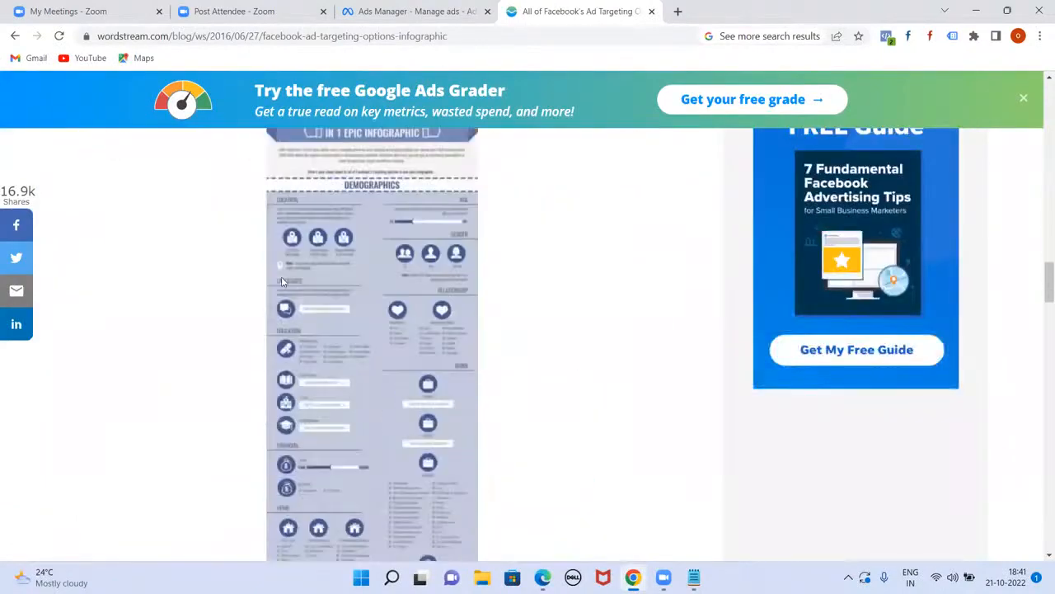
pyautogui.scroll(-8, 346, 324)
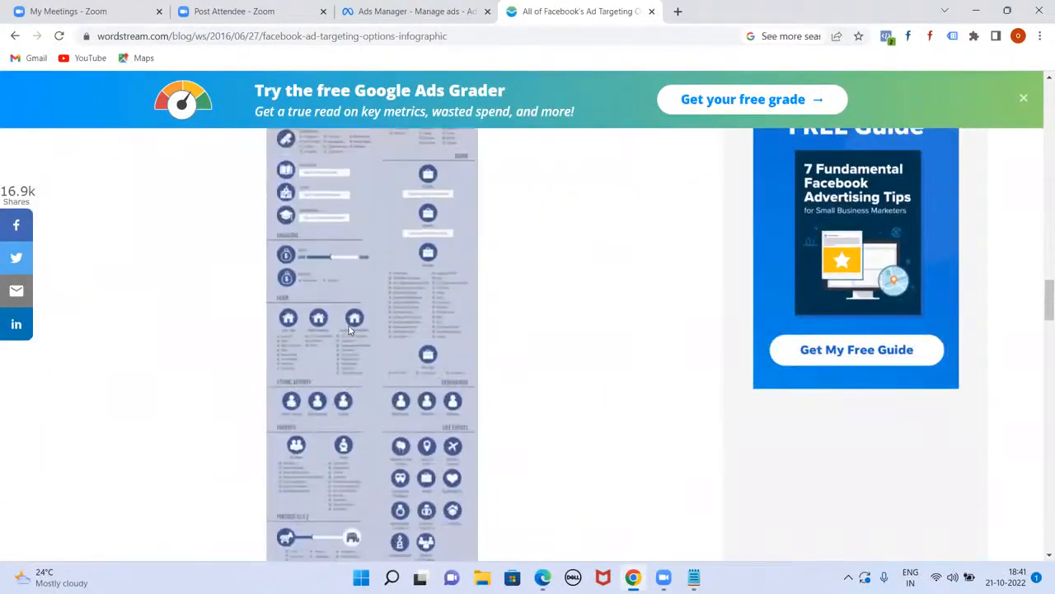
pyautogui.scroll(-10, 348, 329)
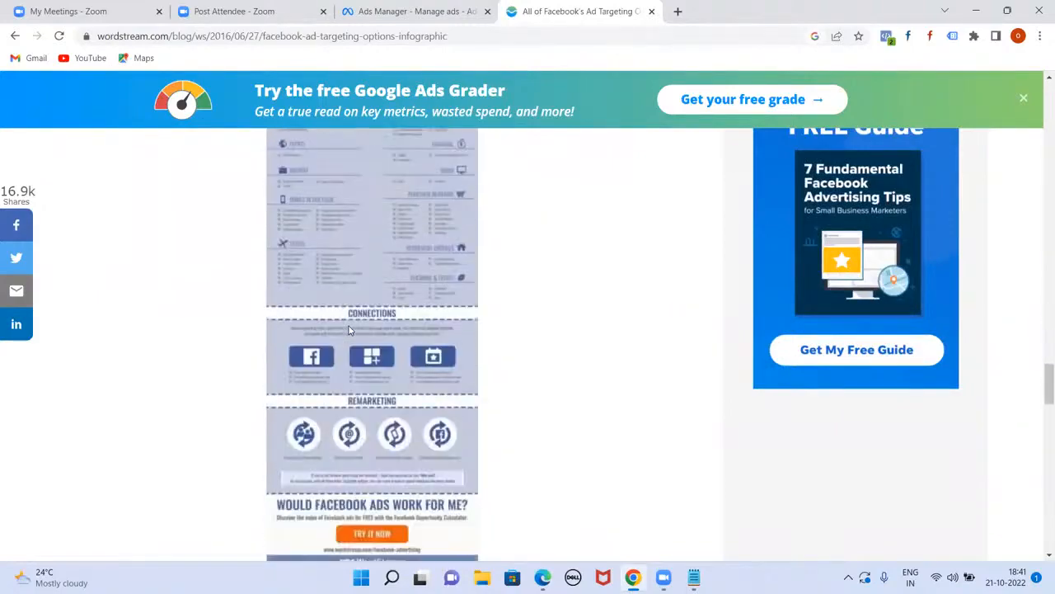
pyautogui.scroll(5, 349, 329)
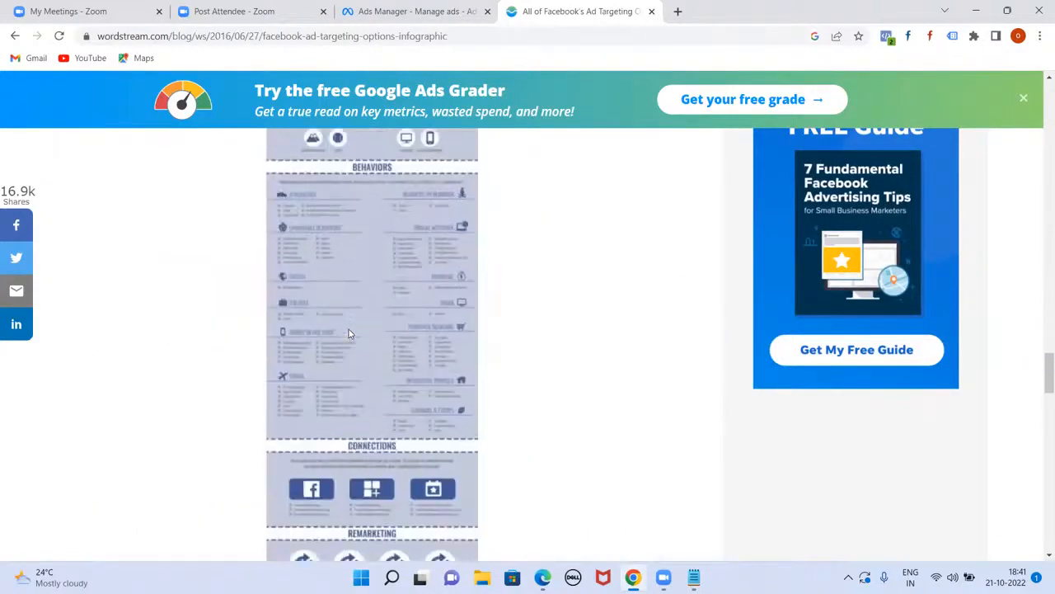
pyautogui.scroll(-4, 349, 329)
pyautogui.scroll(-5, 353, 343)
pyautogui.scroll(9, 363, 321)
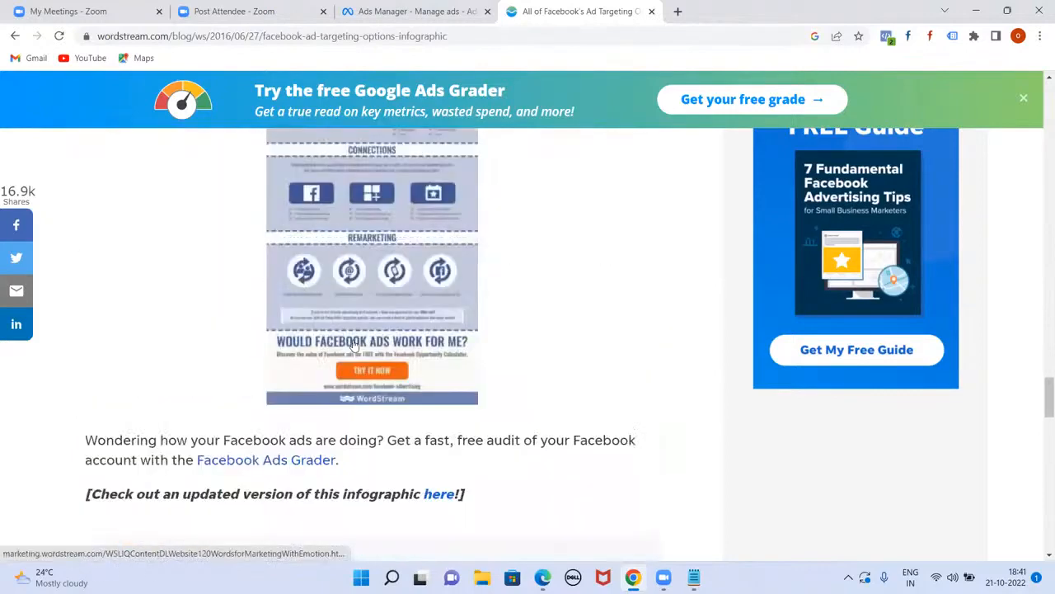
pyautogui.scroll(5, 367, 316)
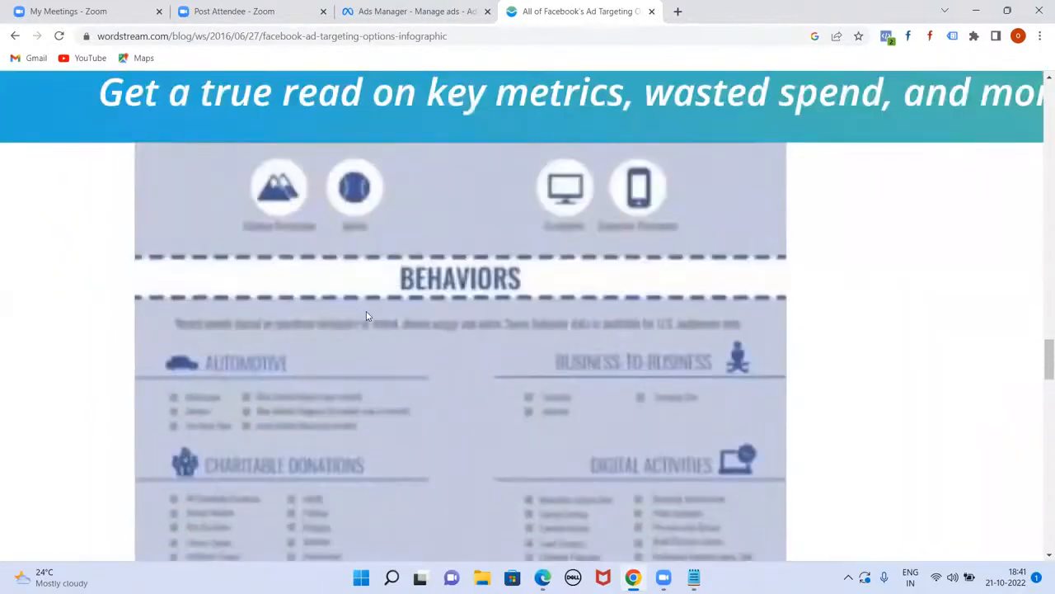
pyautogui.scroll(-1, 366, 311)
pyautogui.scroll(-3, 366, 311)
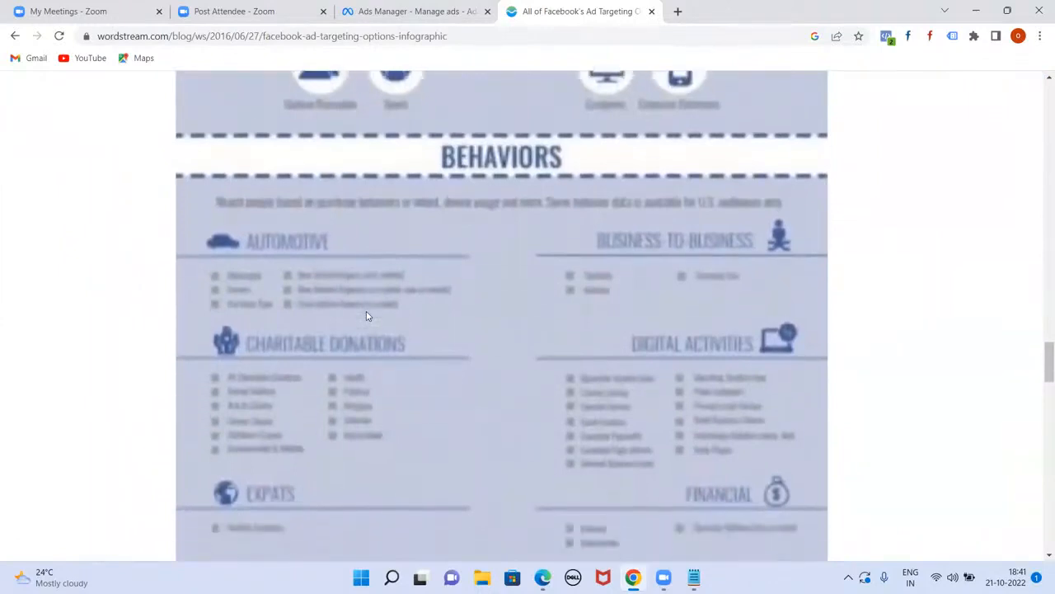
pyautogui.scroll(-2, 367, 316)
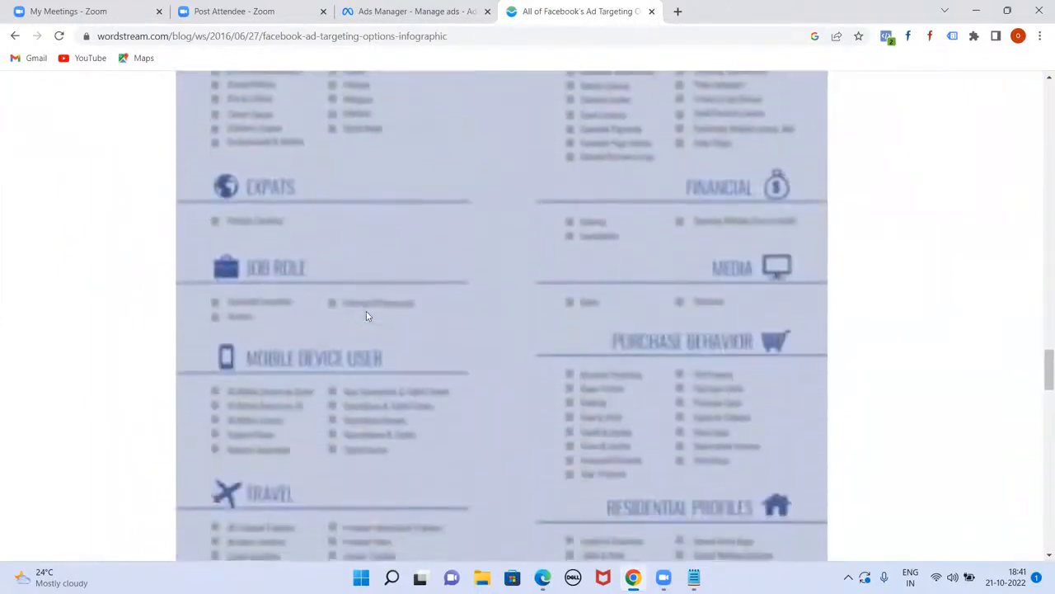
pyautogui.scroll(-2, 367, 316)
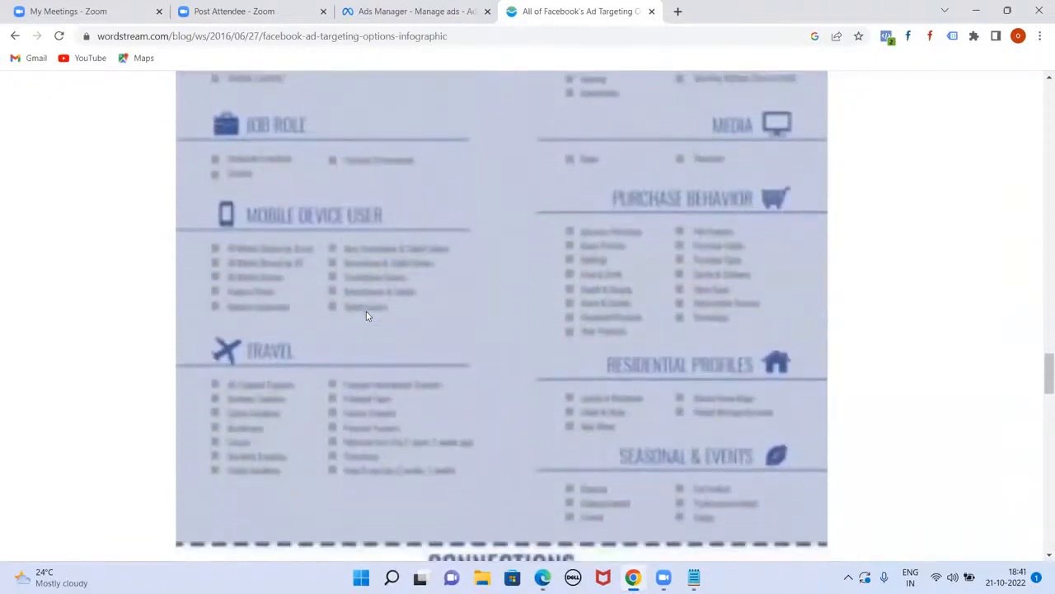
pyautogui.scroll(-7, 367, 316)
pyautogui.scroll(-3, 367, 316)
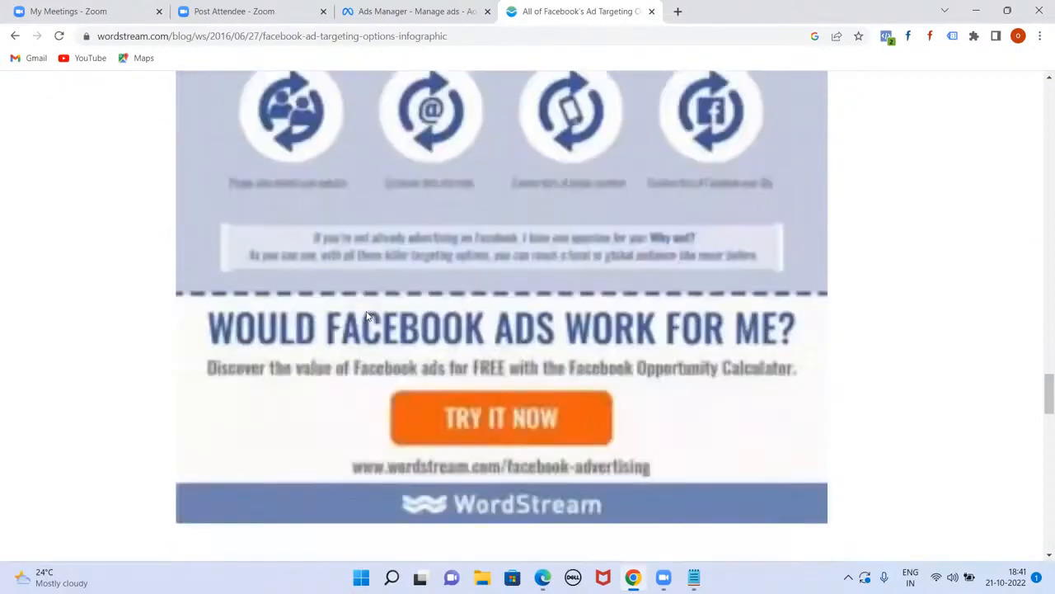
pyautogui.scroll(1, 367, 316)
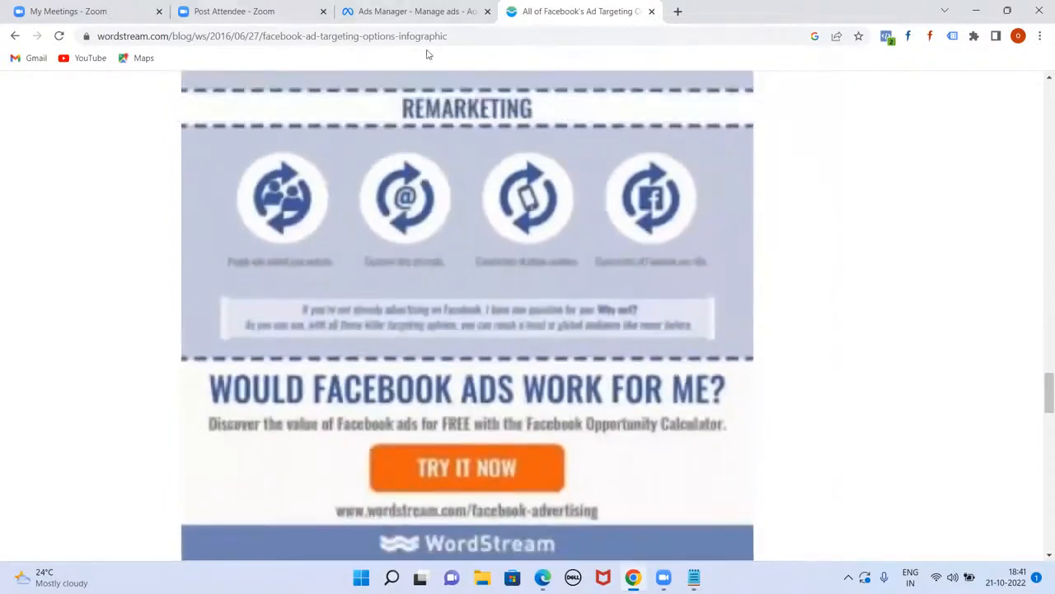
# Step: Select the infographic and bring up its copy menu, then return to the top and reload the article
pyautogui.click(456, 39)
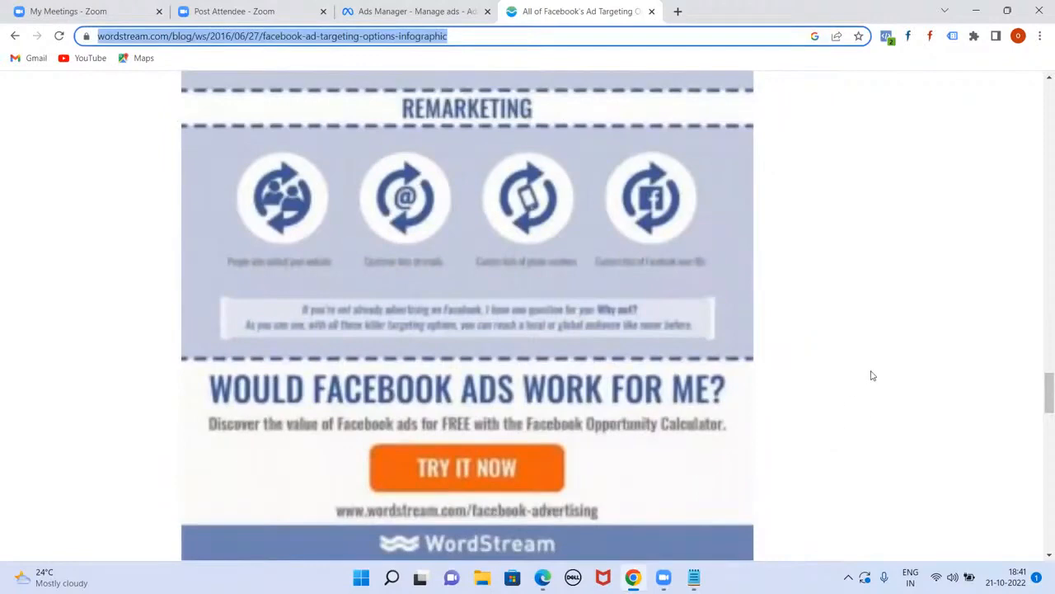
pyautogui.click(803, 437)
pyautogui.hotkey('ctrl', 'a')
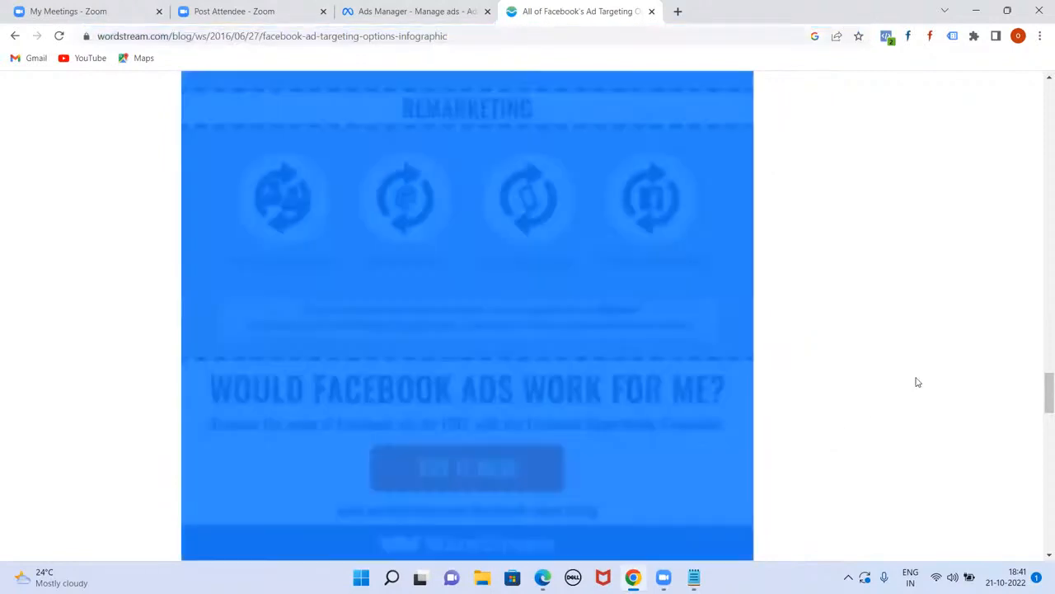
pyautogui.rightClick(916, 382)
pyautogui.press('Escape')
pyautogui.click(521, 443)
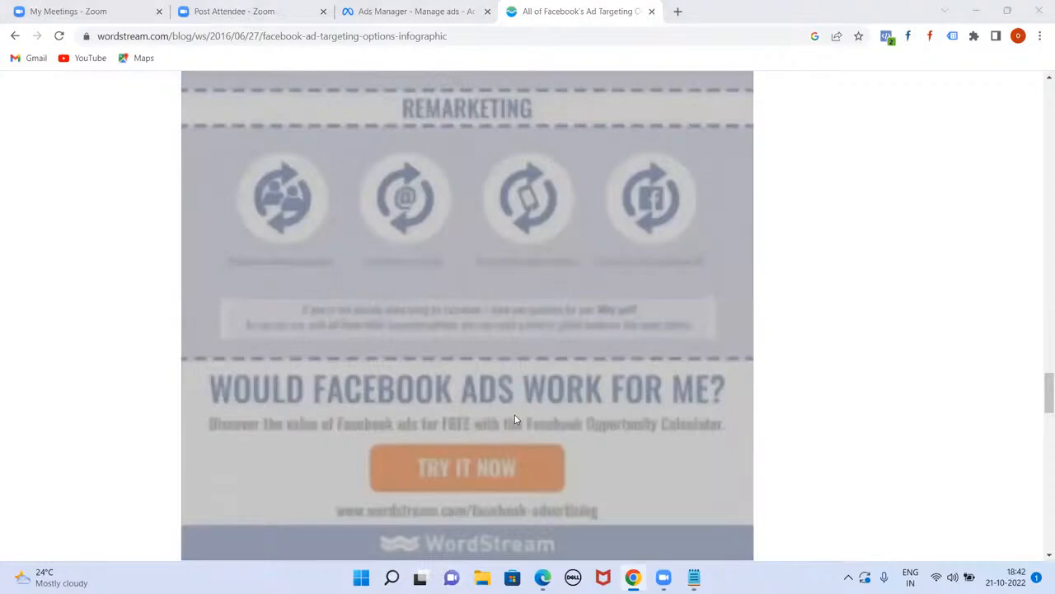
pyautogui.moveTo(1047, 406); pyautogui.dragTo(1040, 103)
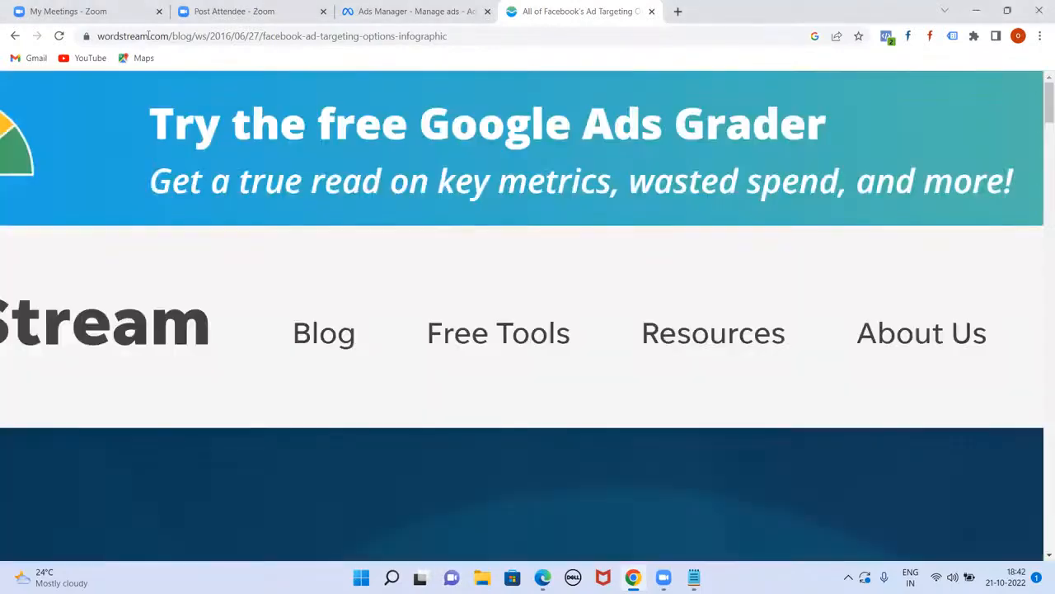
pyautogui.click(58, 35)
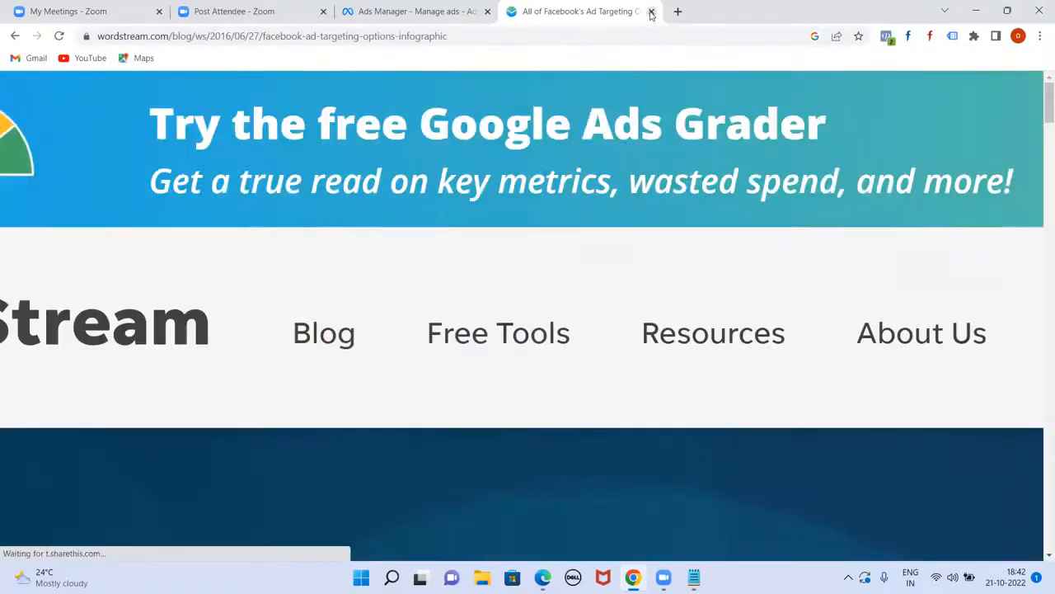
# Step: Close the WordStream article, browse the detailed targeting categories, and focus the targeting search box
pyautogui.click(652, 11)
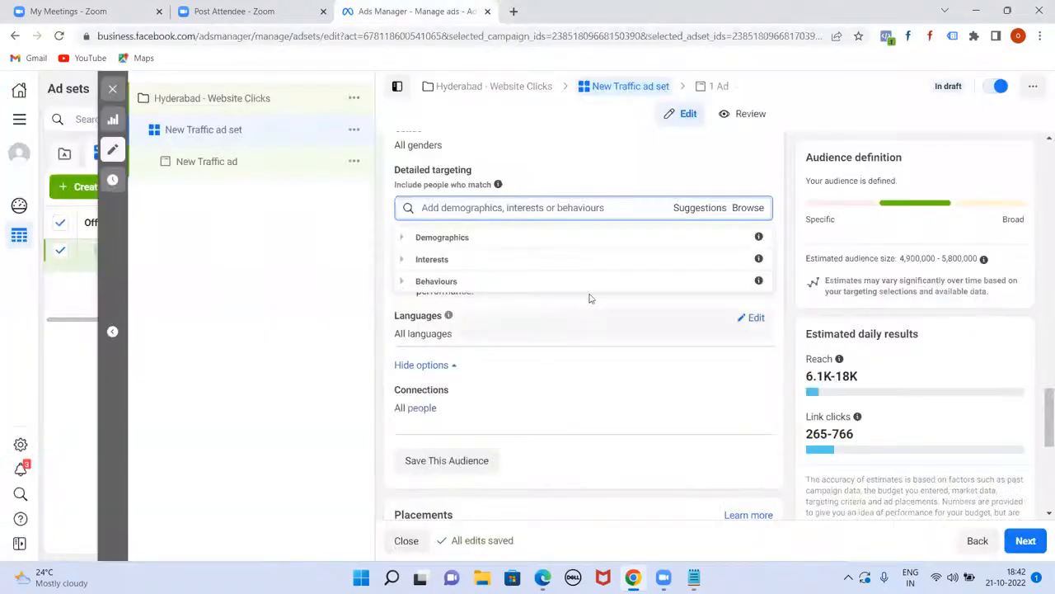
pyautogui.scroll(1, 632, 324)
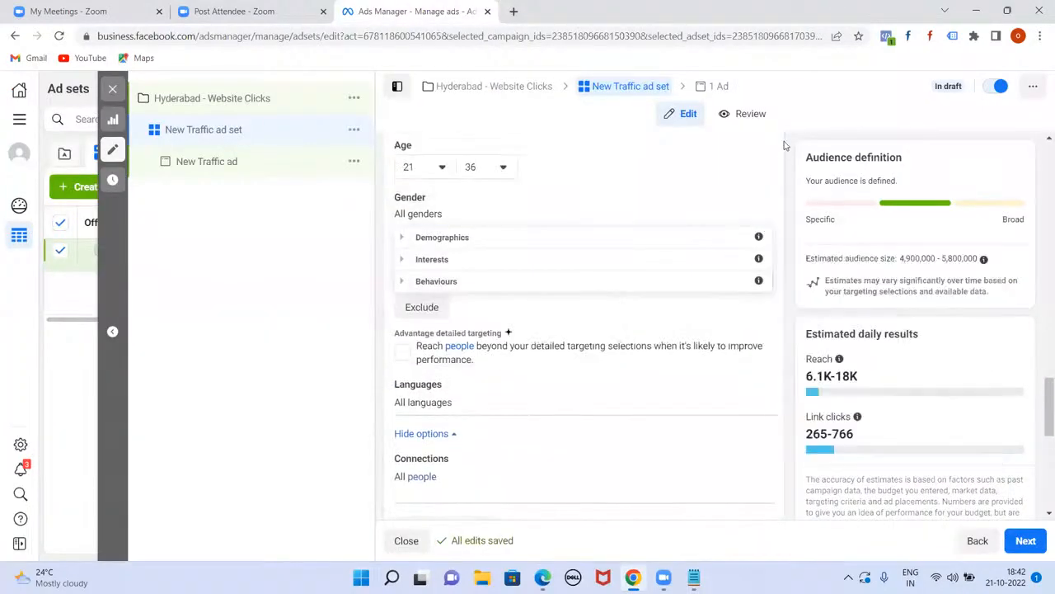
pyautogui.click(832, 95)
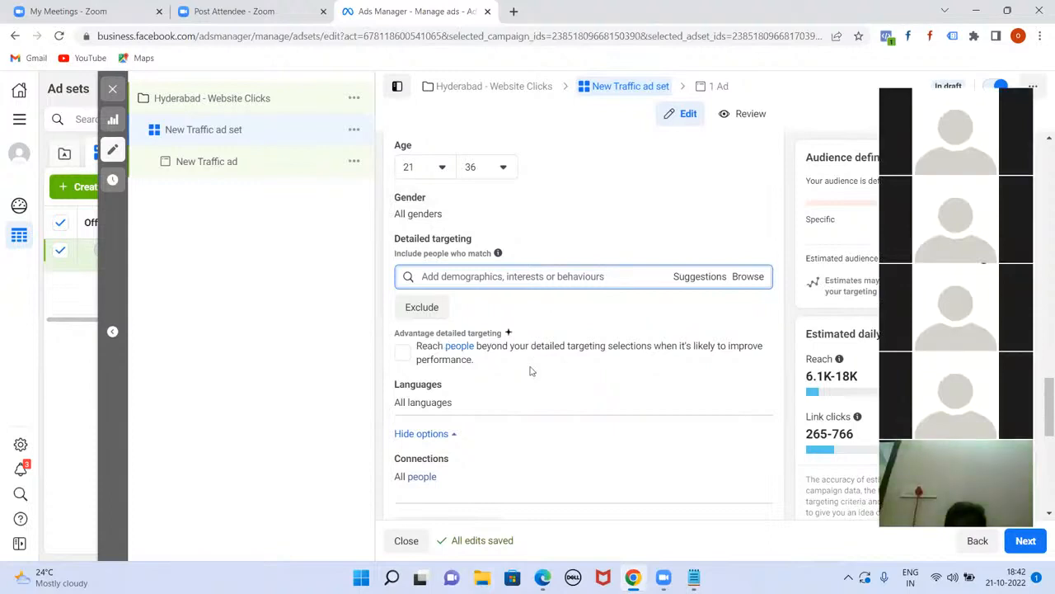
pyautogui.click(748, 277)
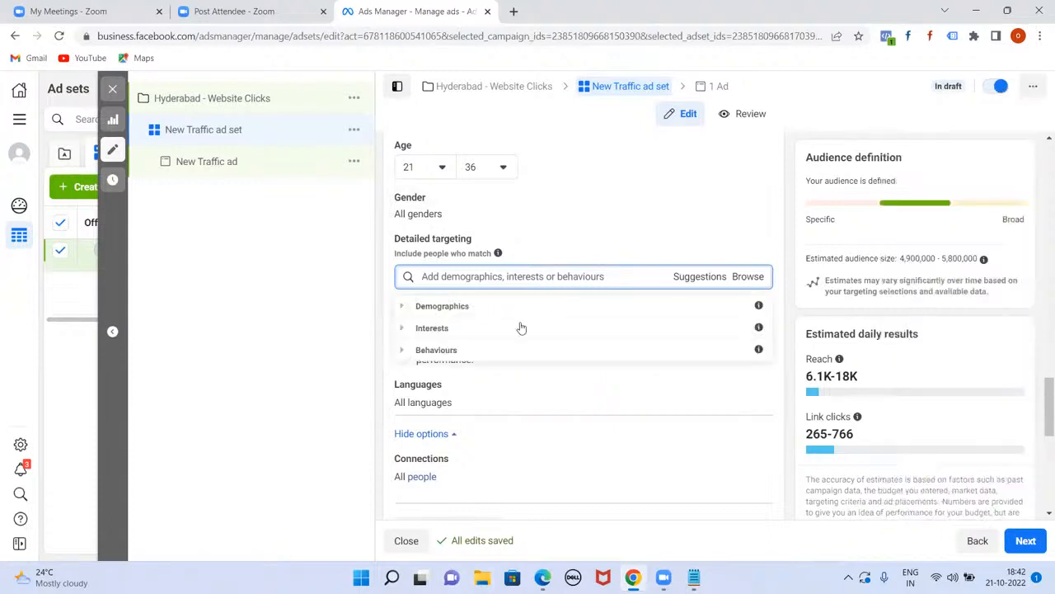
pyautogui.click(468, 277)
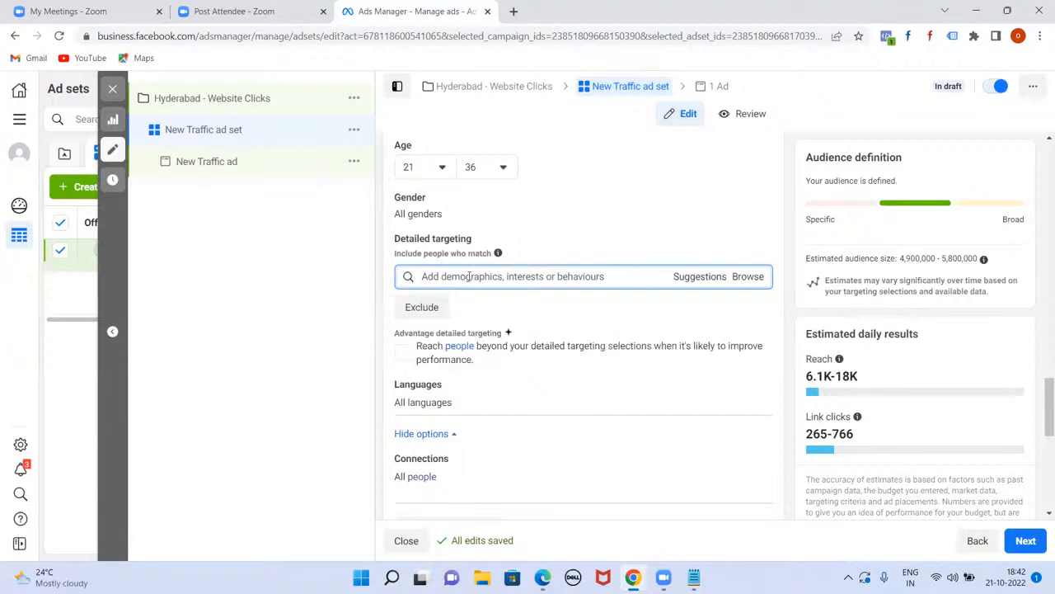
# Step: Add BBA, MBA, MBA Marketing, MBA Marketing Management and Bachelor of Commerce as field-of-study targets
pyautogui.write('bba')
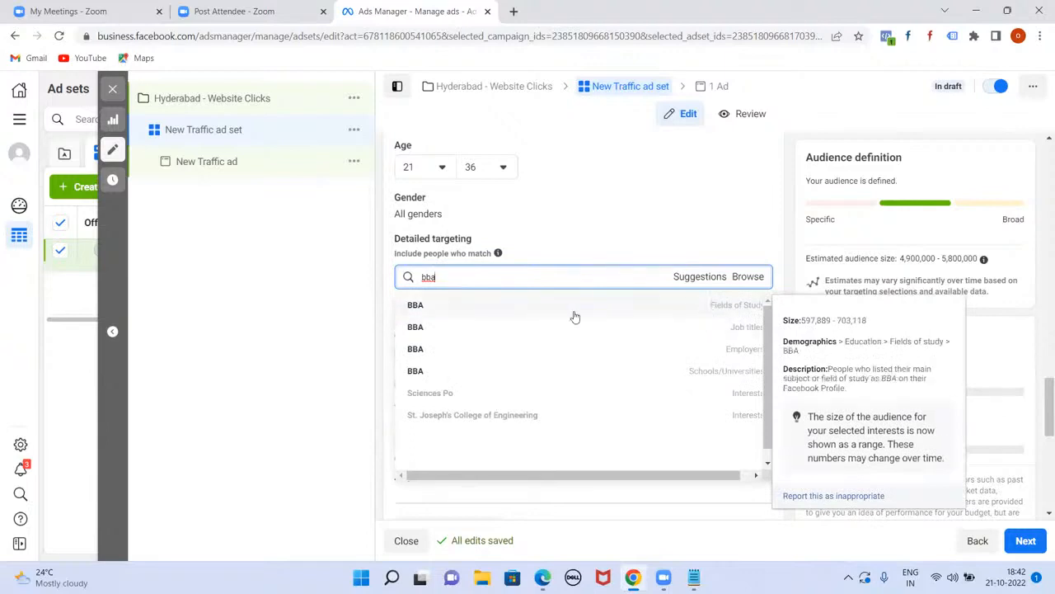
pyautogui.click(717, 306)
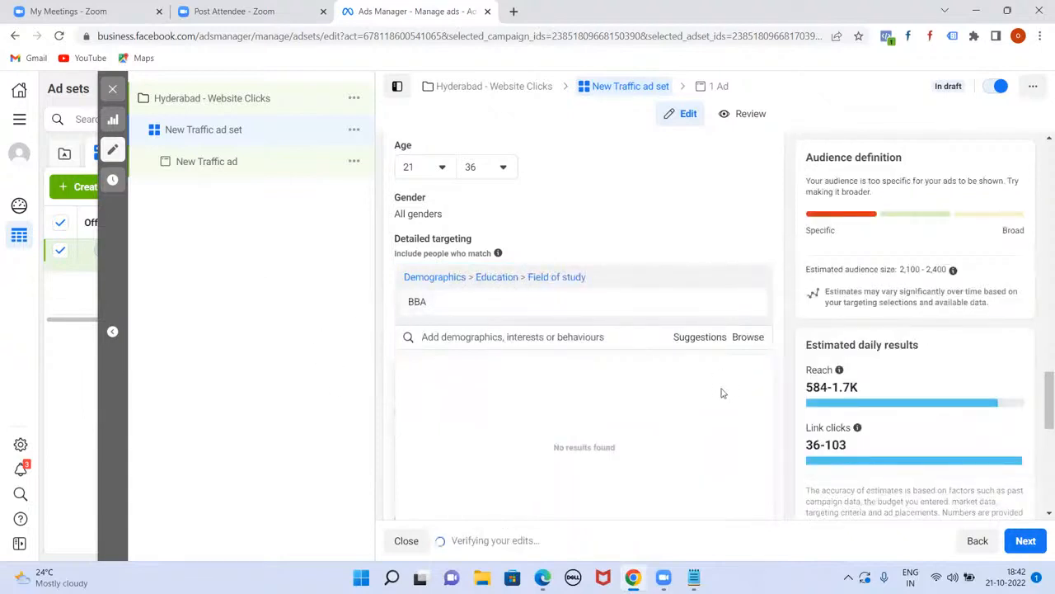
pyautogui.click(689, 339)
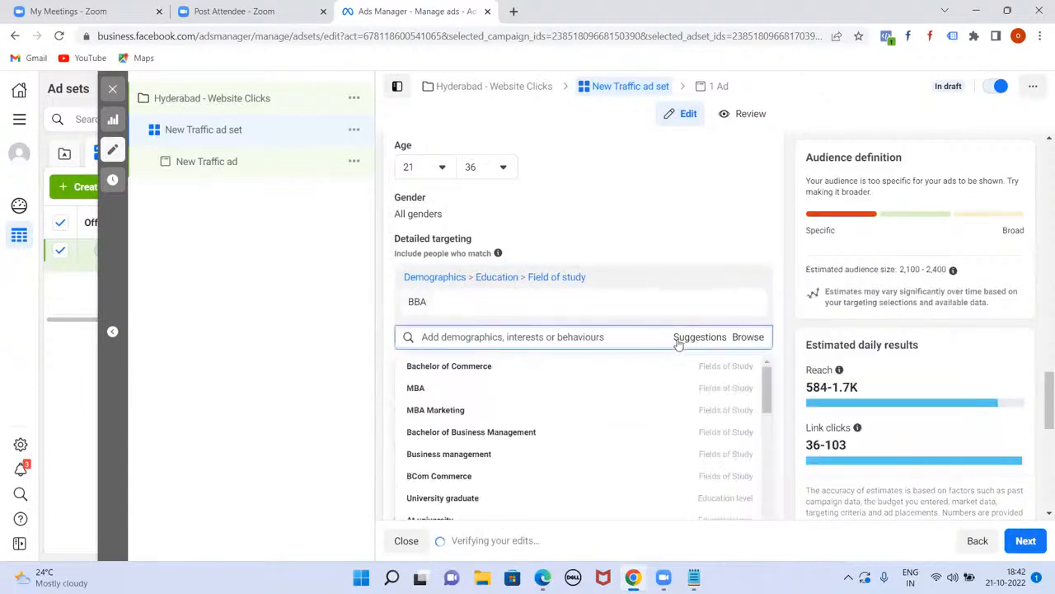
pyautogui.click(416, 389)
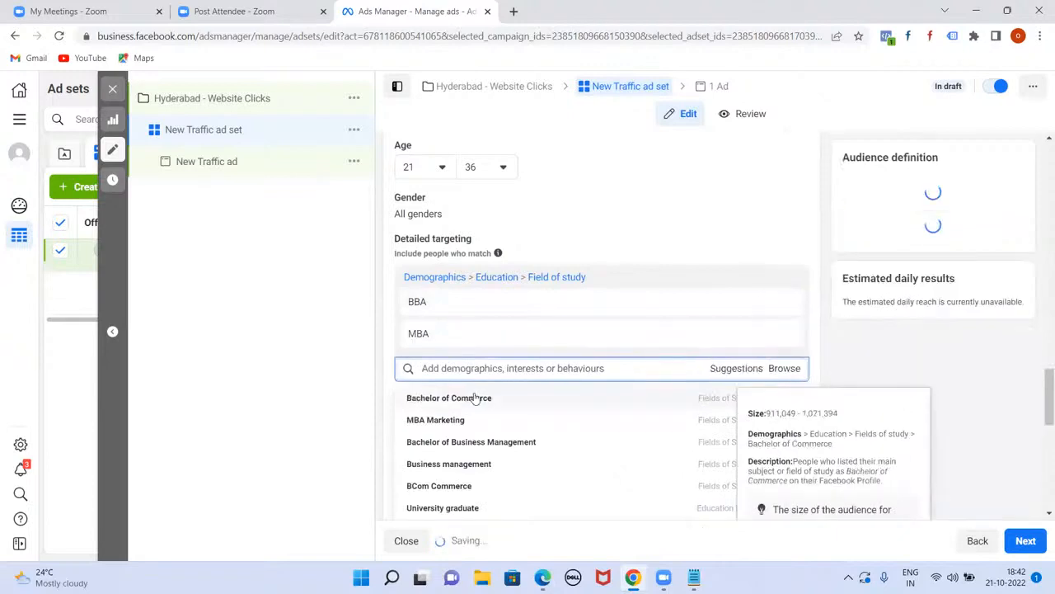
pyautogui.click(456, 419)
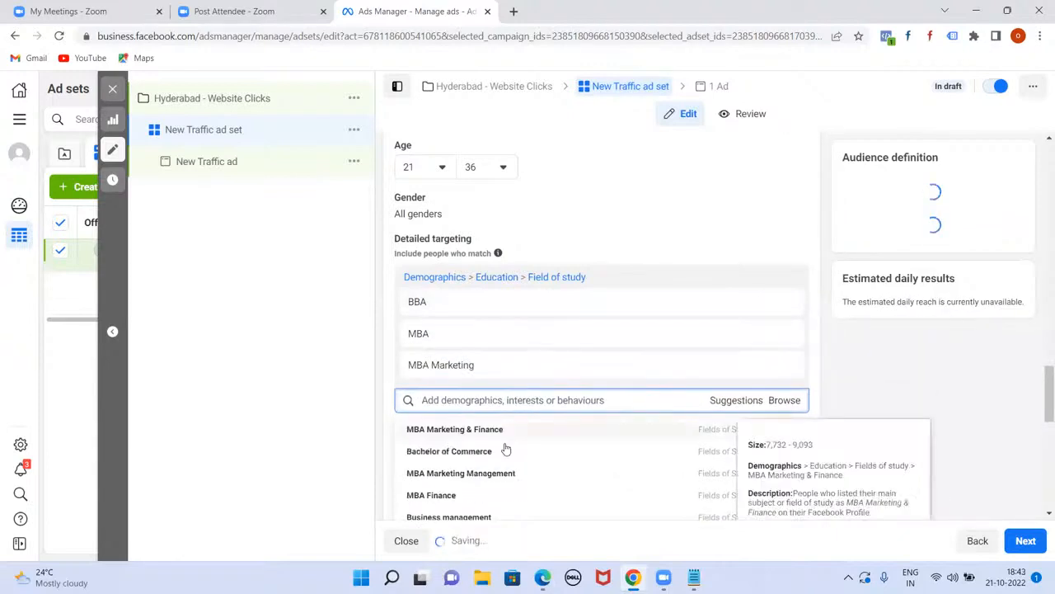
pyautogui.click(498, 472)
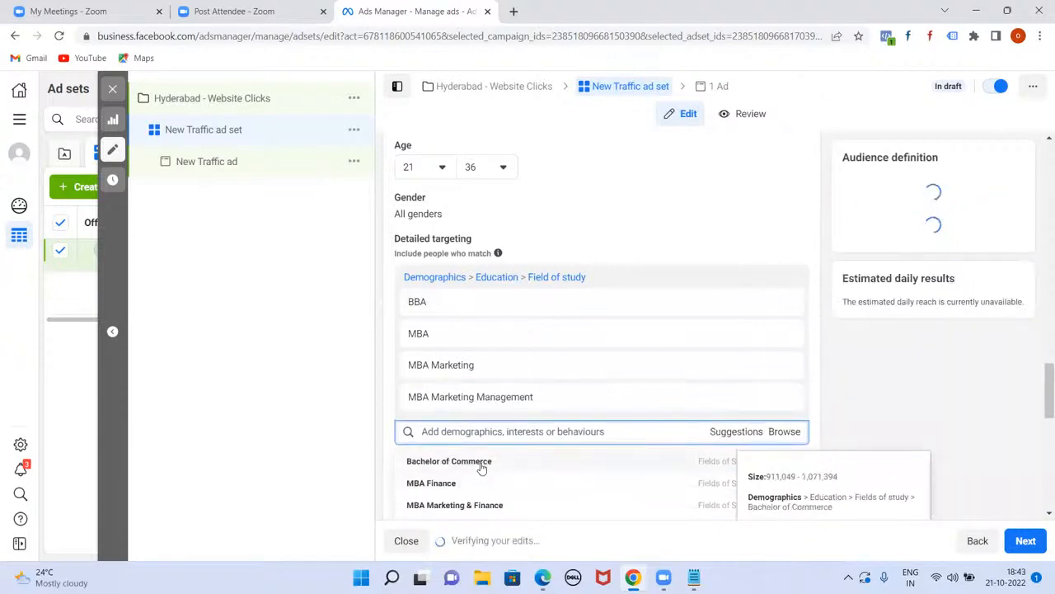
pyautogui.click(484, 463)
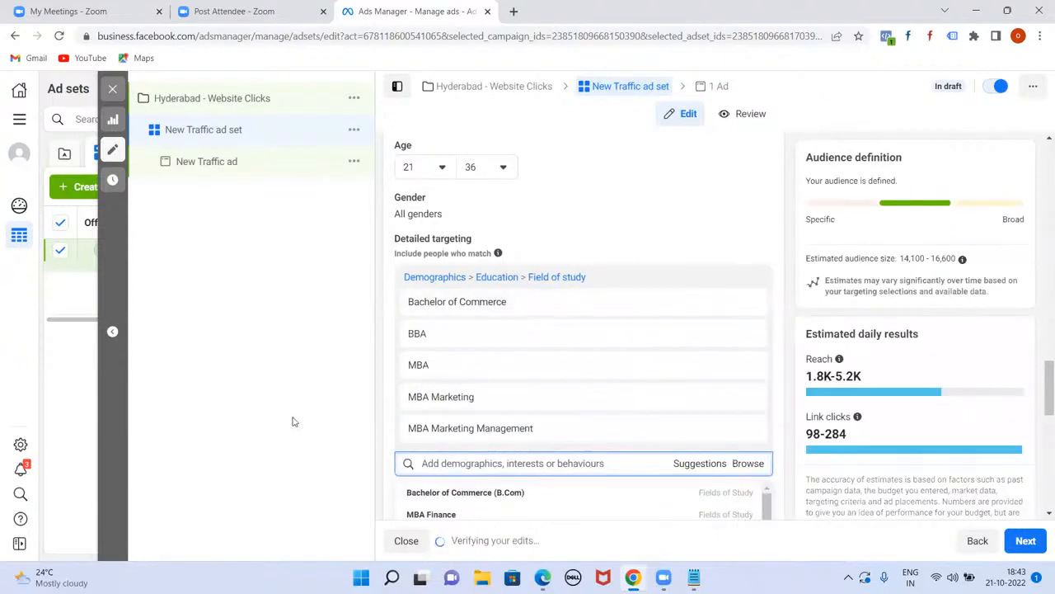
pyautogui.click(295, 421)
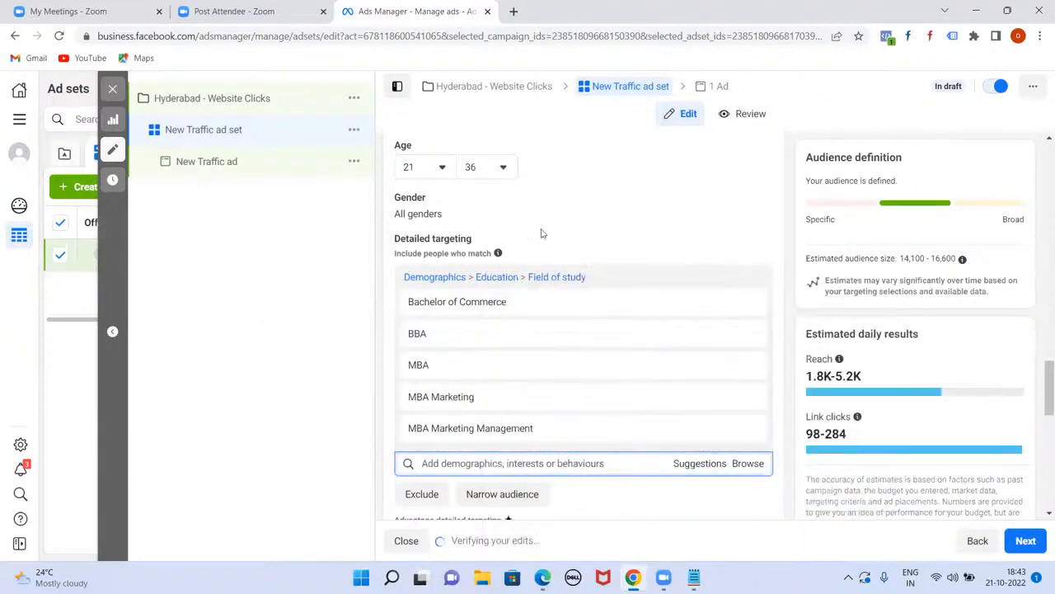
pyautogui.scroll(3, 556, 231)
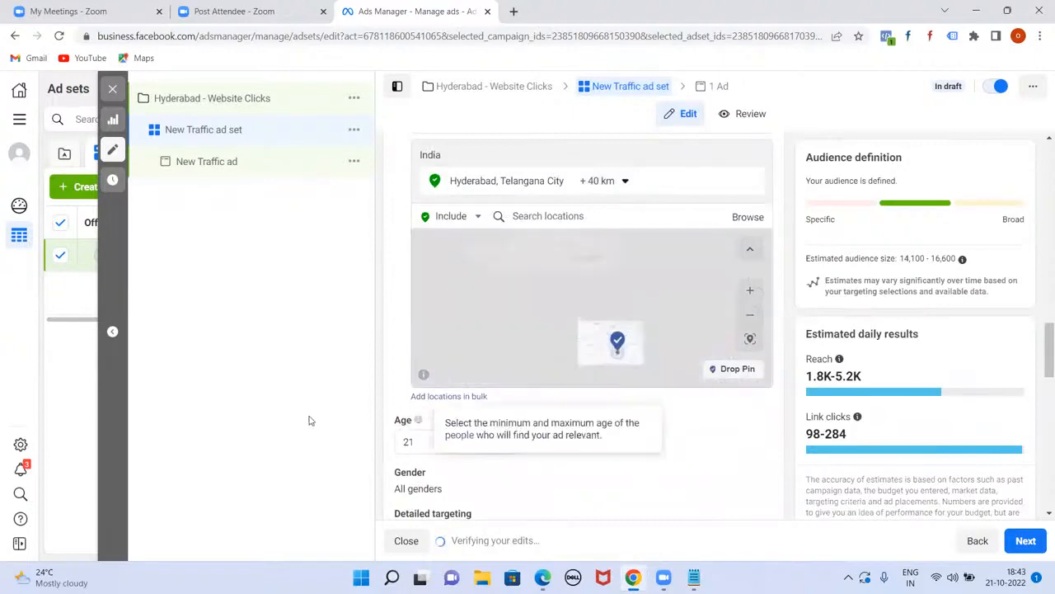
pyautogui.scroll(-1, 550, 456)
pyautogui.scroll(-4, 631, 308)
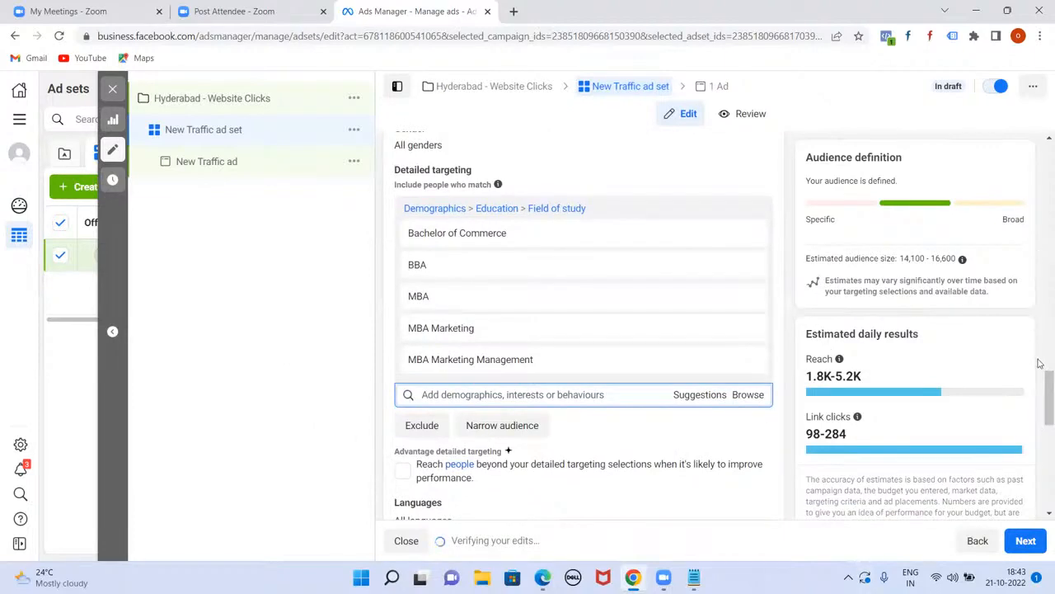
pyautogui.moveTo(1041, 390); pyautogui.dragTo(1040, 412)
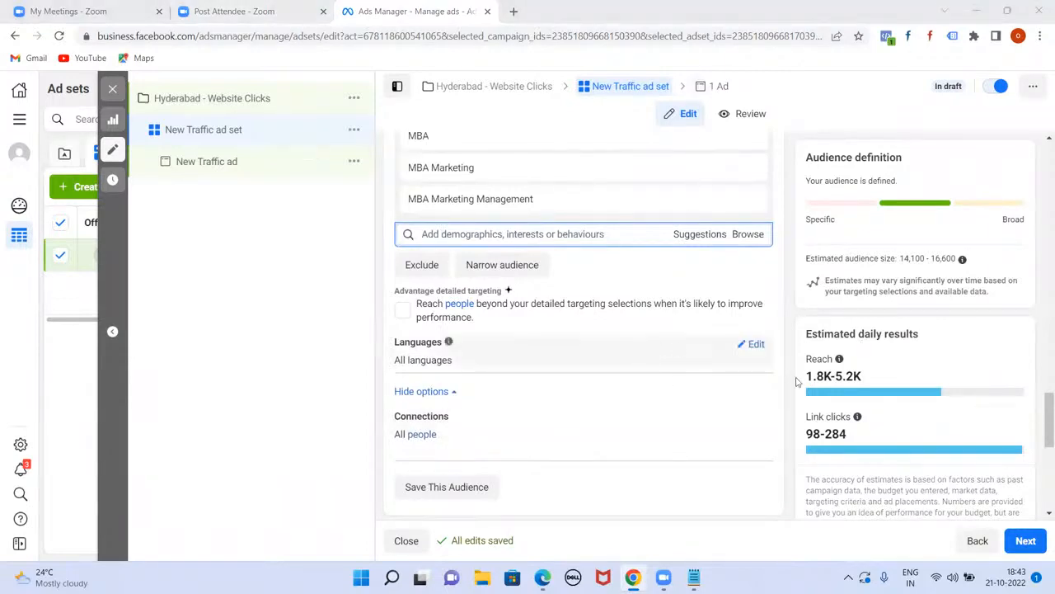
pyautogui.scroll(-2, 738, 379)
pyautogui.scroll(6, 726, 374)
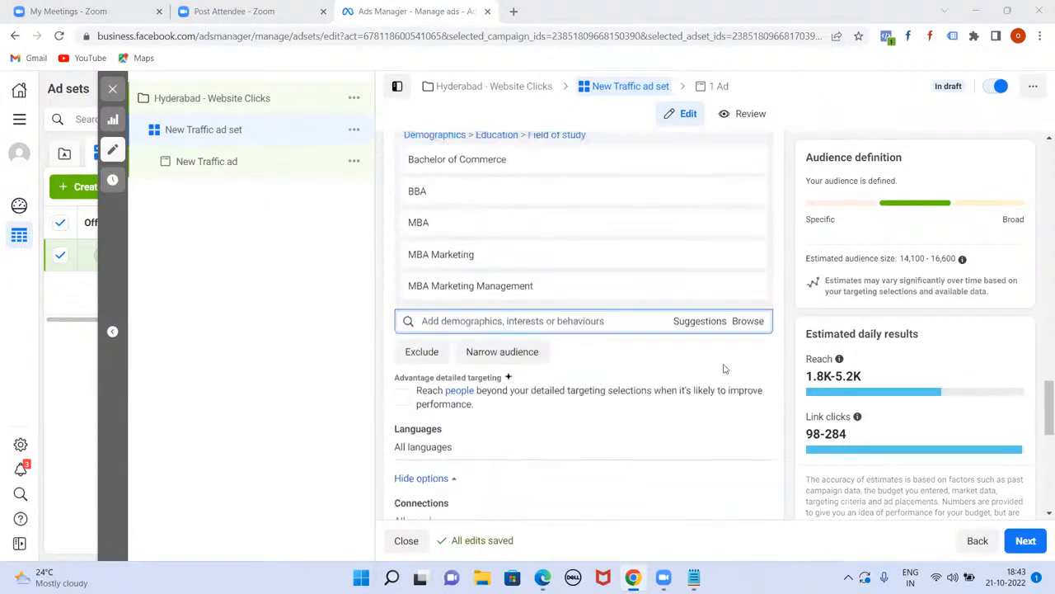
pyautogui.scroll(5, 719, 375)
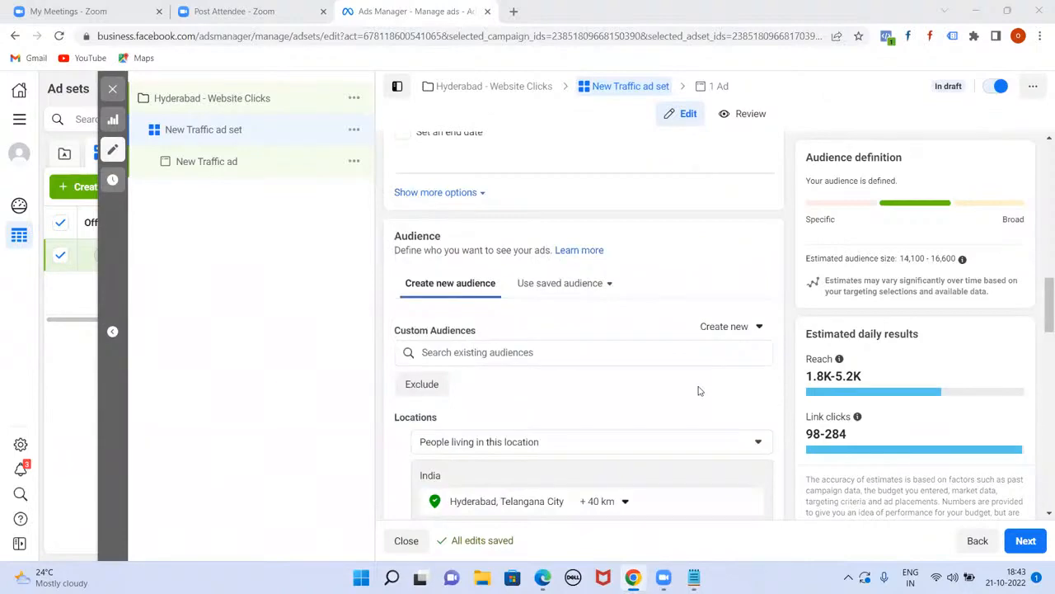
pyautogui.scroll(-6, 699, 391)
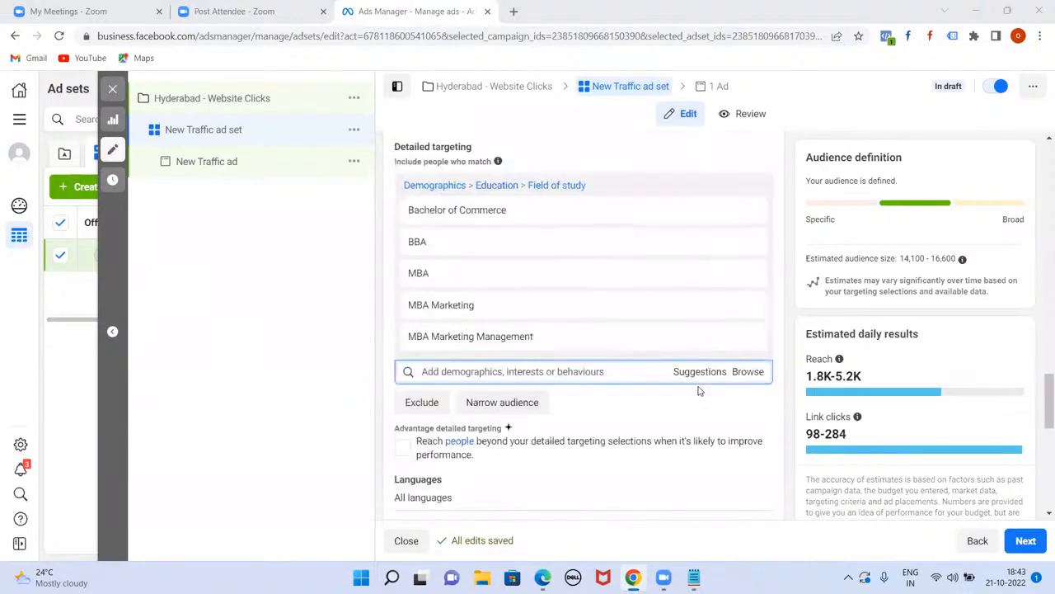
pyautogui.scroll(-2, 699, 391)
# Step: Save the current targeting under the audience name 'Hyd - 21-36- Marketing Students'
pyautogui.click(436, 418)
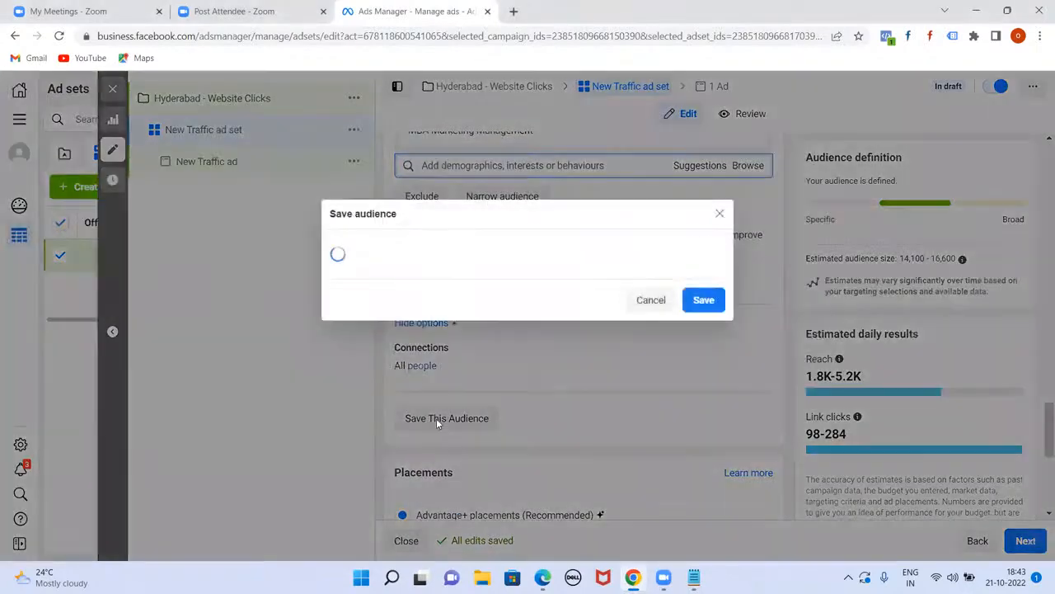
pyautogui.tripleClick(523, 229)
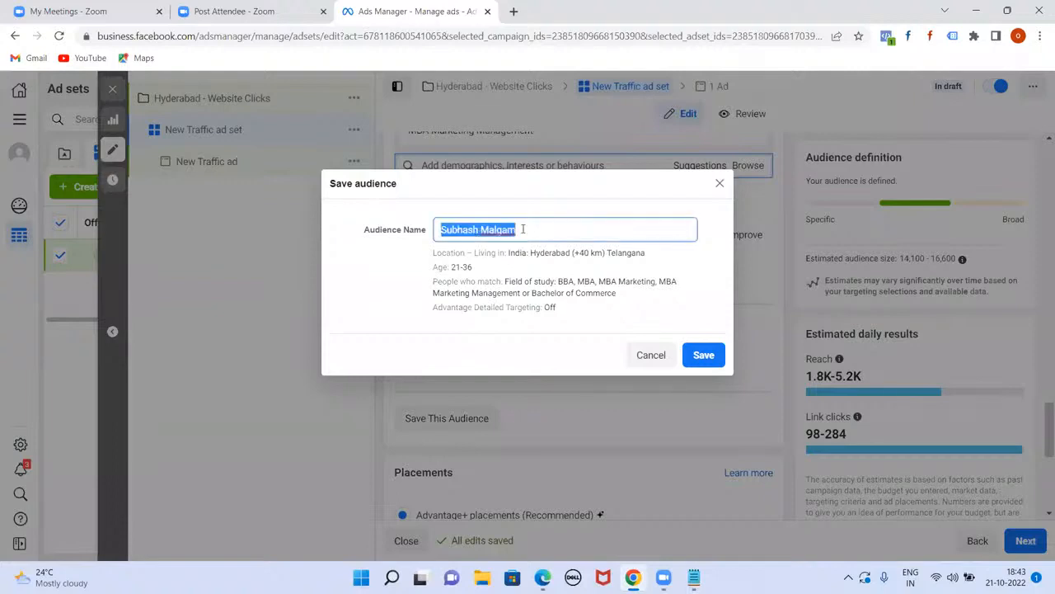
pyautogui.write('Hyd - 21-36- Marketing S')
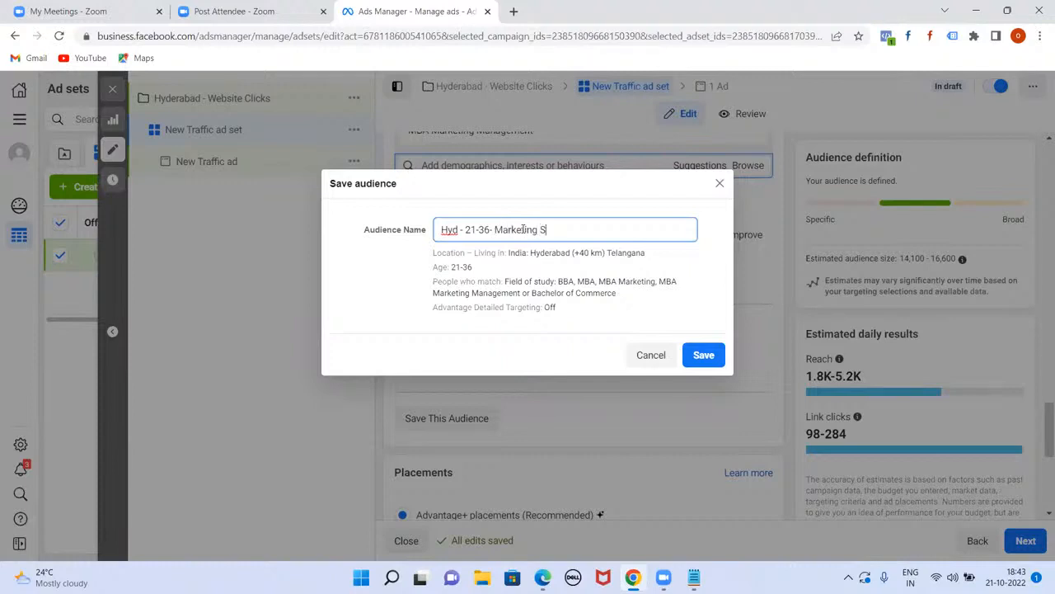
pyautogui.write('ents')
pyautogui.click(697, 356)
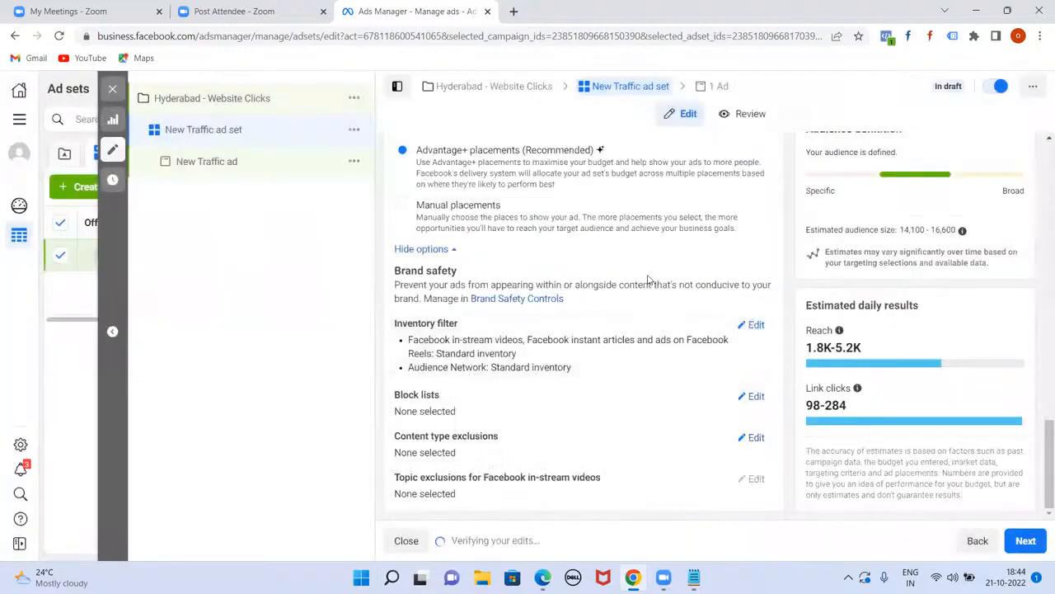
# Step: Switch to manual placements and drop Audience Network and Messenger
pyautogui.scroll(6, 627, 272)
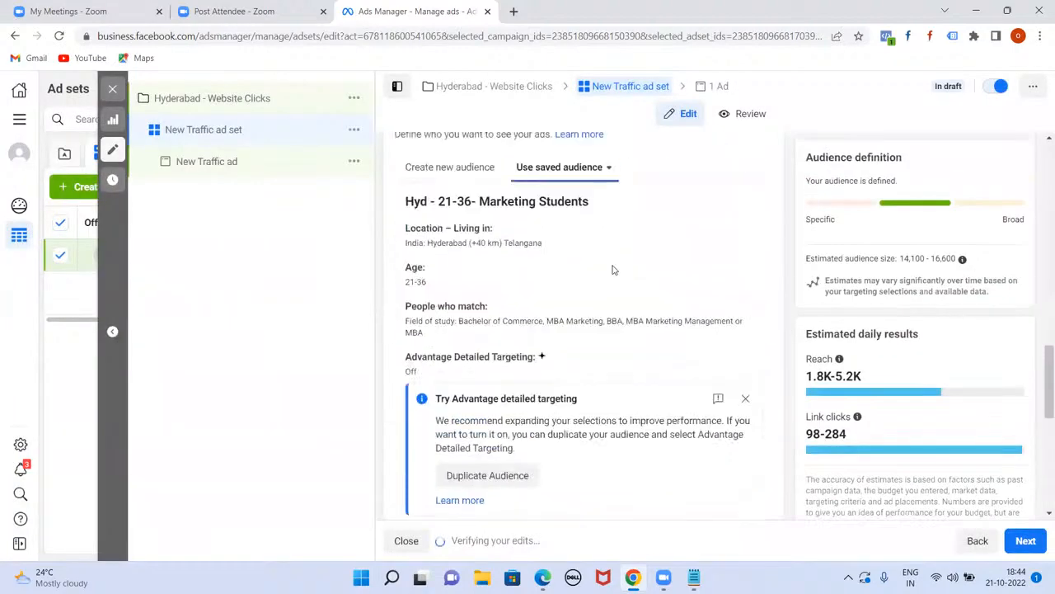
pyautogui.scroll(10, 613, 269)
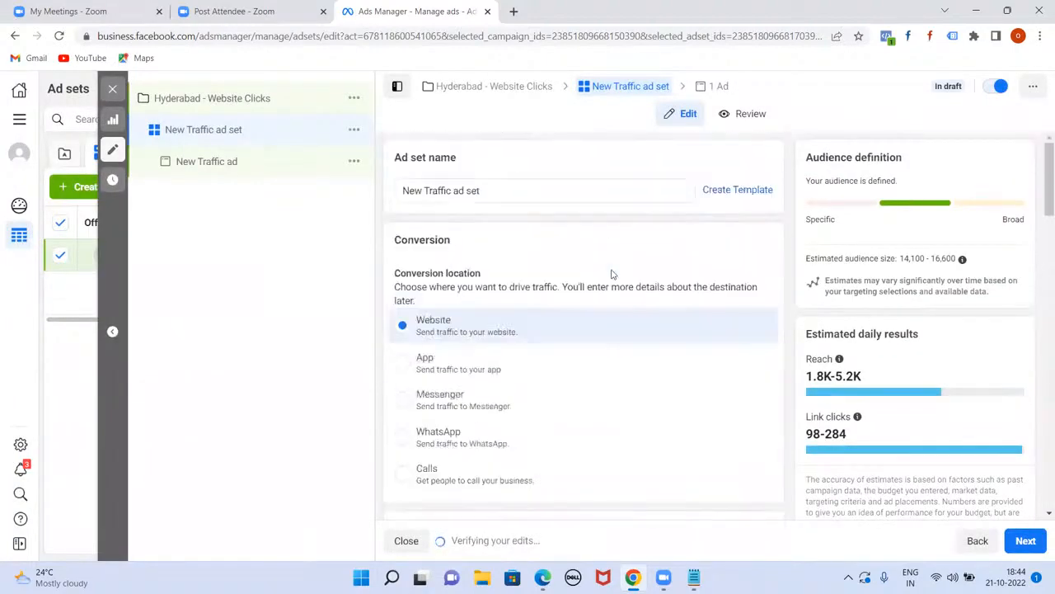
pyautogui.scroll(-1, 613, 274)
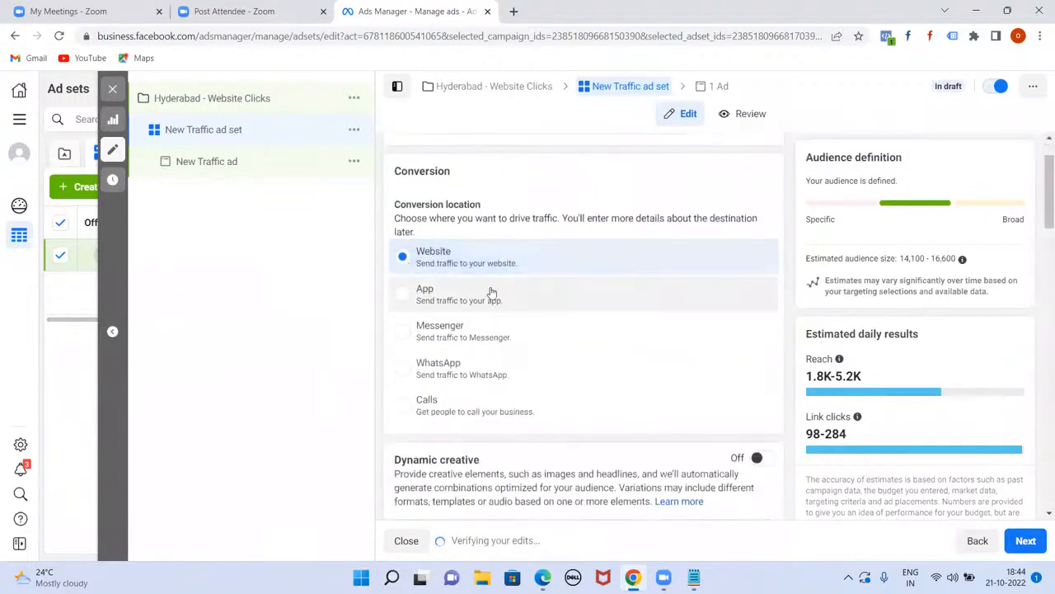
pyautogui.scroll(-4, 487, 292)
pyautogui.scroll(-5, 492, 292)
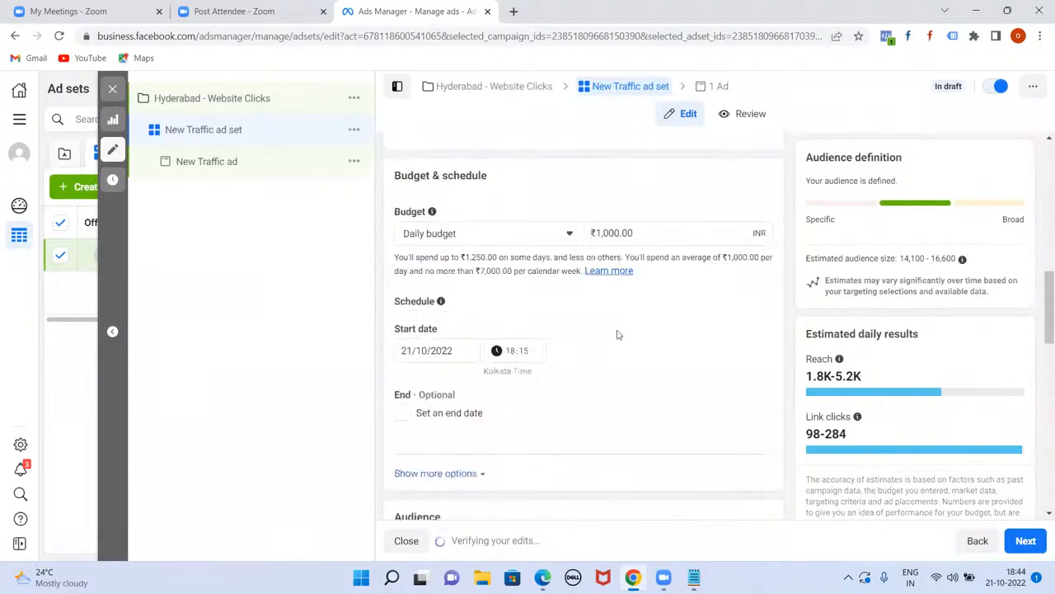
pyautogui.scroll(-3, 617, 337)
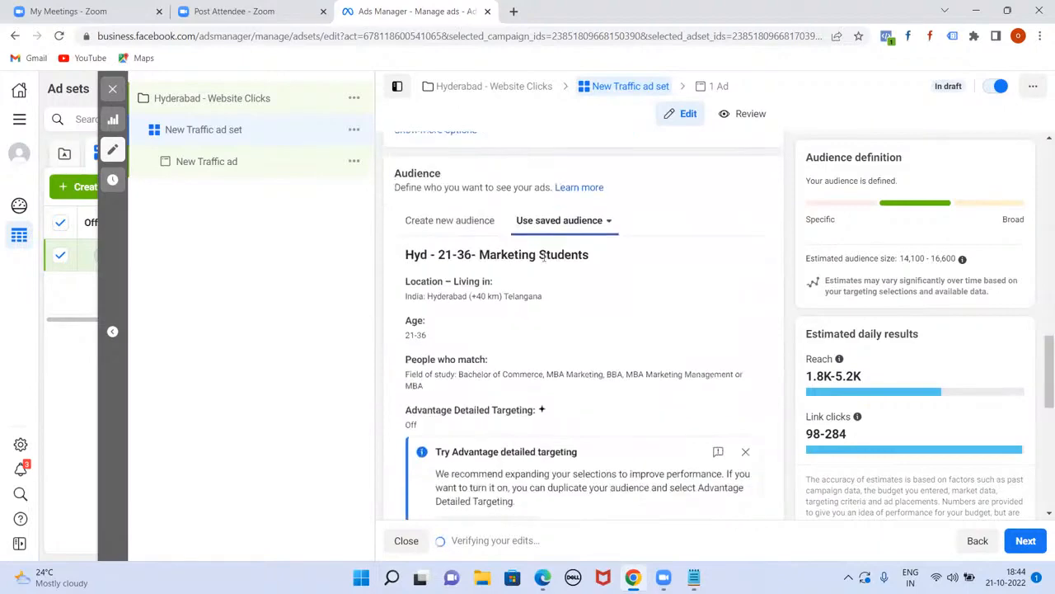
pyautogui.scroll(-6, 577, 323)
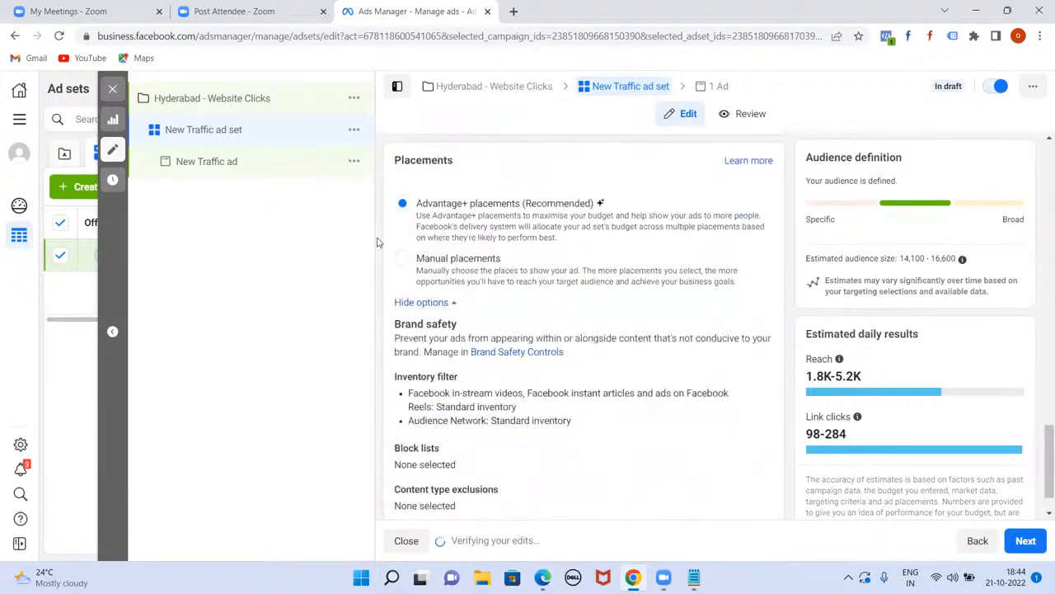
pyautogui.click(401, 259)
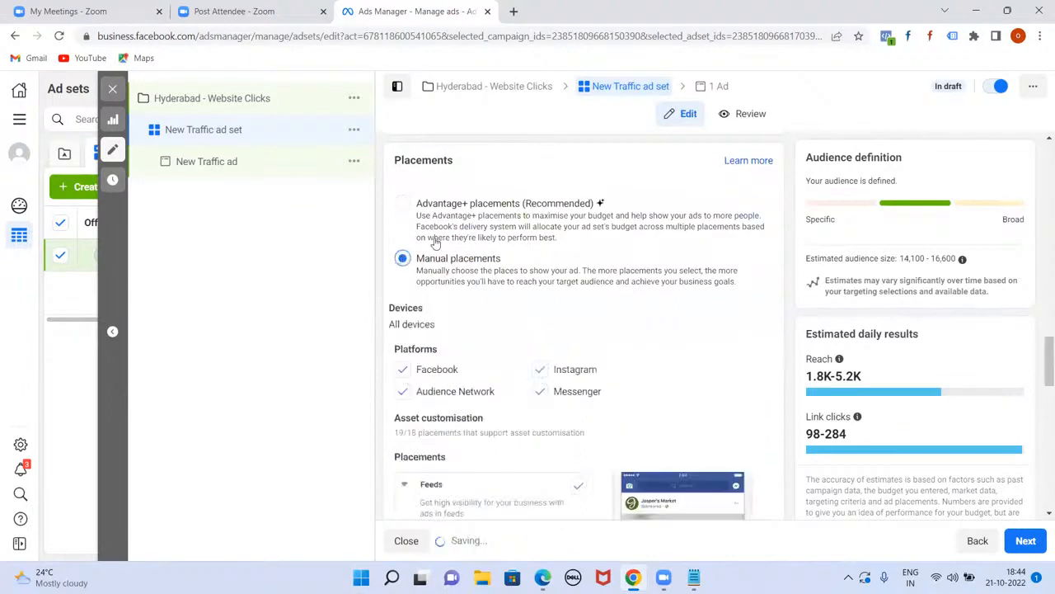
pyautogui.scroll(-1, 610, 330)
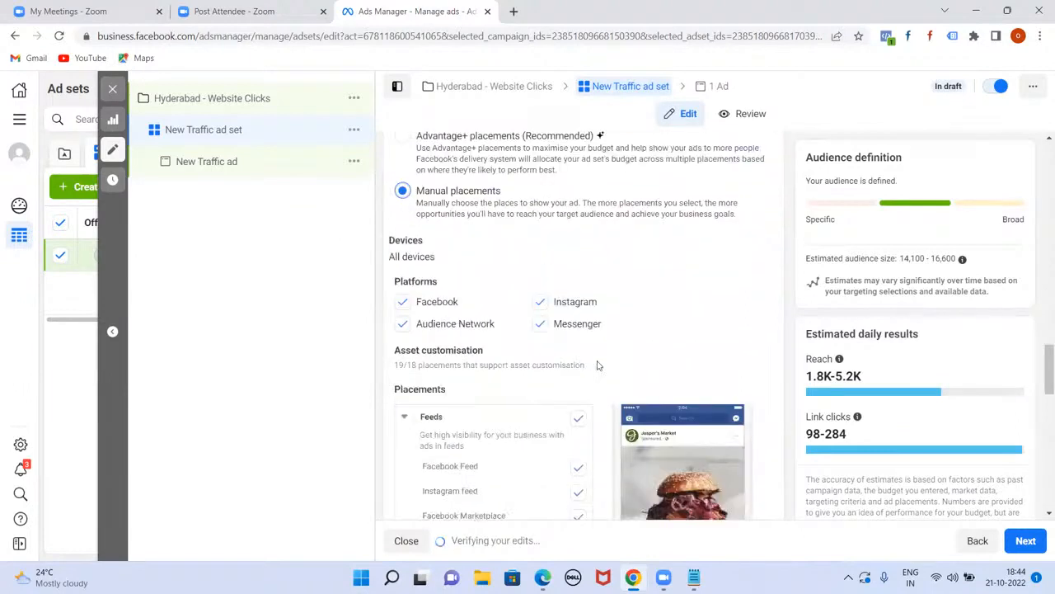
pyautogui.click(403, 324)
pyautogui.click(540, 324)
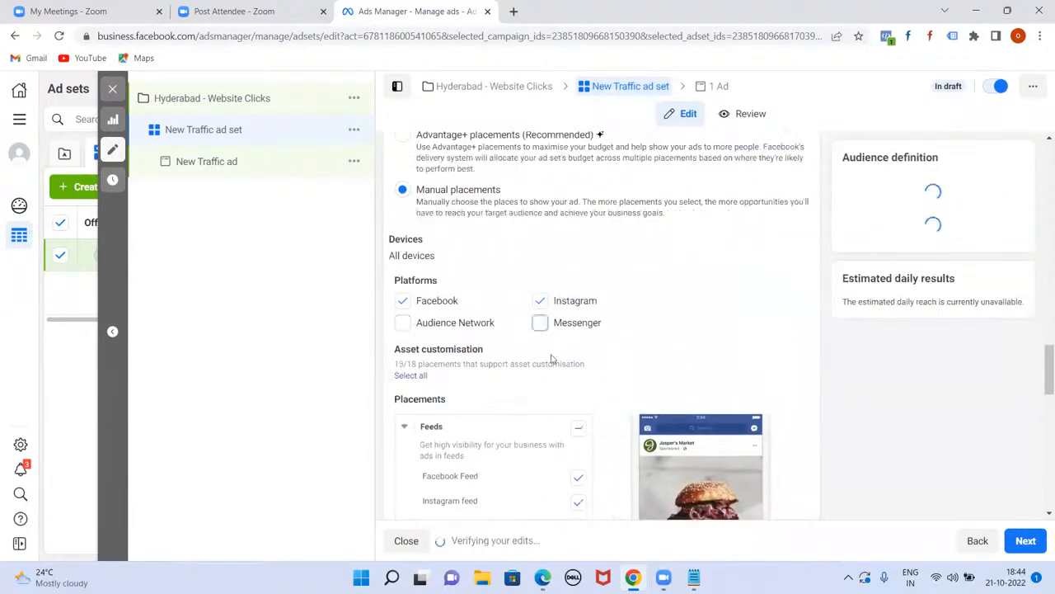
# Step: Exclude the Facebook Marketplace, video feeds, right column and Instagram Shop placements
pyautogui.scroll(-2, 770, 335)
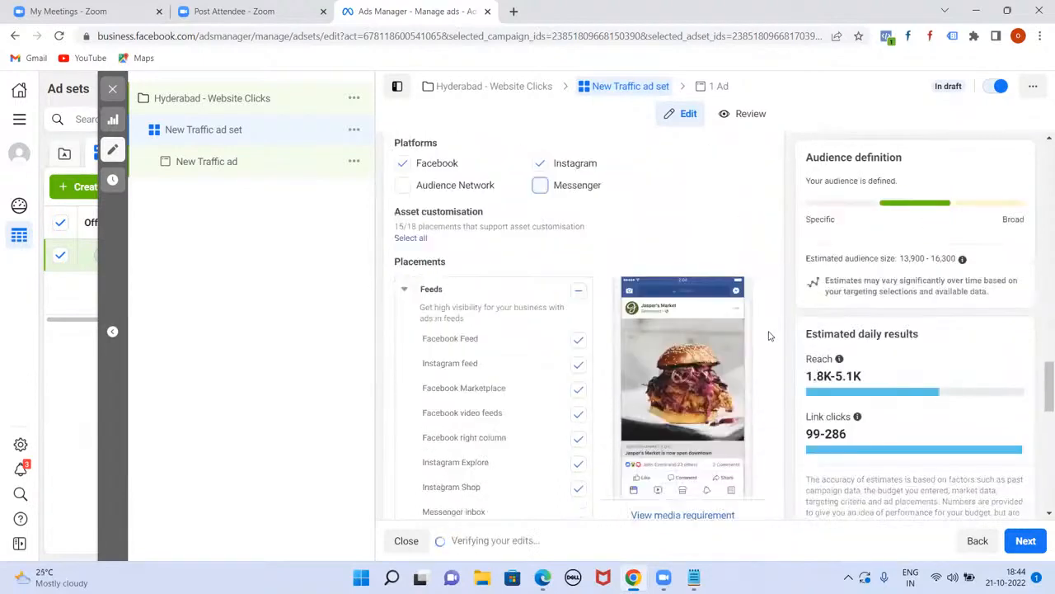
pyautogui.scroll(-1, 469, 318)
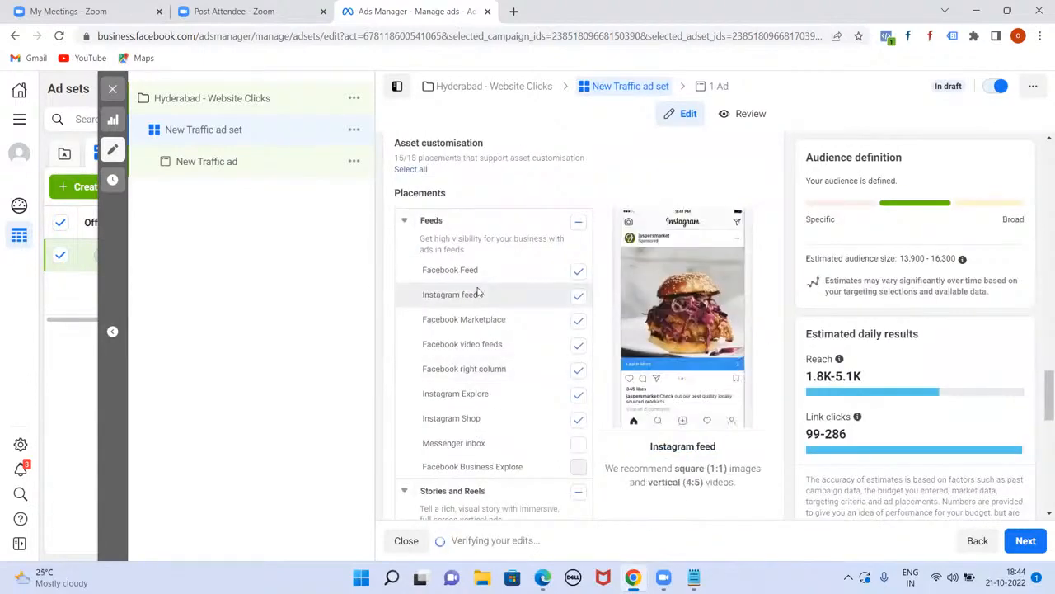
pyautogui.click(579, 322)
pyautogui.click(580, 346)
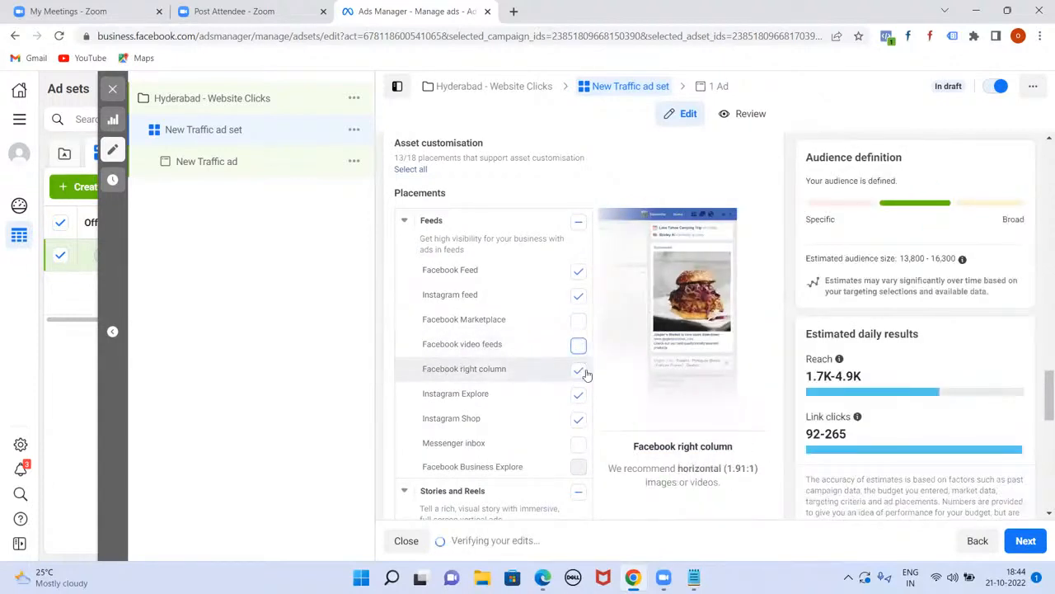
pyautogui.click(579, 371)
pyautogui.scroll(-1, 454, 374)
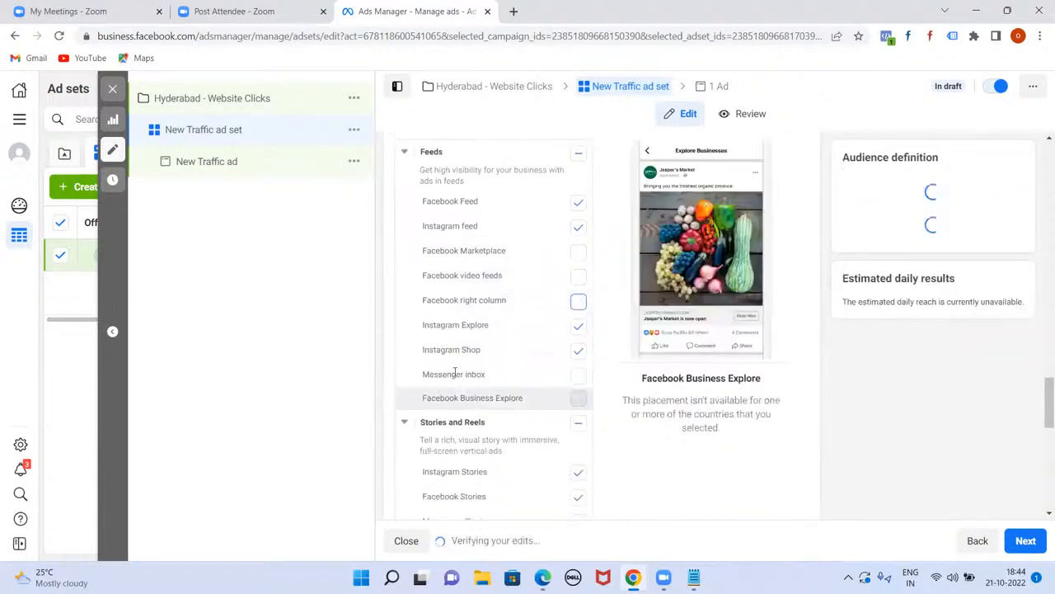
pyautogui.click(576, 354)
# Step: Turn off Stories and Reels, In-stream, Reels overlay and In-article placements
pyautogui.scroll(-2, 516, 355)
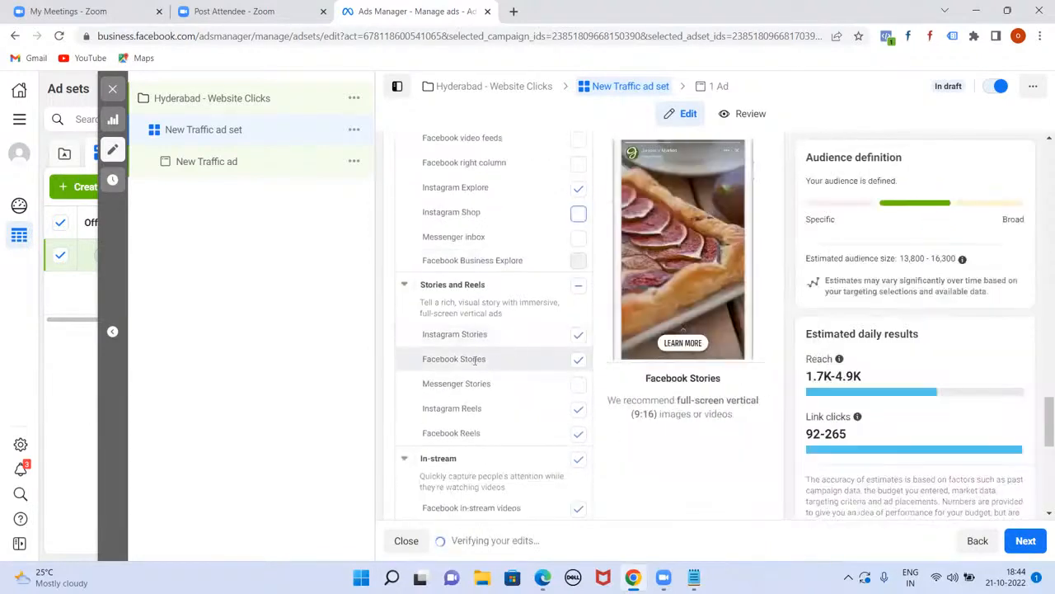
pyautogui.click(578, 286)
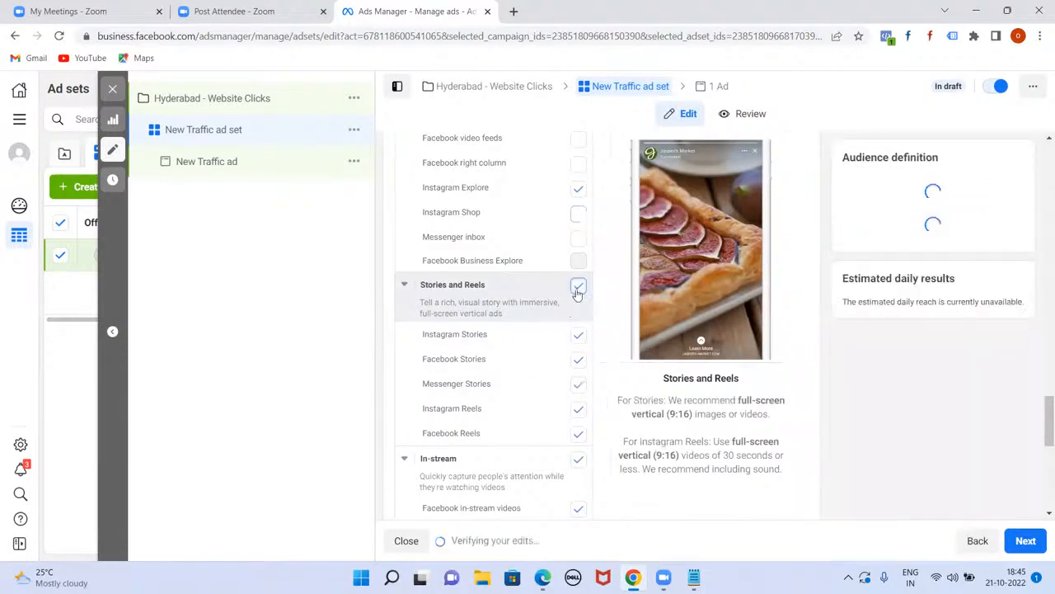
pyautogui.click(578, 286)
pyautogui.scroll(-2, 569, 347)
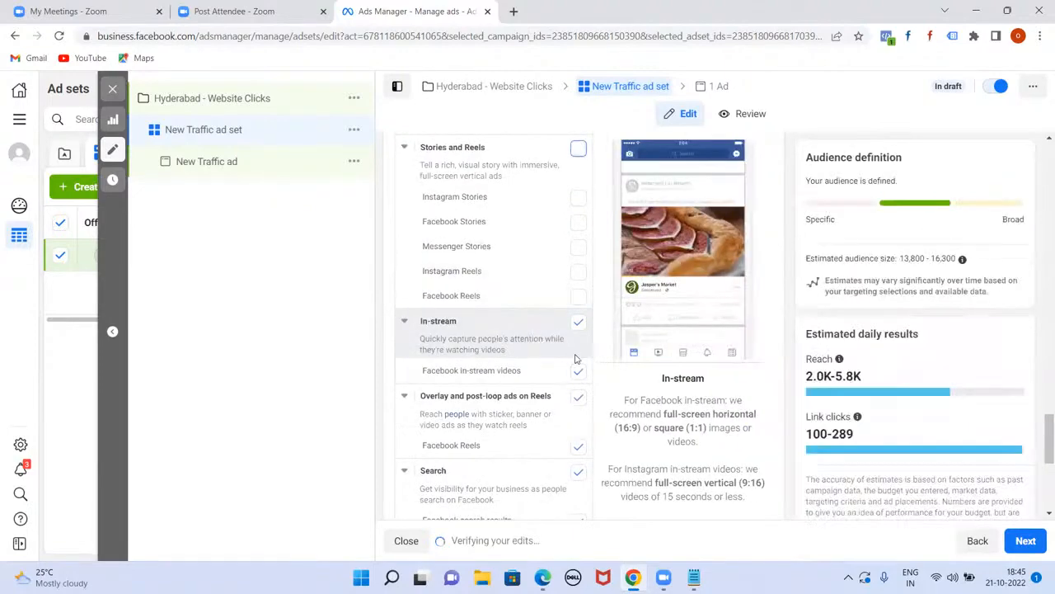
pyautogui.click(578, 323)
pyautogui.click(578, 395)
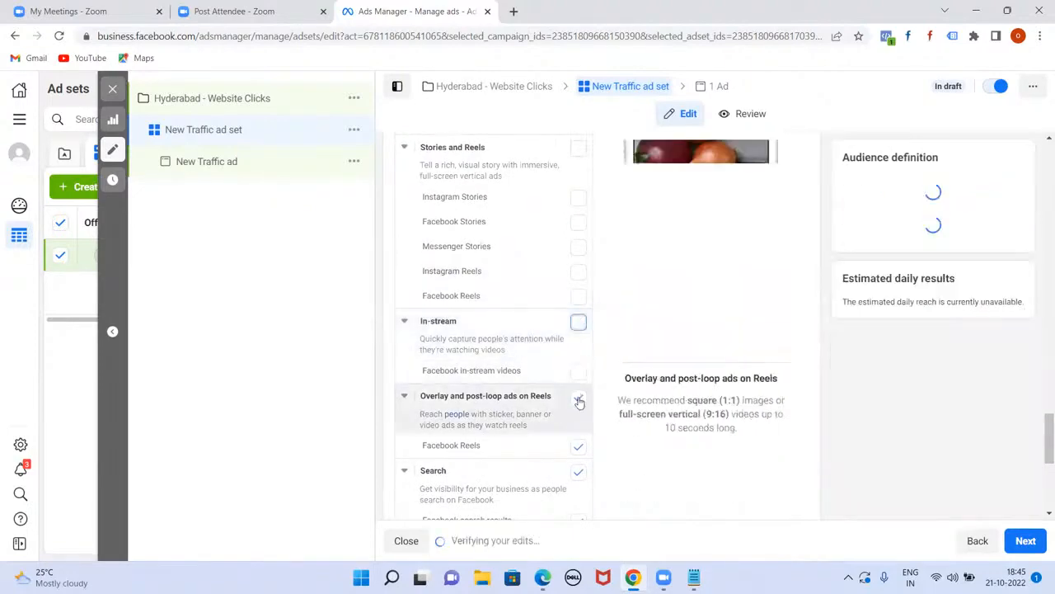
pyautogui.scroll(-3, 538, 400)
pyautogui.scroll(-1, 535, 406)
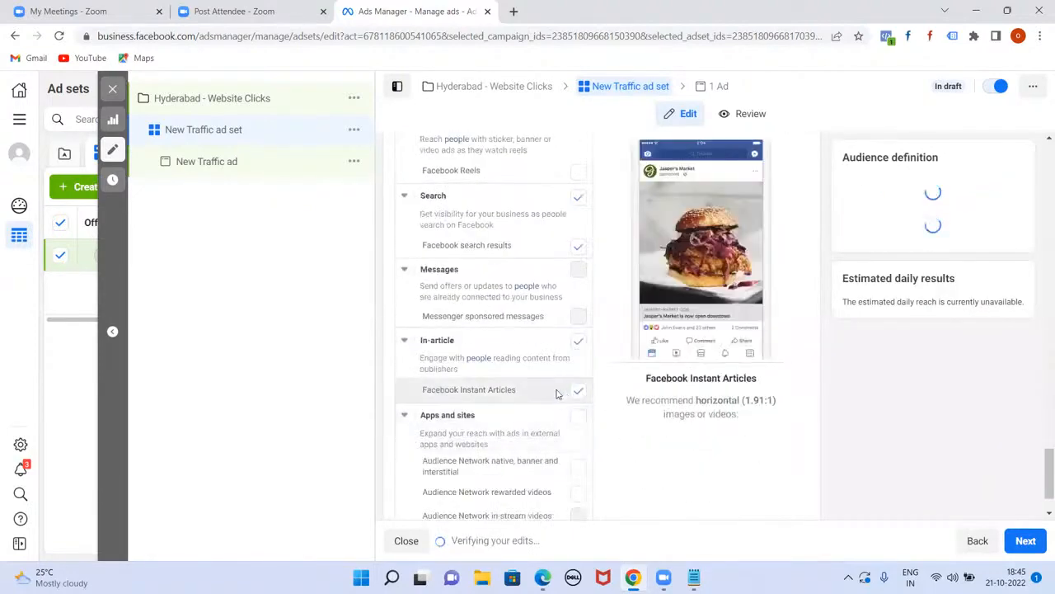
pyautogui.click(575, 345)
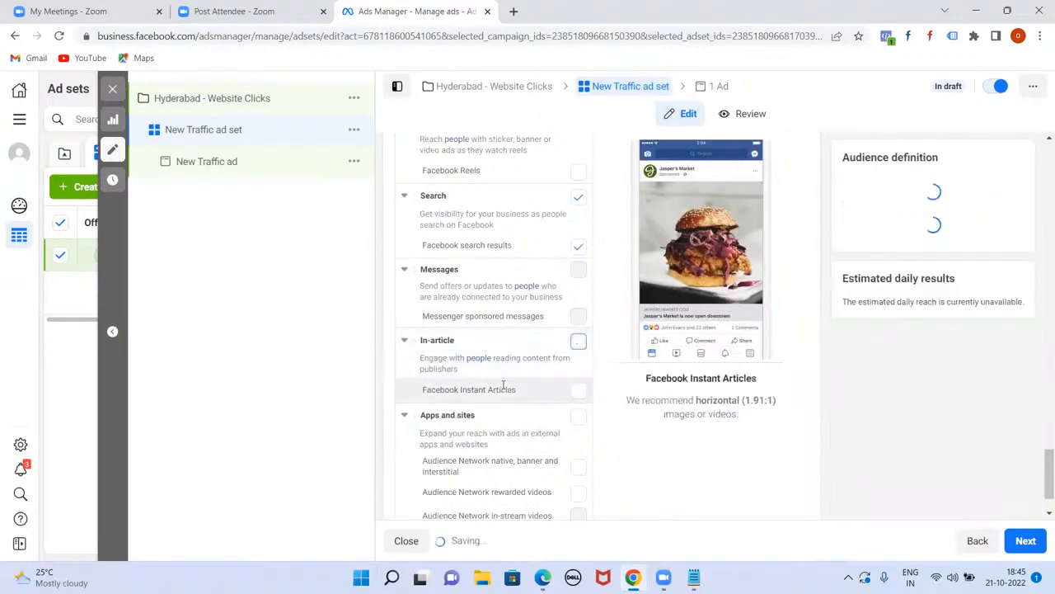
pyautogui.scroll(-1, 544, 371)
pyautogui.scroll(3, 508, 381)
pyautogui.scroll(10, 509, 381)
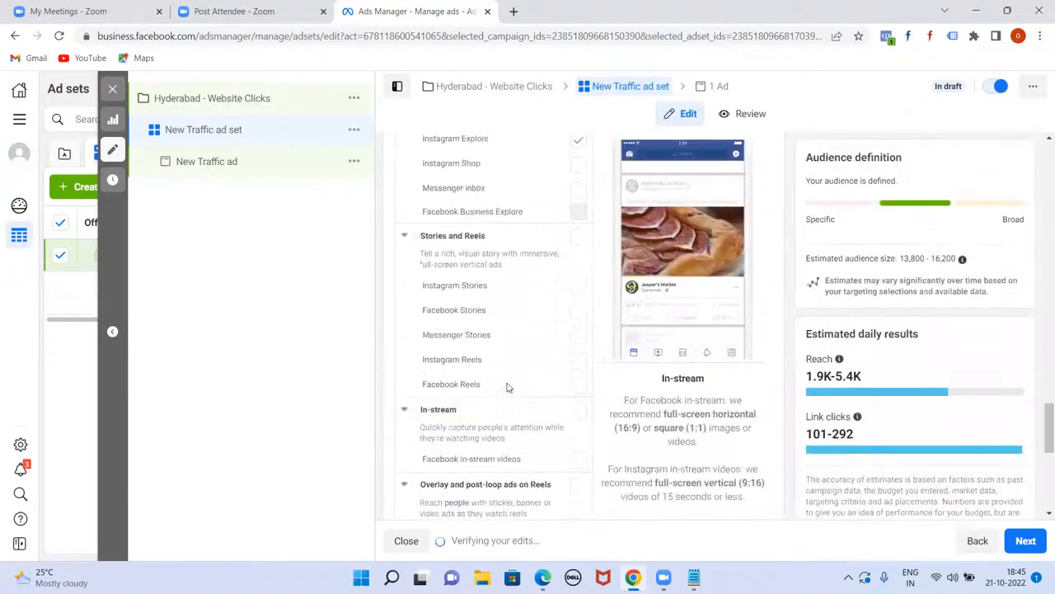
pyautogui.scroll(-3, 521, 414)
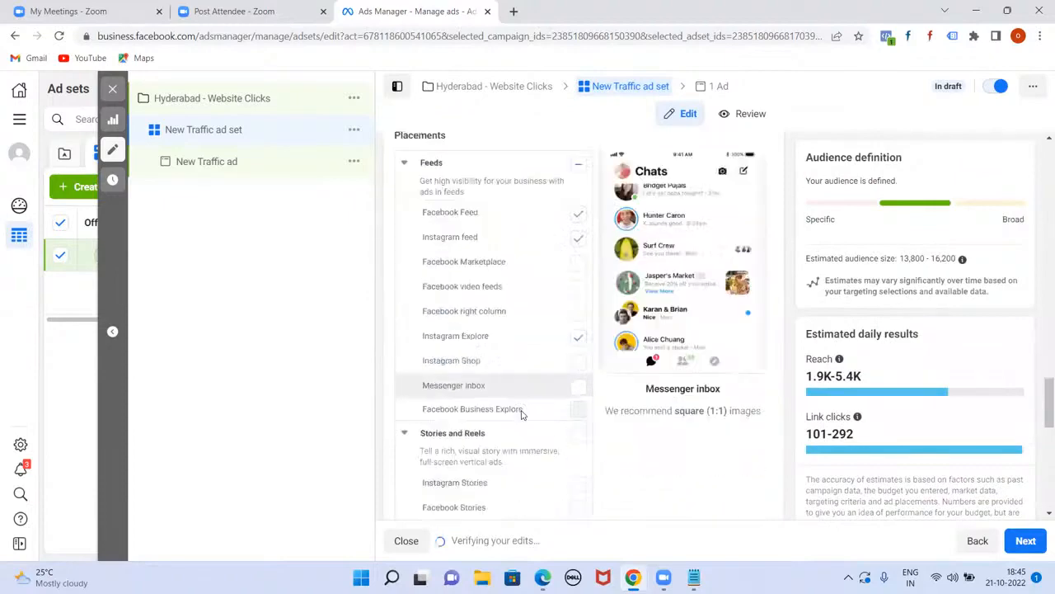
pyautogui.scroll(-3, 500, 330)
pyautogui.scroll(-4, 494, 355)
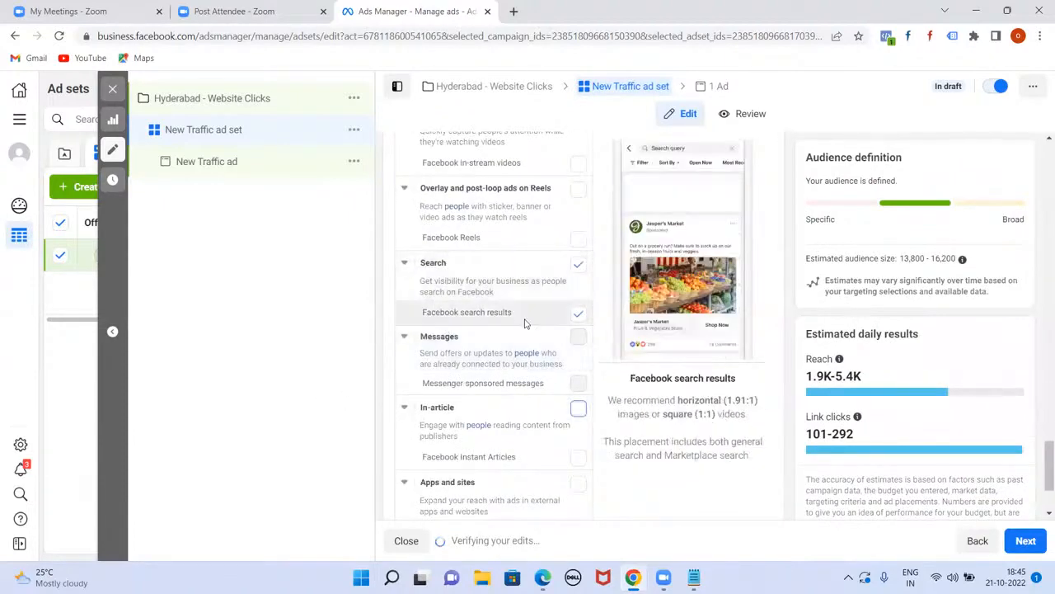
pyautogui.scroll(-2, 523, 328)
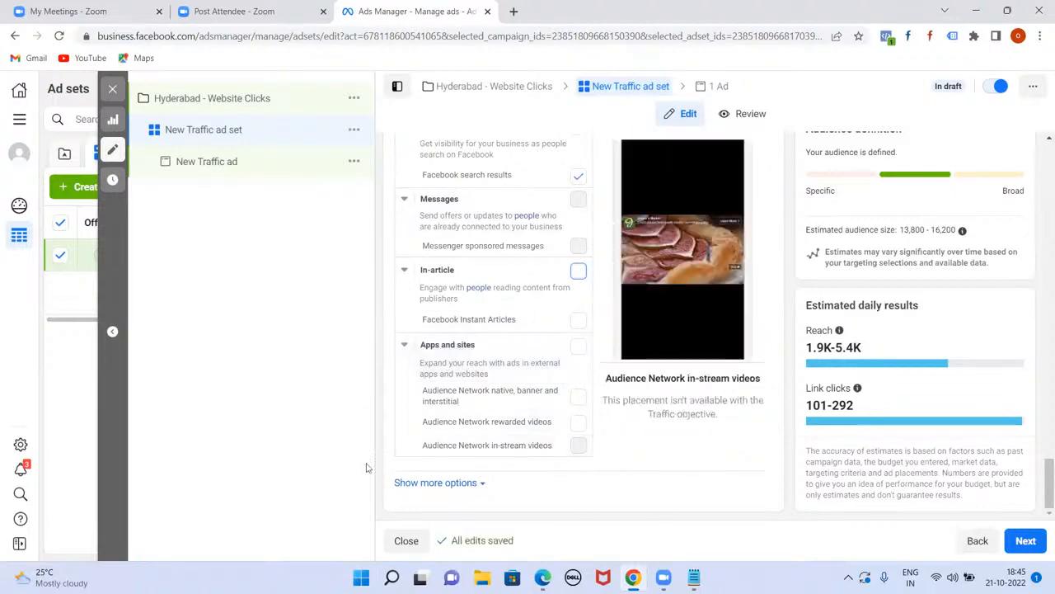
# Step: Under more options, set mobile device targeting to Android devices only
pyautogui.click(466, 486)
pyautogui.scroll(-2, 620, 487)
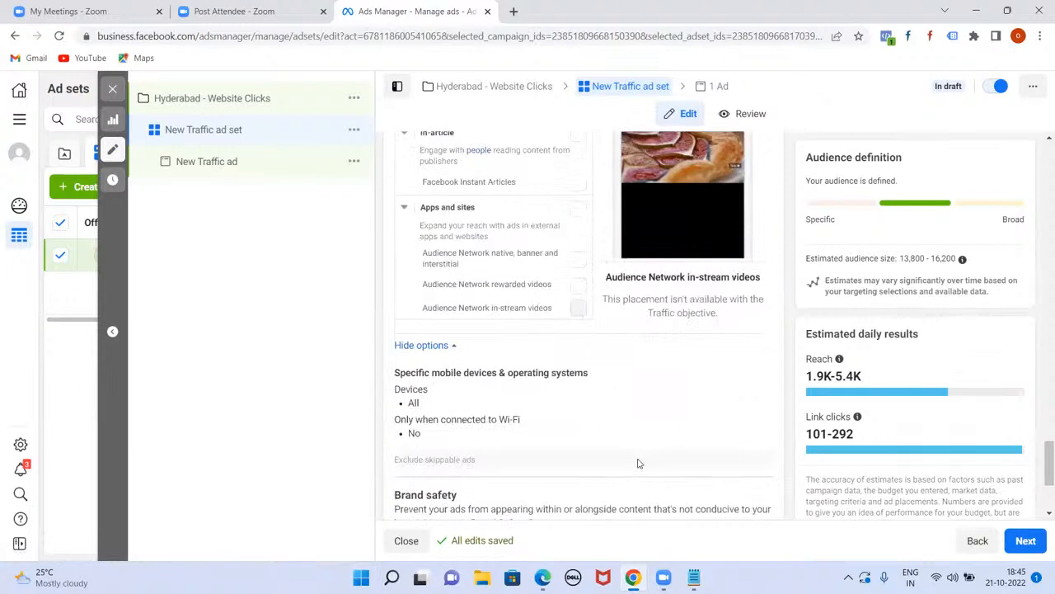
pyautogui.scroll(-1, 637, 464)
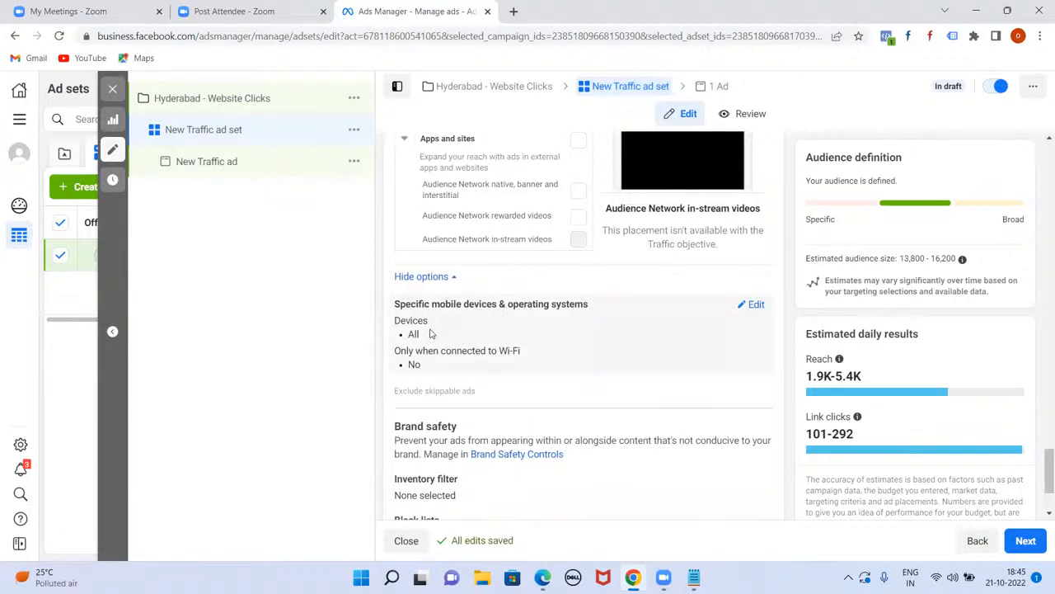
pyautogui.click(756, 305)
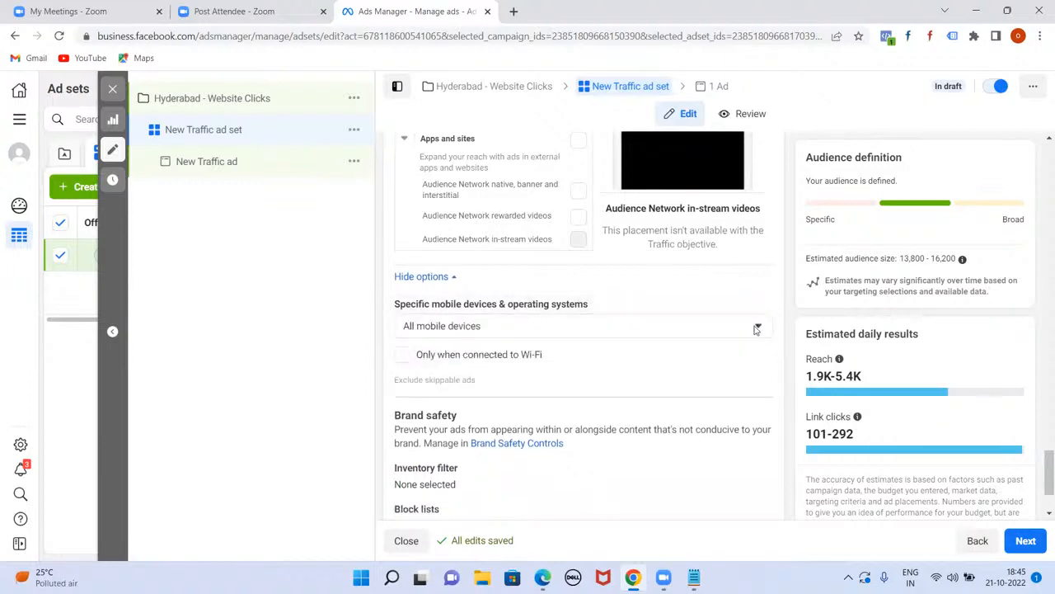
pyautogui.click(756, 329)
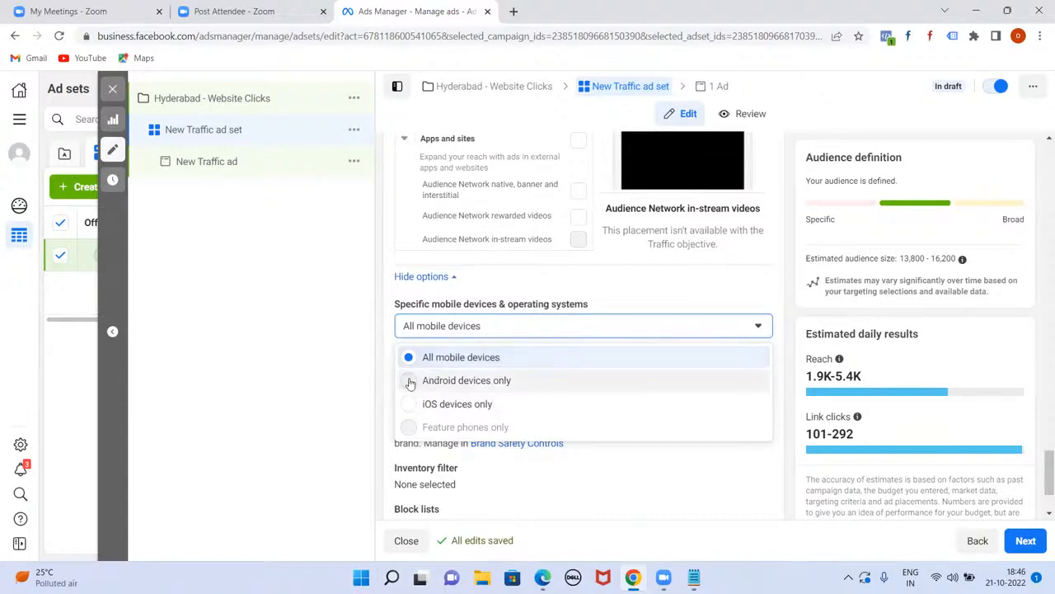
pyautogui.click(501, 385)
# Step: Search for Samsung and OPPO device models, then remove Android tablets from included devices
pyautogui.scroll(-1, 641, 361)
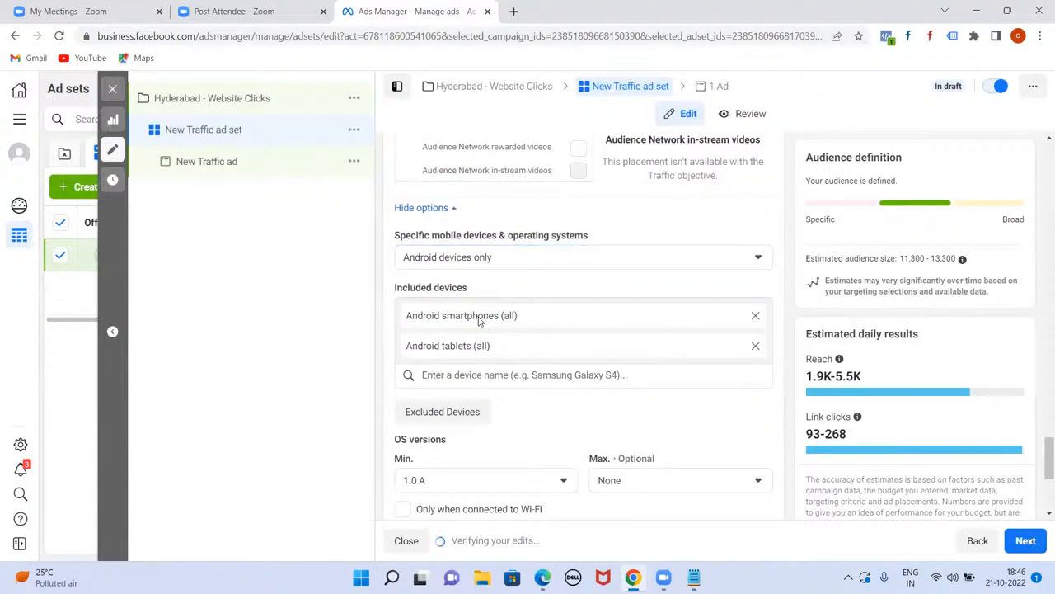
pyautogui.click(479, 373)
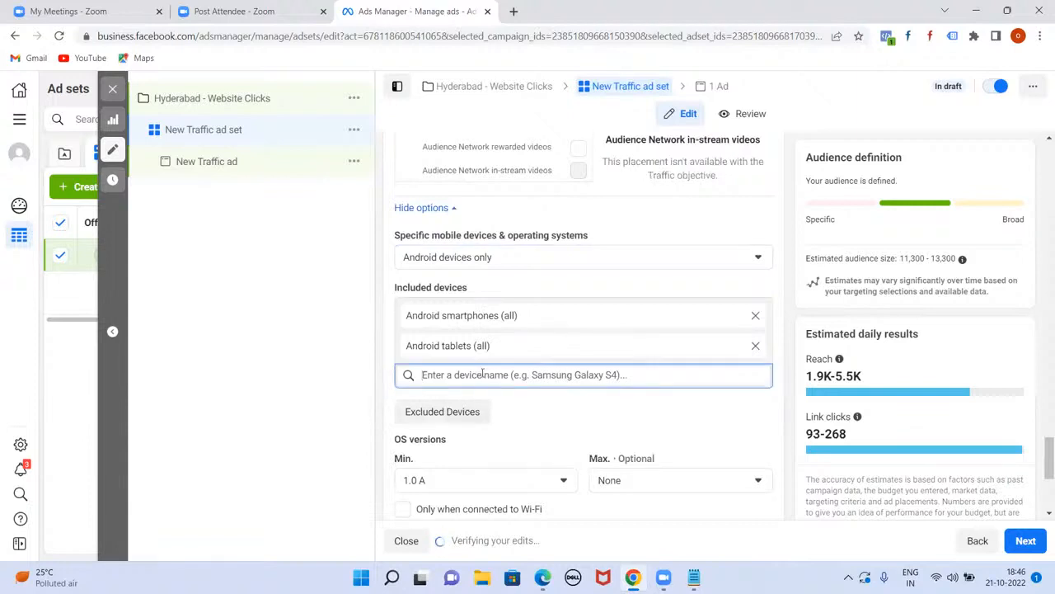
pyautogui.write('sam')
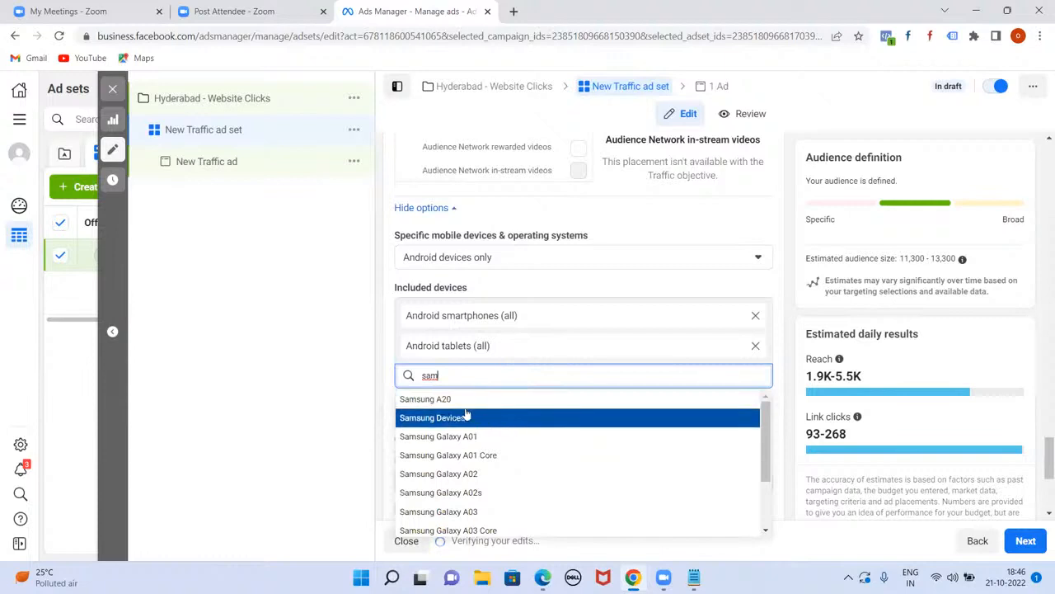
pyautogui.scroll(-1, 497, 478)
pyautogui.scroll(-1, 503, 476)
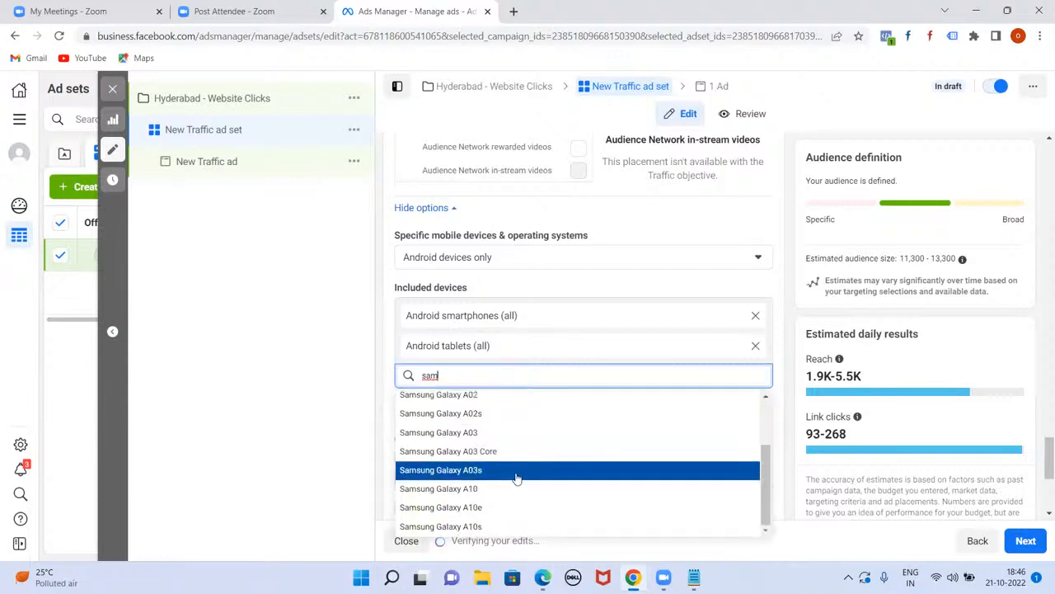
pyautogui.press('BackSpace')
pyautogui.press('BackSpace')
pyautogui.press('BackSpace')
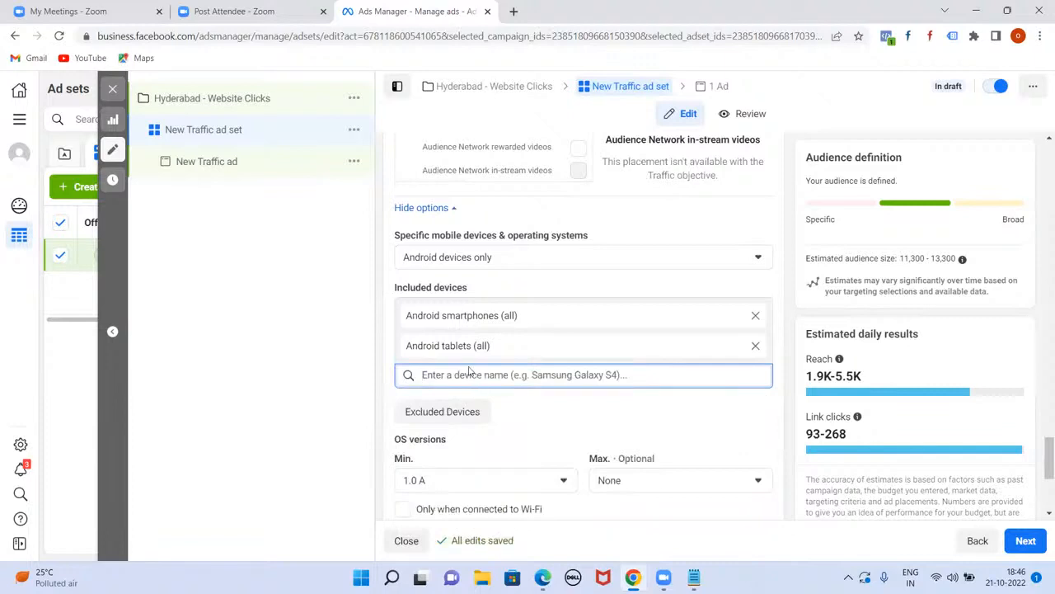
pyautogui.write('oppo')
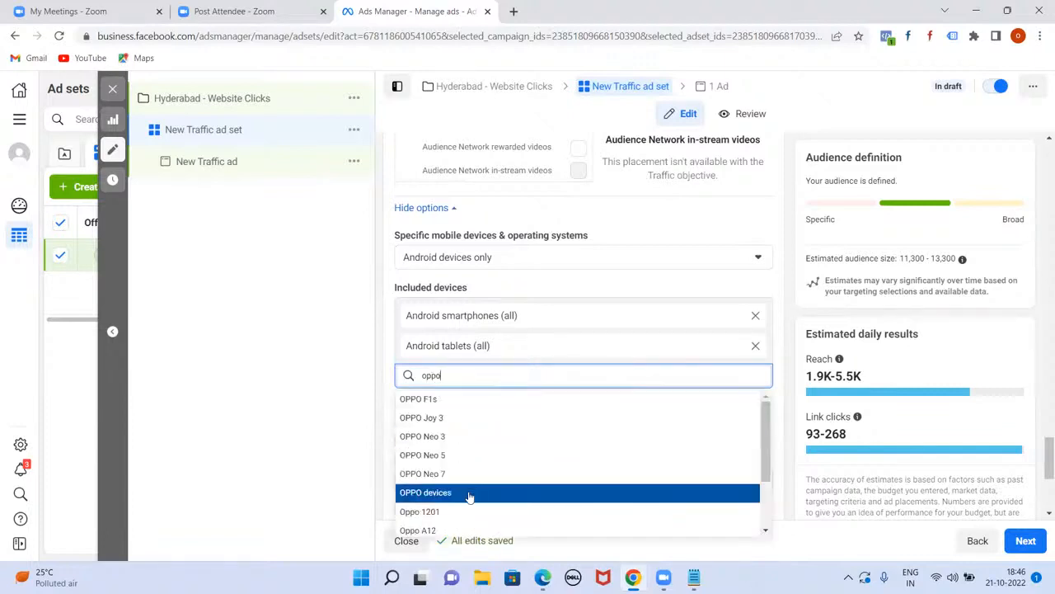
pyautogui.scroll(-1, 469, 498)
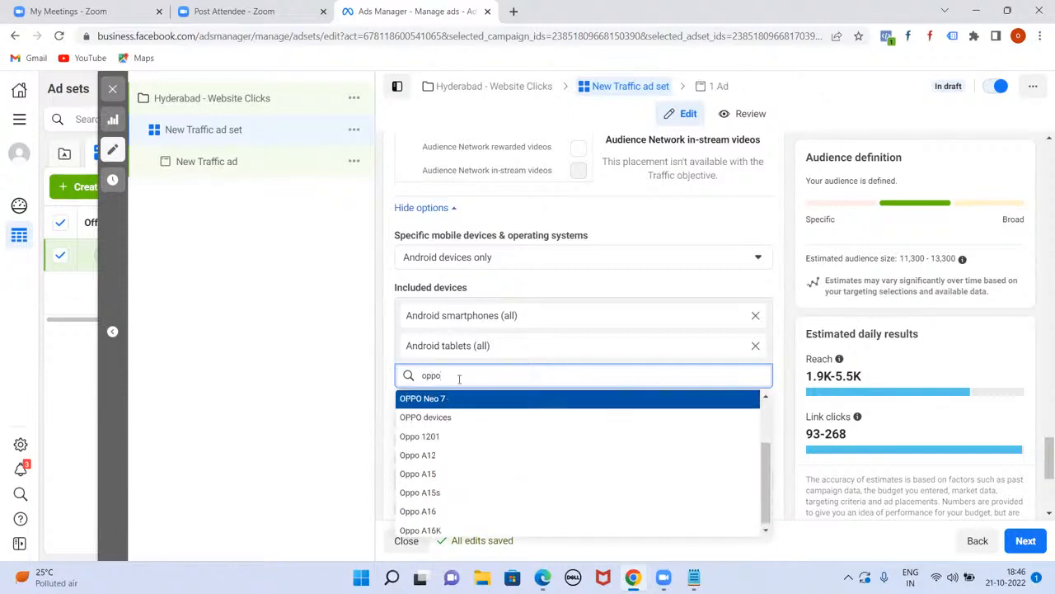
pyautogui.write('o')
pyautogui.press('BackSpace')
pyautogui.press('BackSpace')
pyautogui.press('BackSpace')
pyautogui.press('BackSpace')
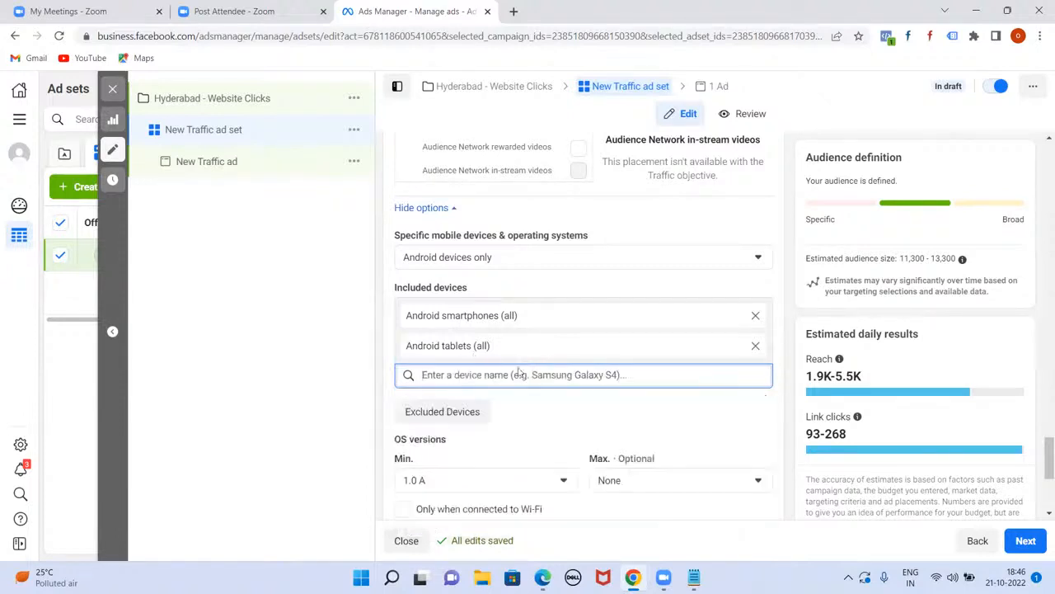
pyautogui.scroll(-2, 521, 369)
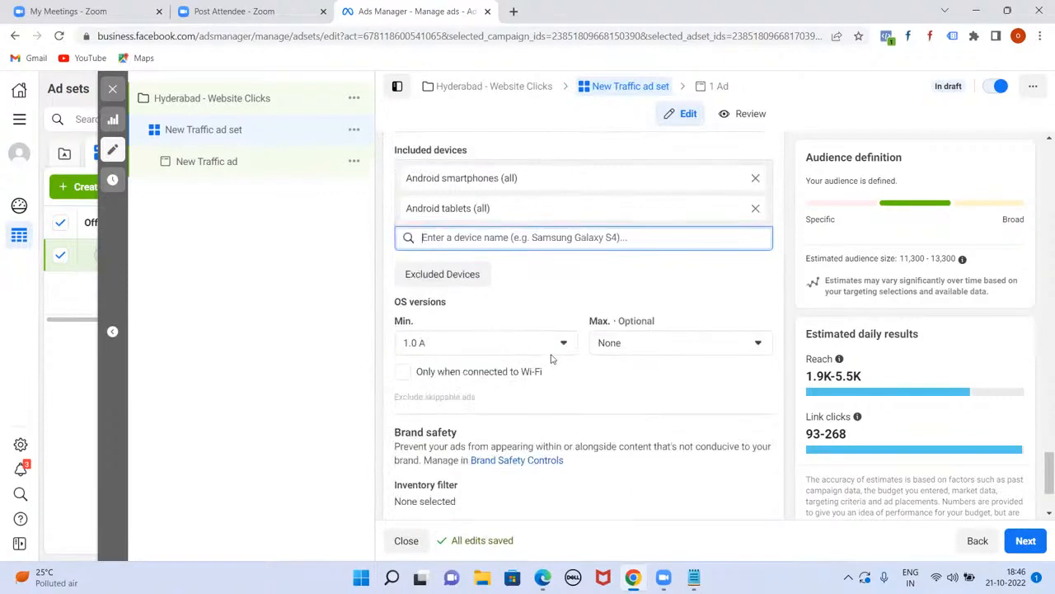
pyautogui.scroll(3, 551, 360)
pyautogui.click(752, 416)
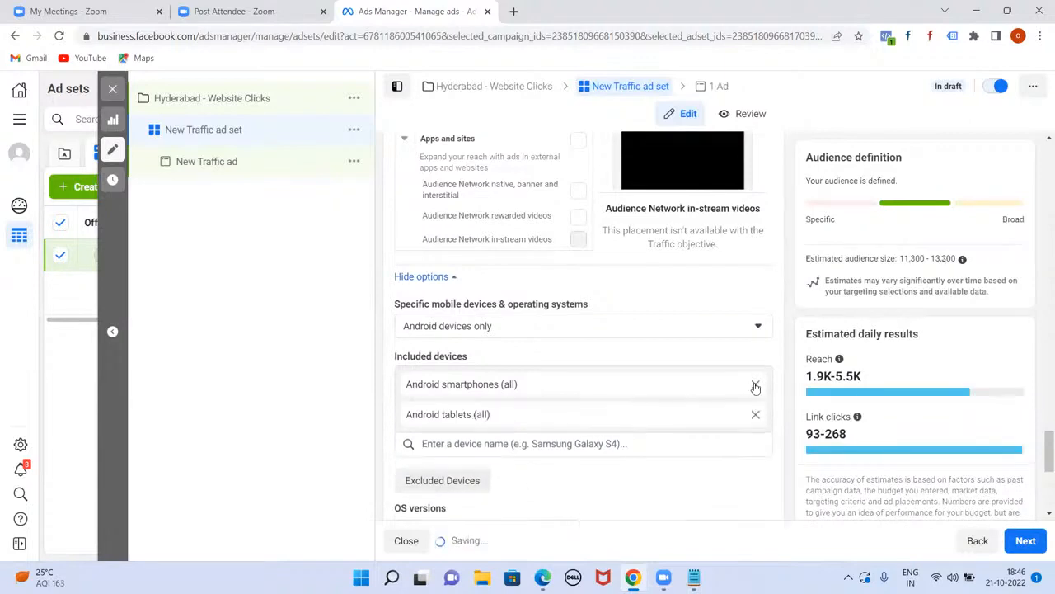
# Step: Switch device targeting from Android only back to All mobile devices
pyautogui.click(758, 330)
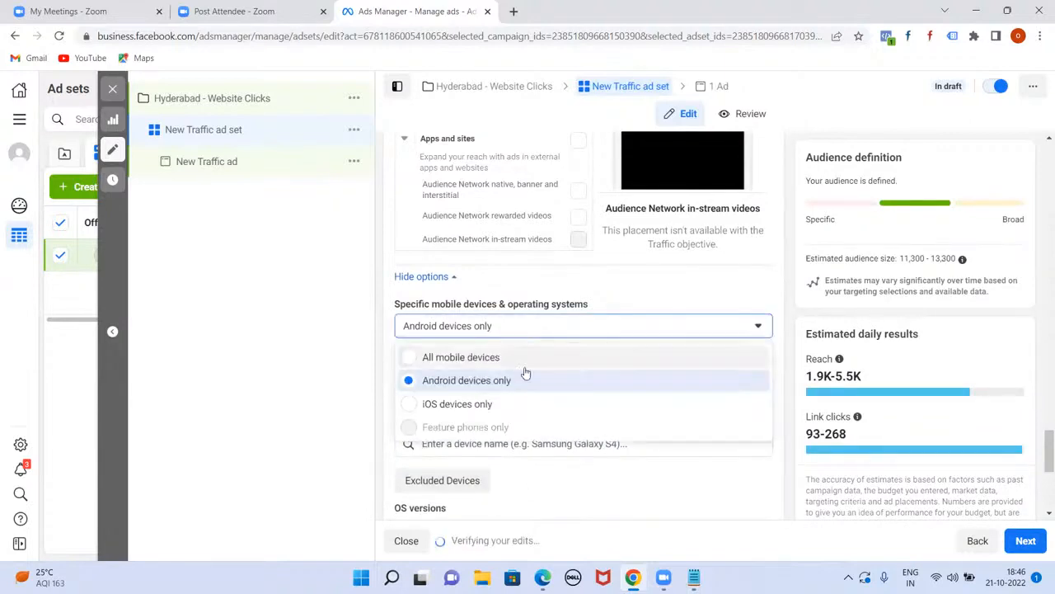
pyautogui.click(406, 357)
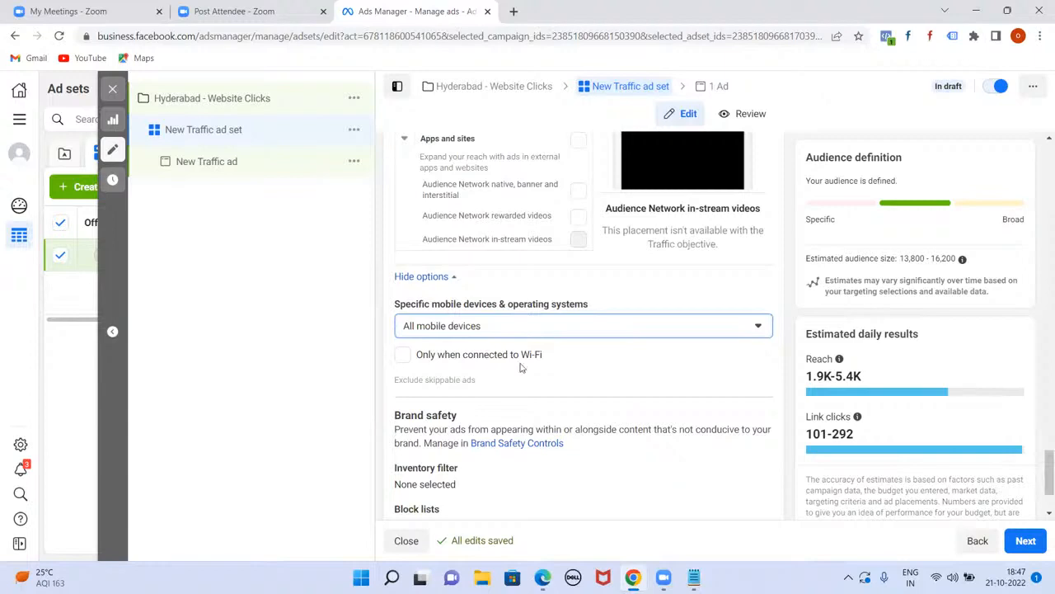
pyautogui.scroll(3, 521, 367)
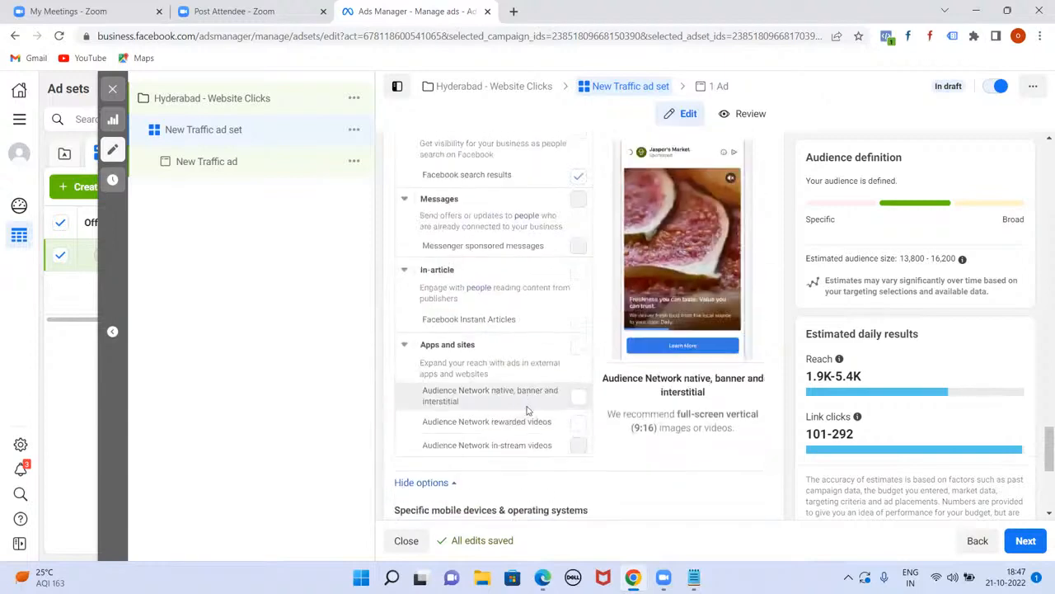
pyautogui.scroll(-4, 532, 413)
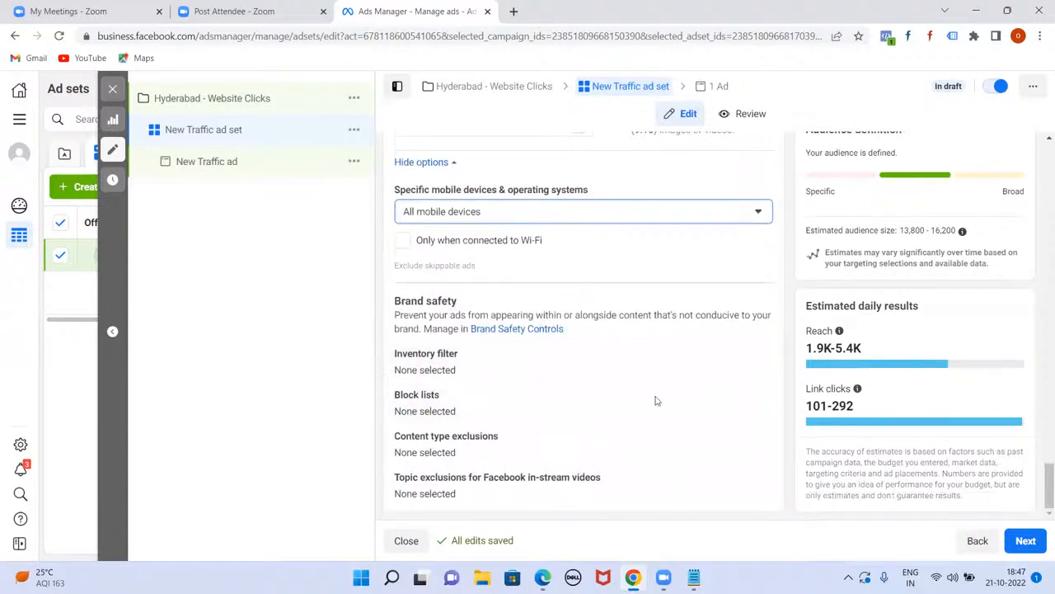
# Step: Move on to the New Traffic ad and scroll down to its Ad creative media options
pyautogui.click(1026, 540)
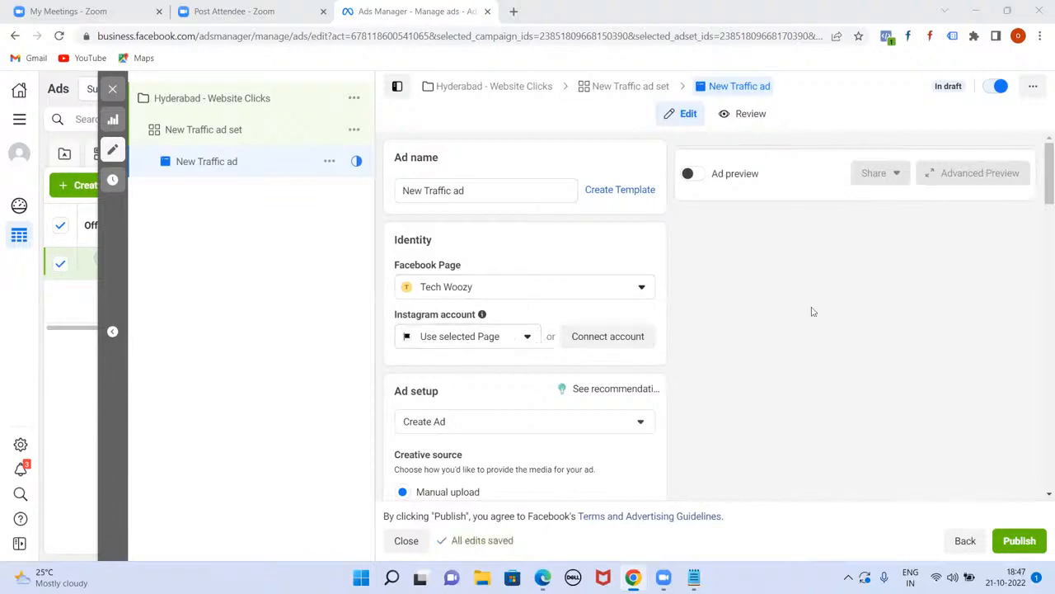
pyautogui.scroll(-2, 1039, 222)
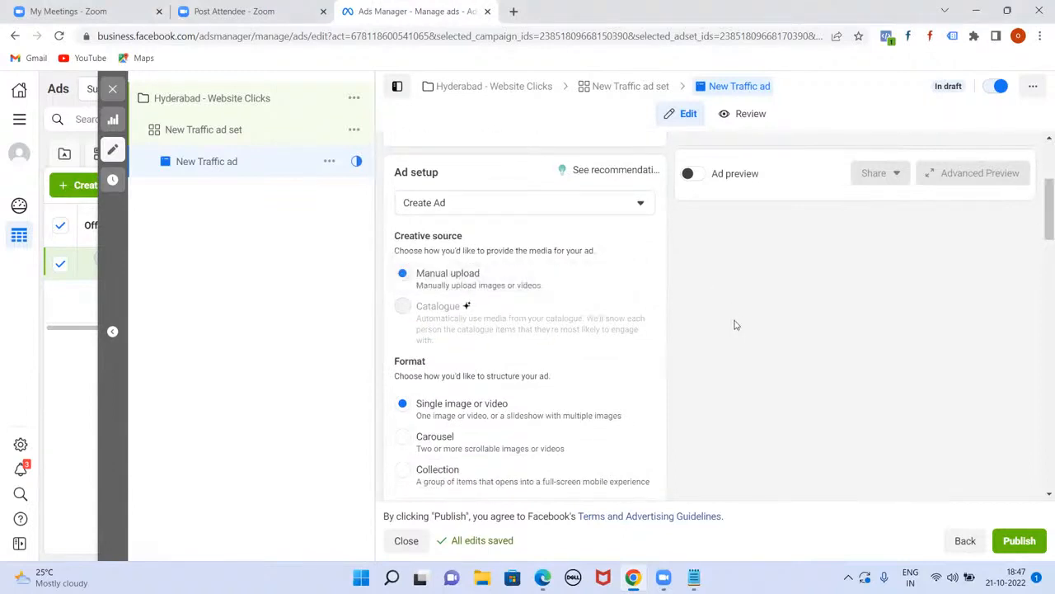
pyautogui.scroll(-2, 1040, 265)
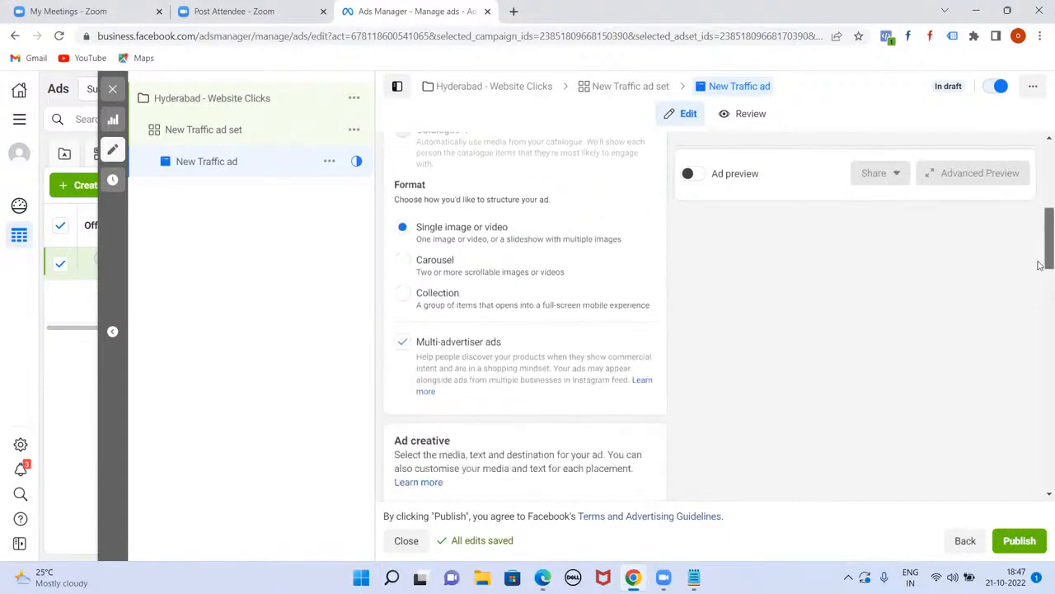
pyautogui.scroll(1, 1040, 258)
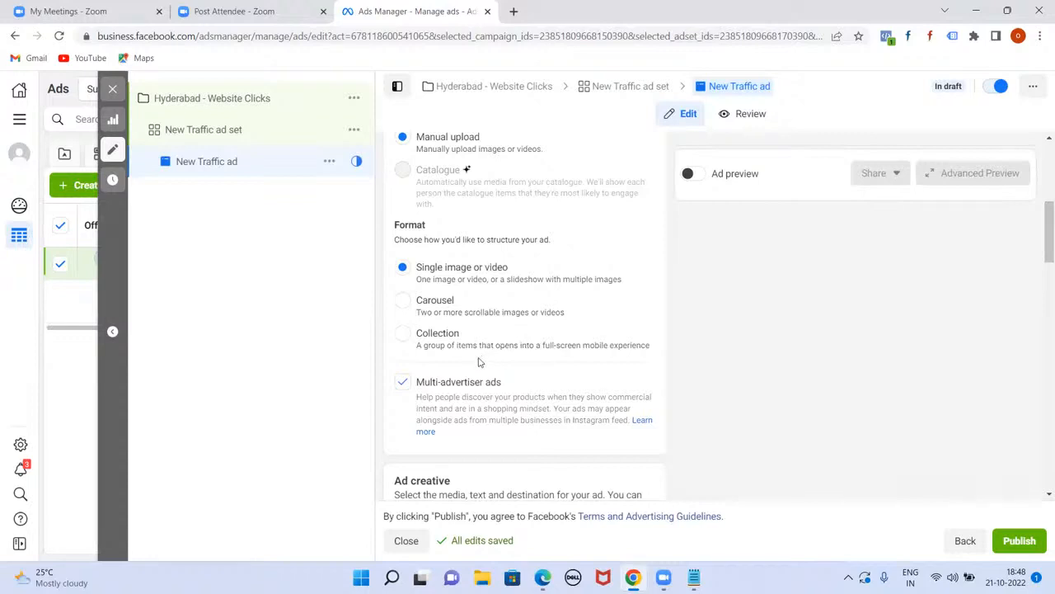
pyautogui.scroll(-1, 603, 327)
pyautogui.scroll(-2, 598, 329)
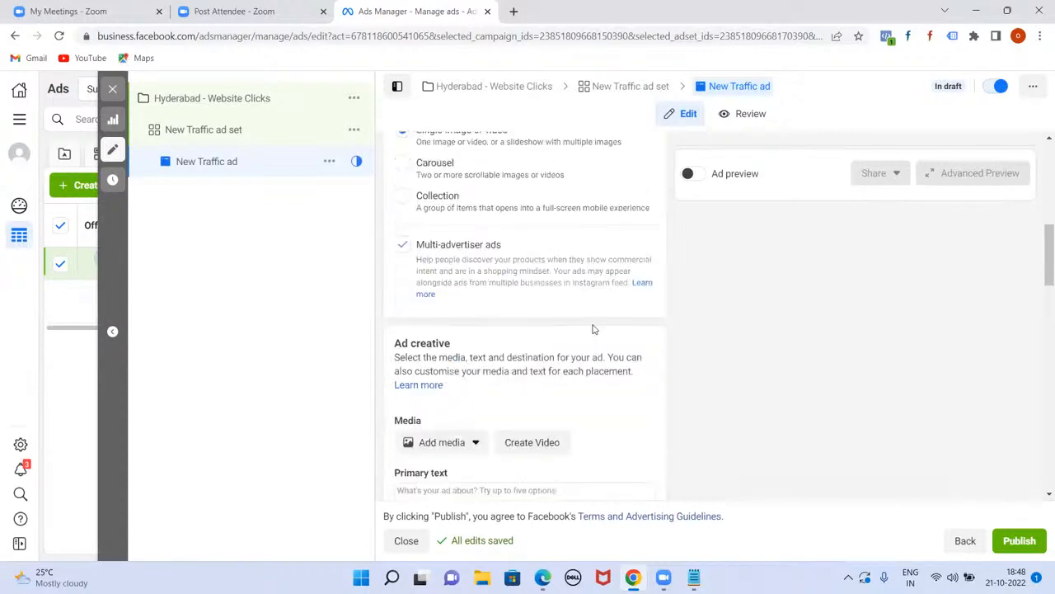
# Step: Add the Social Media Strategies account image as the ad's media, accepting the crop and optimisation steps
pyautogui.click(453, 312)
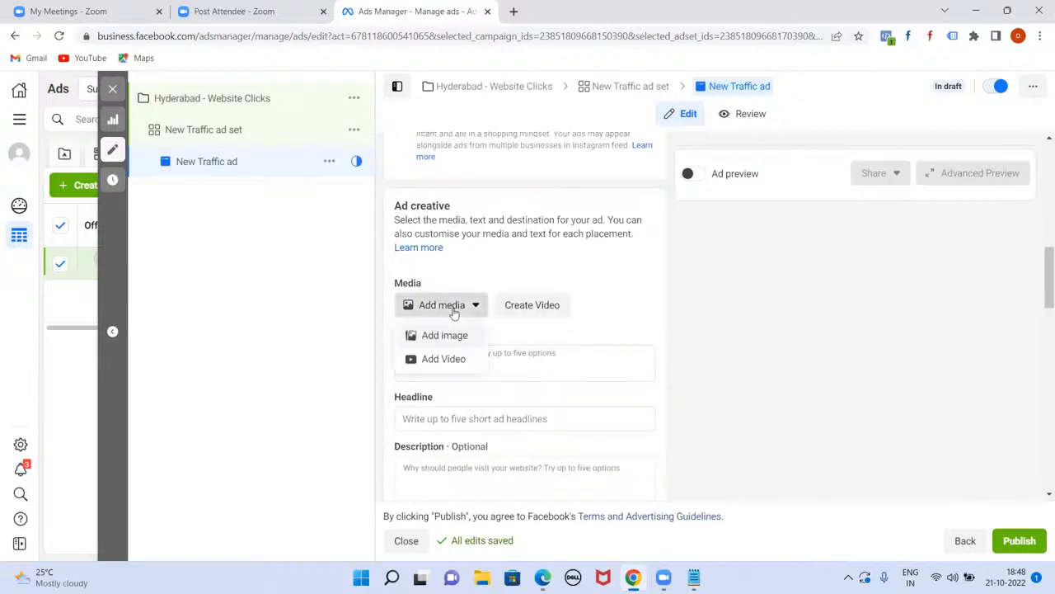
pyautogui.click(453, 334)
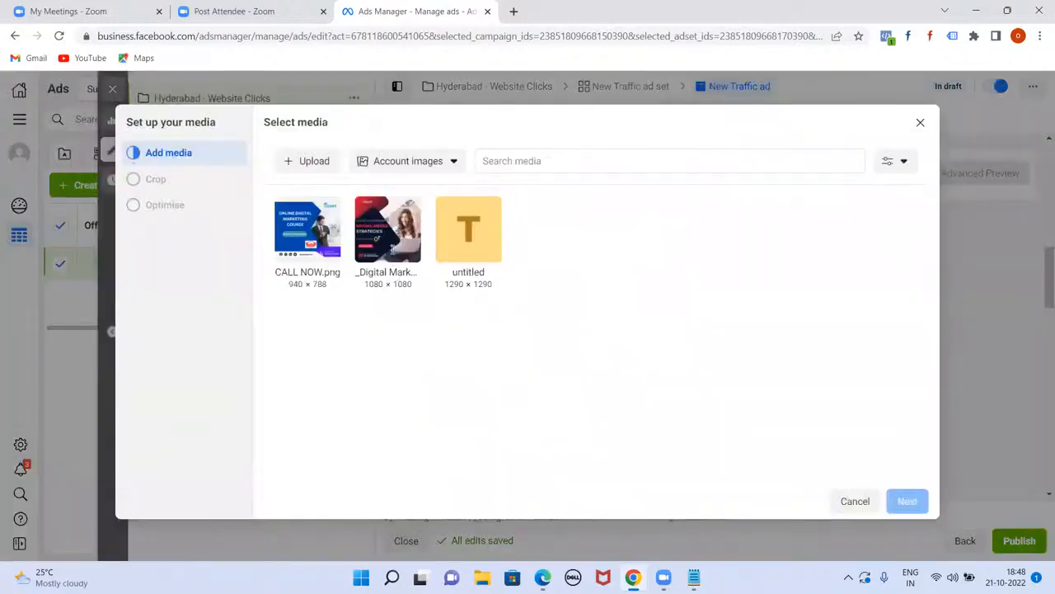
pyautogui.click(390, 227)
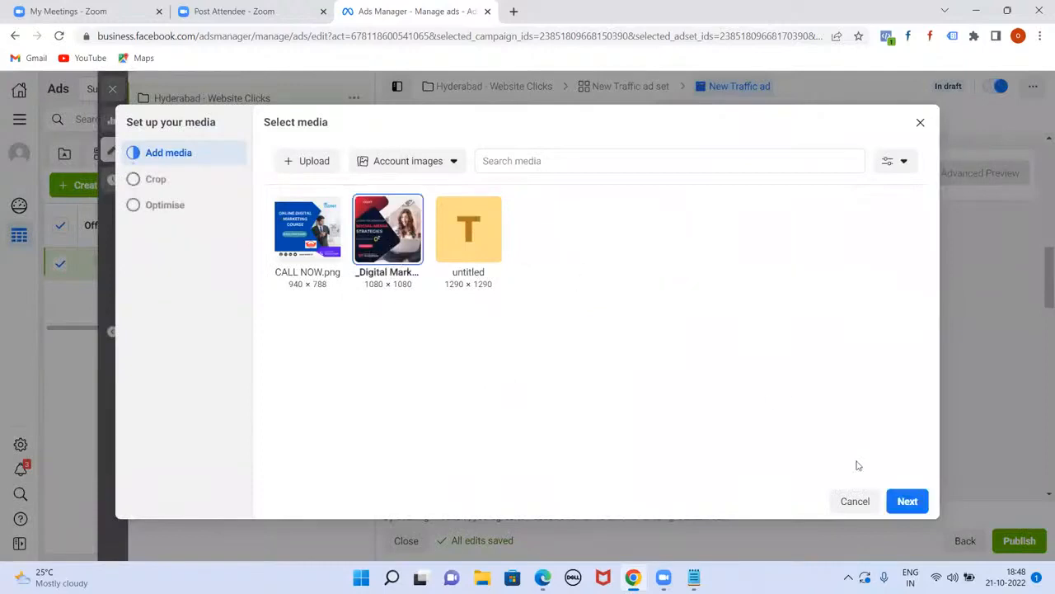
pyautogui.click(907, 500)
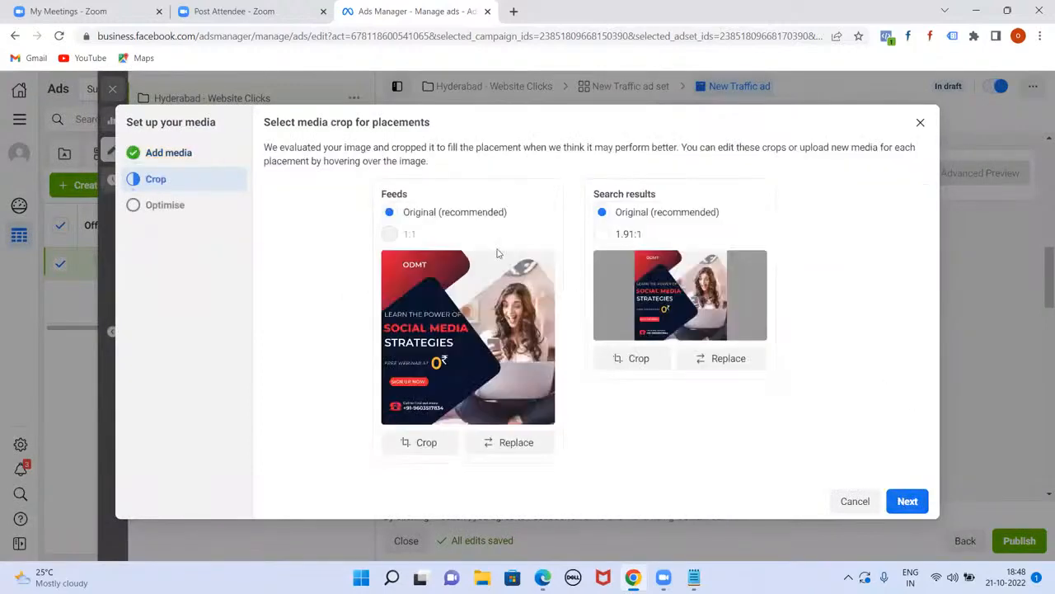
pyautogui.click(916, 503)
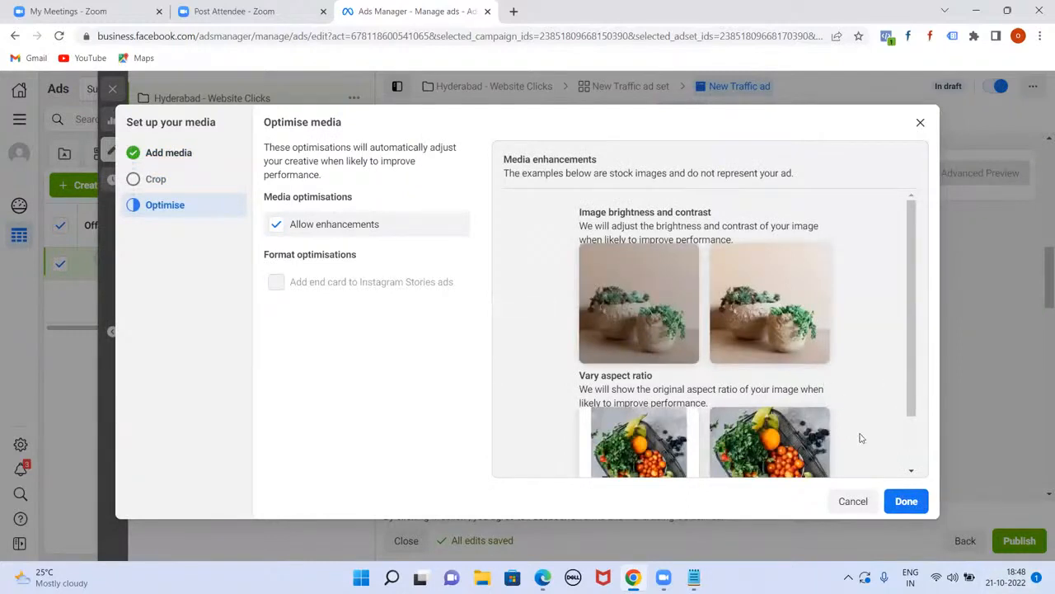
pyautogui.click(923, 509)
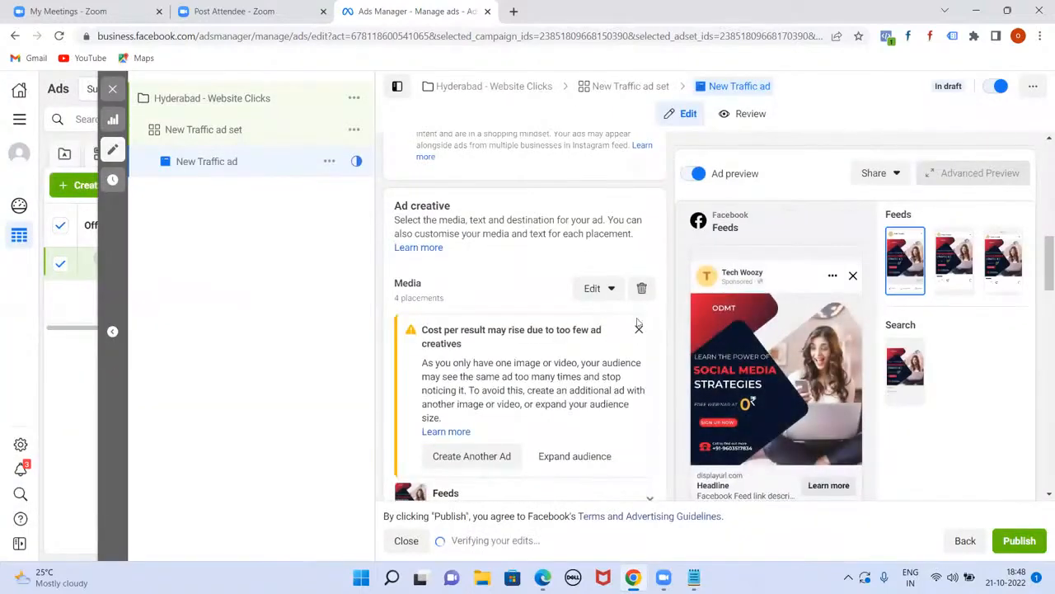
# Step: Write primary text promoting the 2-month Digital Marketing 100% Job Guarantee Program with a call-us phone number
pyautogui.scroll(-1, 646, 351)
pyautogui.scroll(-4, 646, 353)
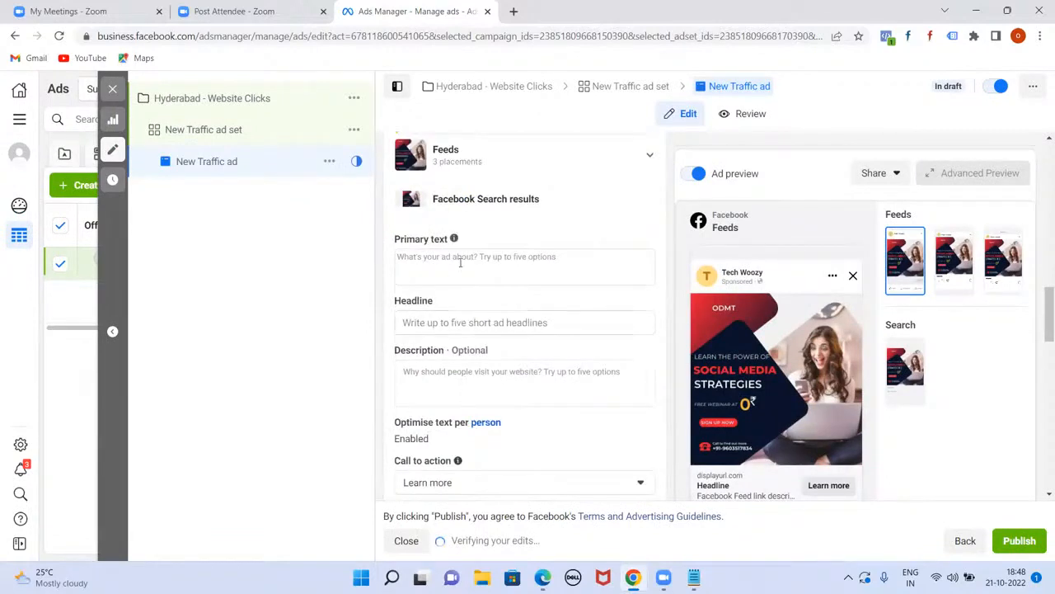
pyautogui.click(460, 262)
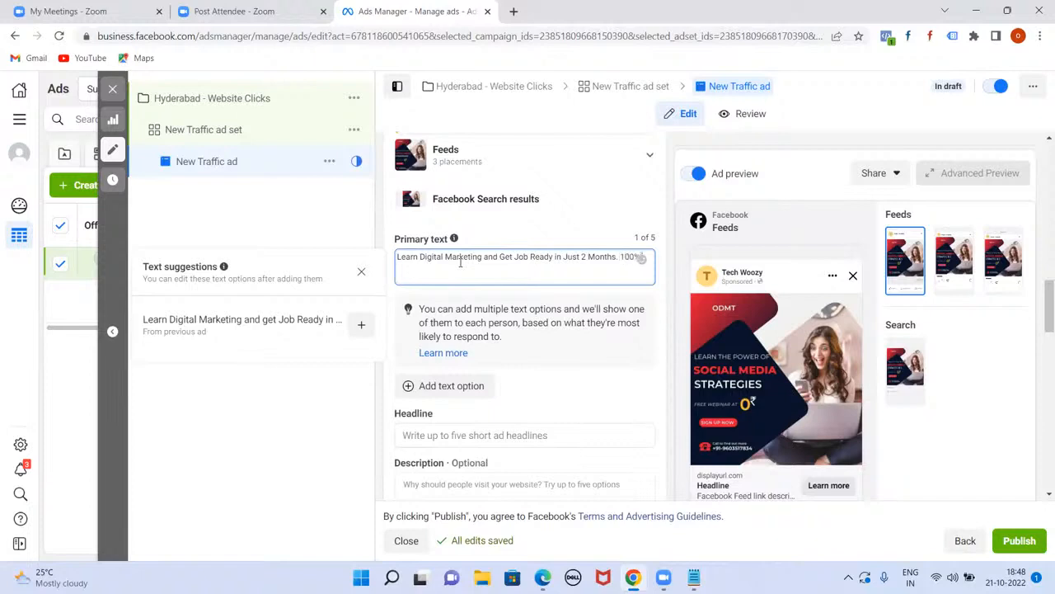
pyautogui.write('b Guarantee Program. Call us on')
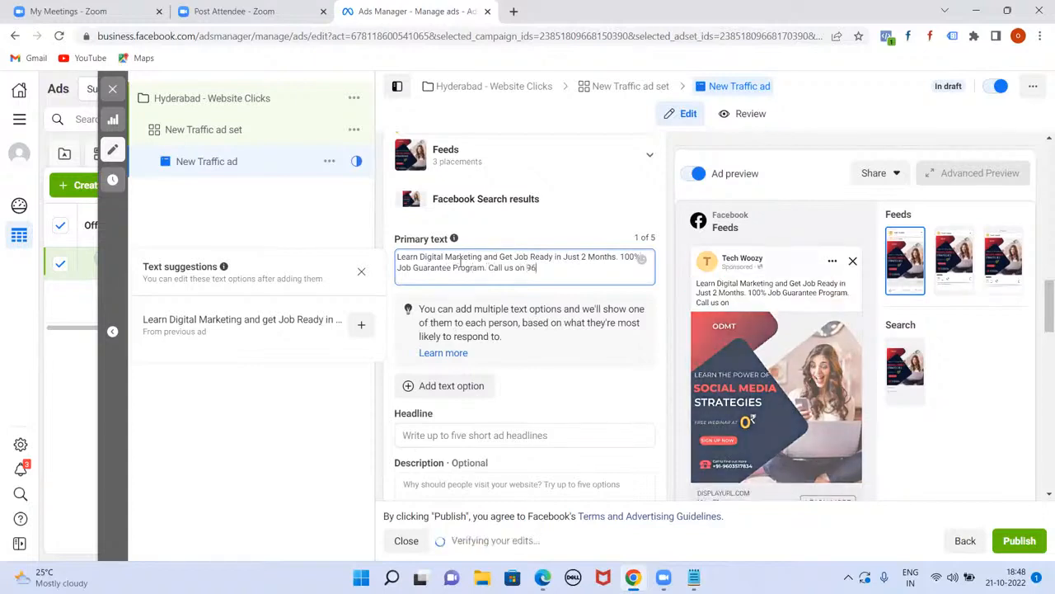
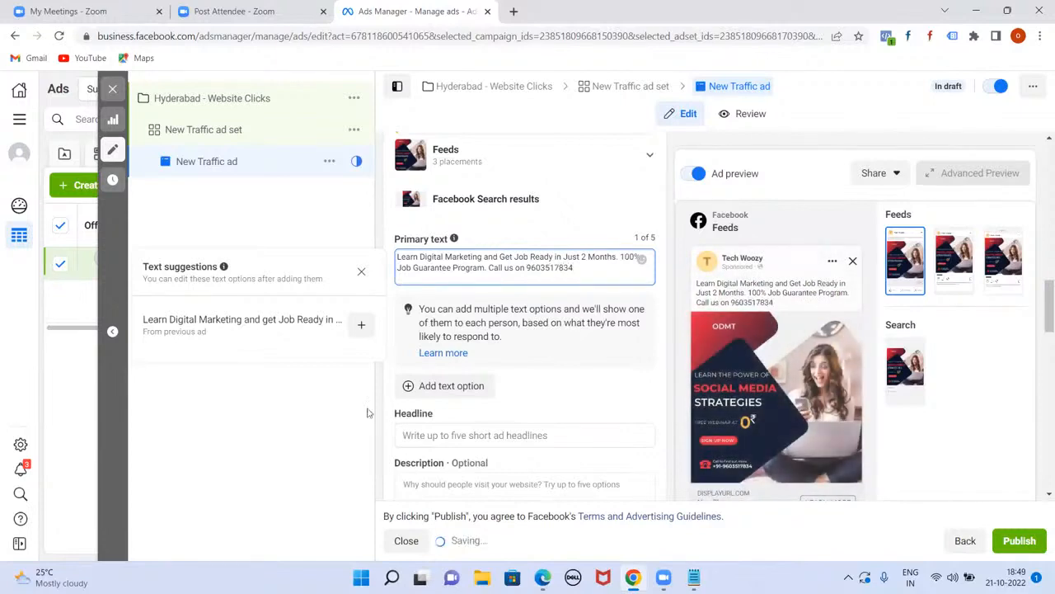
pyautogui.click(530, 380)
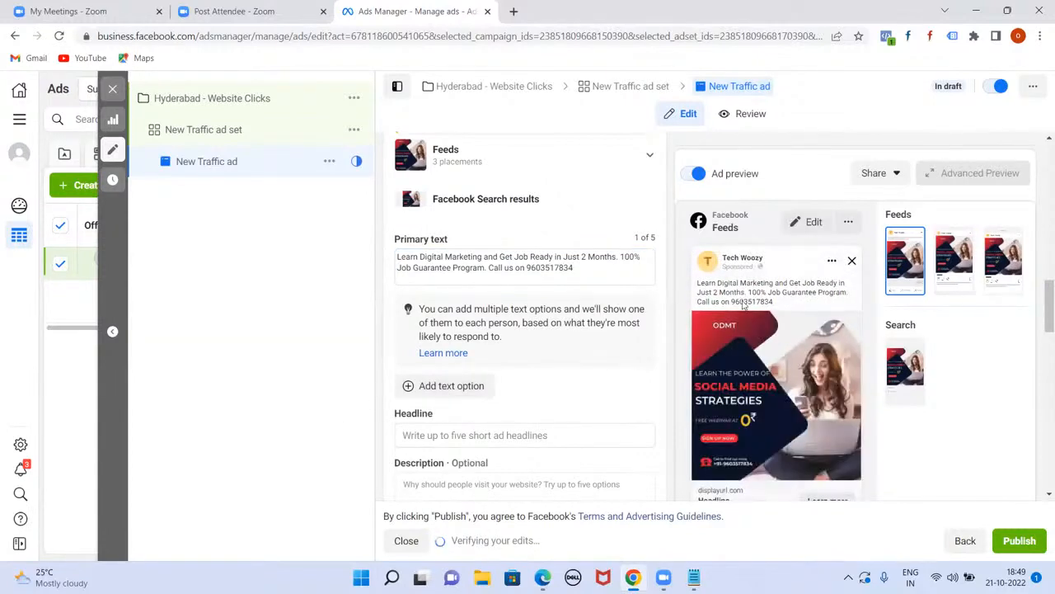
pyautogui.scroll(-5, 602, 399)
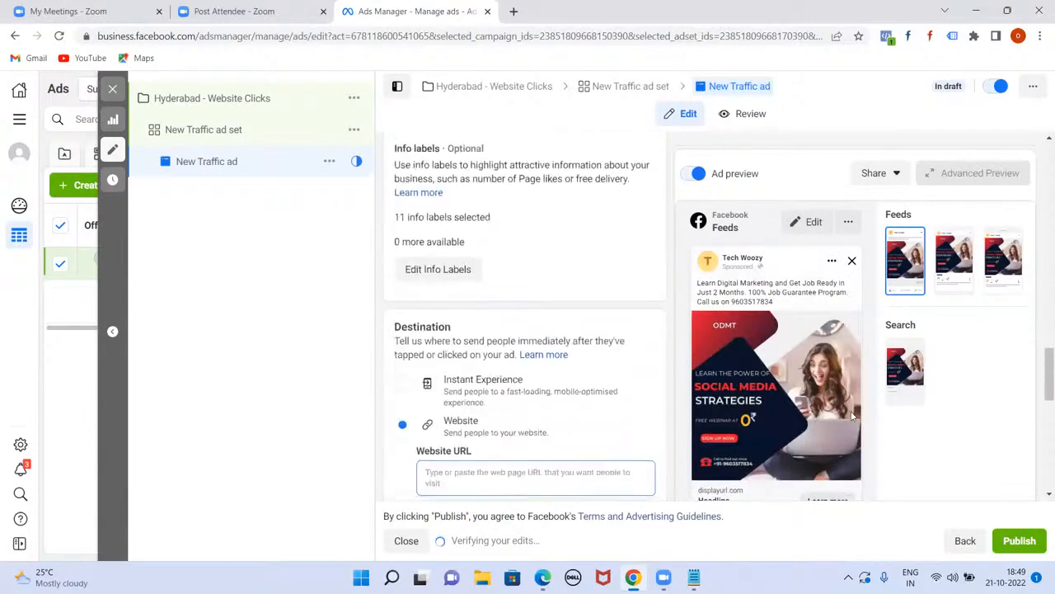
pyautogui.scroll(-2, 507, 430)
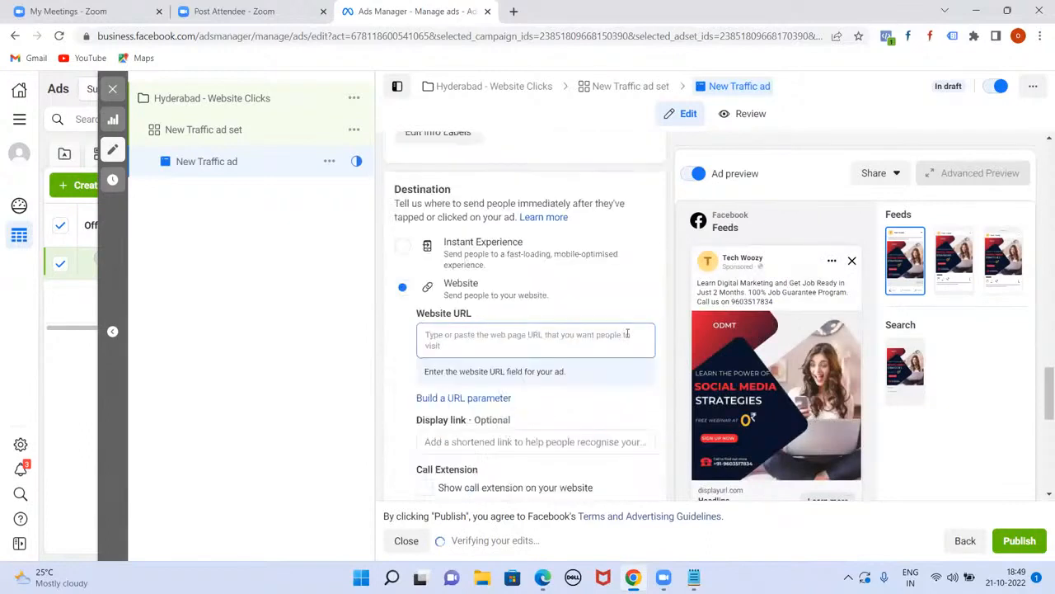
pyautogui.click(479, 343)
pyautogui.write('https://www.odmt.in')
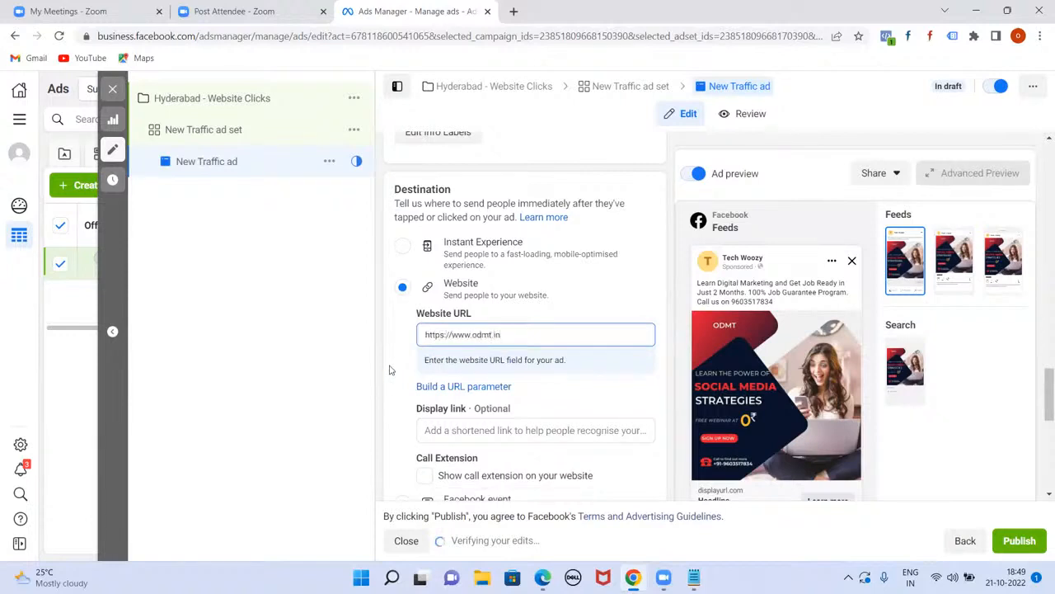
pyautogui.click(322, 366)
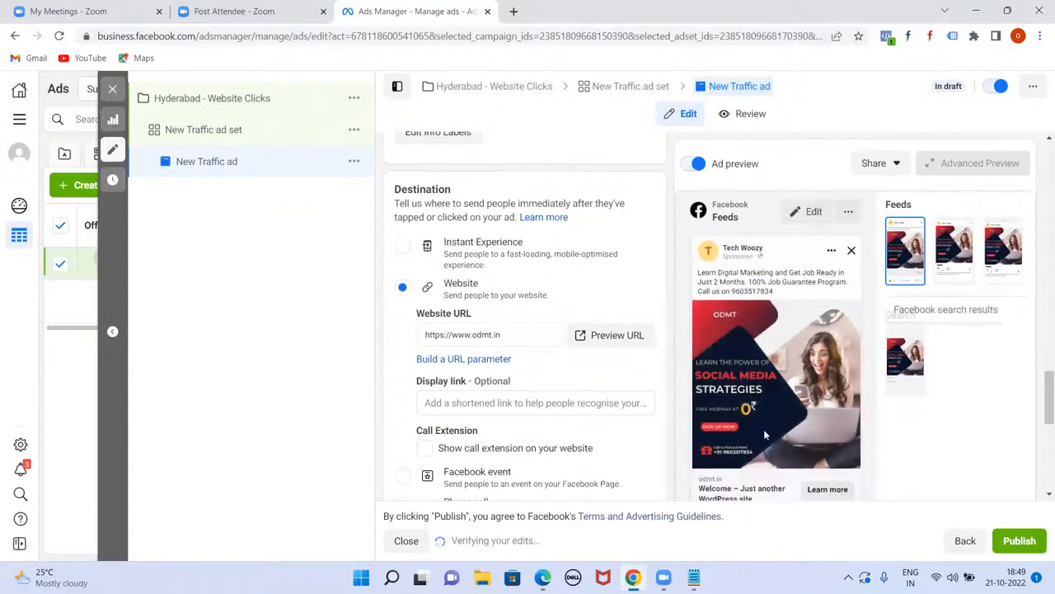
pyautogui.scroll(-2, 709, 487)
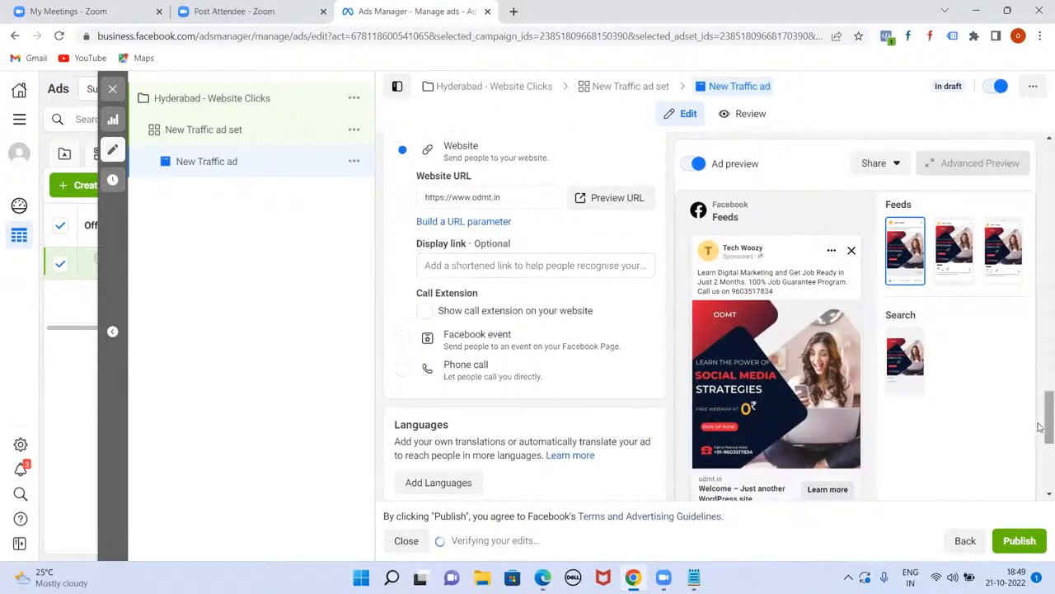
pyautogui.moveTo(1040, 399); pyautogui.dragTo(1041, 324)
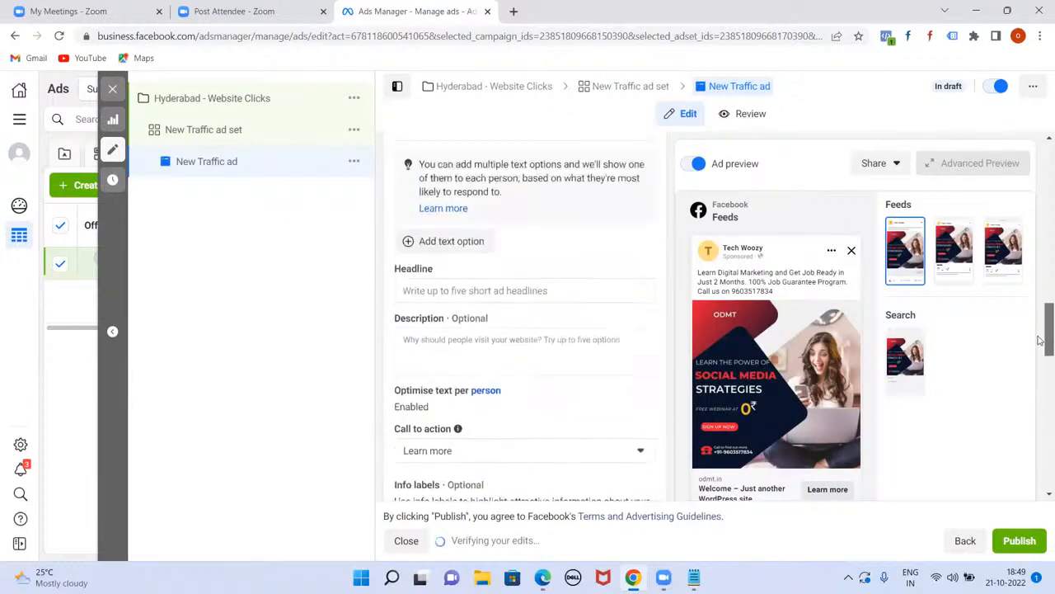
# Step: Enter the headline '100% Job Guarantee' and the description 'Few Seats Left' for the ad
pyautogui.click(449, 291)
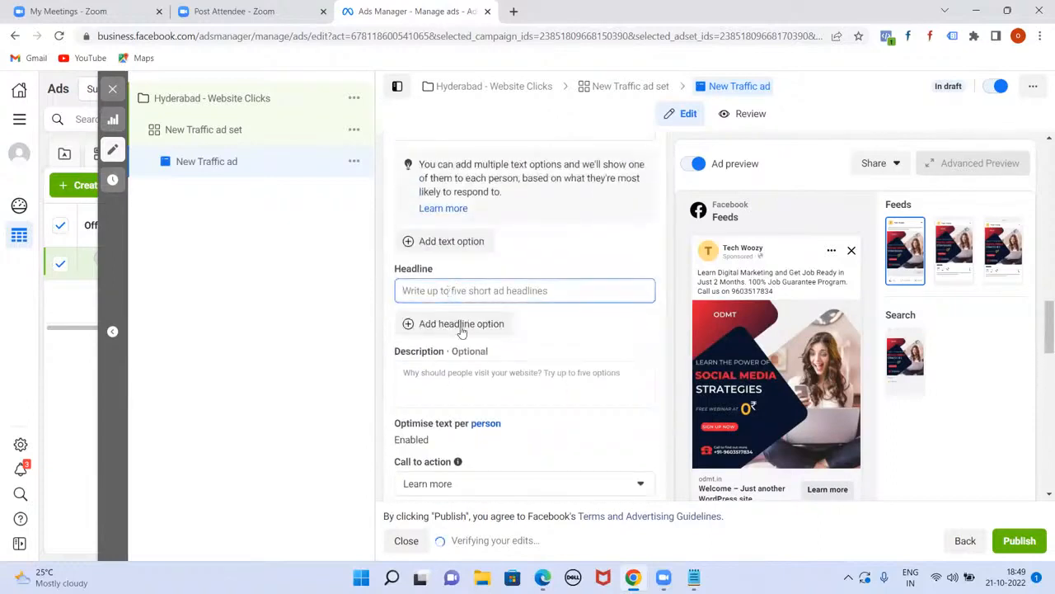
pyautogui.write('1')
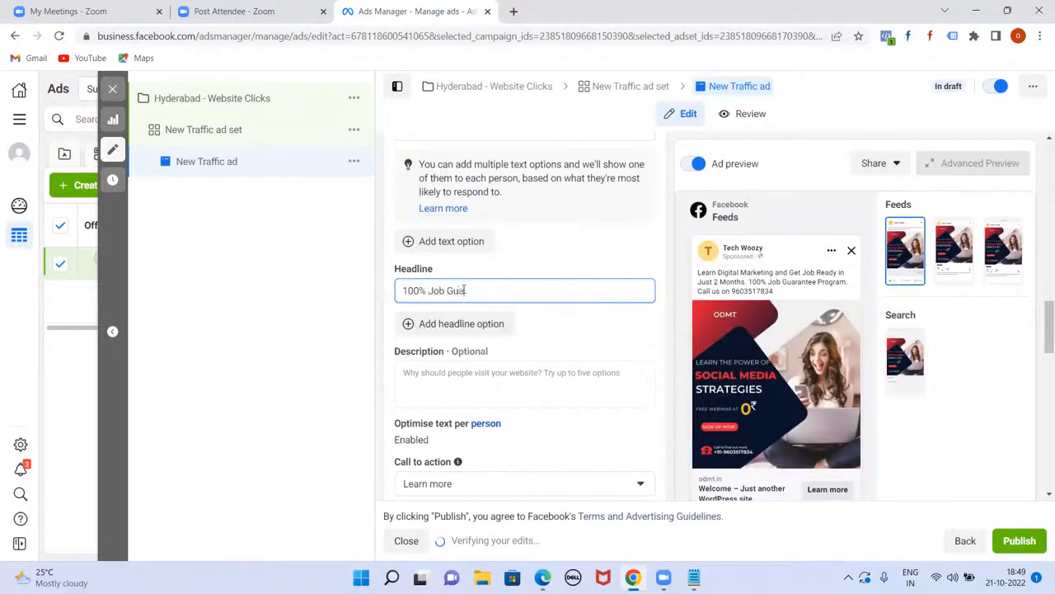
pyautogui.write('00% Job Guarantee')
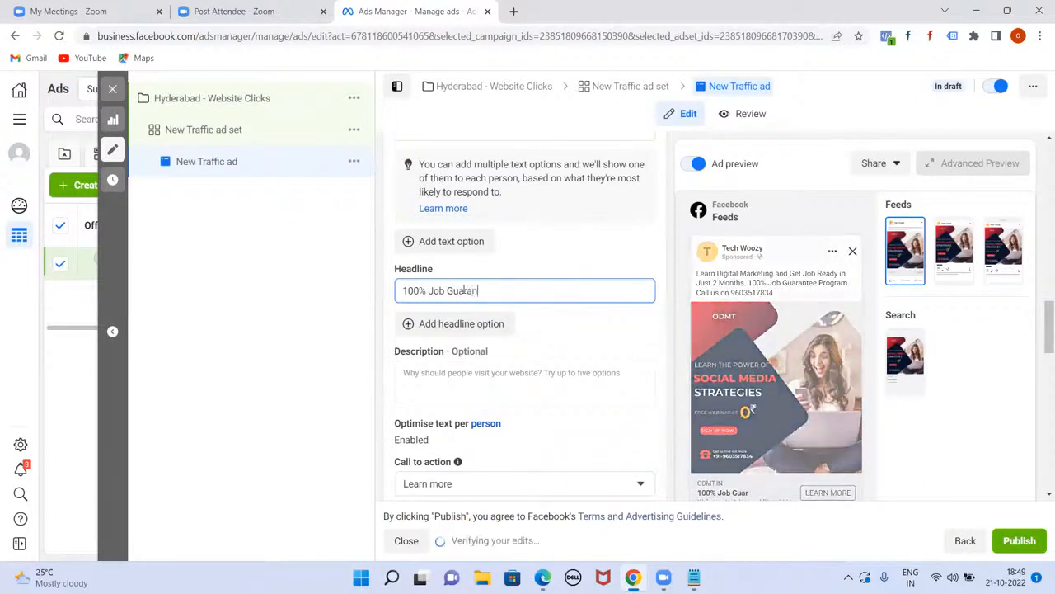
pyautogui.click(470, 377)
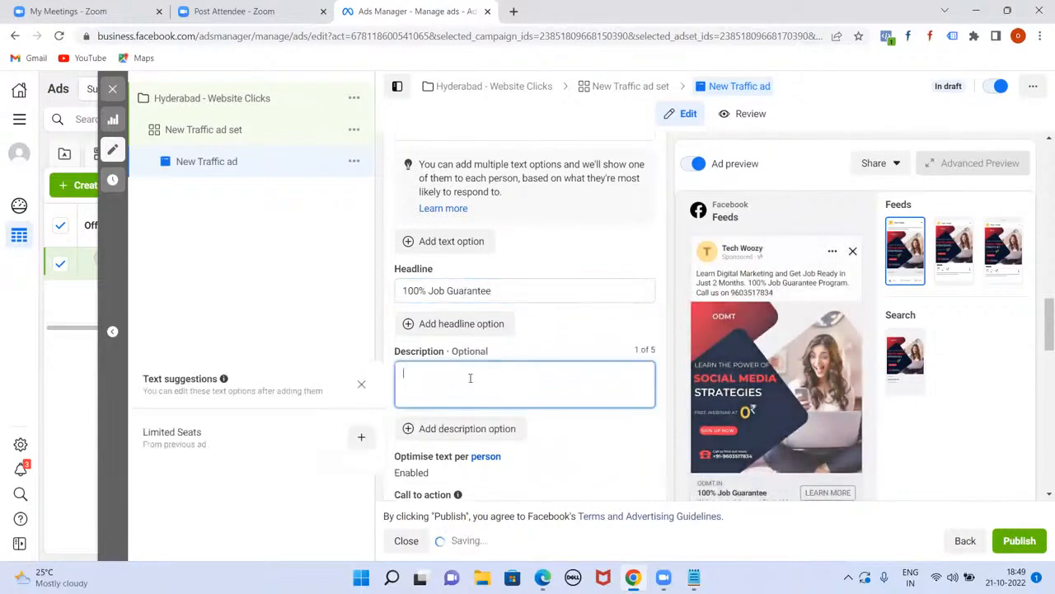
pyautogui.write('Few Seat')
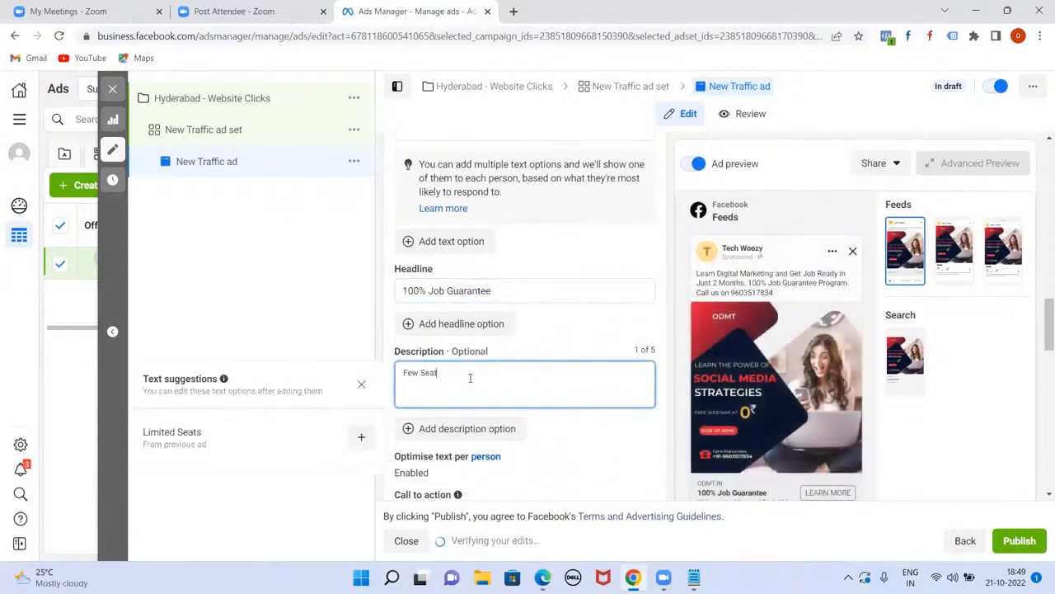
pyautogui.write('s Left')
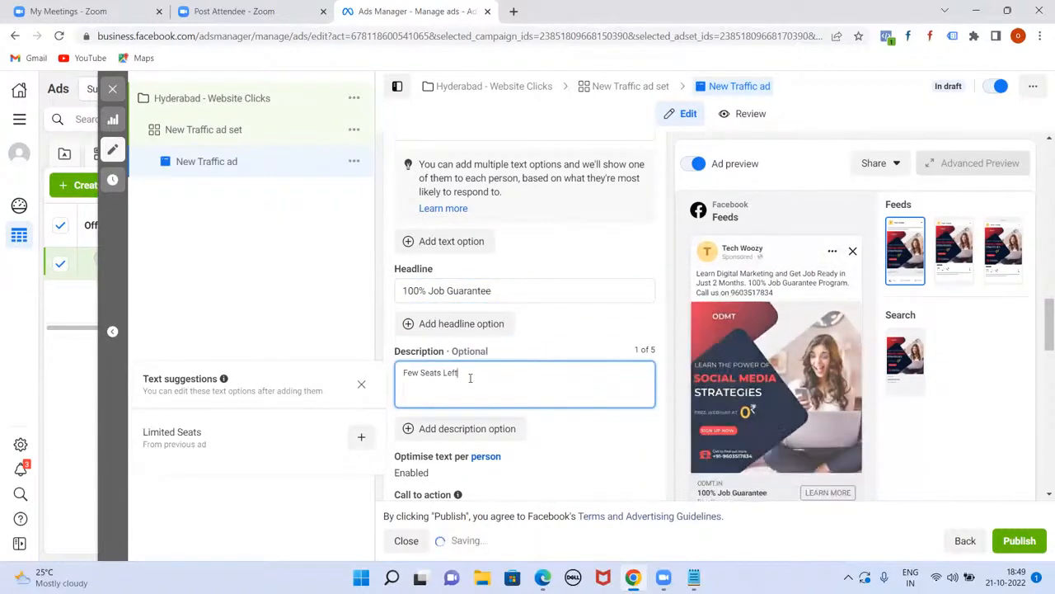
pyautogui.click(823, 93)
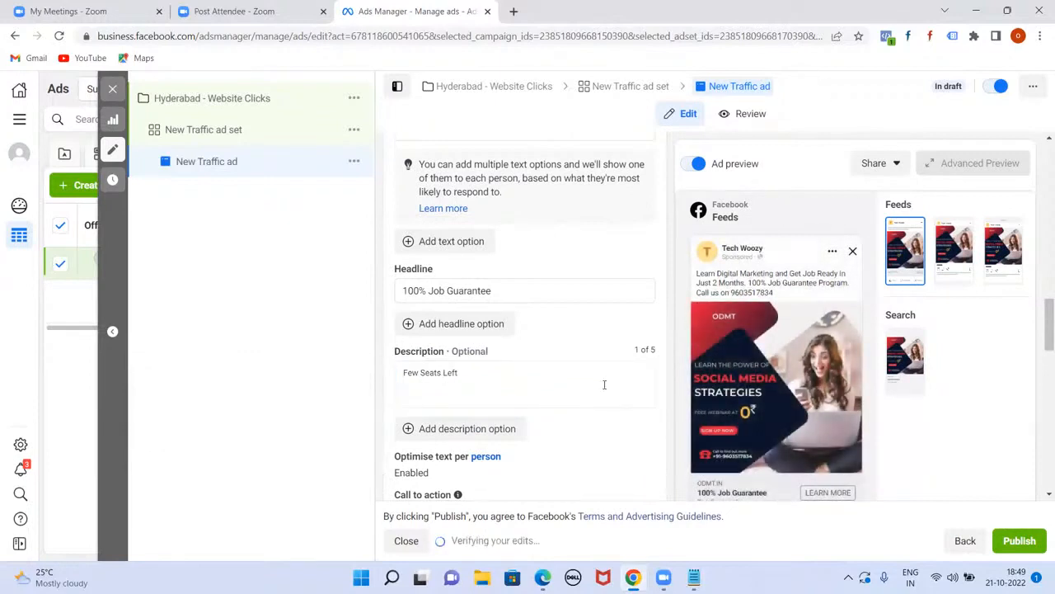
pyautogui.scroll(-3, 598, 377)
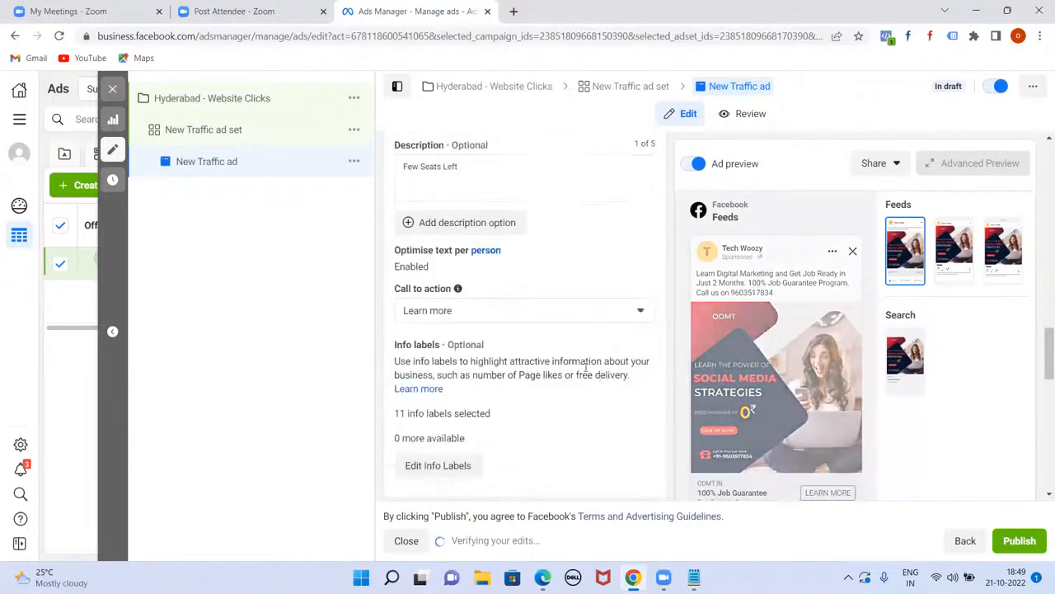
# Step: Switch the ad's call-to-action button from Learn more to Contact Us
pyautogui.click(632, 311)
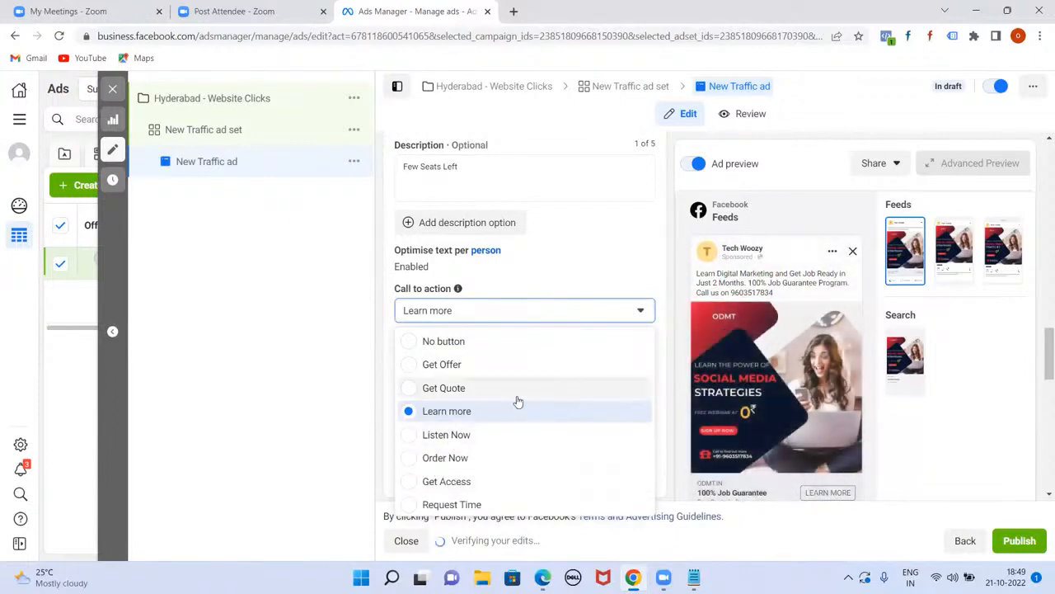
pyautogui.scroll(-3, 520, 404)
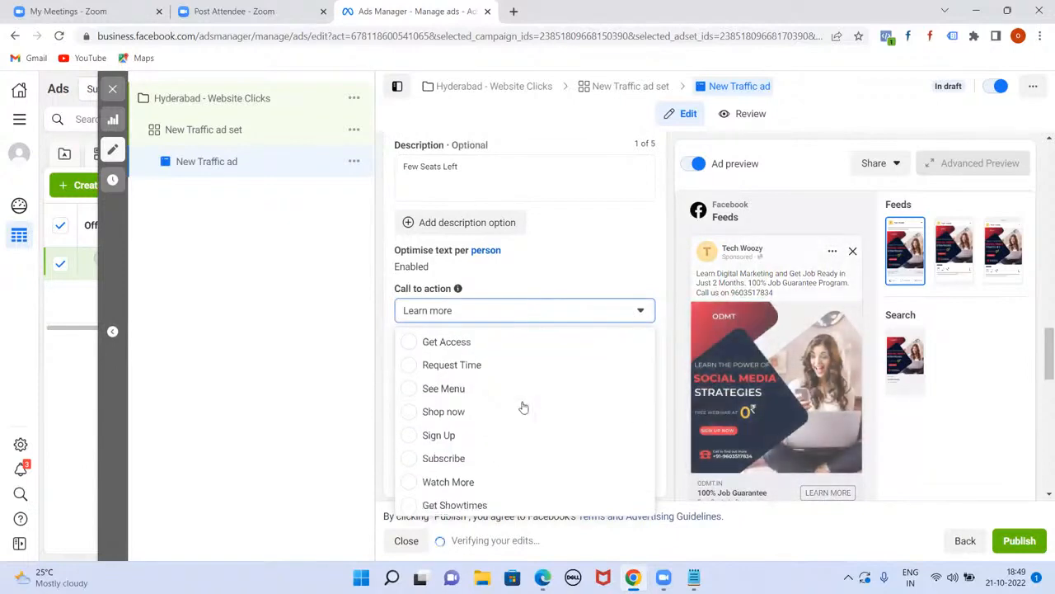
pyautogui.scroll(-2, 523, 405)
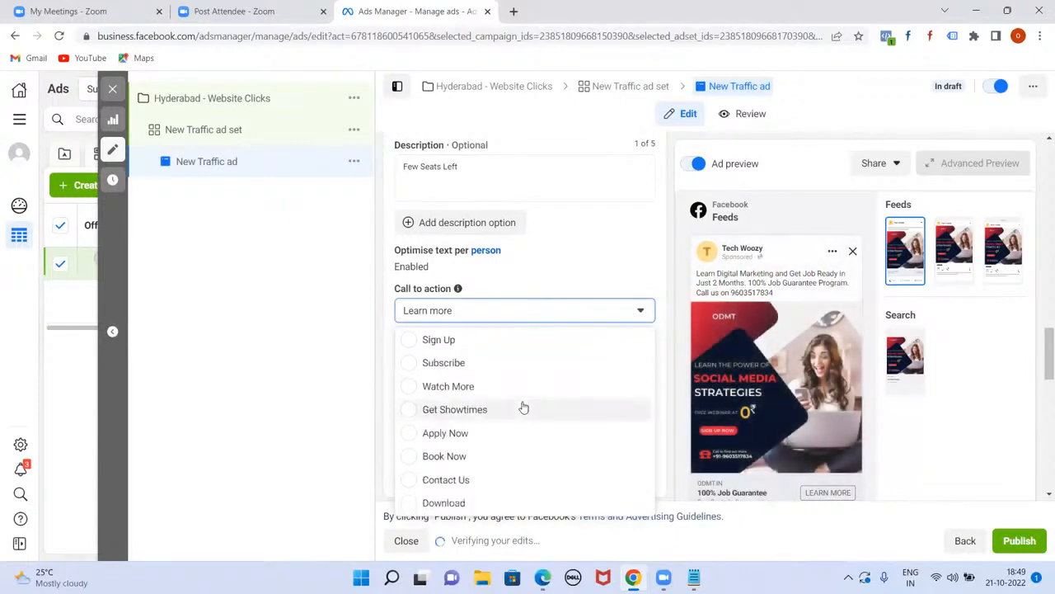
pyautogui.click(429, 480)
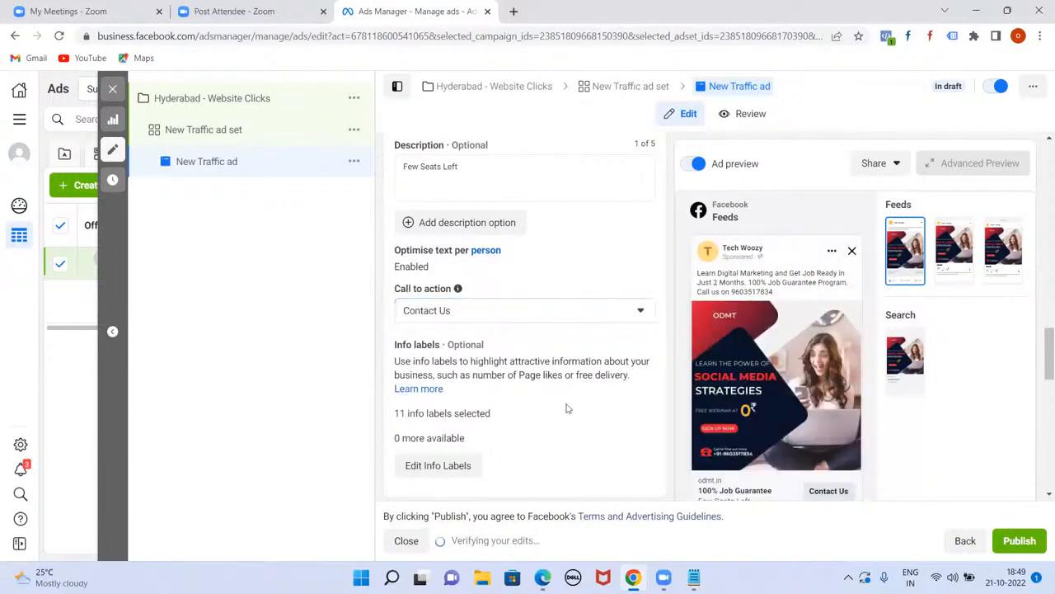
pyautogui.scroll(-1, 567, 413)
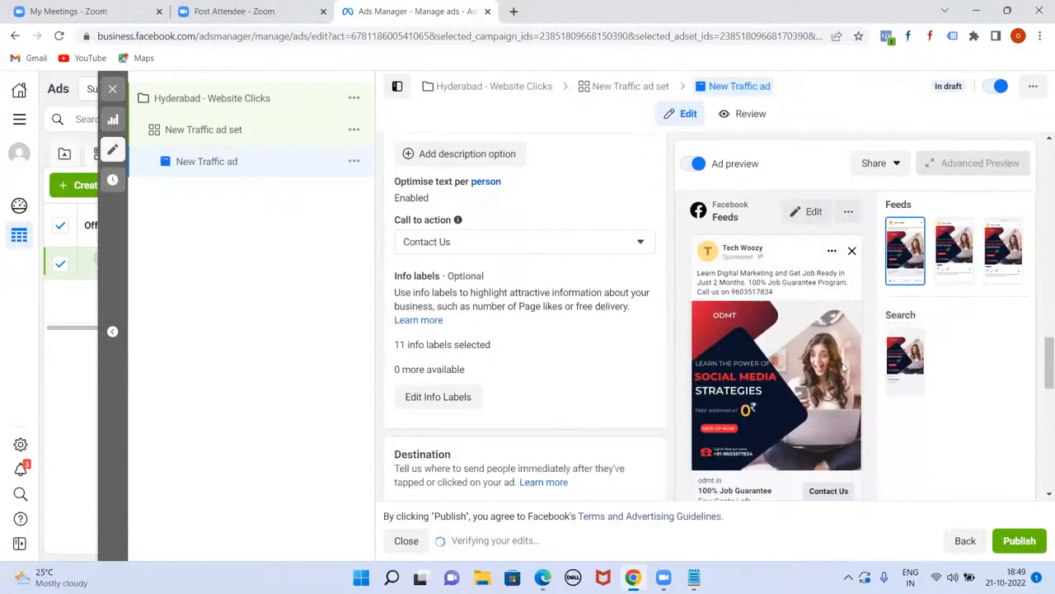
pyautogui.scroll(-7, 625, 395)
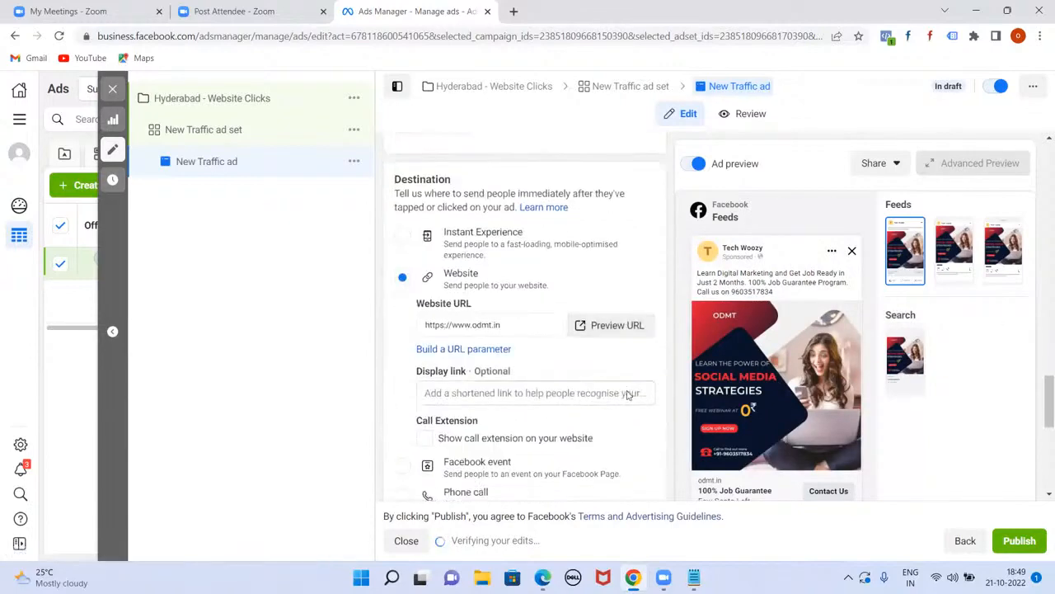
pyautogui.scroll(-3, 627, 398)
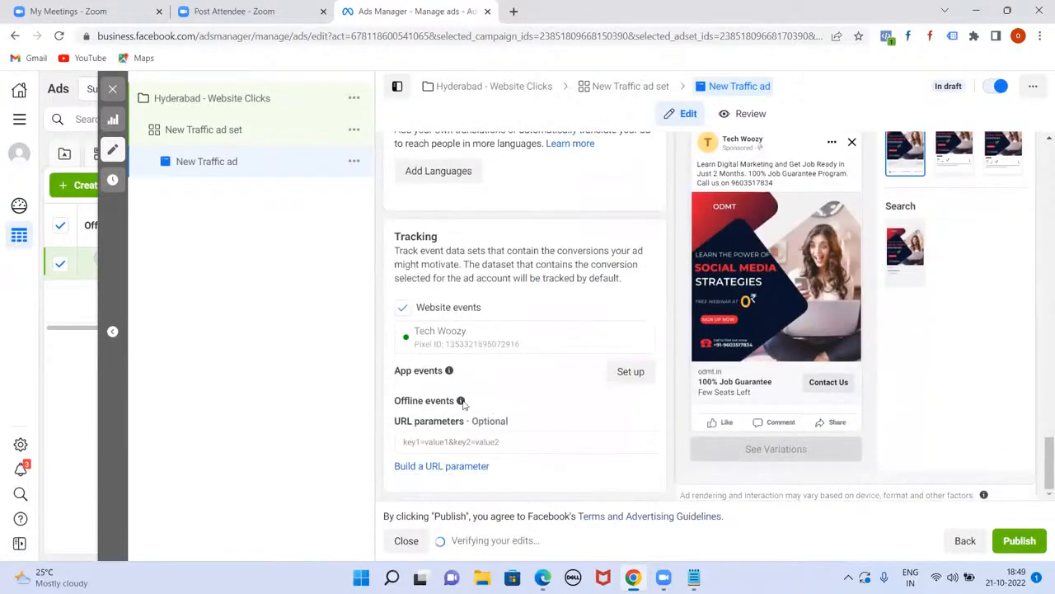
pyautogui.scroll(2, 486, 387)
pyautogui.scroll(4, 510, 364)
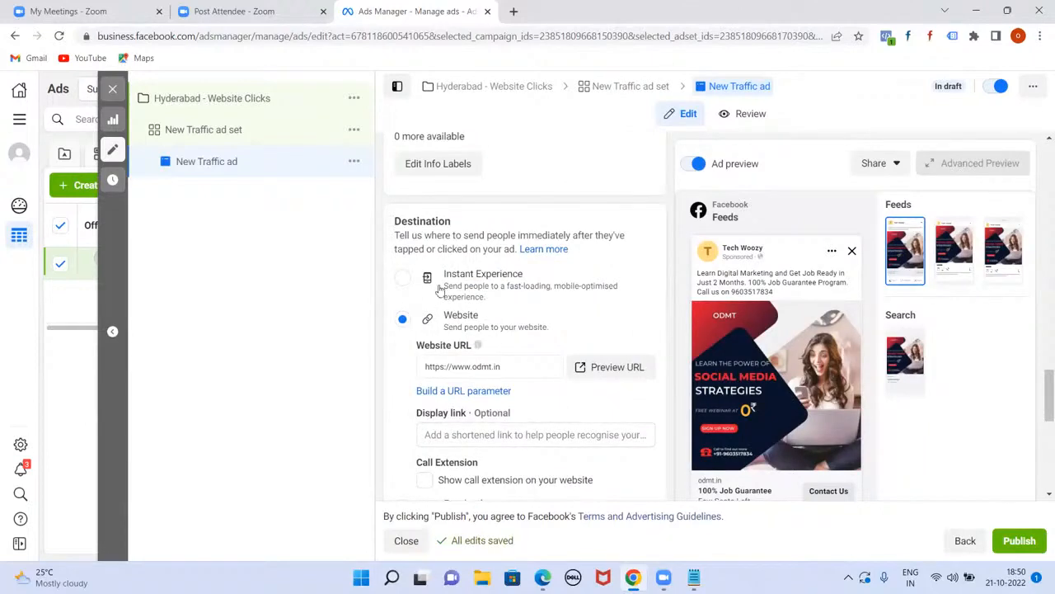
pyautogui.scroll(10, 503, 330)
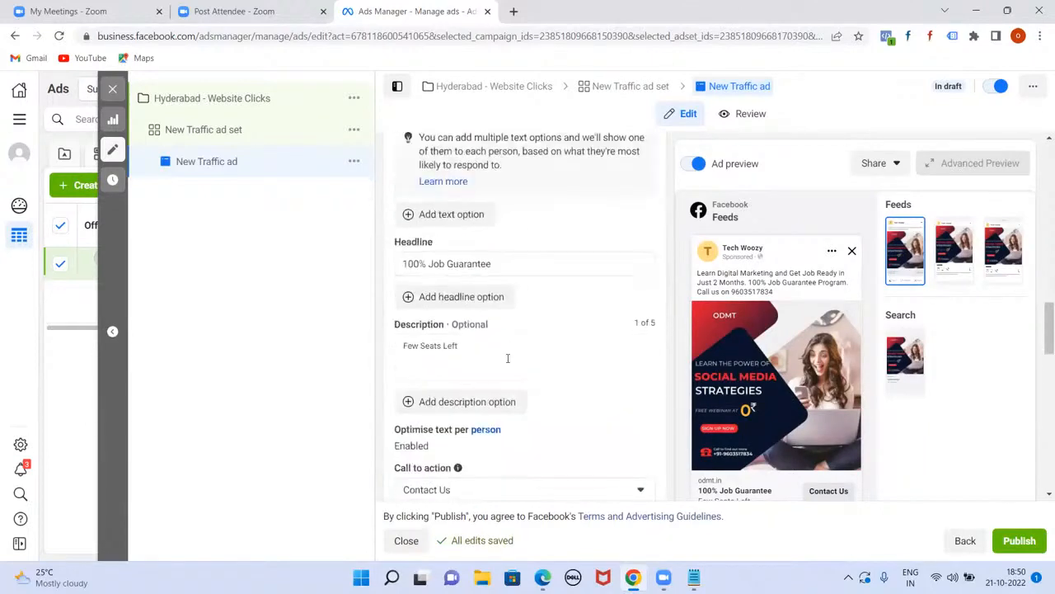
pyautogui.scroll(10, 521, 399)
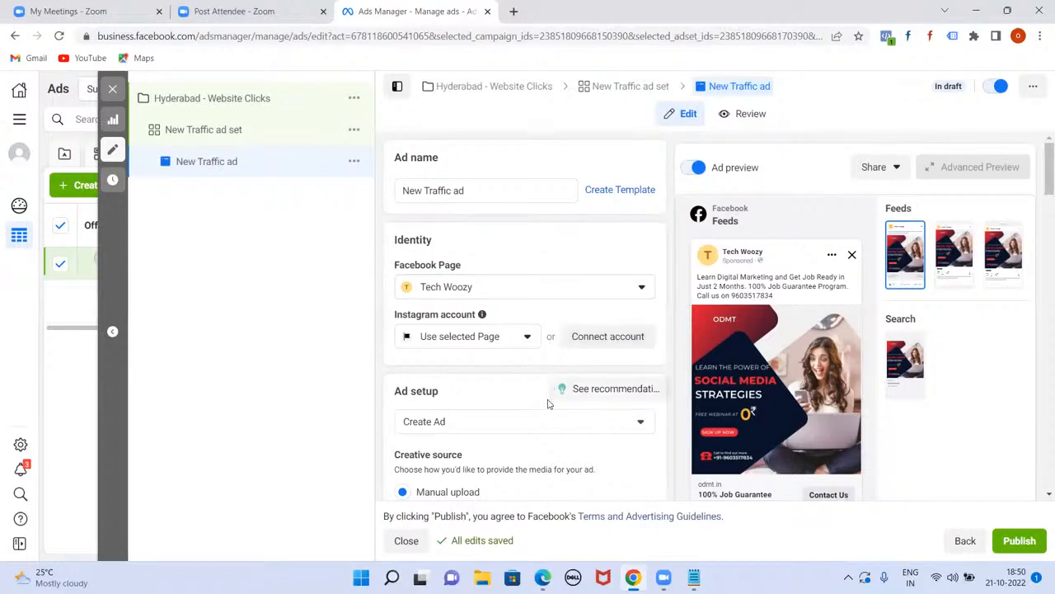
pyautogui.scroll(-6, 547, 383)
pyautogui.scroll(-10, 544, 418)
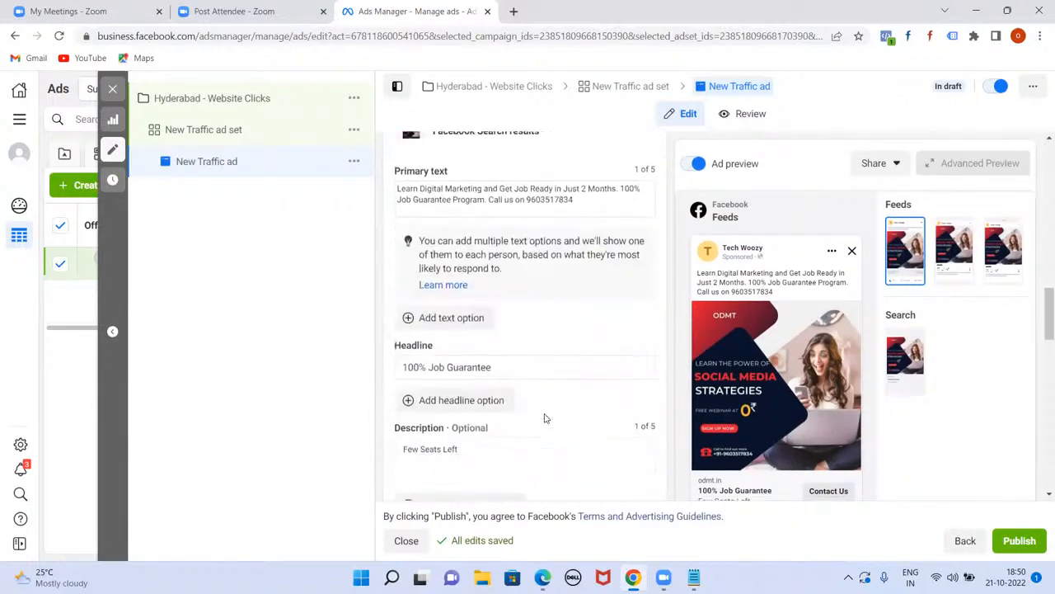
pyautogui.scroll(-3, 544, 418)
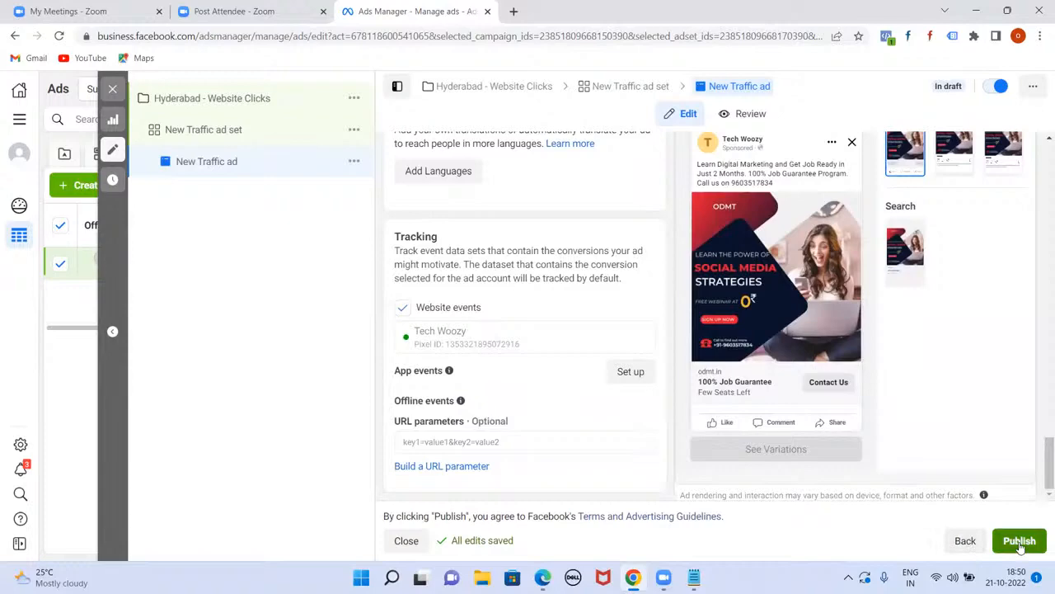
pyautogui.scroll(10, 788, 251)
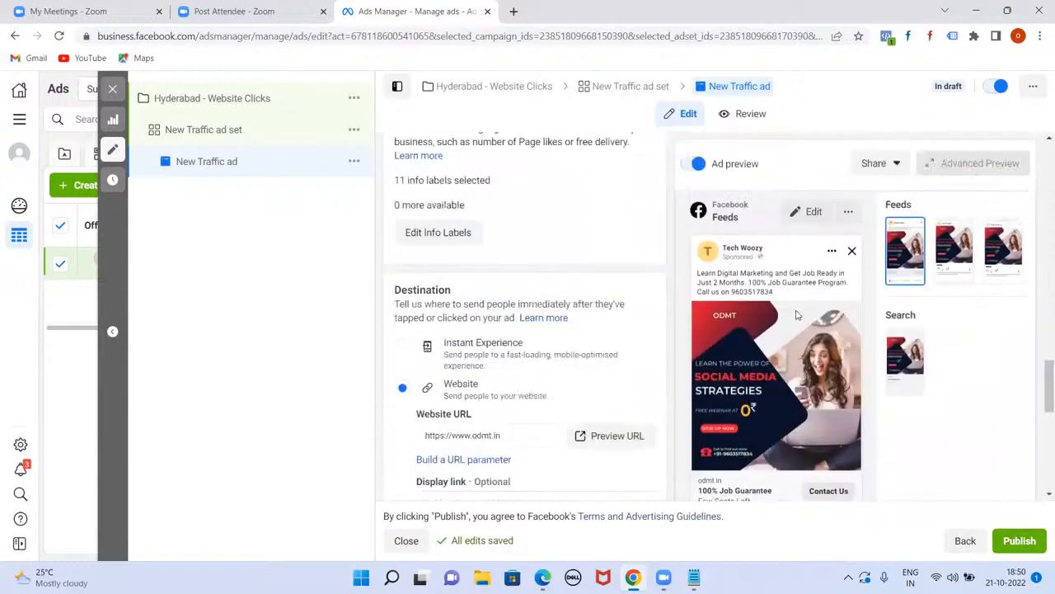
# Step: Turn on link sharing for the ad preview with the link active for 30 days
pyautogui.click(896, 166)
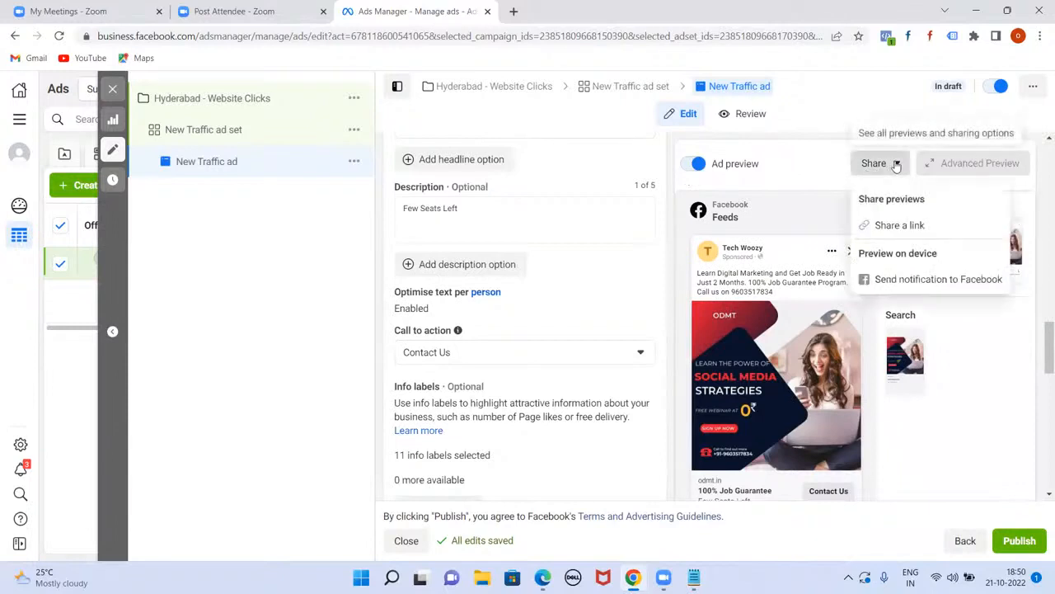
pyautogui.click(904, 225)
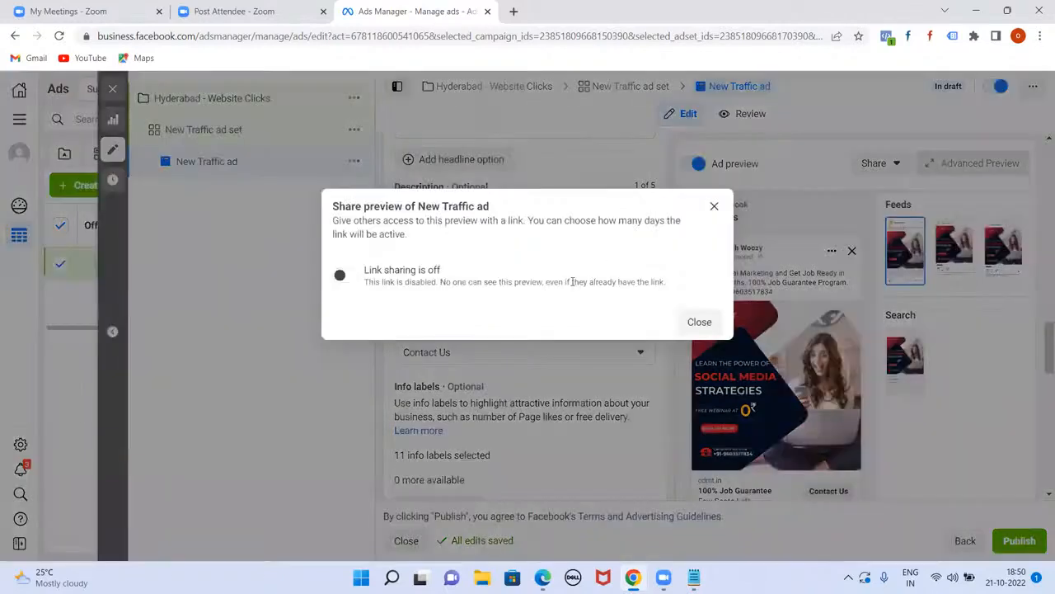
pyautogui.click(346, 274)
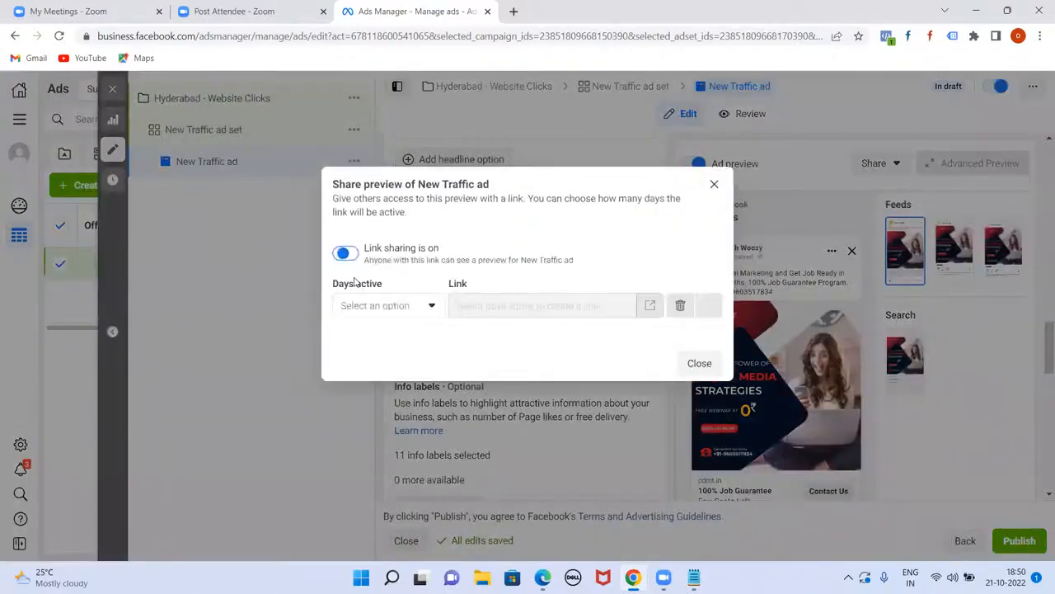
pyautogui.click(429, 306)
pyautogui.click(402, 336)
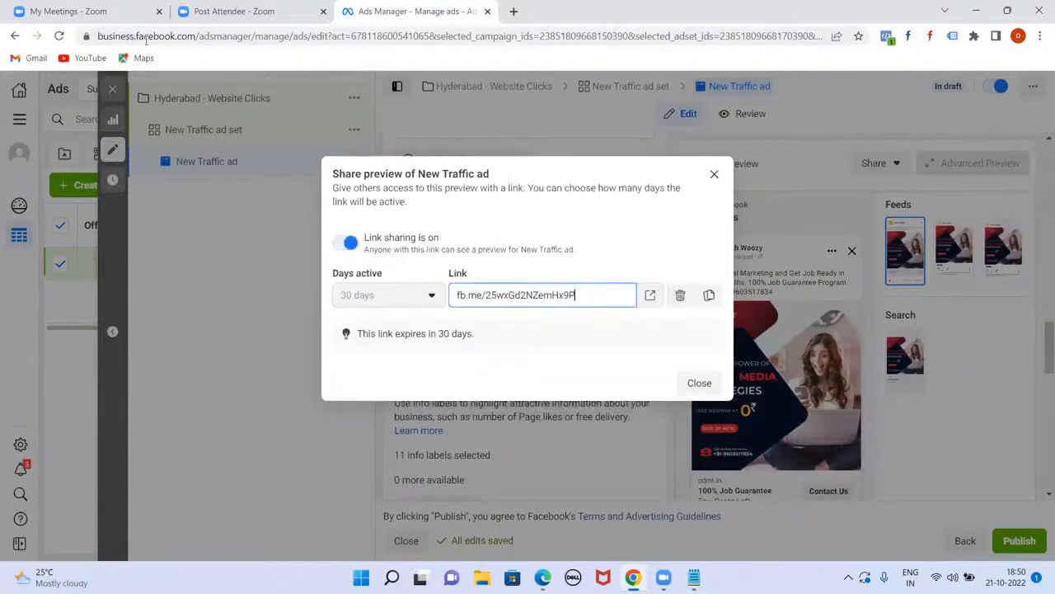
# Step: Load the copied preview link in a new tab to view the Facebook and Instagram feed placements
pyautogui.tripleClick(499, 302)
pyautogui.hotkey('ctrl', 'c')
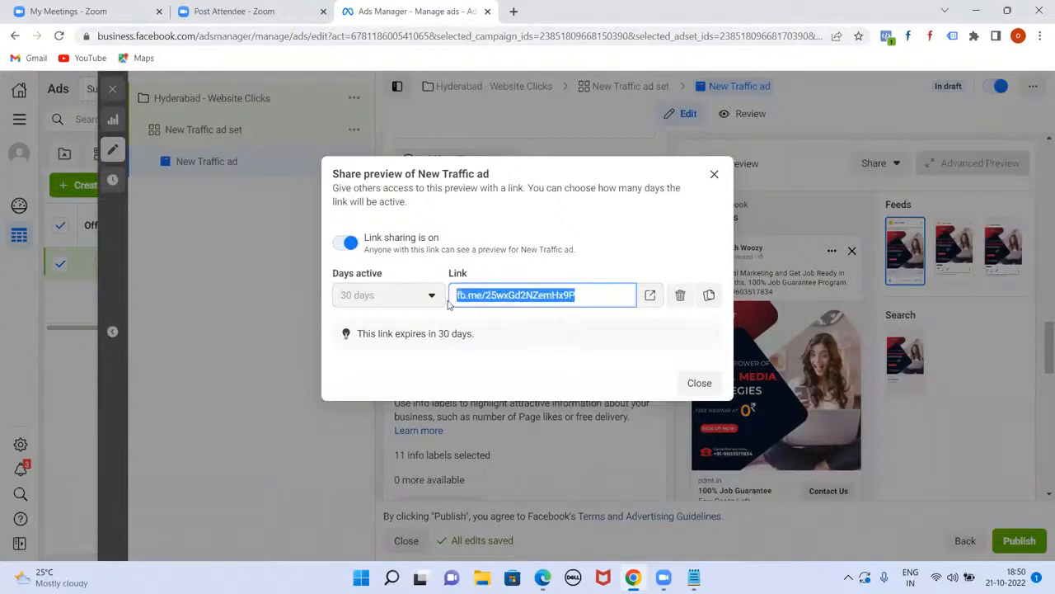
pyautogui.click(513, 11)
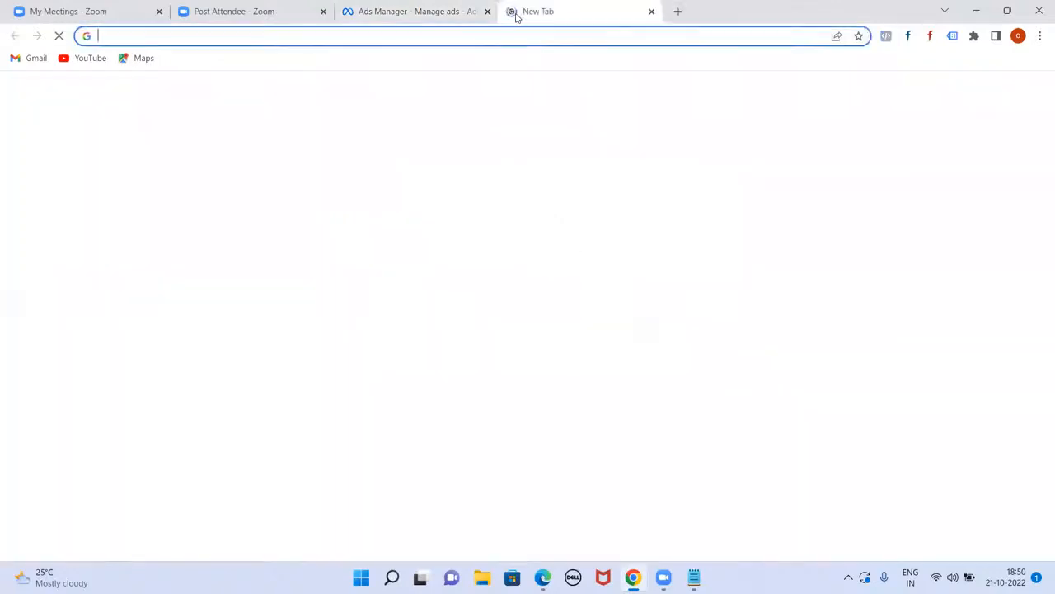
pyautogui.hotkey('ctrl', 'v')
pyautogui.press('Return')
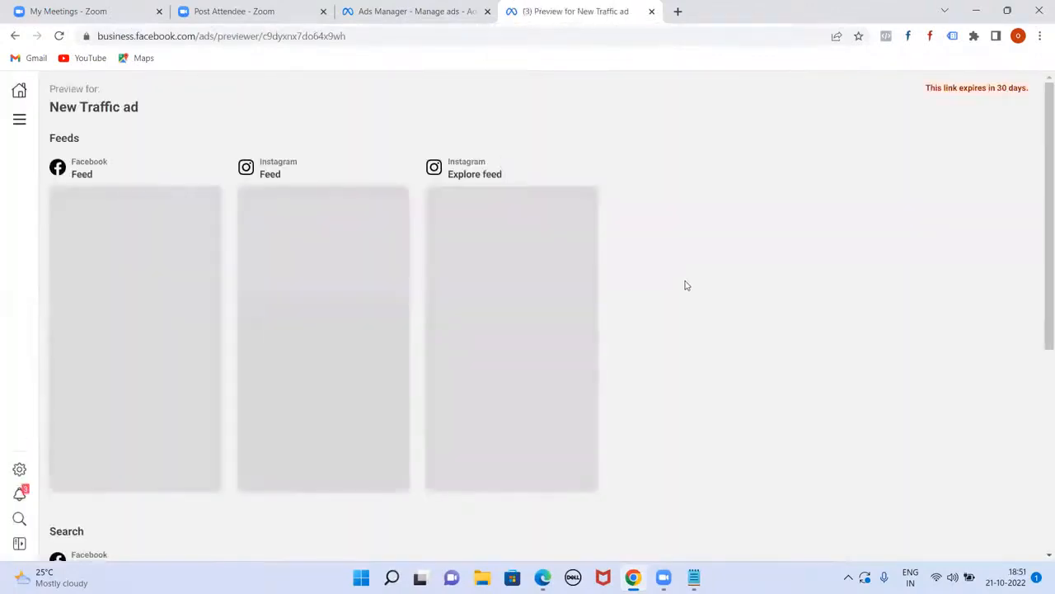
pyautogui.scroll(-4, 668, 298)
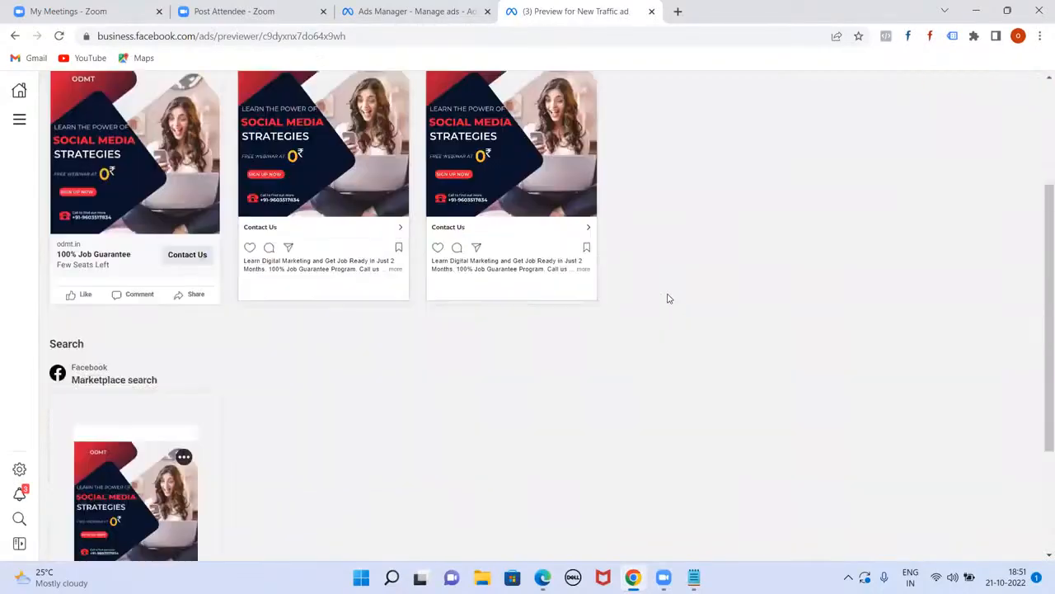
pyautogui.scroll(3, 668, 298)
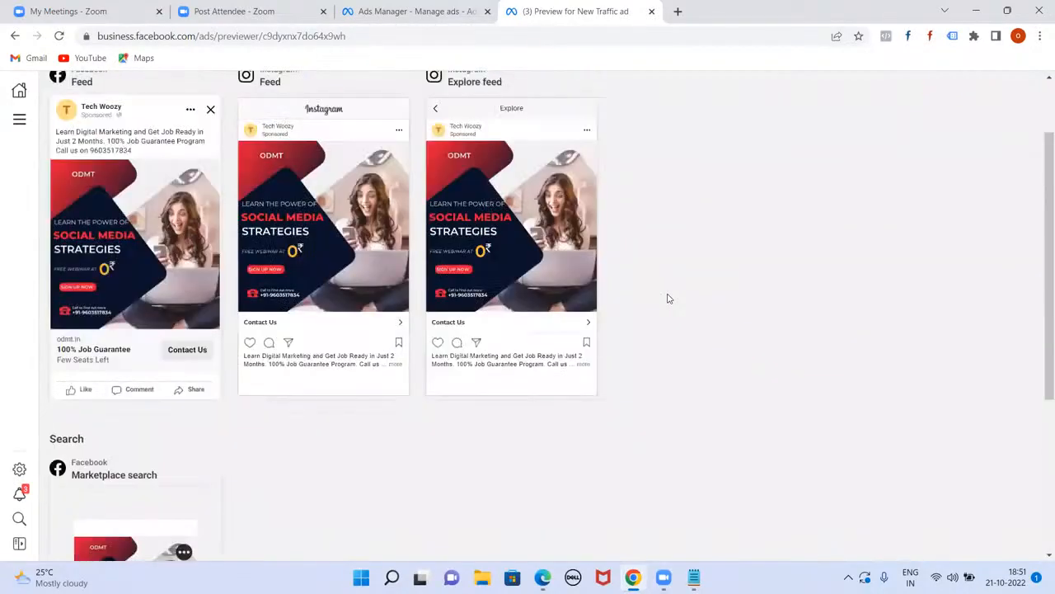
pyautogui.scroll(2, 668, 299)
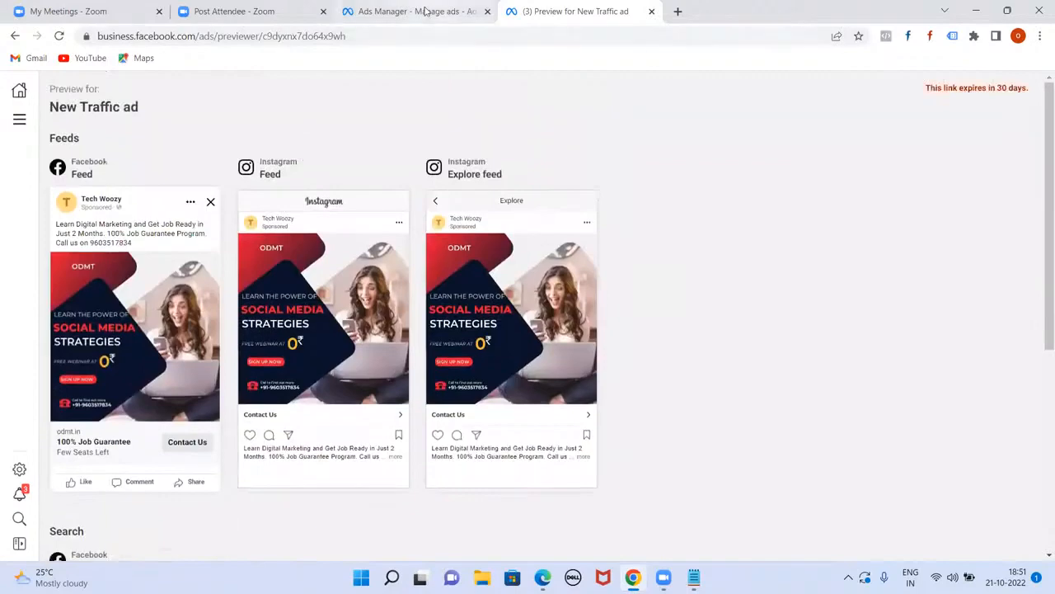
pyautogui.click(425, 10)
# Step: Close the share dialog, publish the campaign, and dismiss the video recommendation popup
pyautogui.click(714, 174)
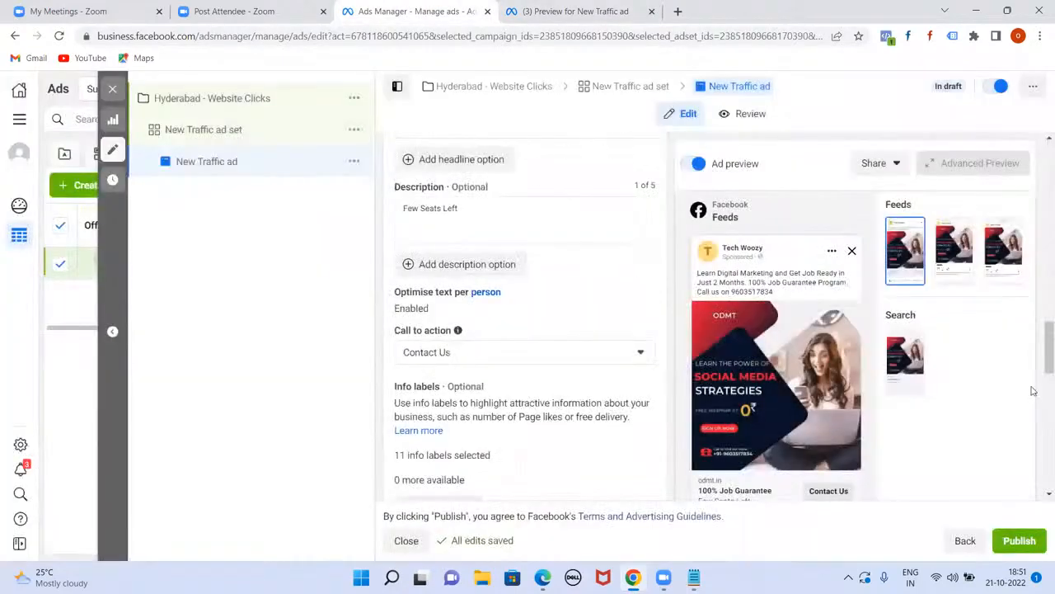
pyautogui.click(1016, 544)
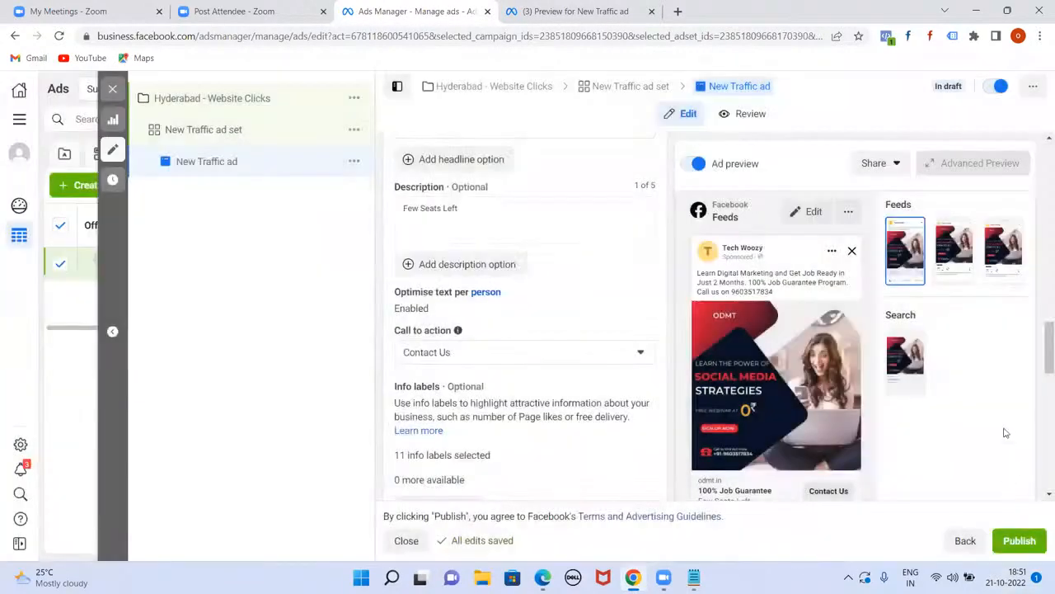
pyautogui.scroll(-2, 624, 168)
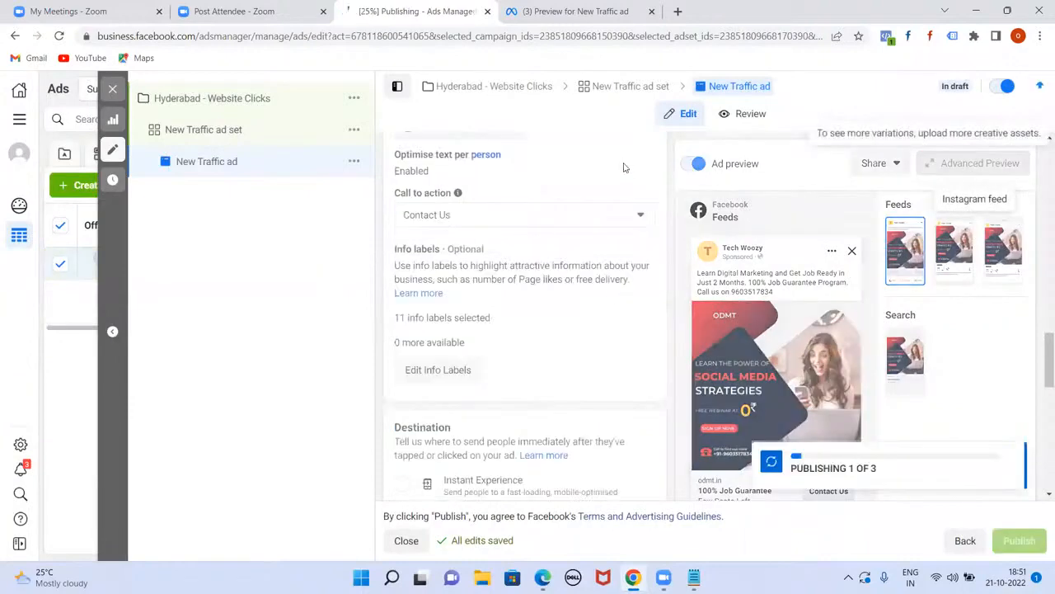
pyautogui.scroll(2, 624, 165)
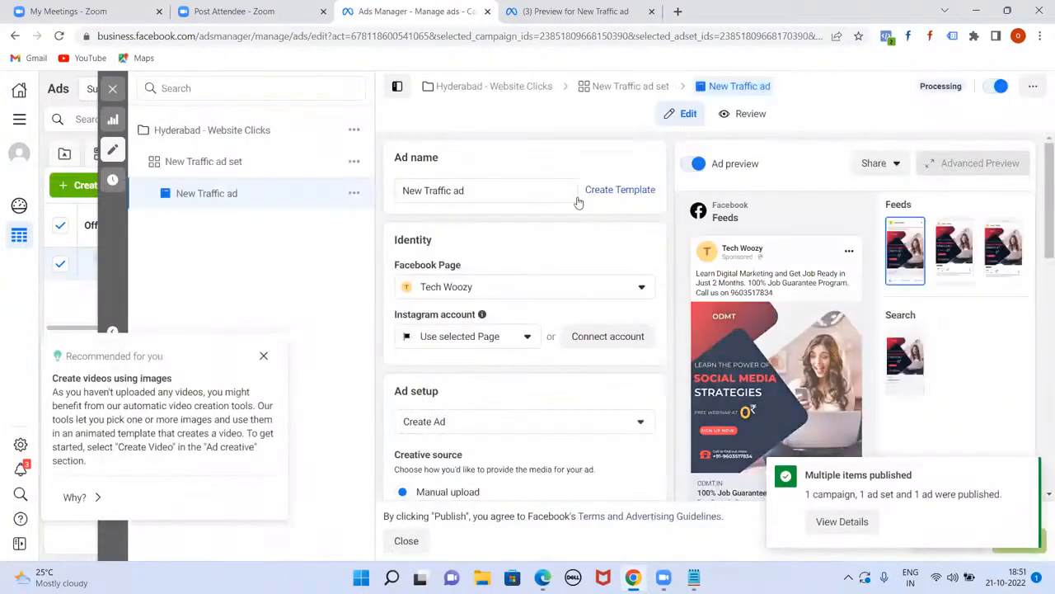
pyautogui.click(264, 357)
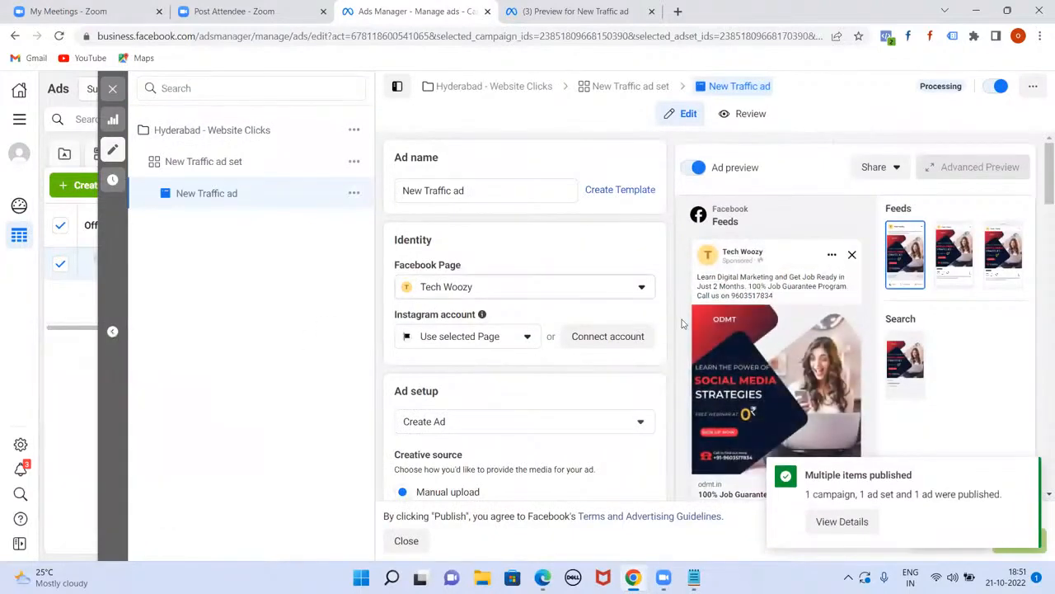
# Step: Review the published campaign, ad set and ad statuses in the publishing details
pyautogui.click(833, 520)
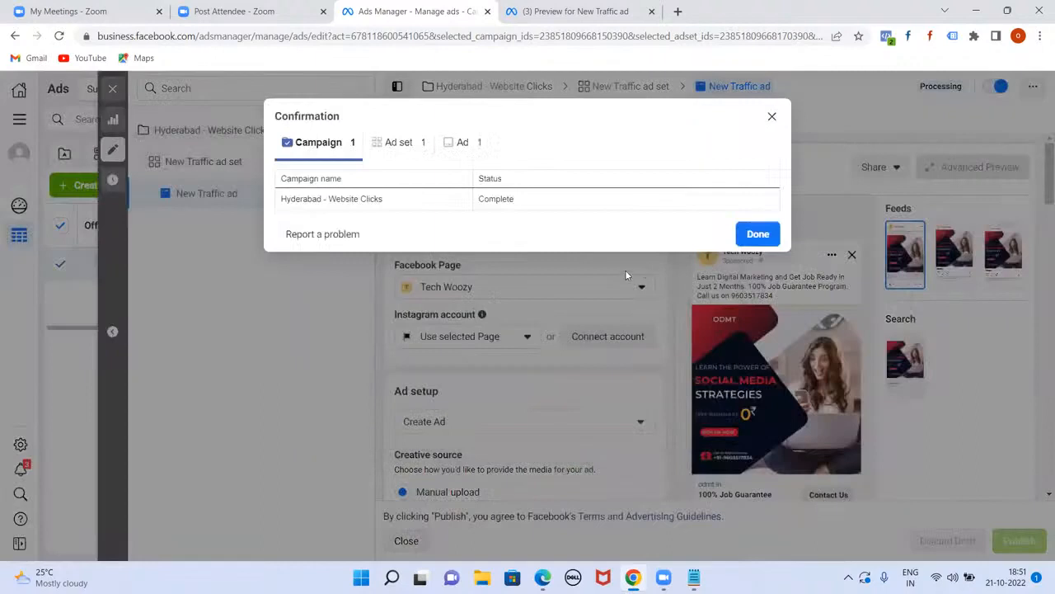
pyautogui.click(401, 144)
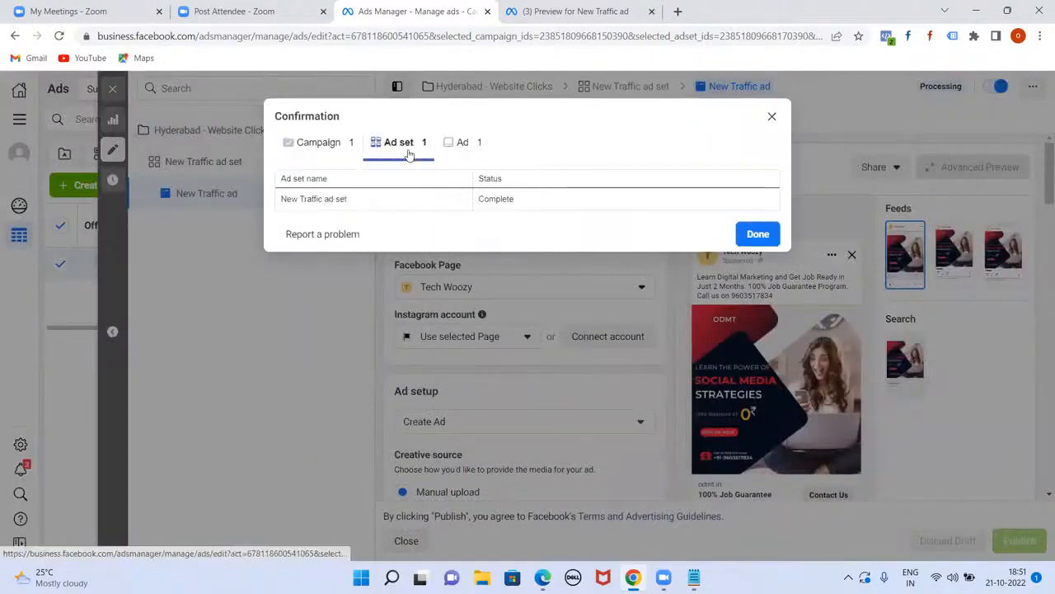
pyautogui.click(459, 145)
pyautogui.click(770, 116)
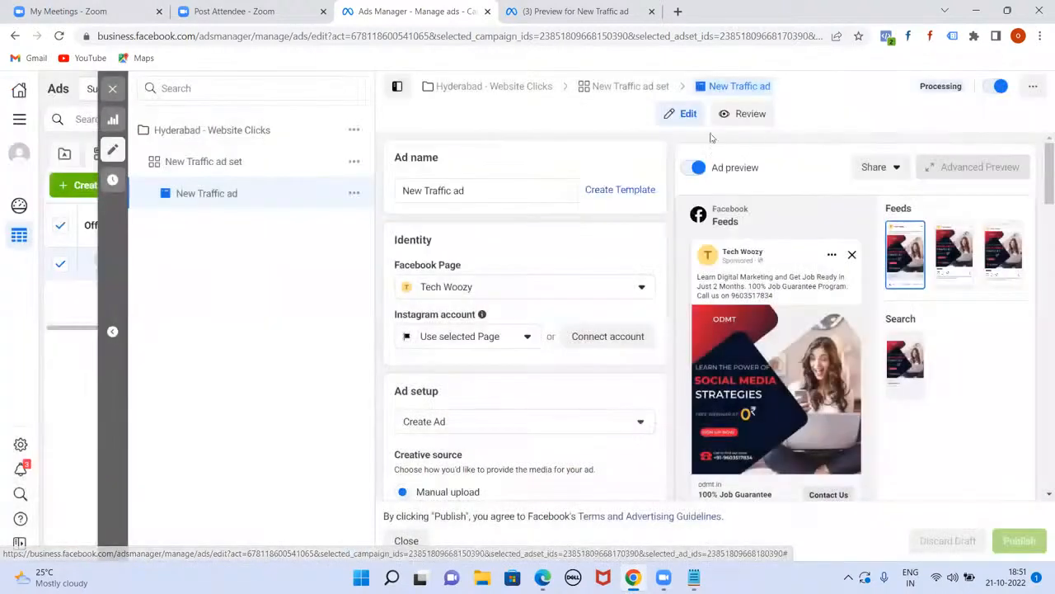
pyautogui.click(318, 35)
# Step: Go to facebook.com and open Ads Manager from the Facebook home page
pyautogui.write('facebook.com')
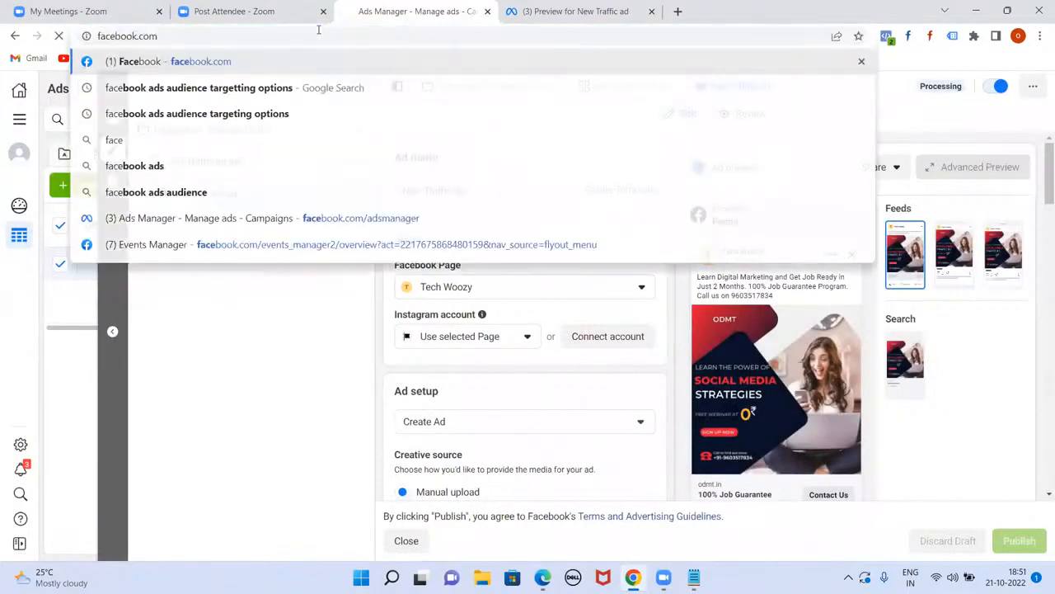
pyautogui.press('Return')
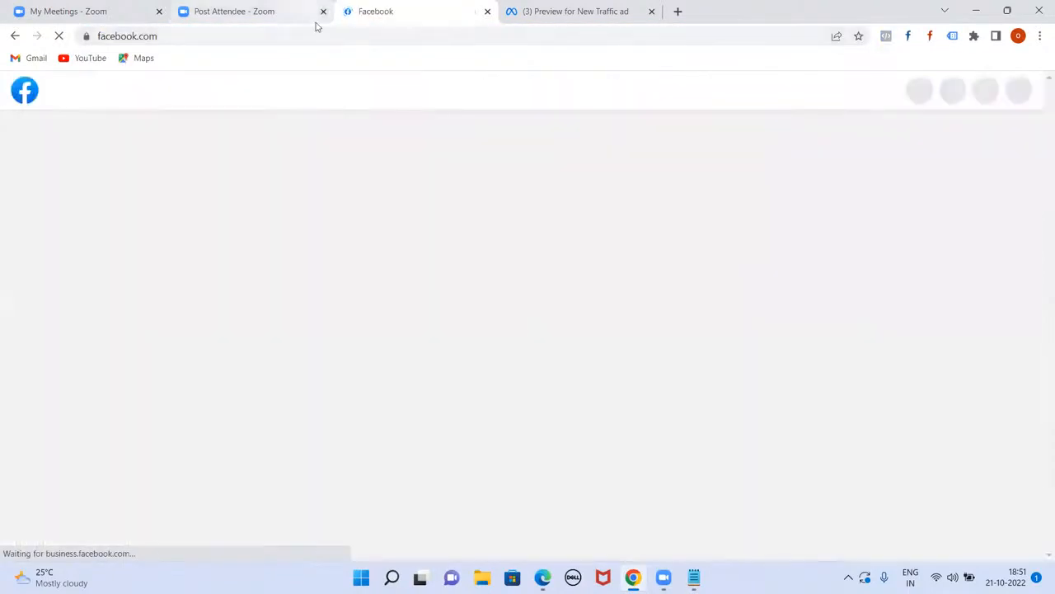
pyautogui.click(316, 33)
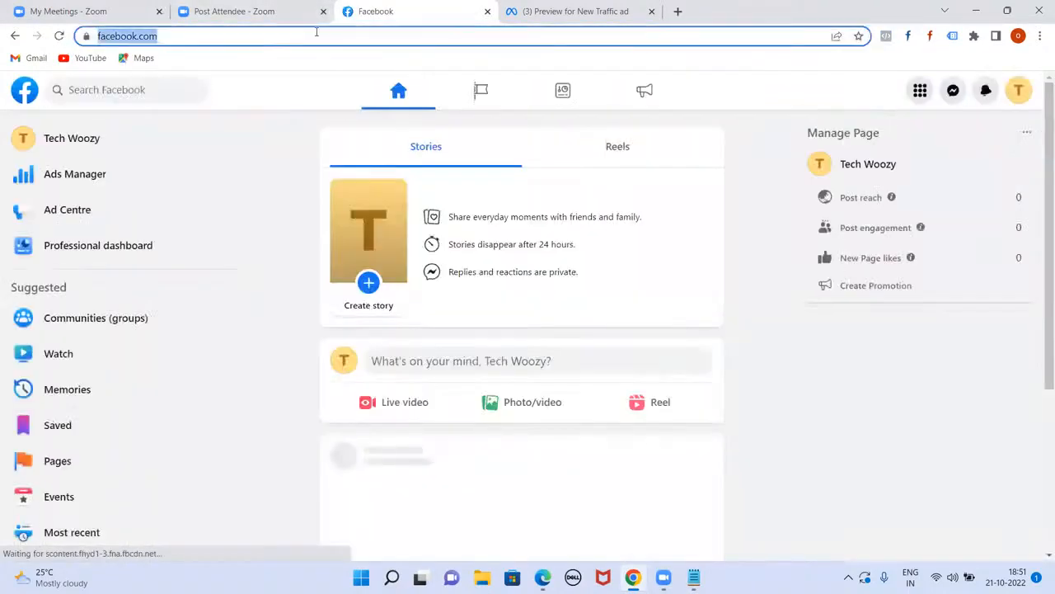
pyautogui.click(750, 212)
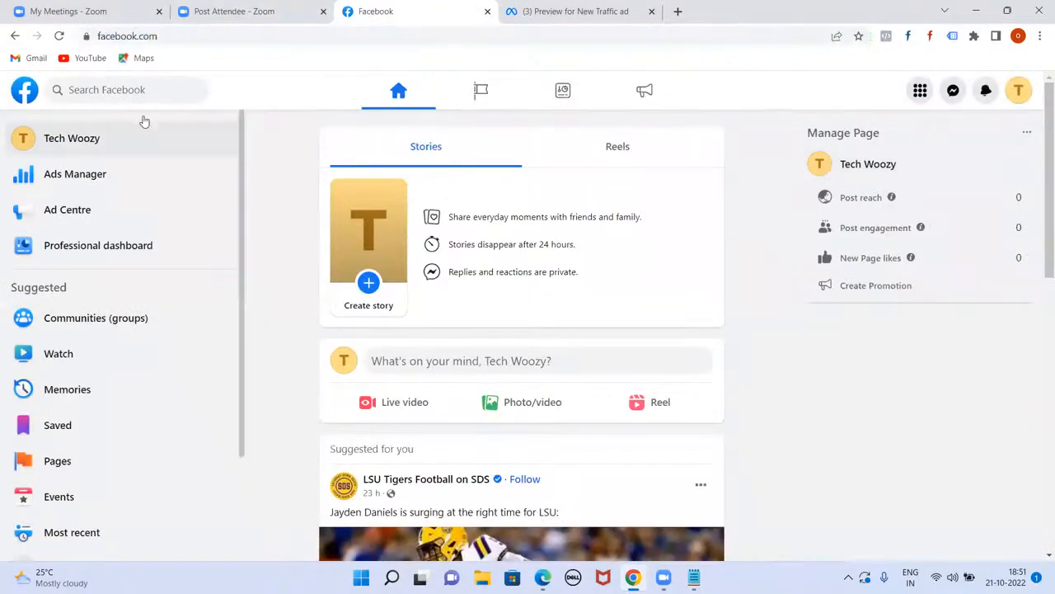
pyautogui.click(71, 181)
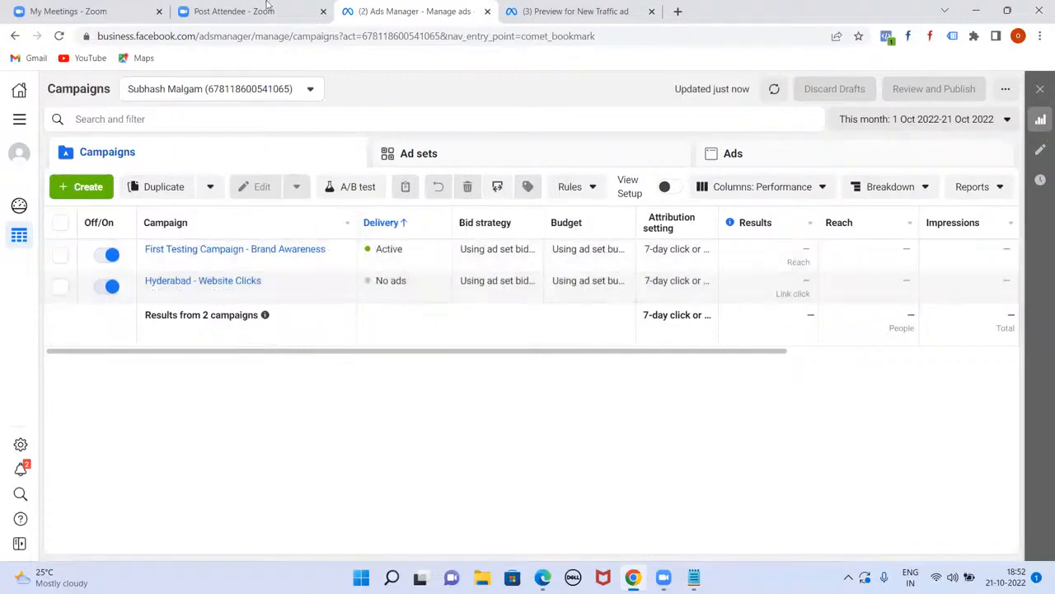
# Step: Start a new campaign, briefly trying Engagement before settling on the Traffic objective
pyautogui.click(87, 187)
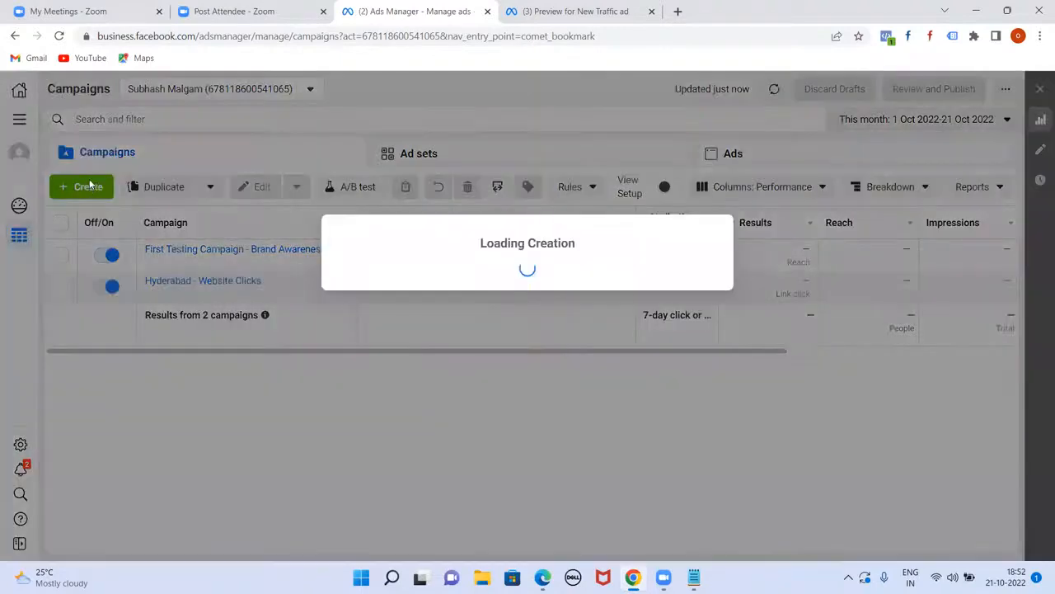
pyautogui.scroll(-1, 476, 223)
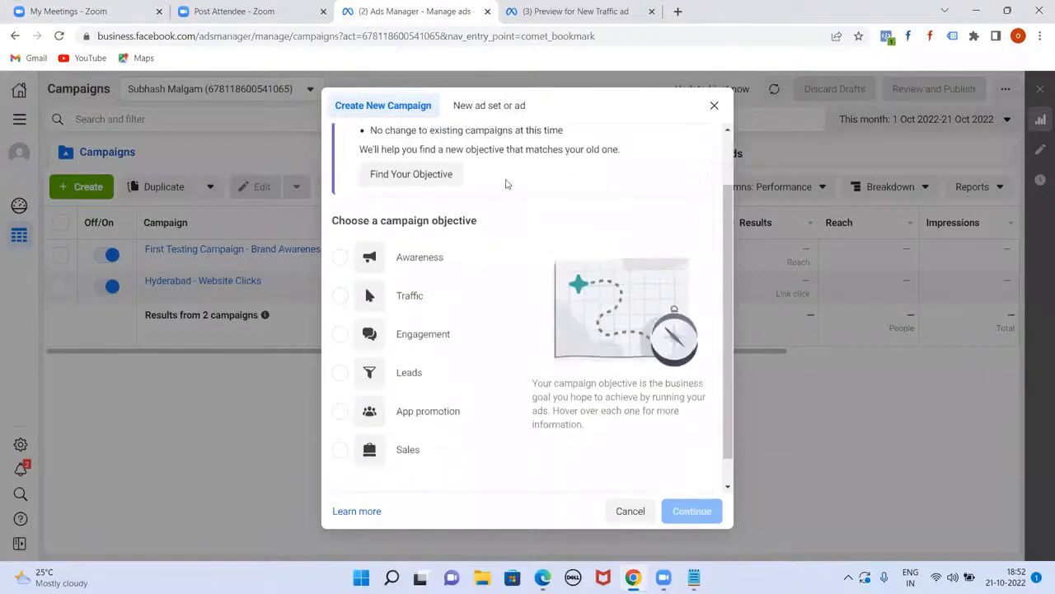
pyautogui.scroll(-1, 506, 184)
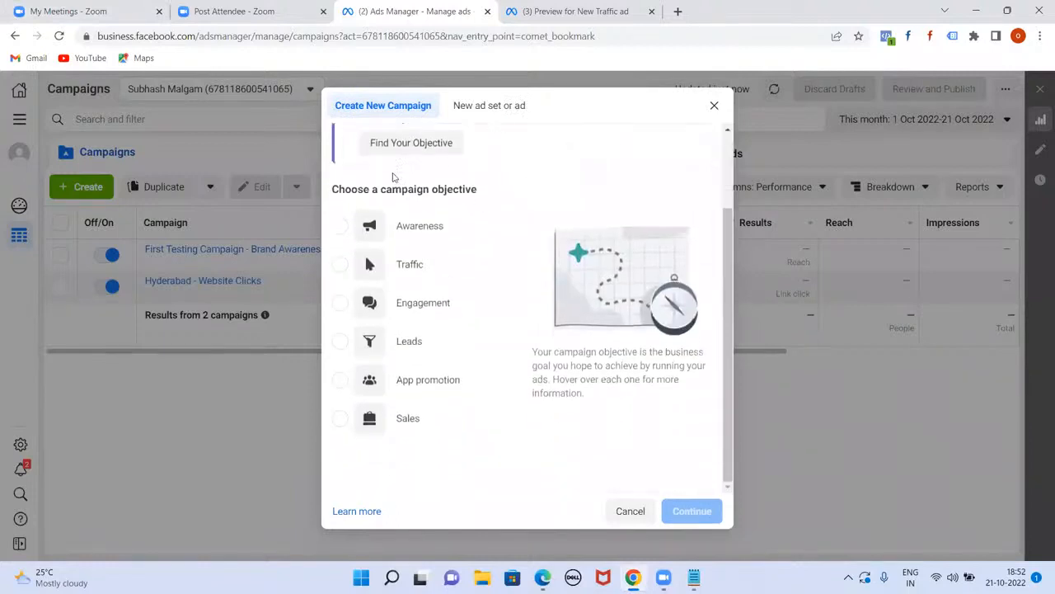
pyautogui.moveTo(345, 274)
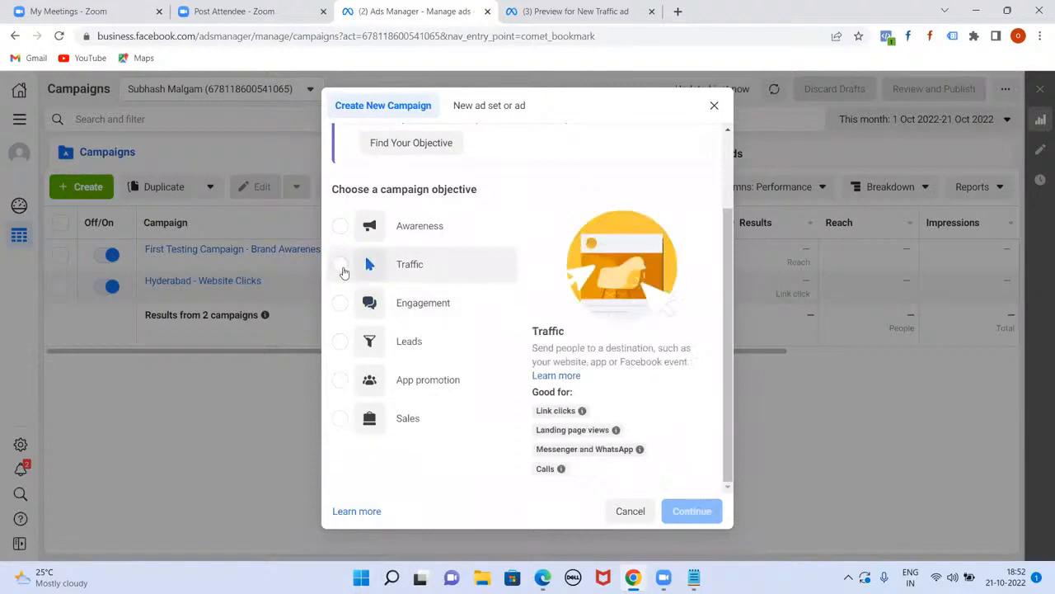
pyautogui.click(340, 265)
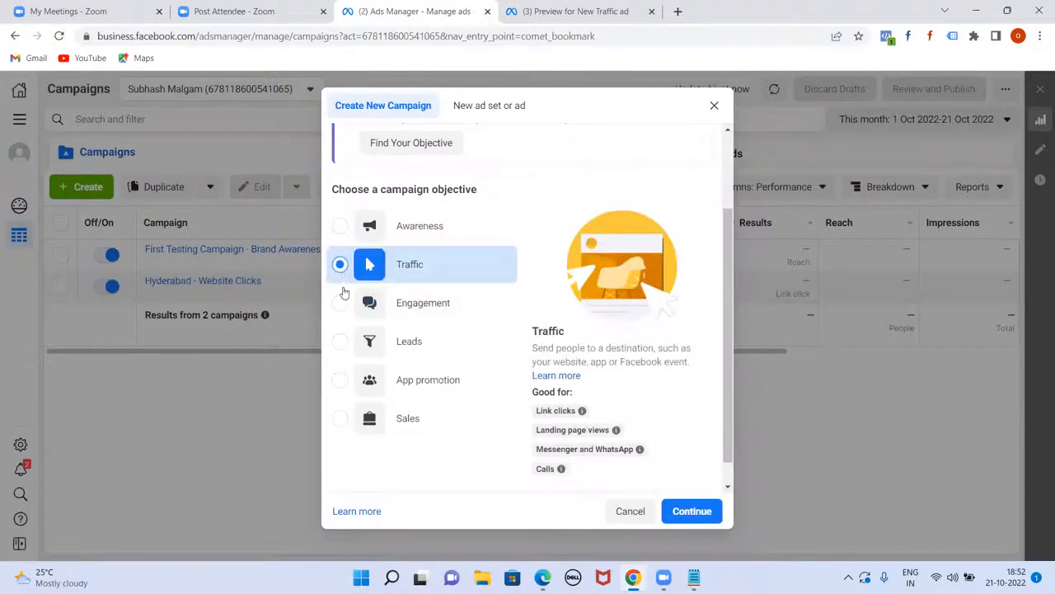
pyautogui.moveTo(339, 313)
pyautogui.click(341, 305)
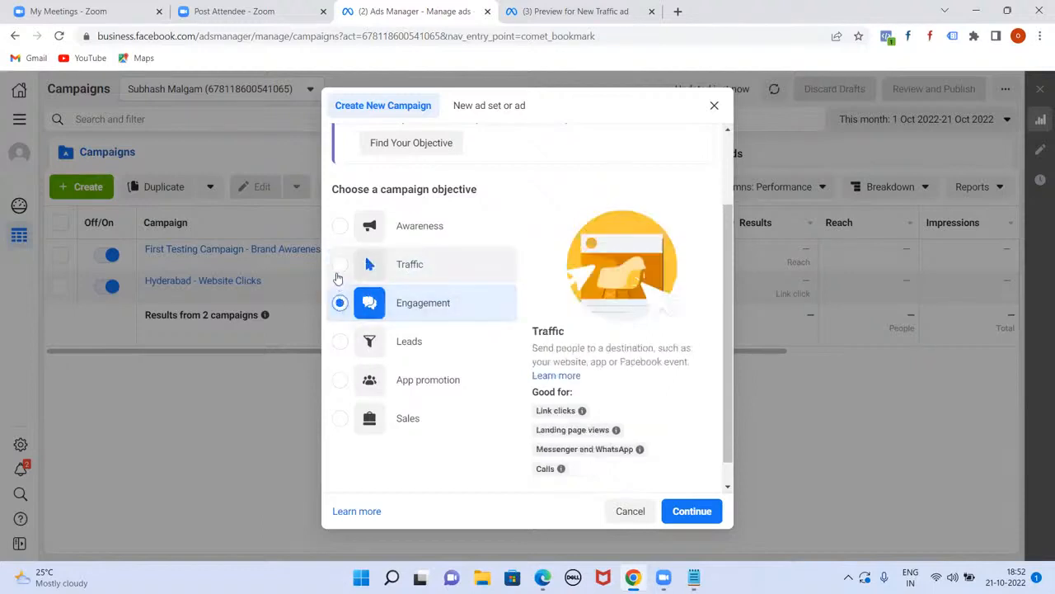
pyautogui.click(338, 269)
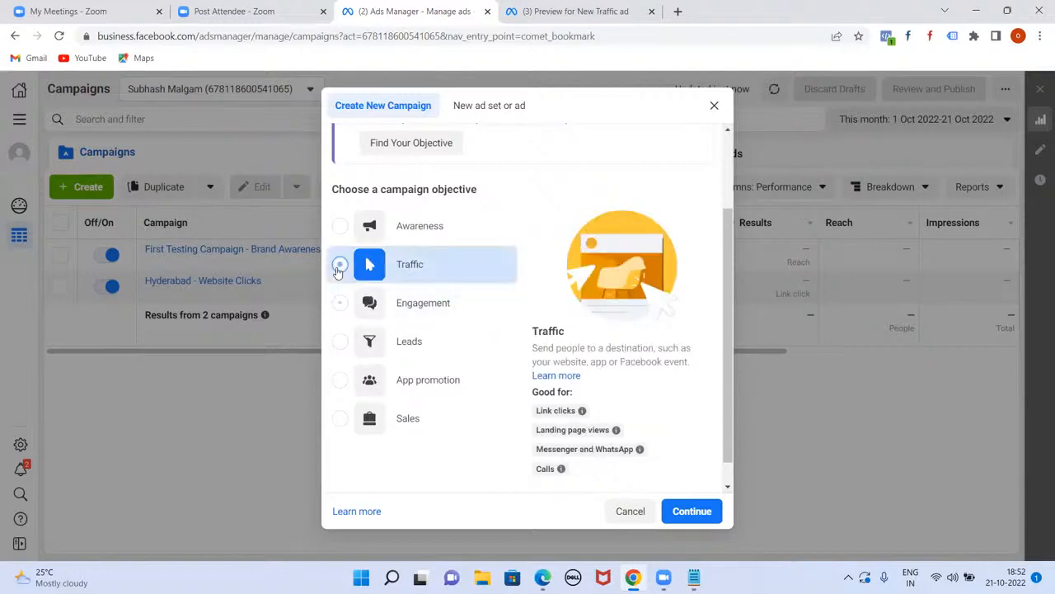
# Step: Glance at the New Traffic ad preview tab, then return to the campaign setup
pyautogui.click(532, 9)
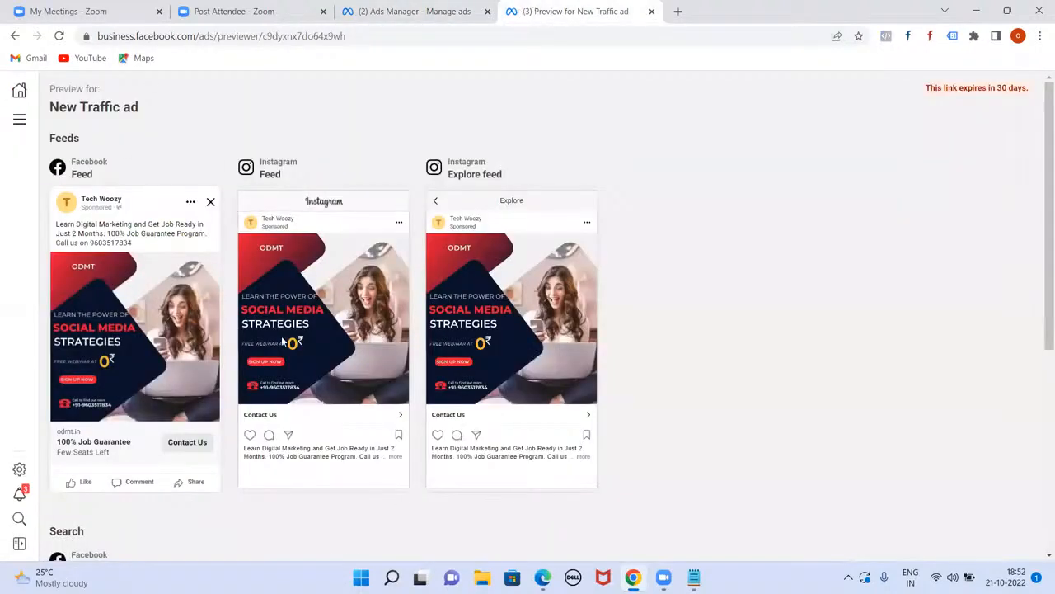
pyautogui.moveTo(133, 368)
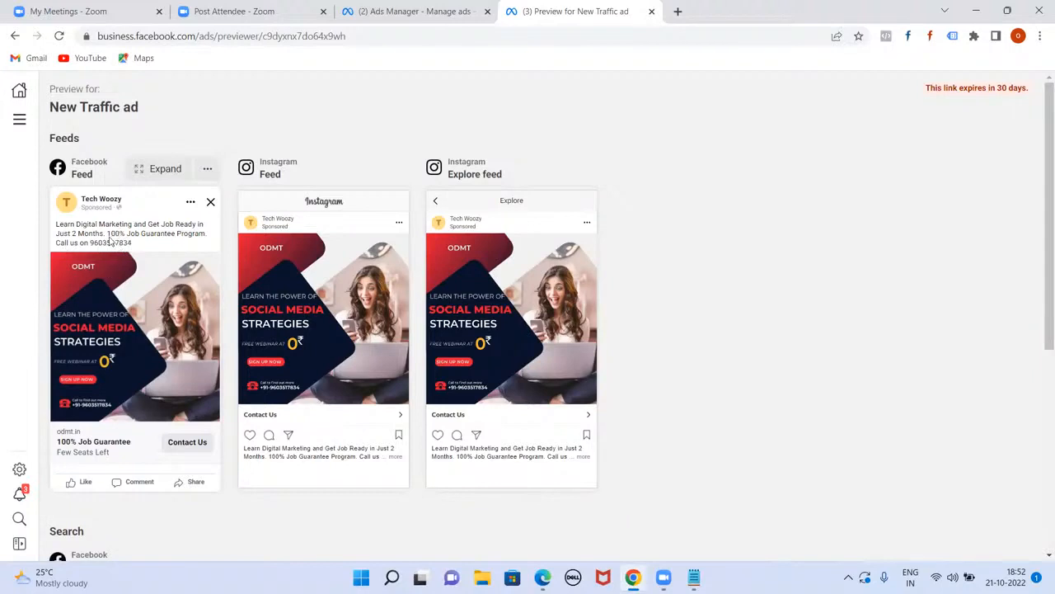
pyautogui.click(396, 6)
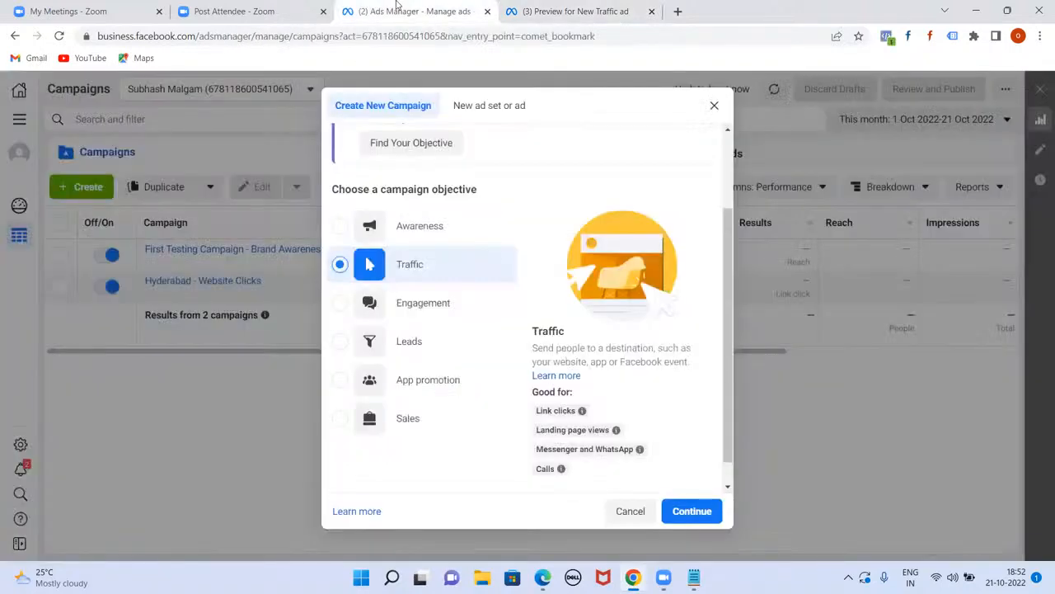
# Step: Below the Total line, add 'AGe 21-36', an 'INtereste :' heading and a 'Cup Cakes' line
pyautogui.click(694, 577)
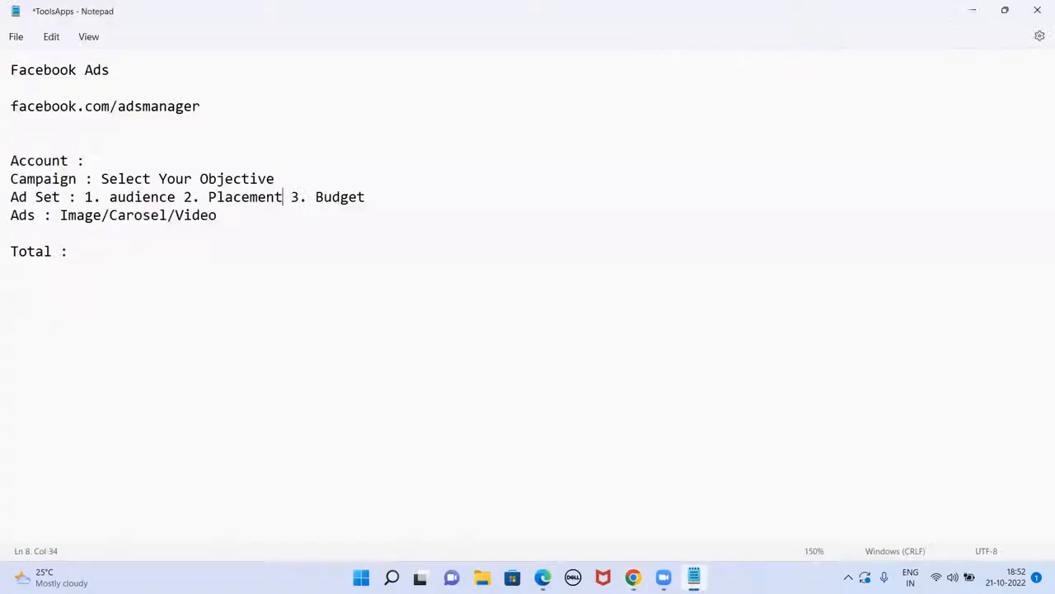
pyautogui.click(106, 255)
pyautogui.press('Return')
pyautogui.press('Return')
pyautogui.write('AGe 2')
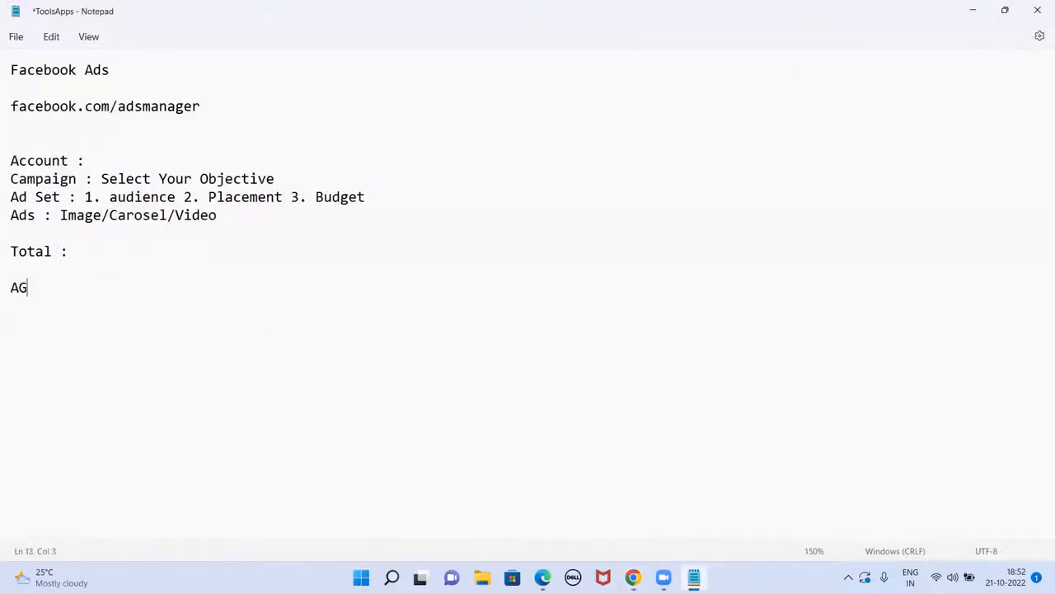
pyautogui.write('1-36')
pyautogui.press('Left')
pyautogui.press('End')
pyautogui.press('Return')
pyautogui.press('Return')
pyautogui.write('INtereste :')
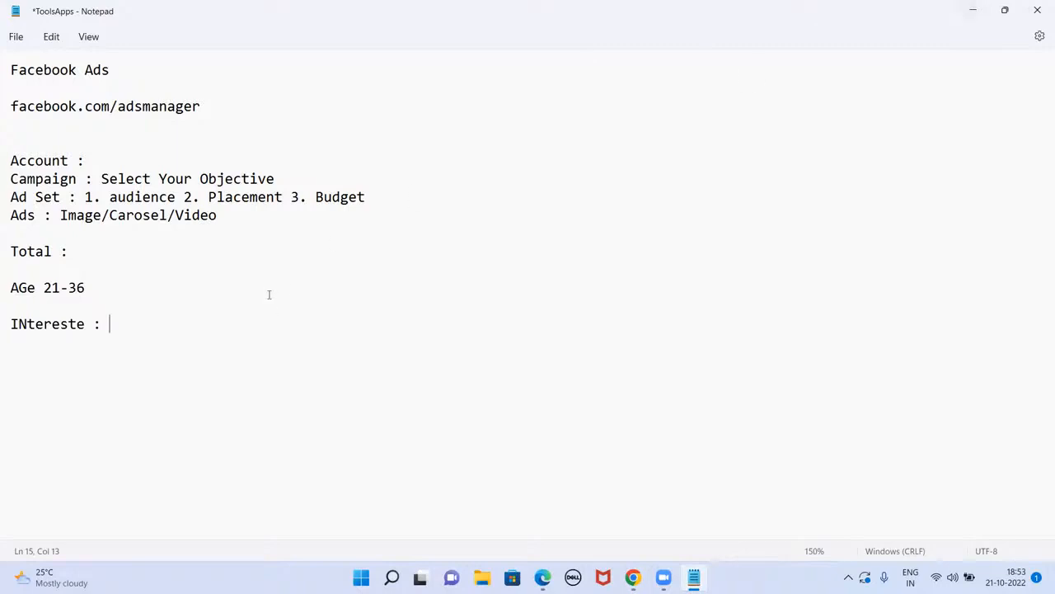
pyautogui.press('Return')
pyautogui.press('Return')
pyautogui.write('Cup Cakes')
# Step: Turn the Cup Cakes line into 'Facebook Ads for Cup Cakes Business:' with 'Matrimony website' beneath
pyautogui.keyDown('shift'); pyautogui.click(11, 379); pyautogui.keyUp('shift')
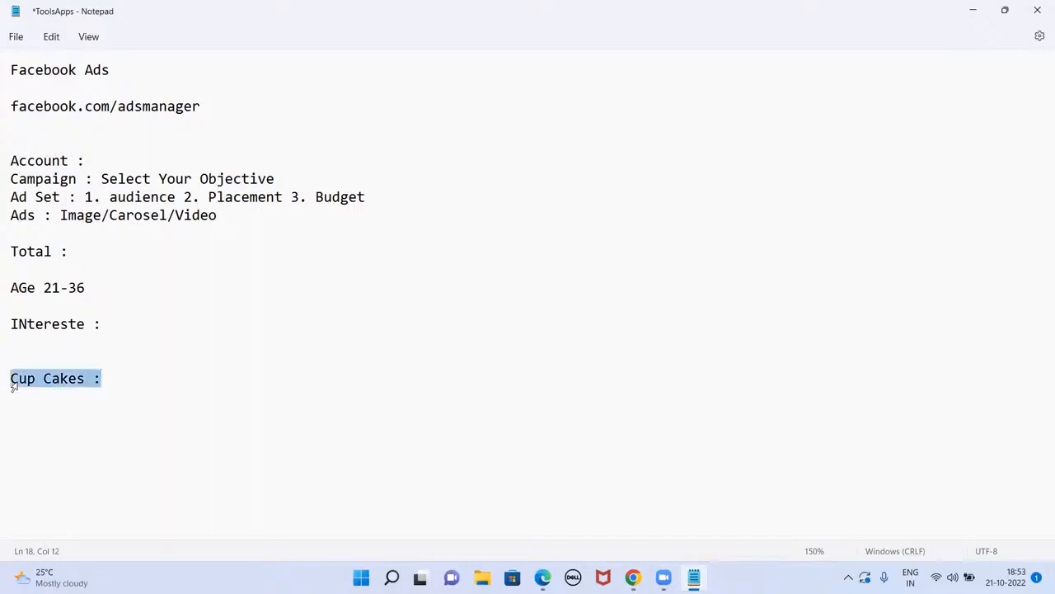
pyautogui.click(11, 379)
pyautogui.write('Faceboo')
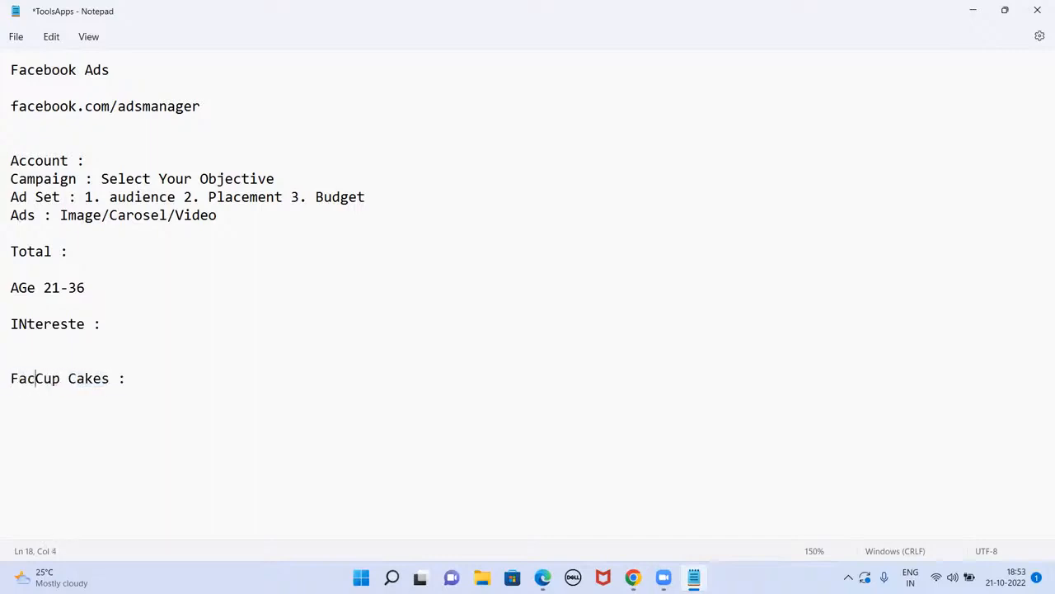
pyautogui.write('k Ads for')
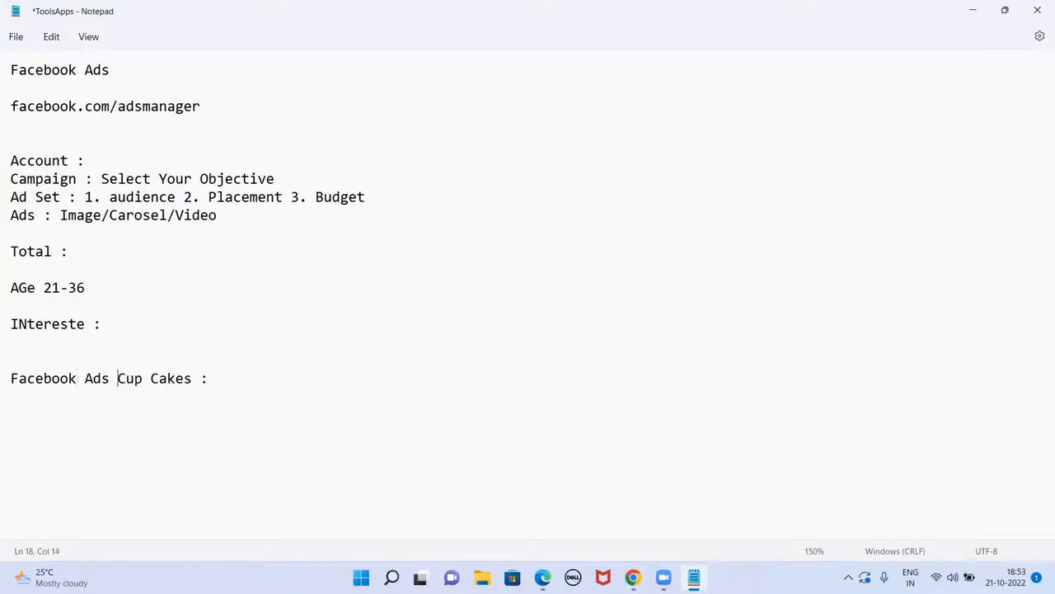
pyautogui.click(232, 377)
pyautogui.write('Business:')
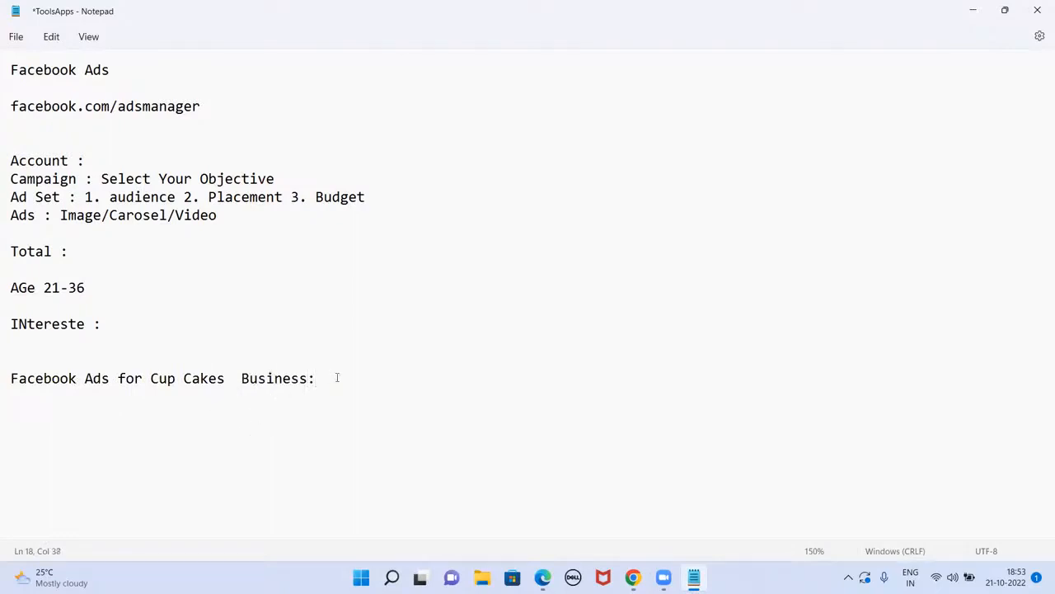
pyautogui.press('Return')
pyautogui.write('Matrimony we')
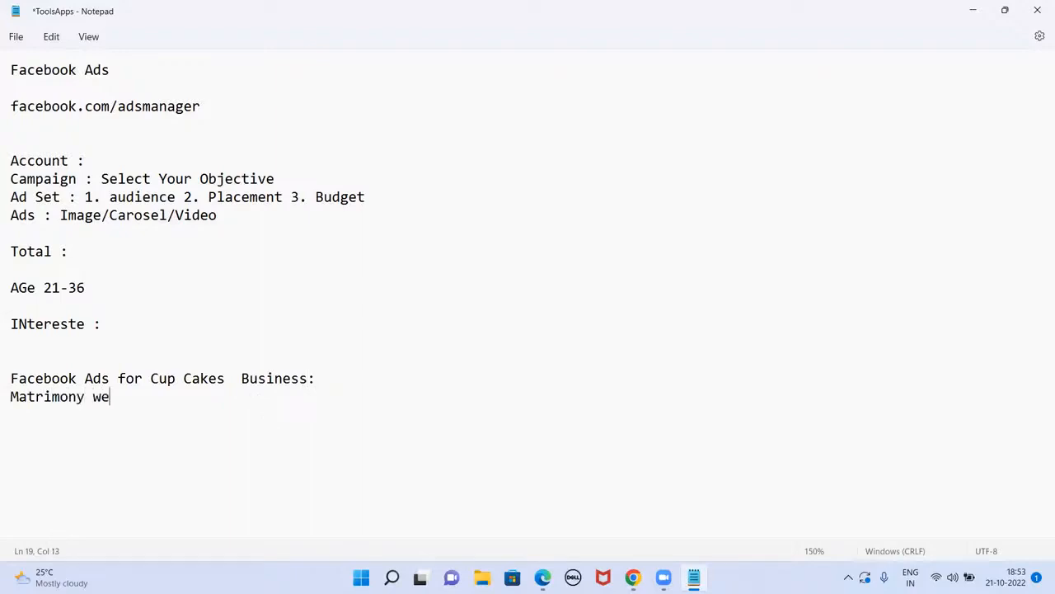
pyautogui.write('bsite')
# Step: Add 'website Visits' and 'Page followers' lines under the interests heading
pyautogui.click(342, 377)
pyautogui.click(28, 346)
pyautogui.press('Return')
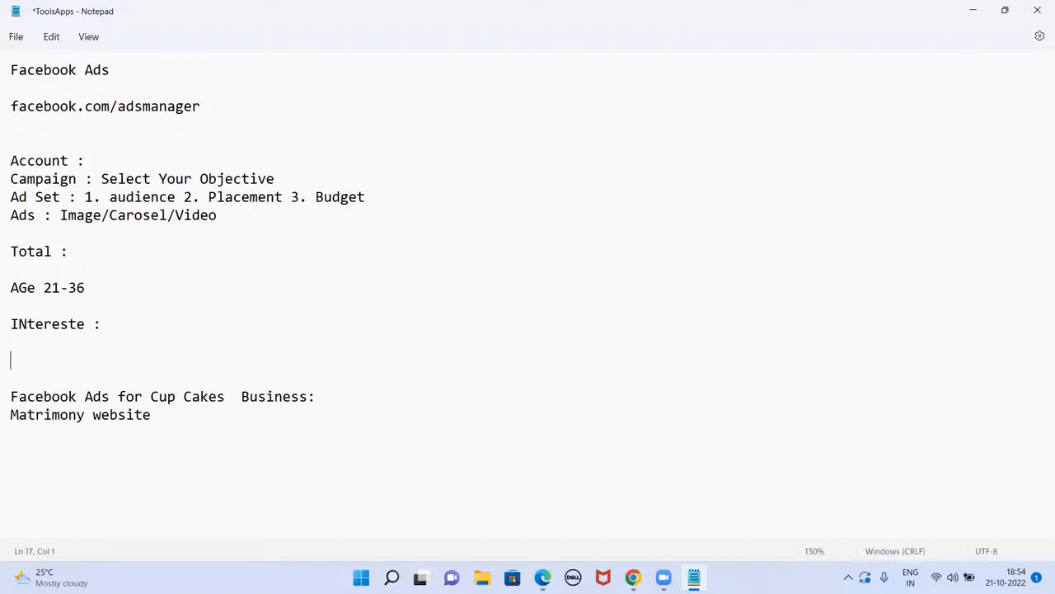
pyautogui.write('website Visits')
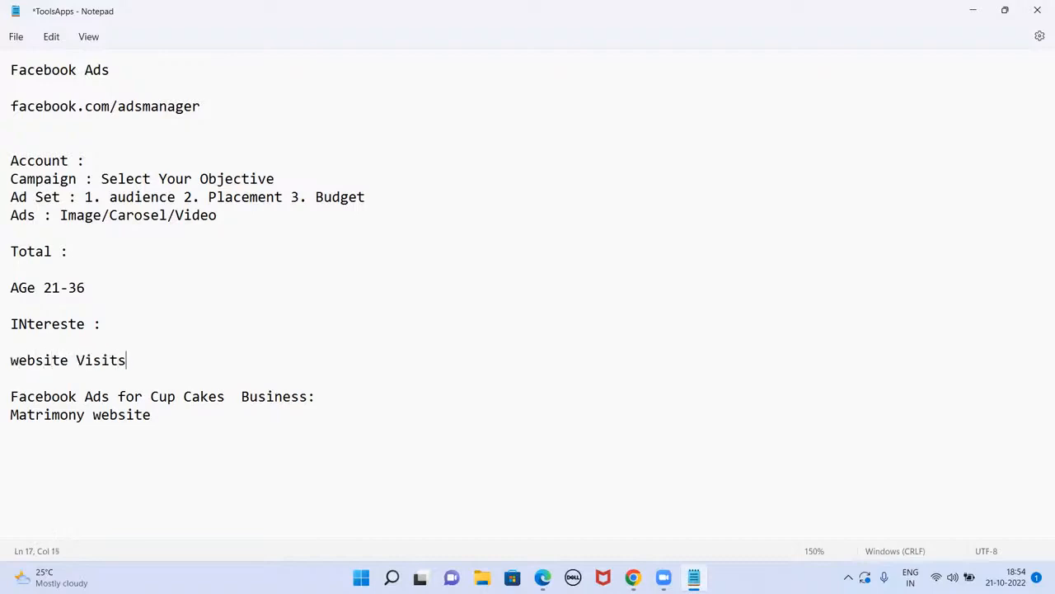
pyautogui.press('Return')
pyautogui.write('Page fo')
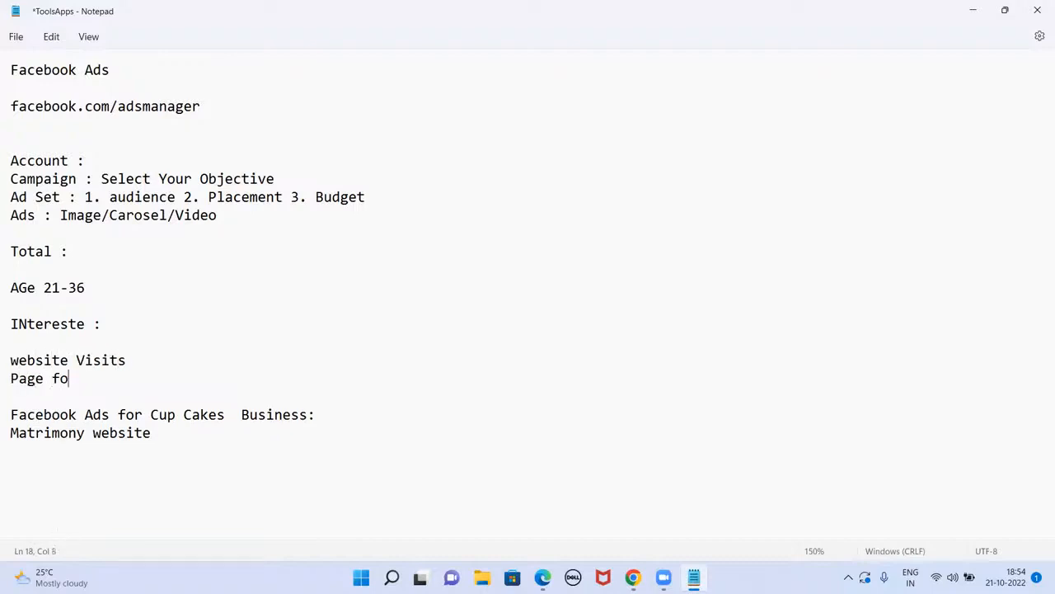
pyautogui.write('llowers')
# Step: Minimize the Notepad notes to return to the new-campaign setup with Traffic still selected
pyautogui.click(160, 433)
pyautogui.click(971, 11)
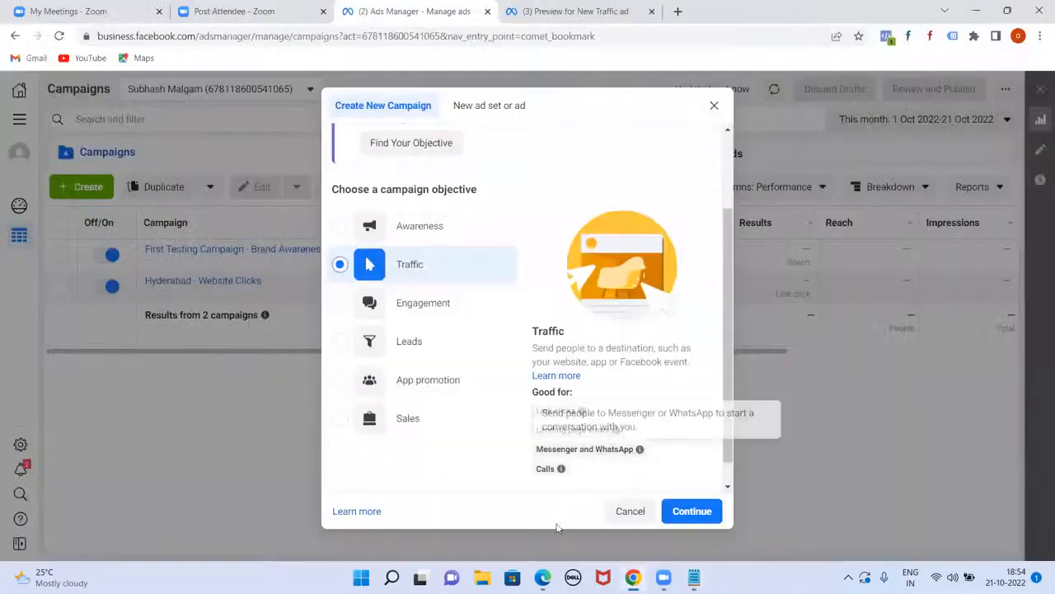